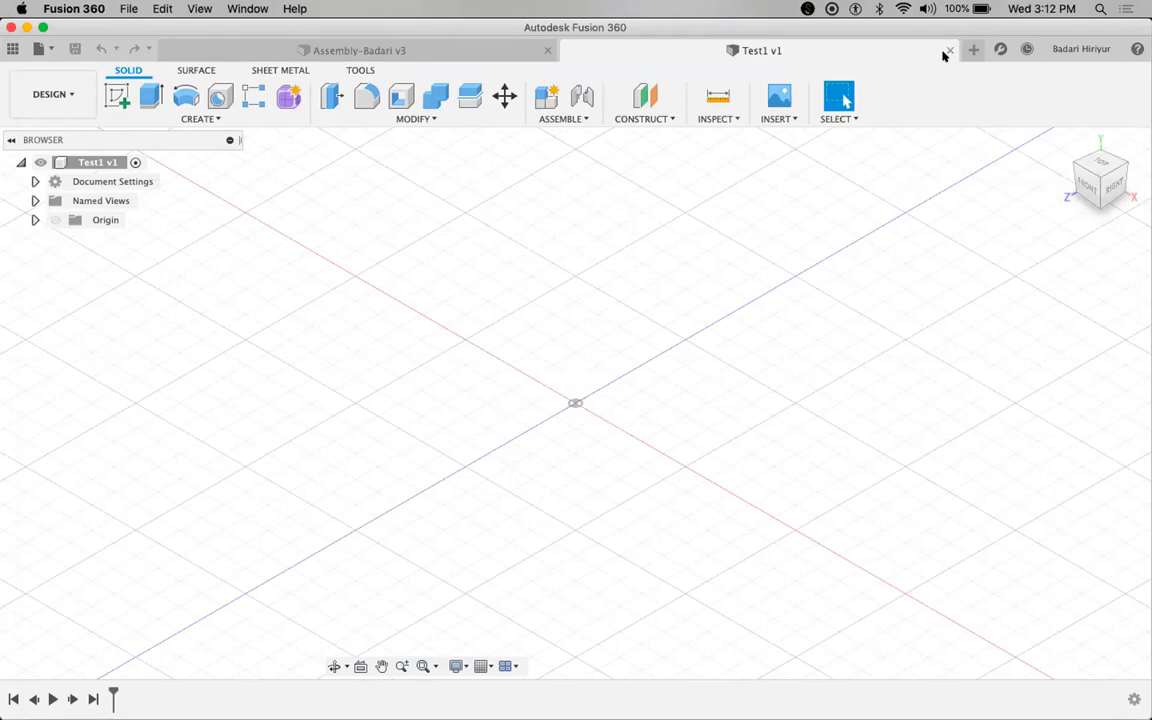
- Insert the Arbor_Frame component from the Arbor Press Webinar project into the Test1 design and accept its default position
click(12, 49)
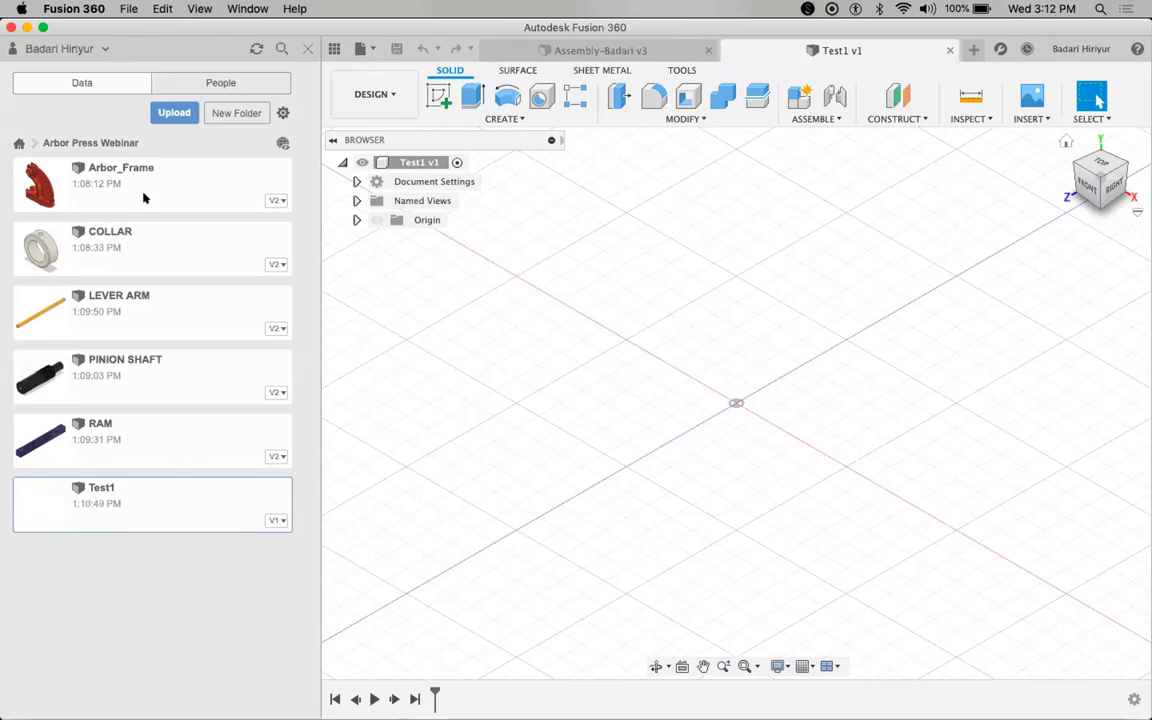
click(214, 197)
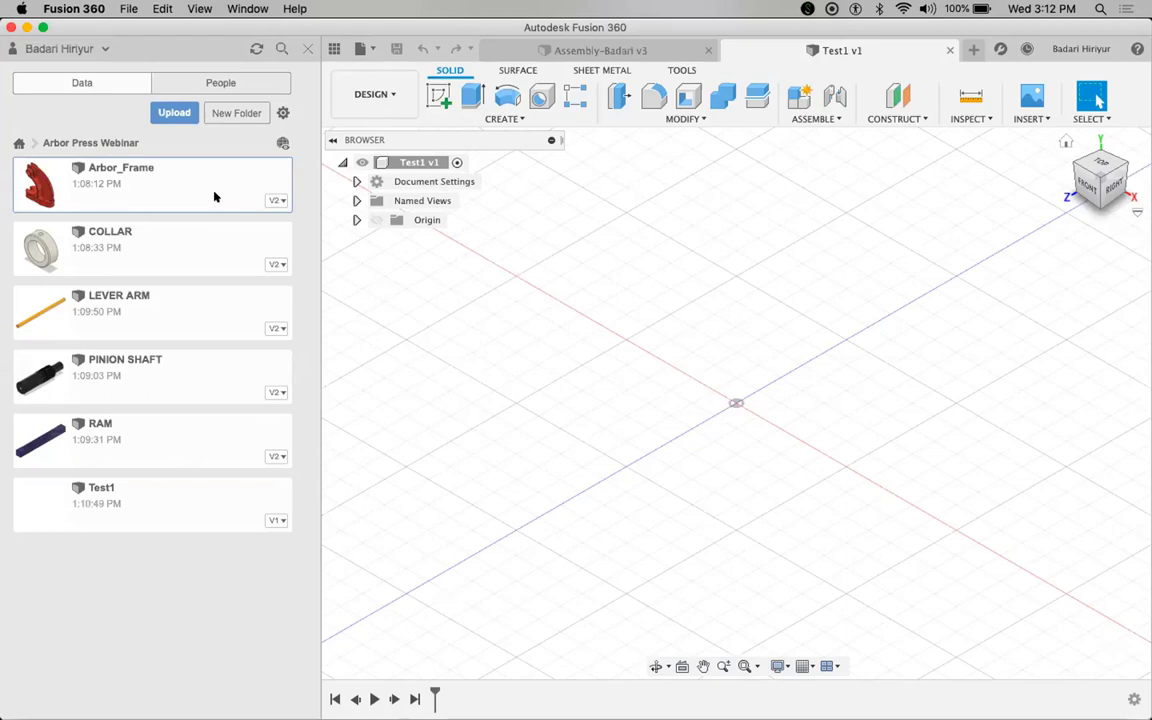
right_click(191, 198)
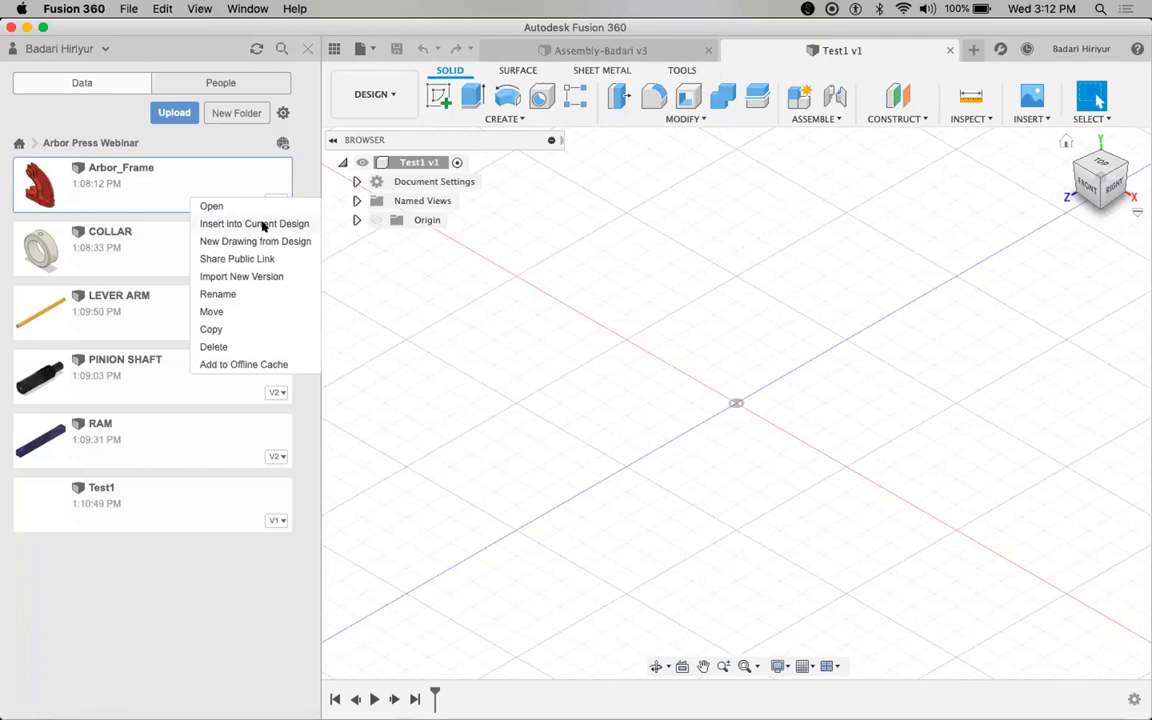
click(258, 224)
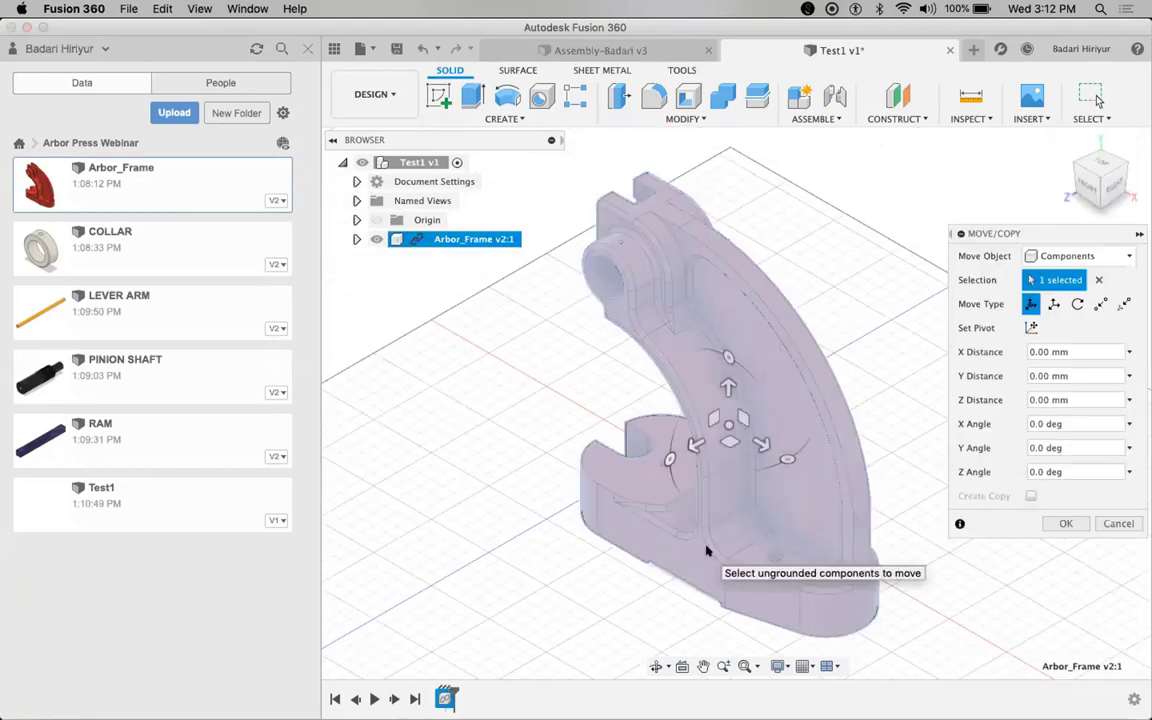
click(1062, 523)
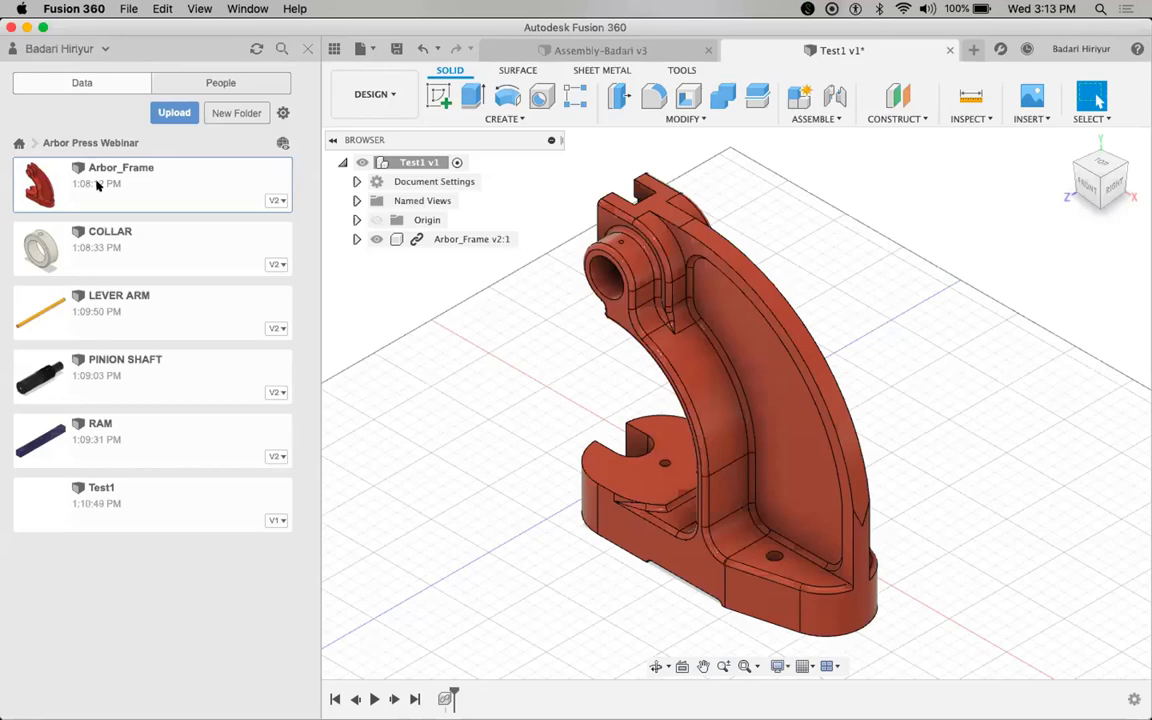
- Ground the Arbor_Frame component and close the project file list
right_click(483, 240)
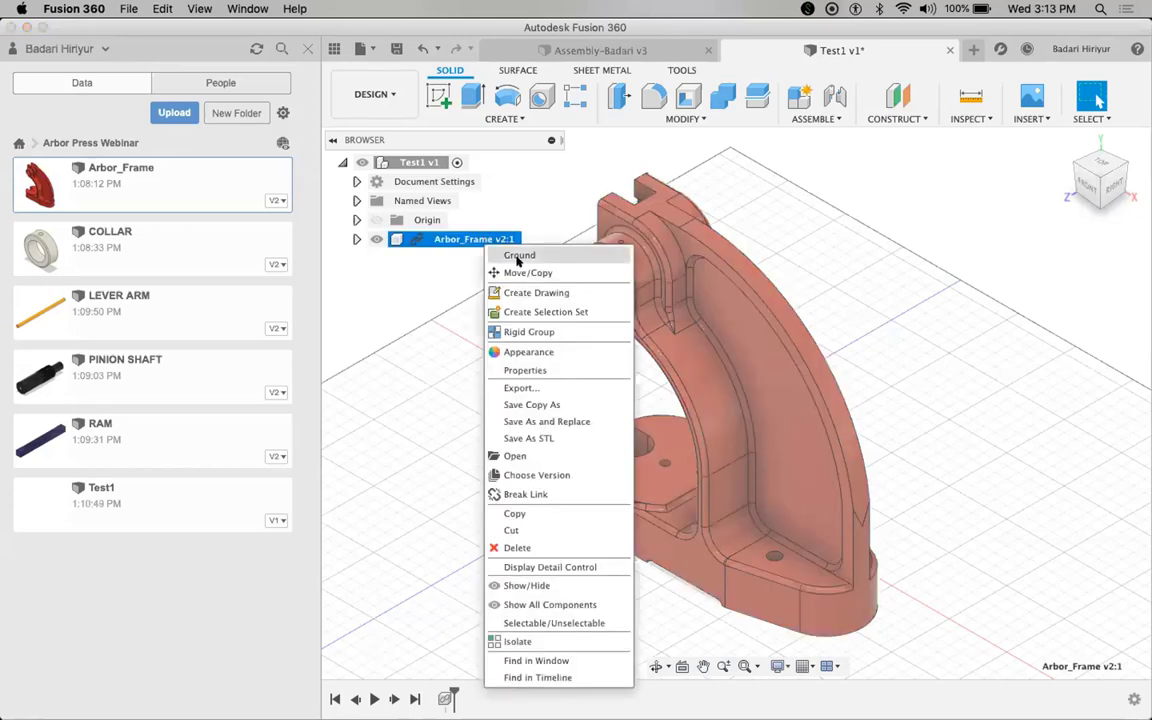
click(518, 257)
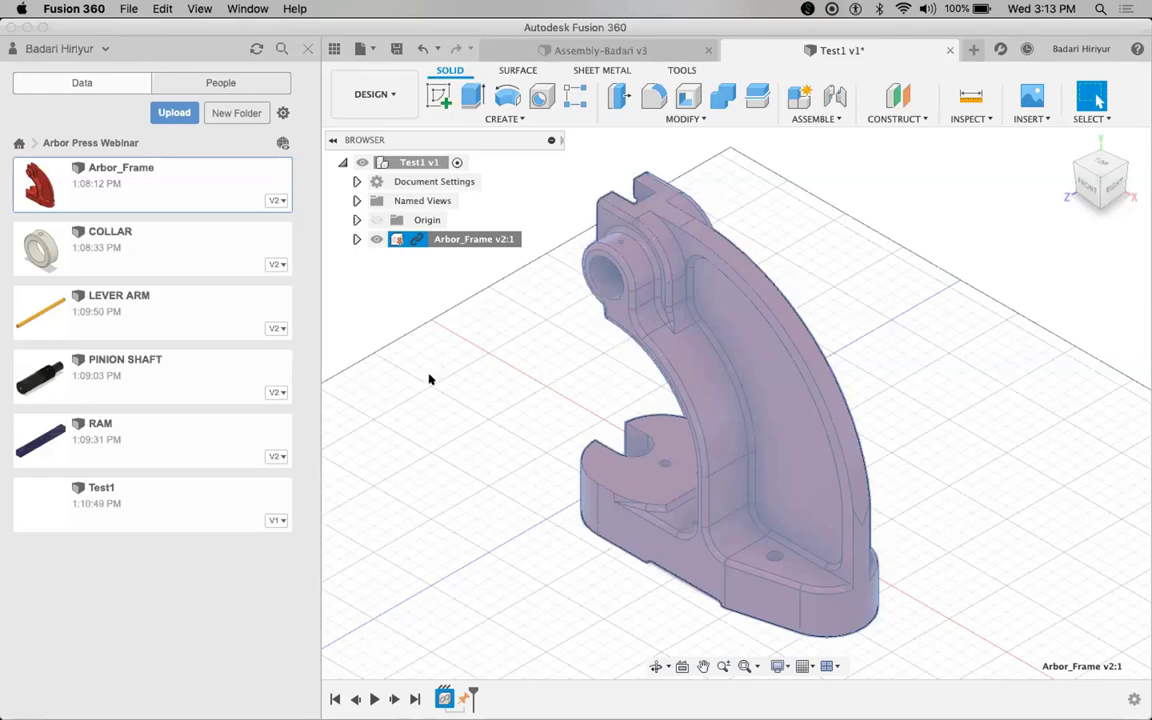
click(446, 212)
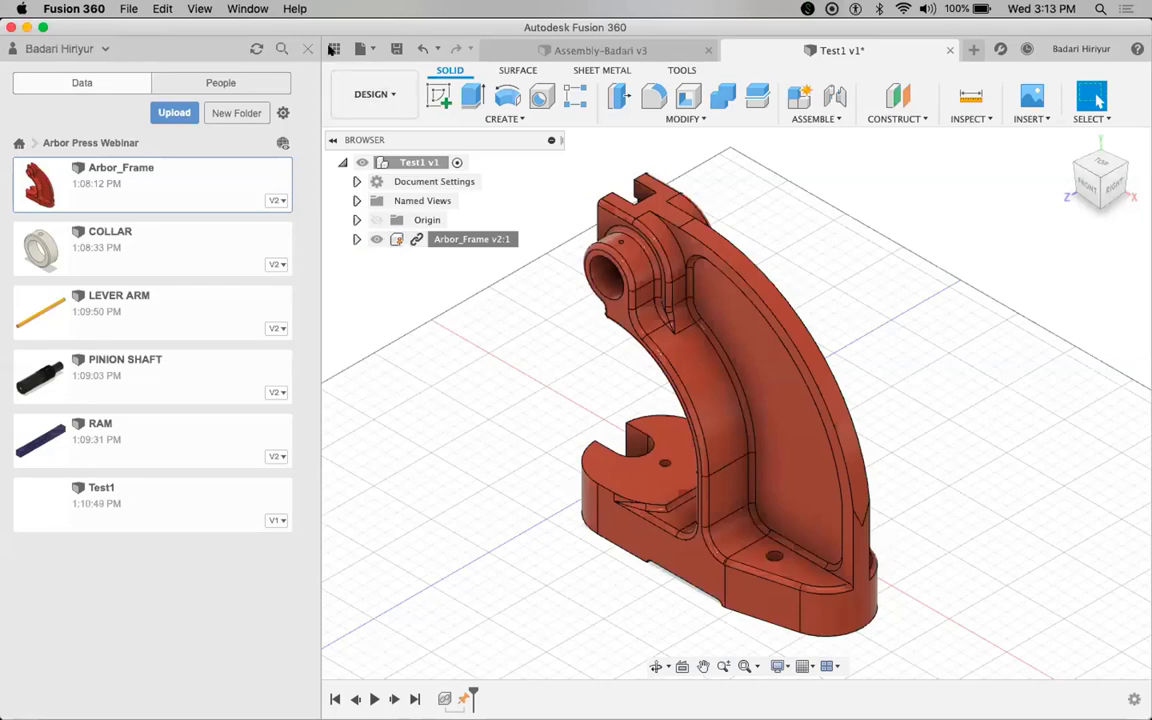
click(333, 49)
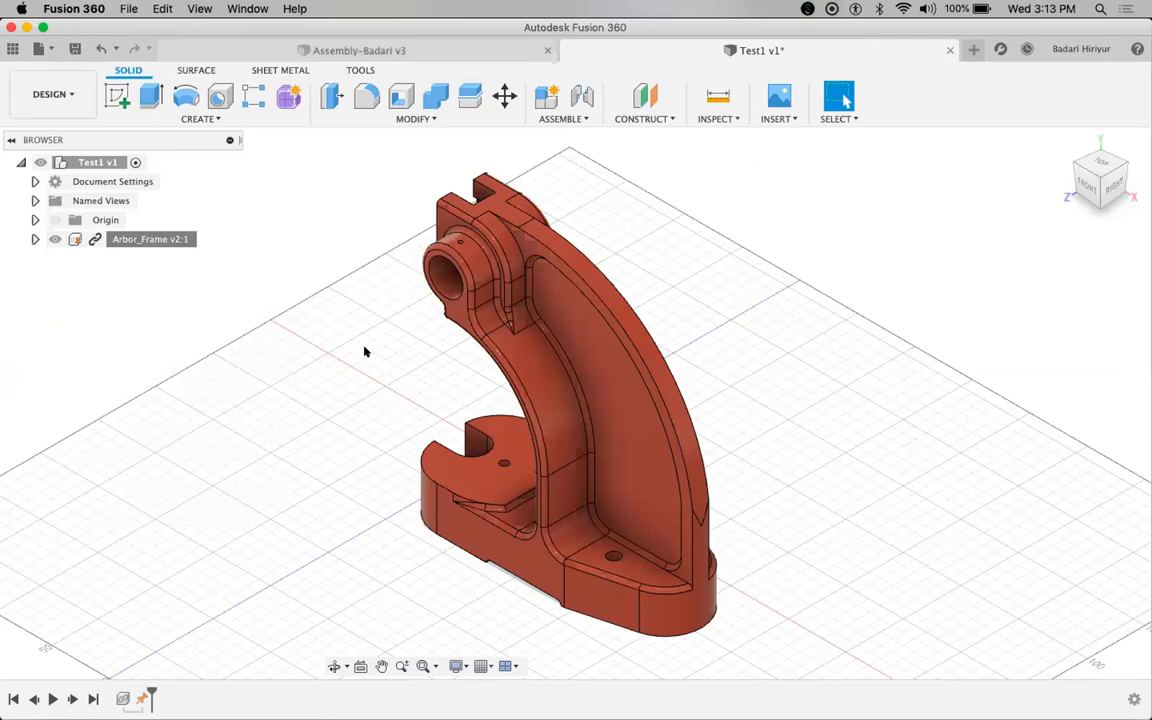
- Postpone the security update alert and start a sketch on the flange face with screw holes at the frame's upper slot
shift+scroll(365, 351, left, 10)
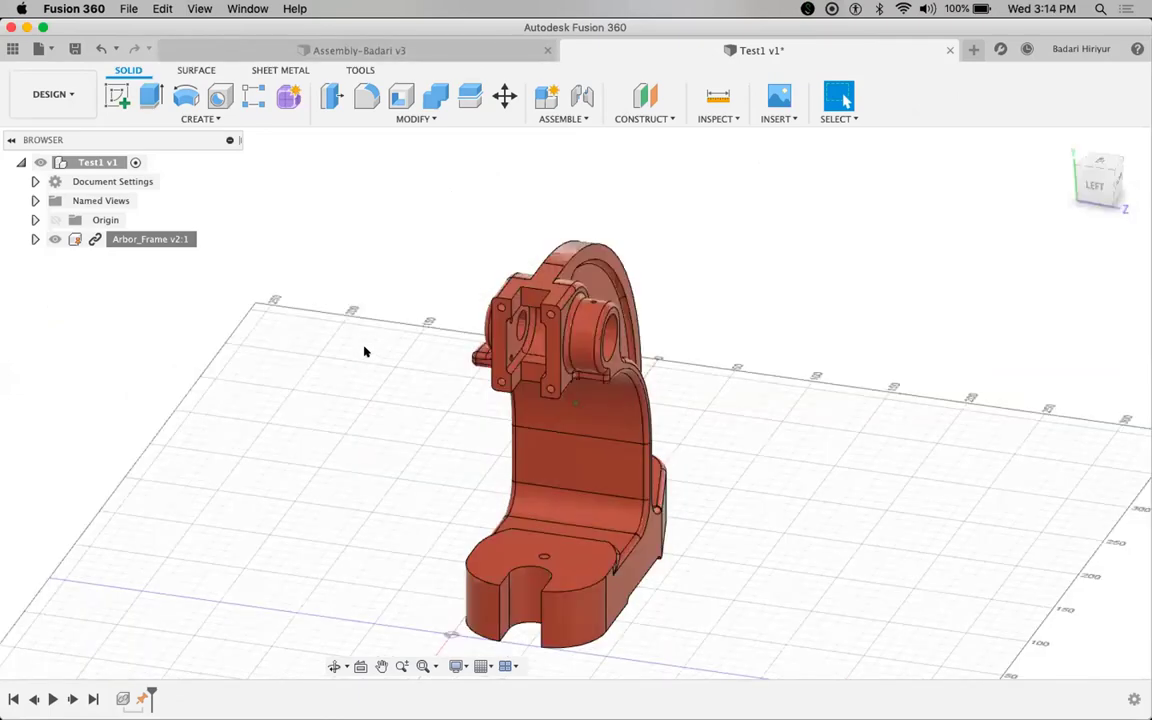
shift+scroll(365, 351, right, 5)
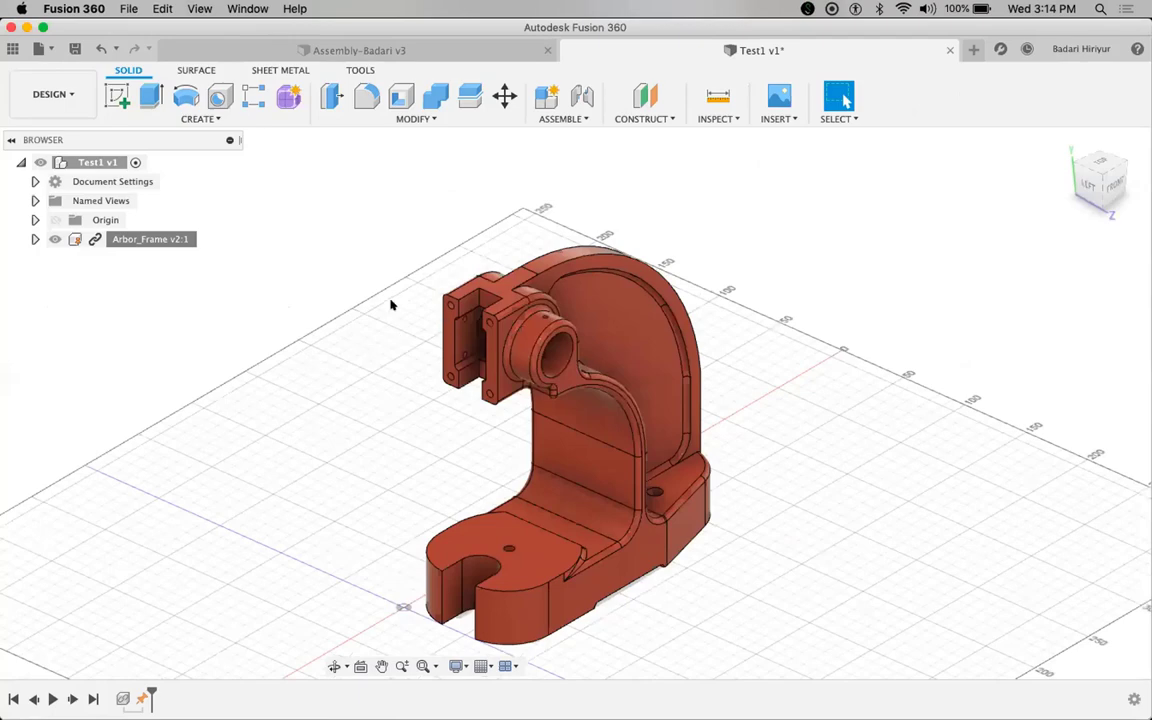
scroll(443, 208, up, 5)
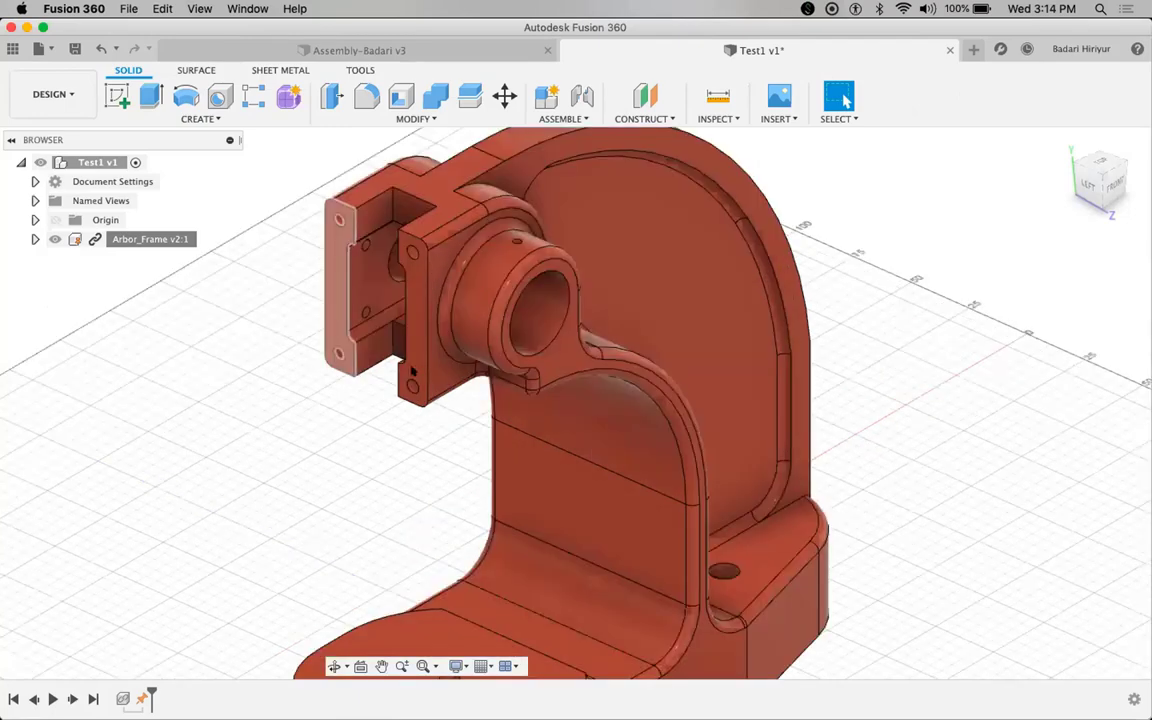
middle_drag(388, 322, 432, 356)
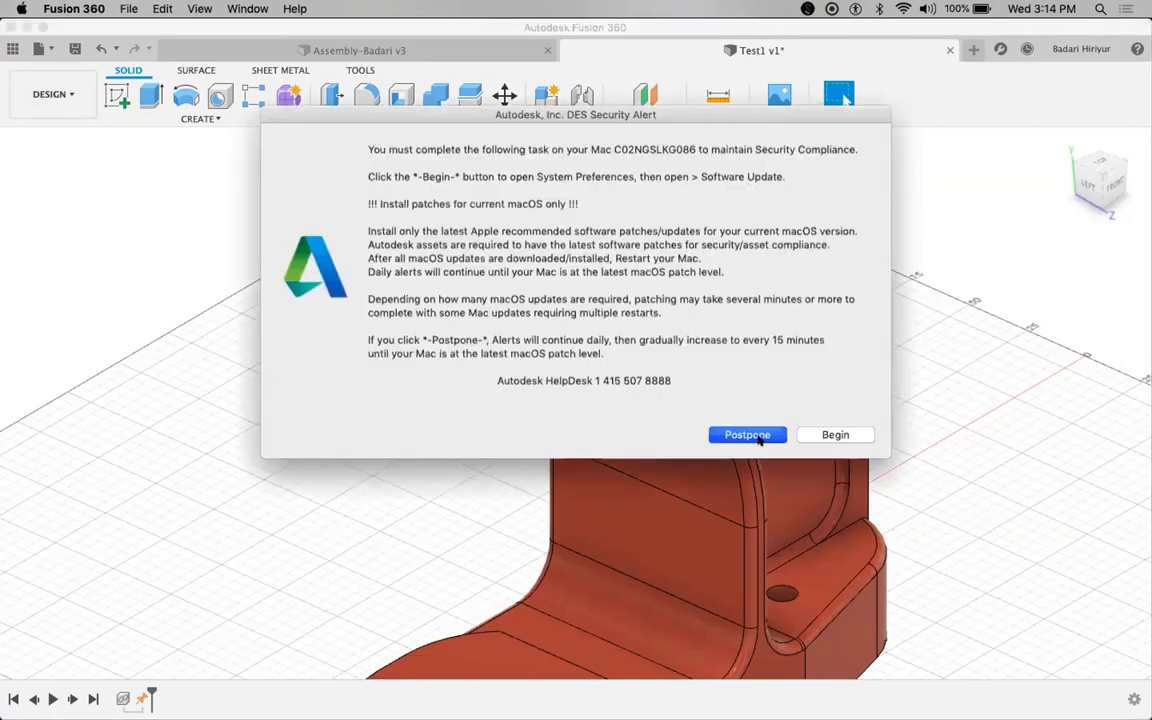
click(750, 435)
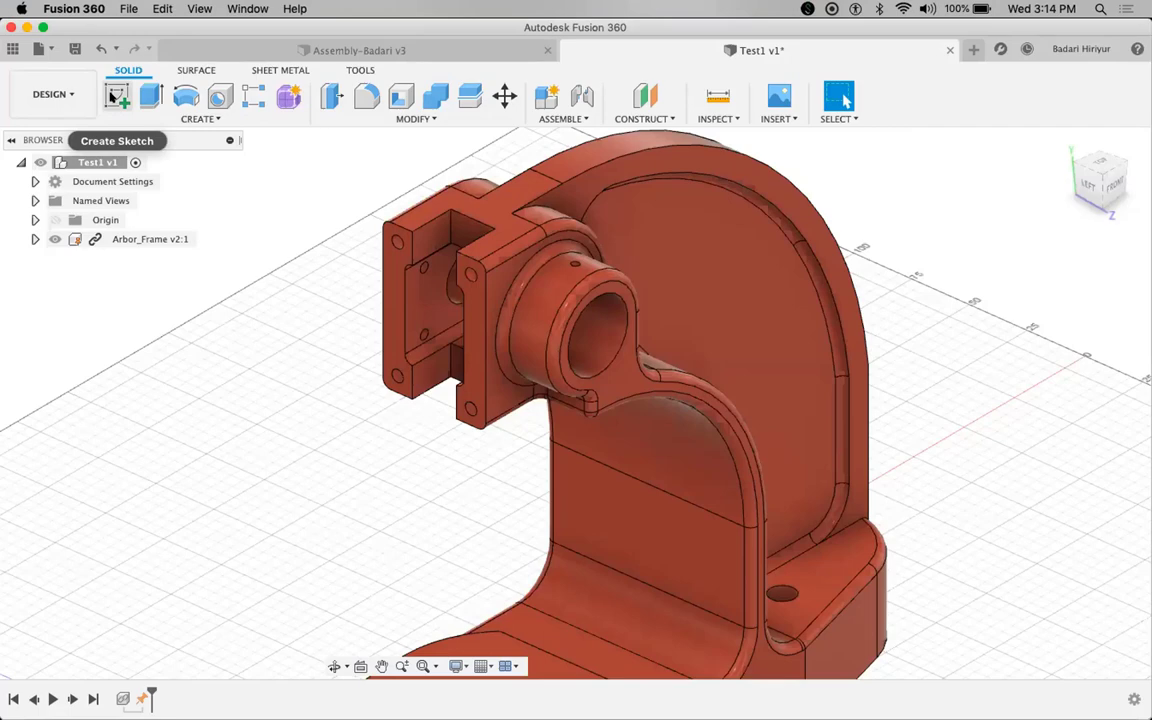
click(116, 96)
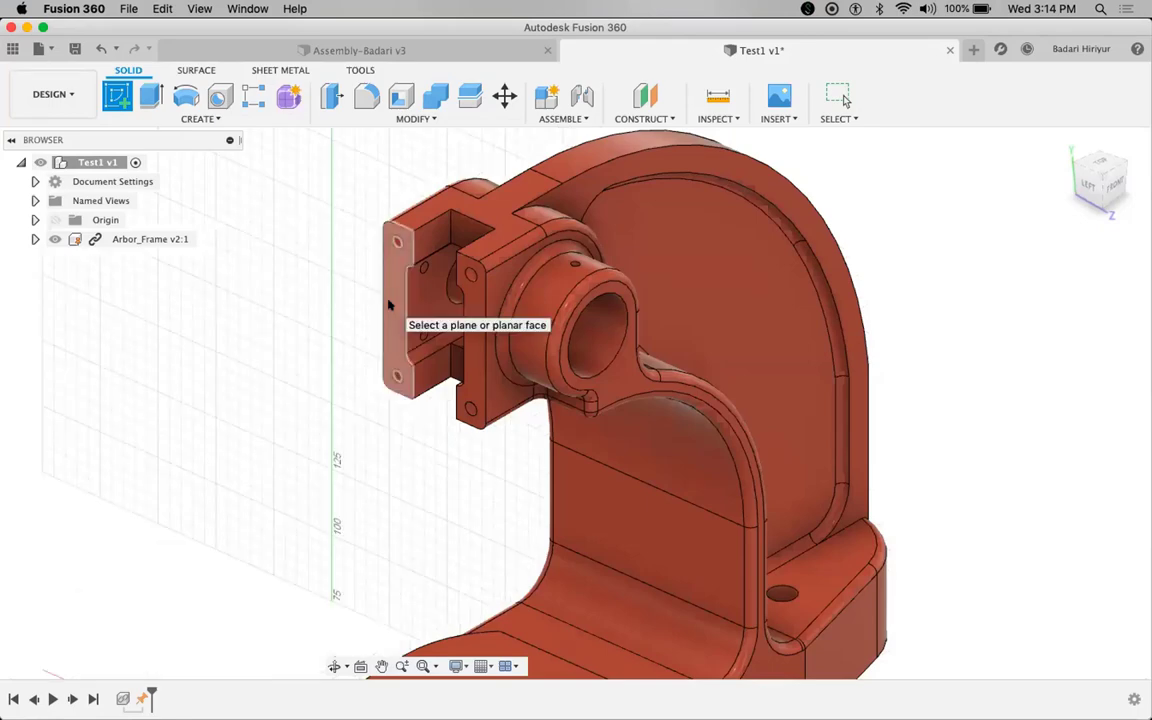
click(390, 305)
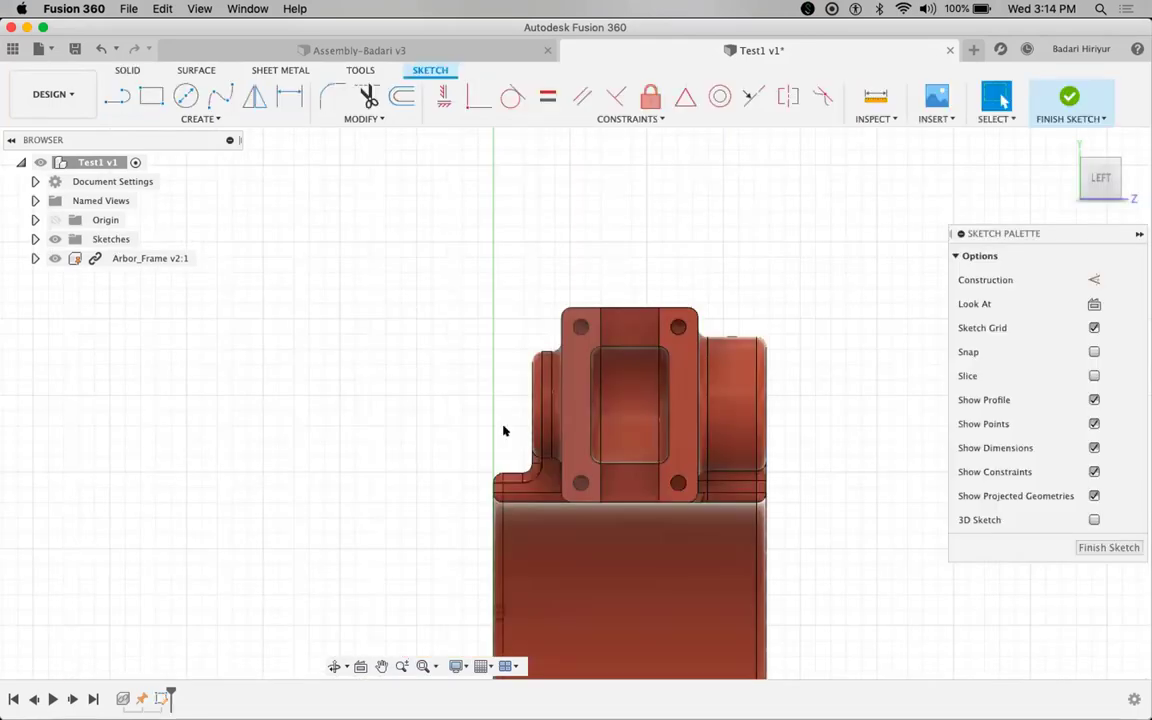
- Project the second flange face and the faces above and below the slot opening into the sketch, then finish it
key(p)
click(672, 360)
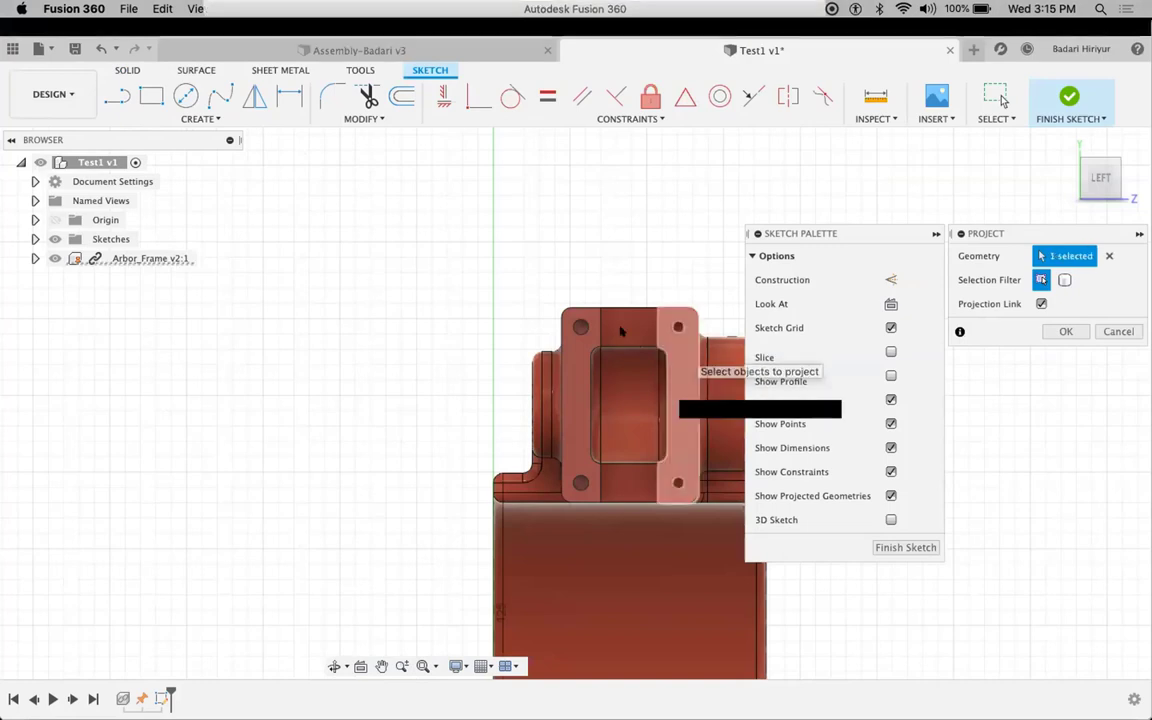
click(628, 325)
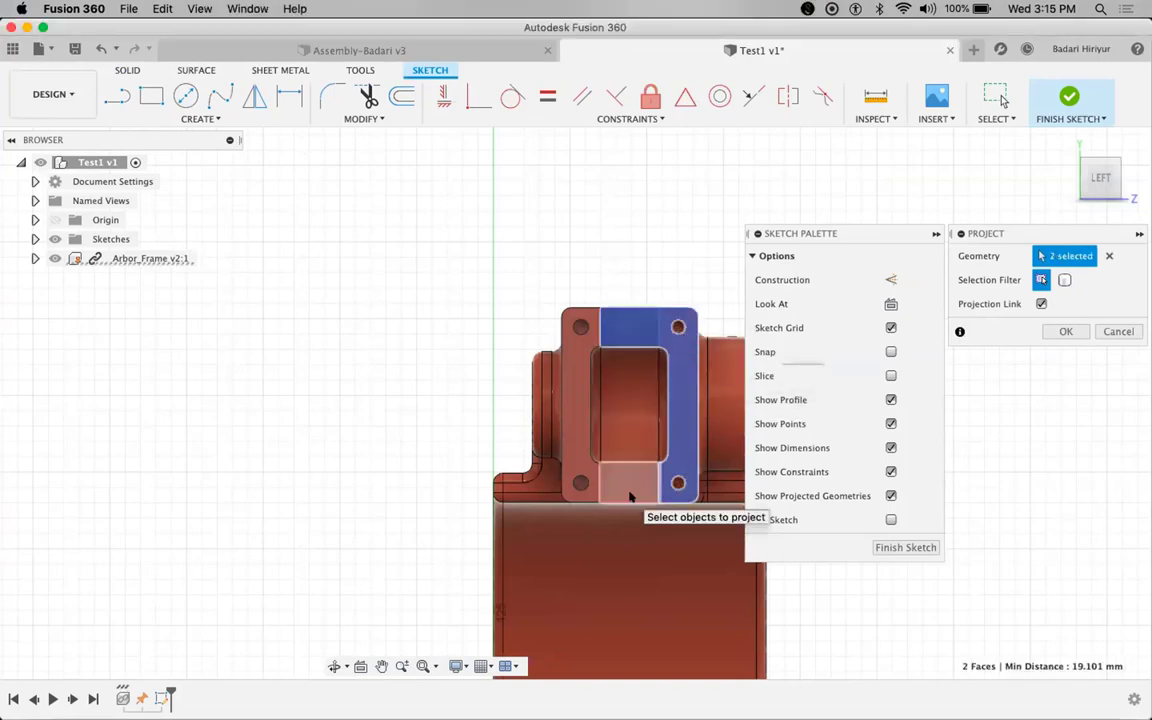
click(630, 494)
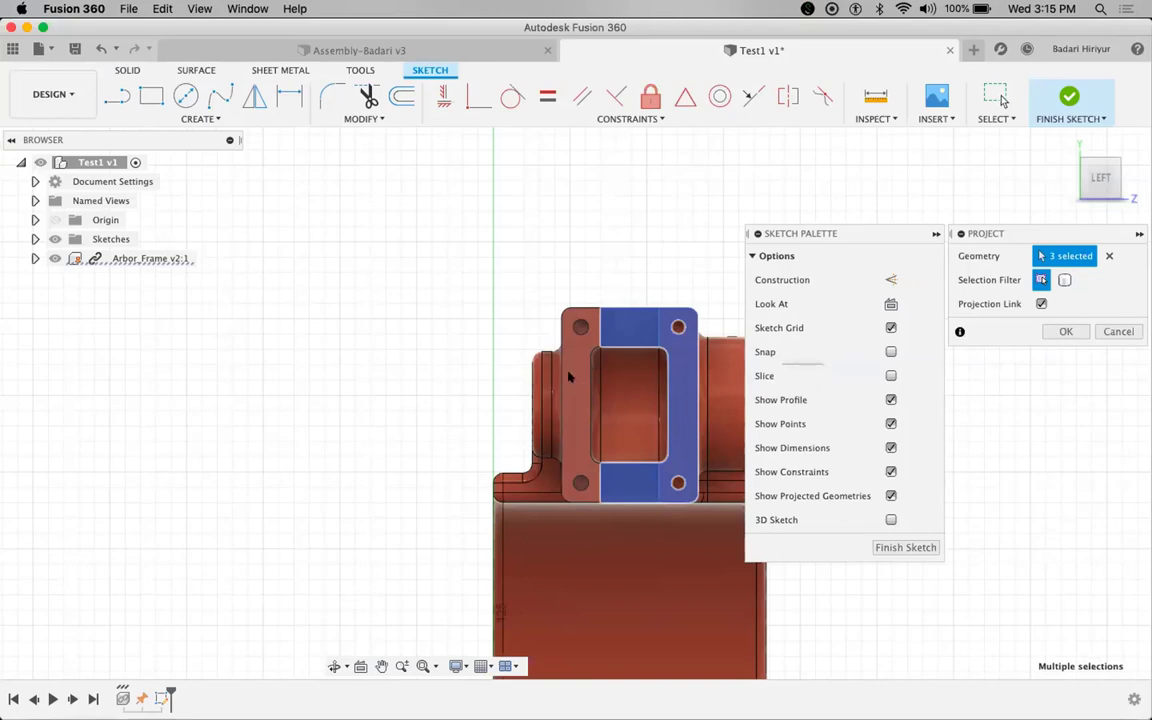
shift+middle_drag(534, 455, 534, 533)
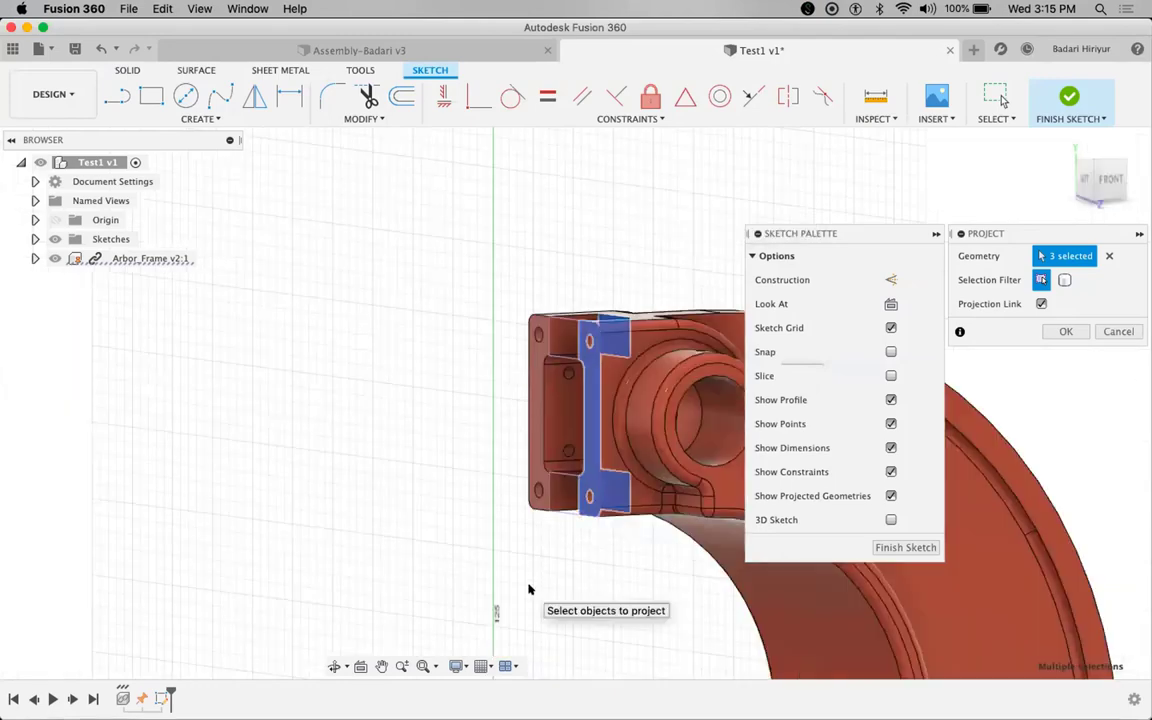
click(1066, 331)
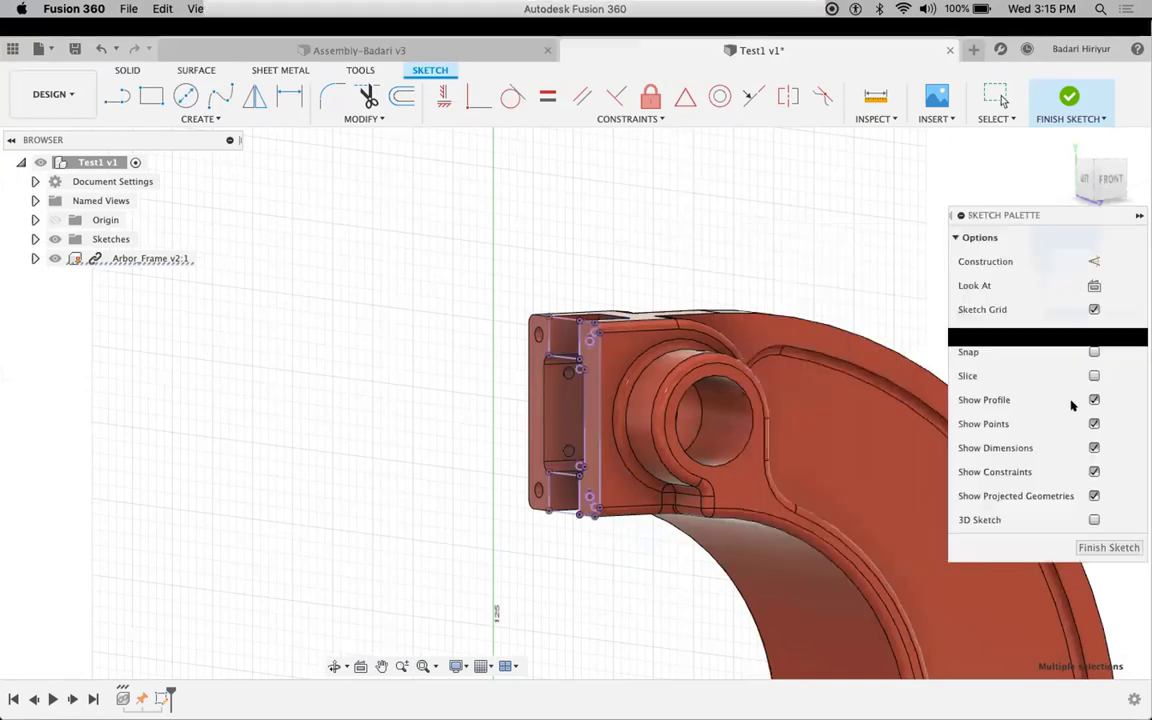
click(1068, 97)
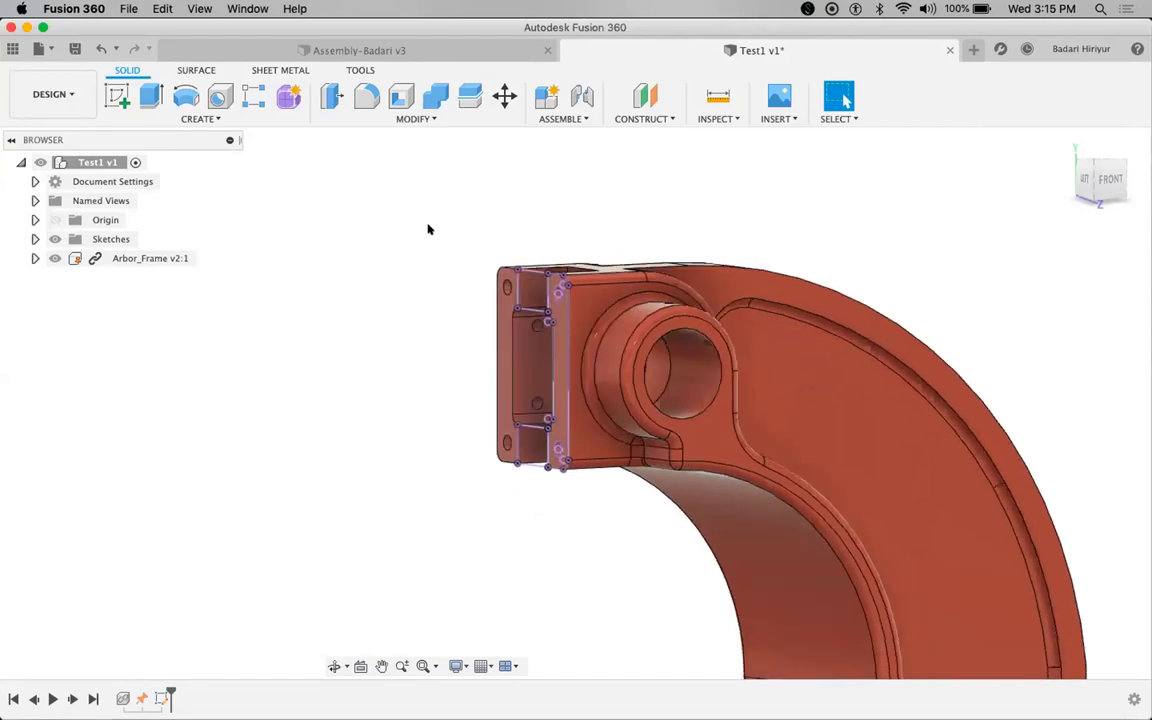
- Extrude the flange, bridging and central opening profiles outward as a new cover plate body, leaving the four screw holes open
shift+middle_drag(428, 230, 514, 256)
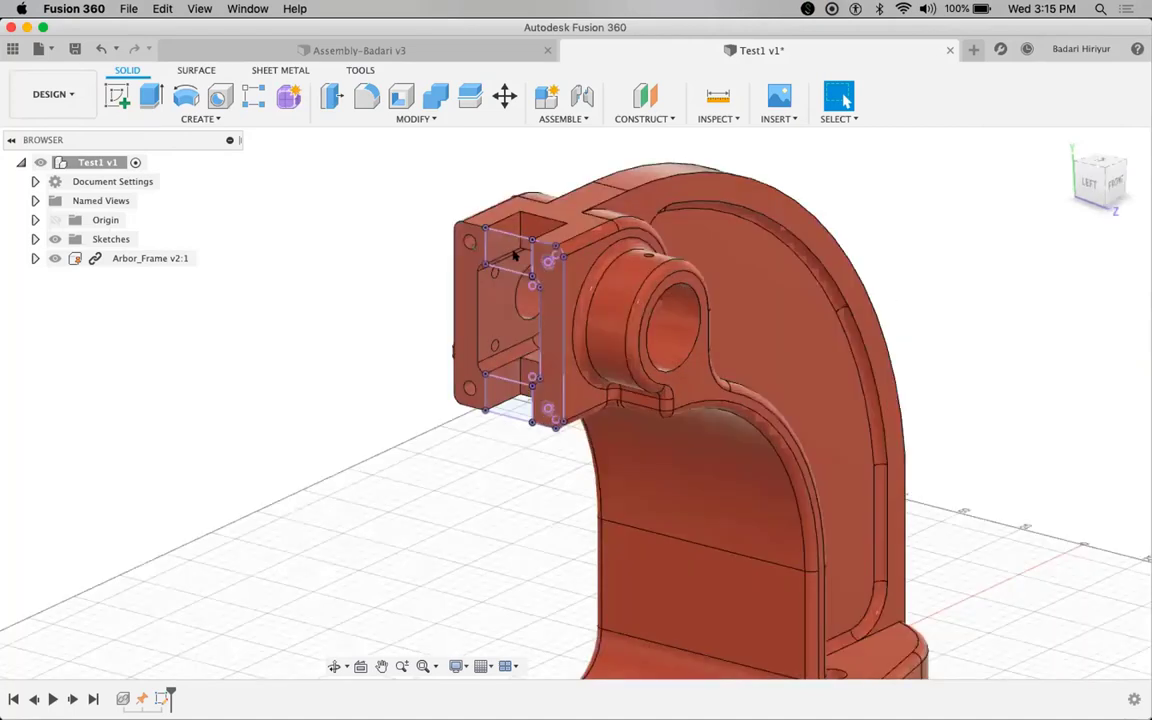
shift+middle_drag(494, 378, 494, 384)
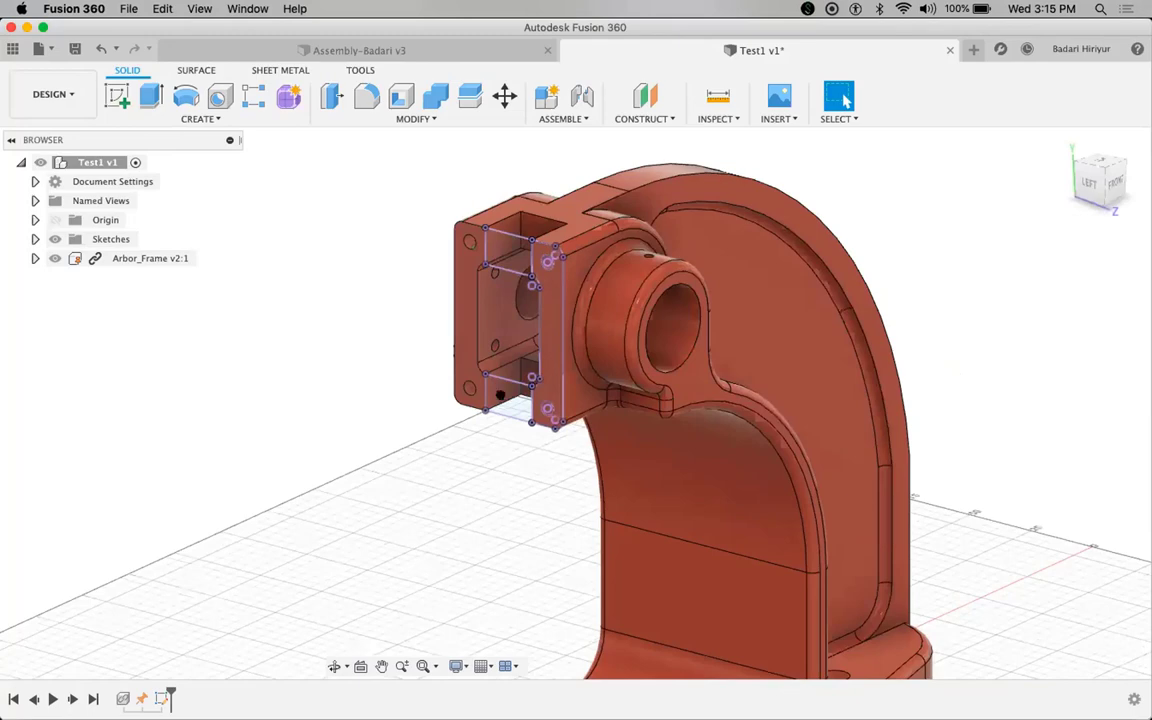
key(e)
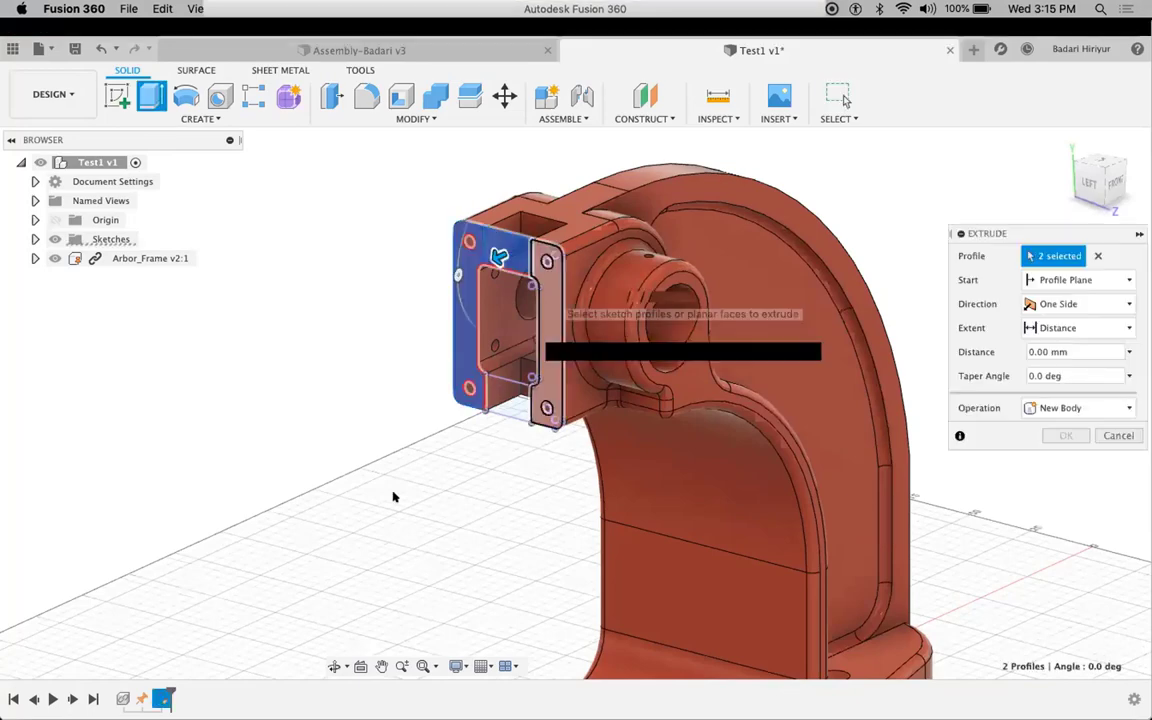
key(Tab)
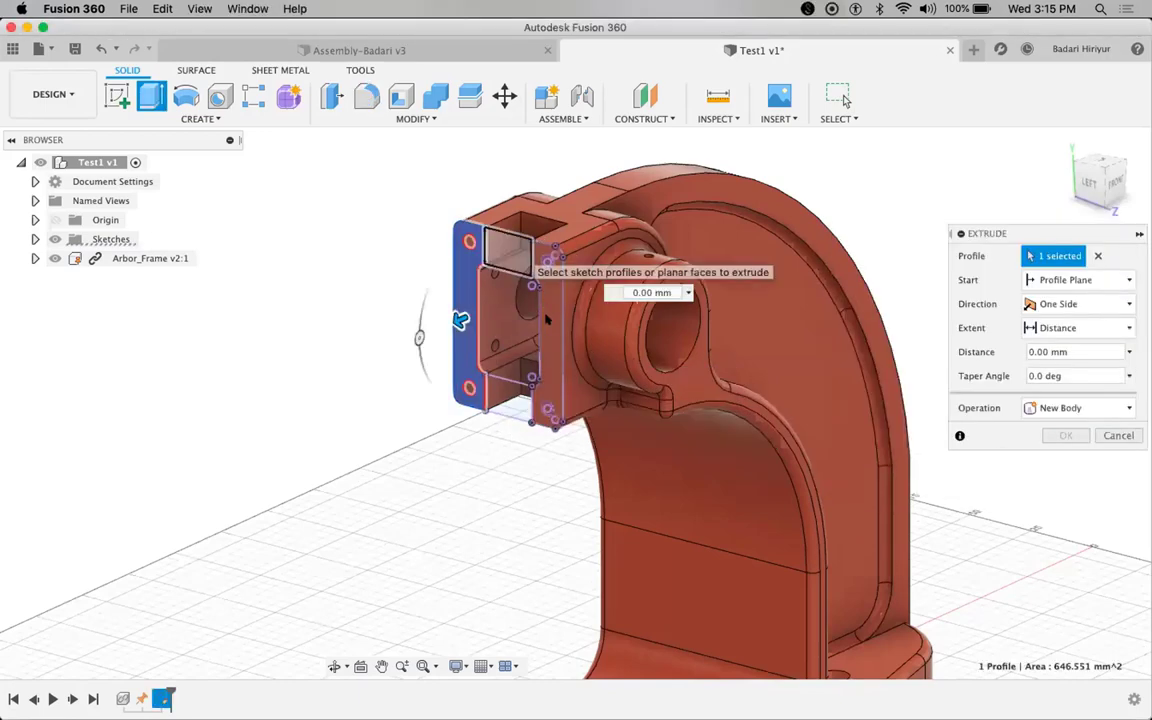
click(495, 252)
click(505, 390)
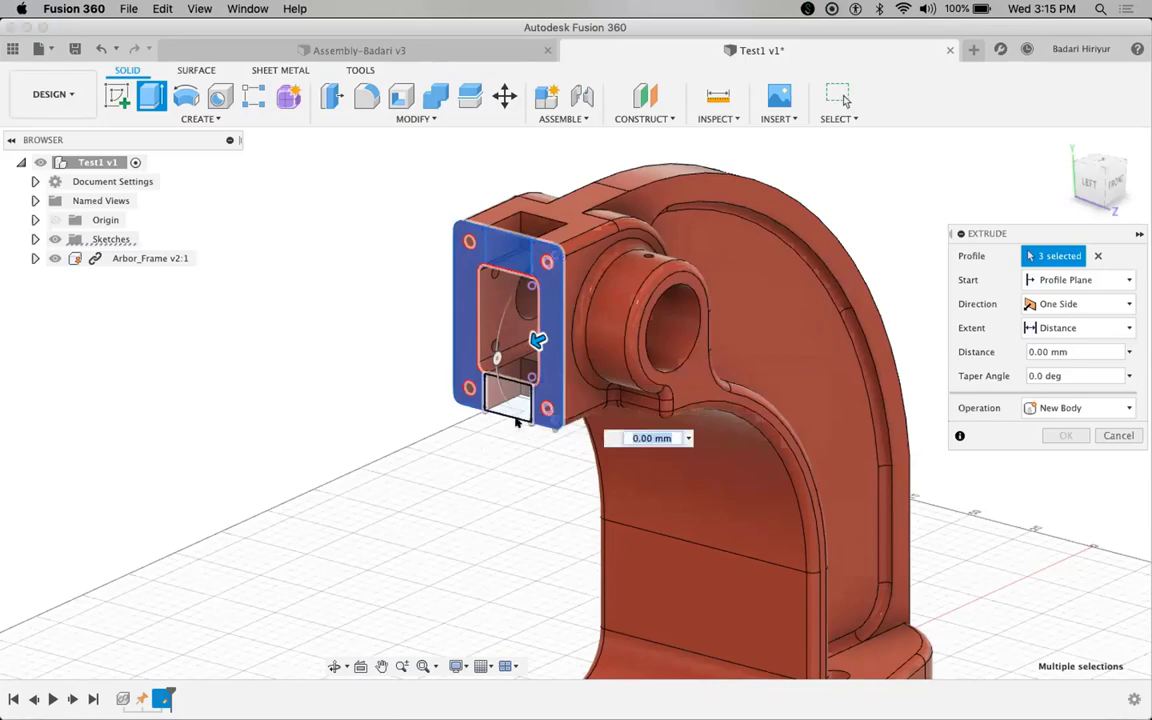
click(517, 421)
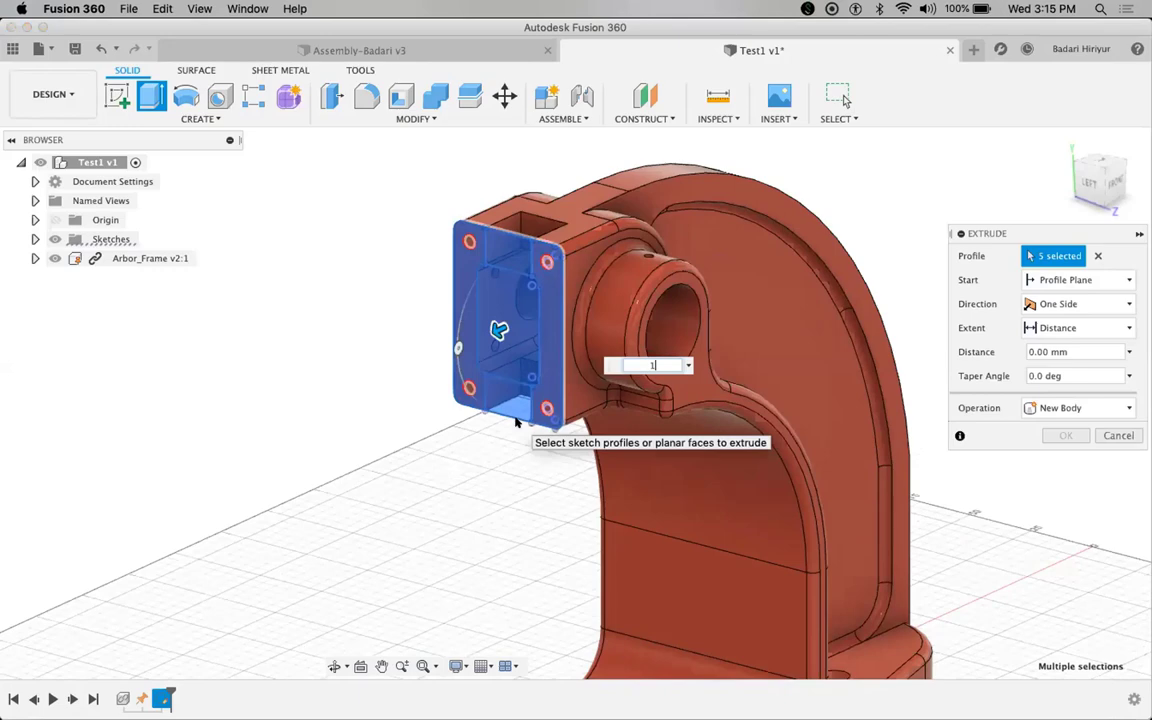
key(Return)
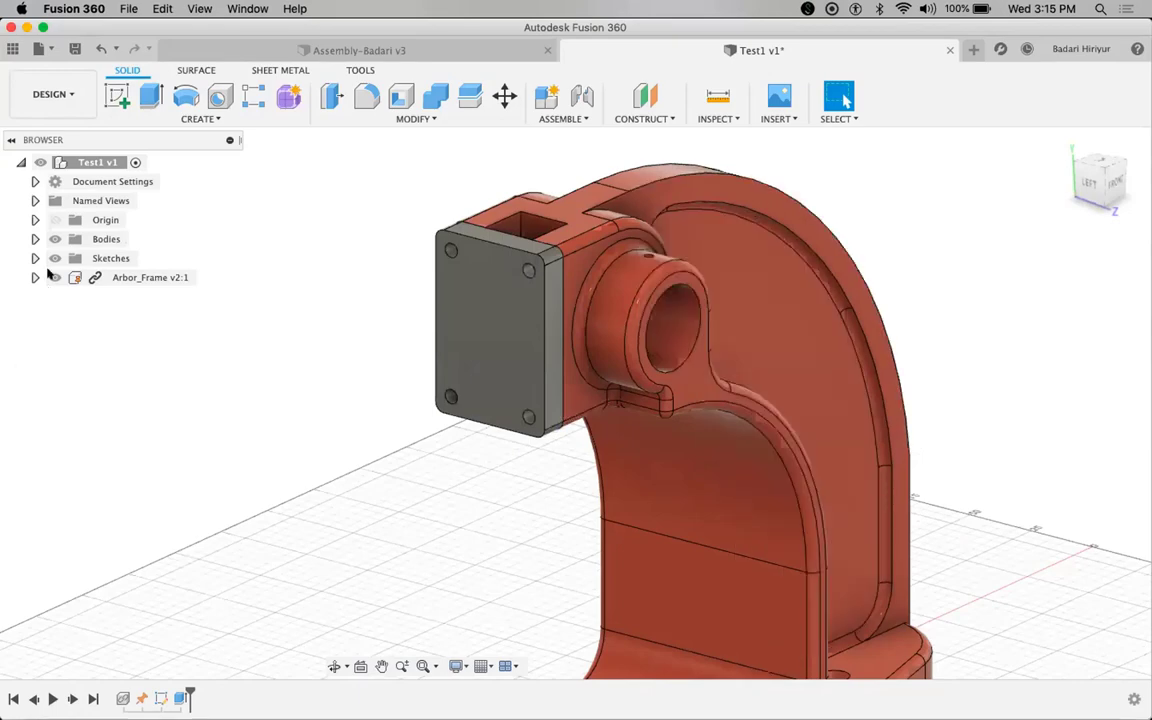
- Hide the Arbor_Frame and cut the sketch's central rounded-rectangle profile 5 mm into the back of the cover plate
click(48, 277)
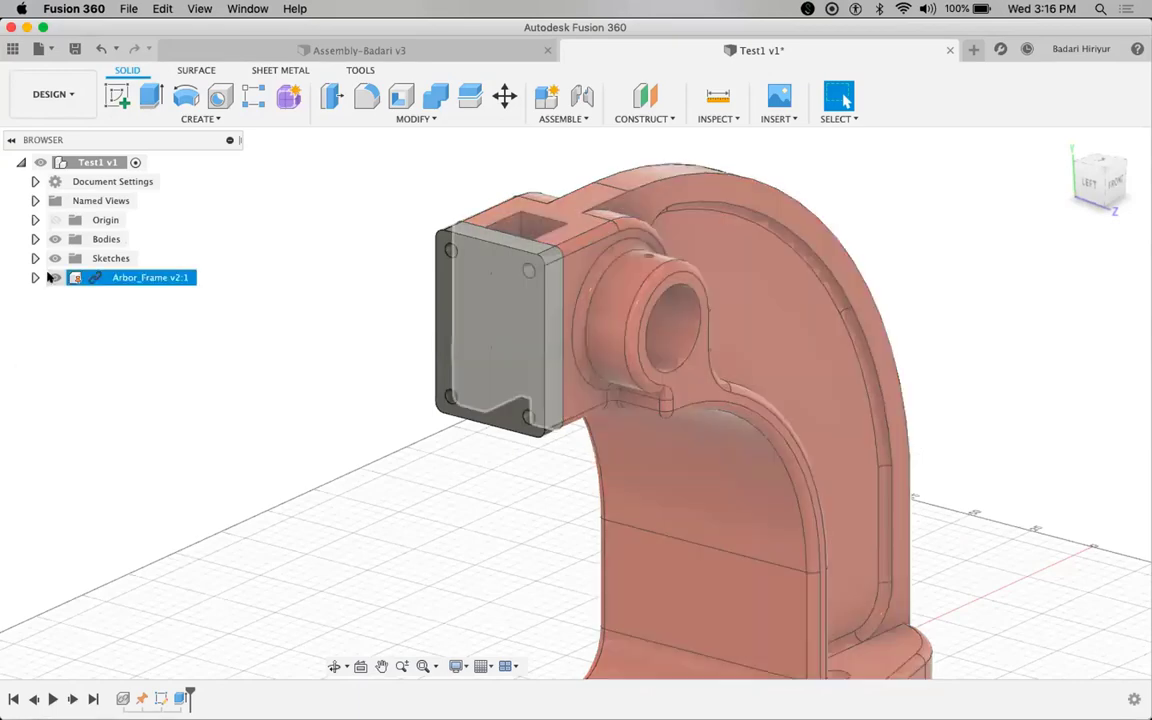
key(v)
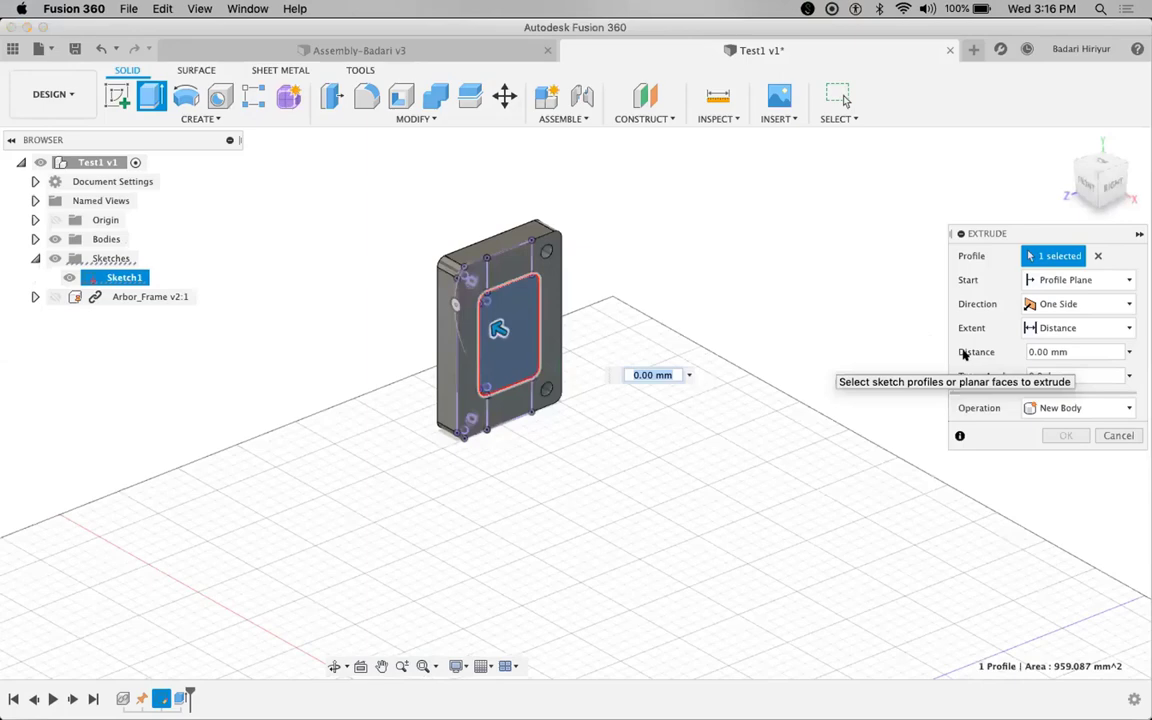
text(-5)
key(Return)
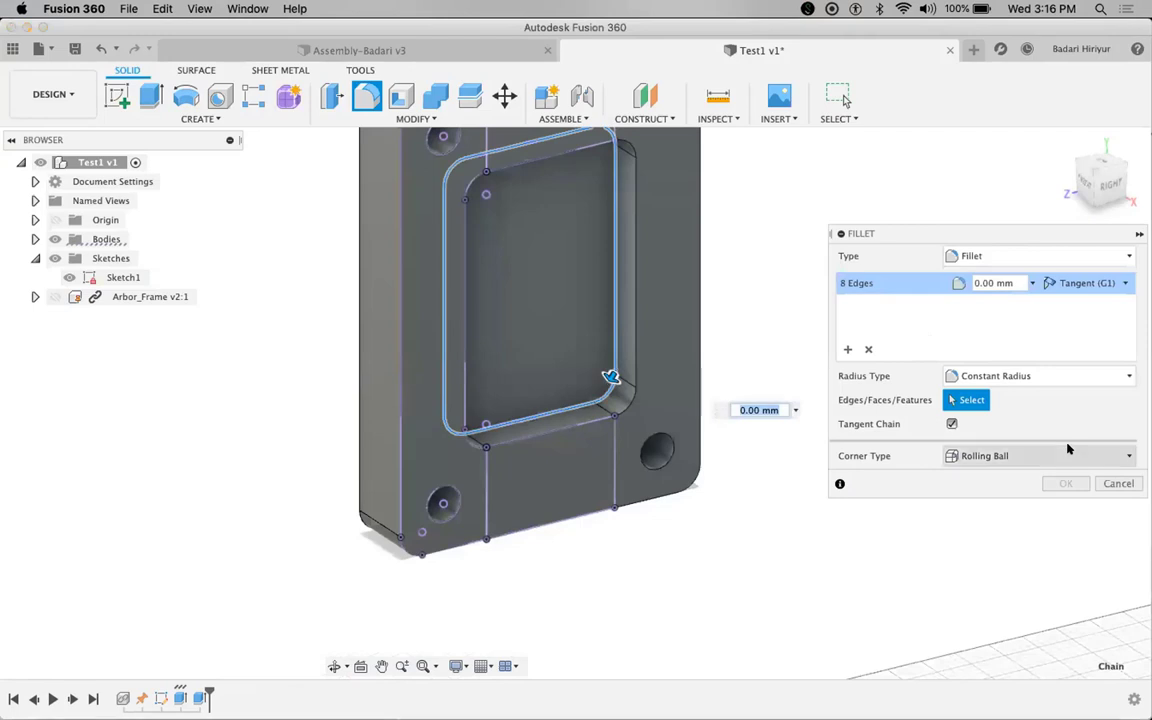
- Fillet the floor edge chain of the cover plate's pocket with a constant radius and hide the projected sketch
text(1)
key(Return)
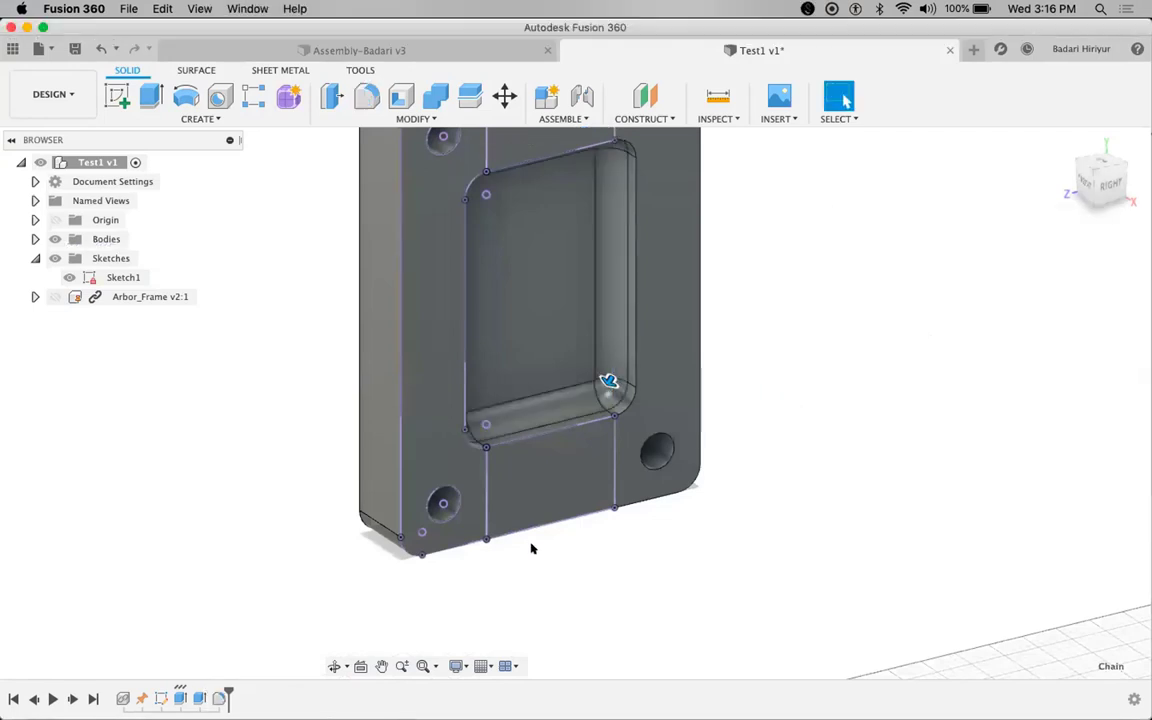
click(69, 277)
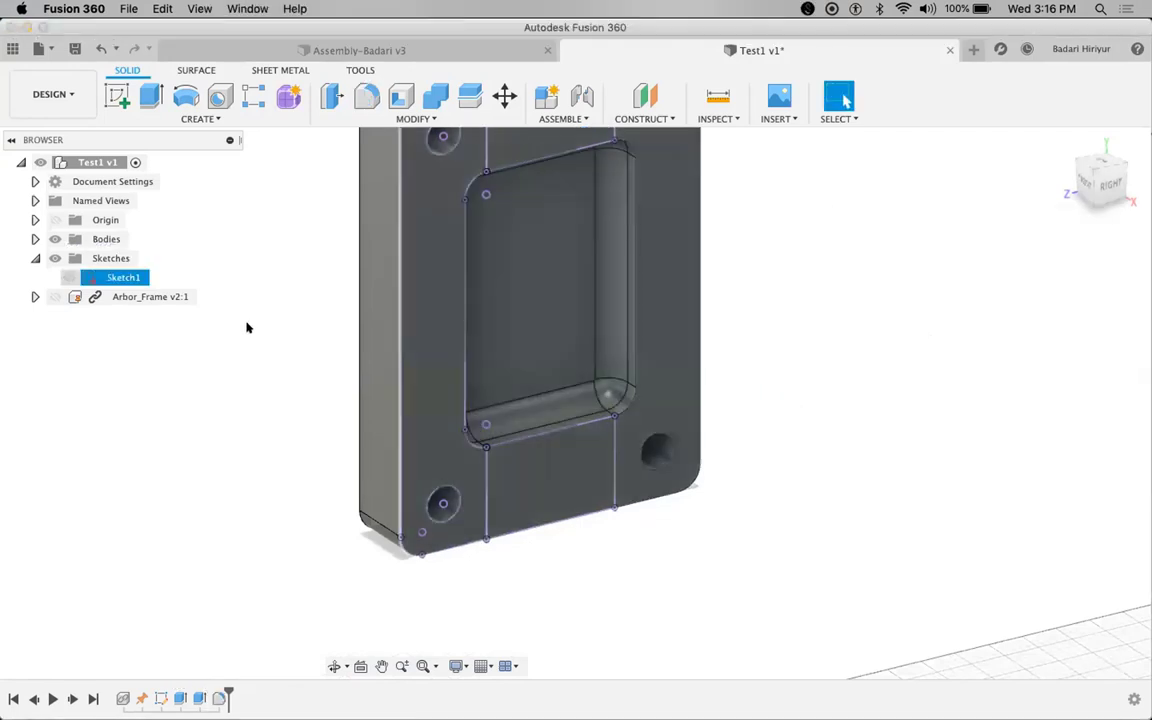
click(248, 327)
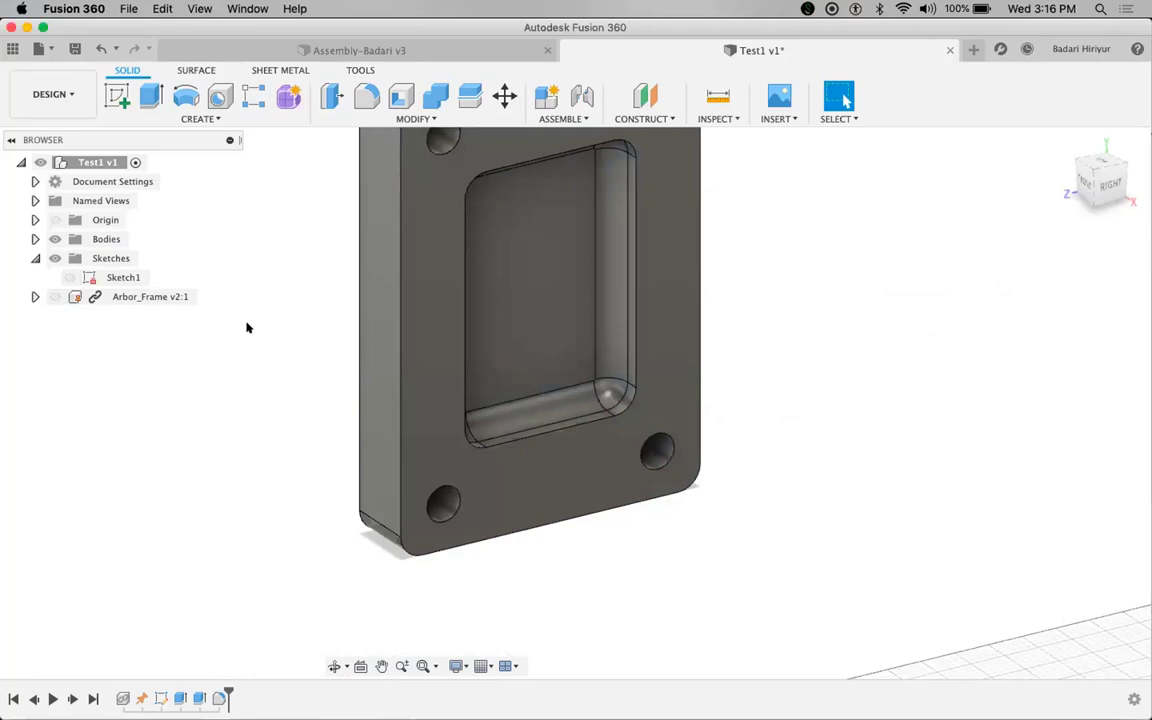
- Show the Arbor_Frame component again alongside the cover plate
key(F6)
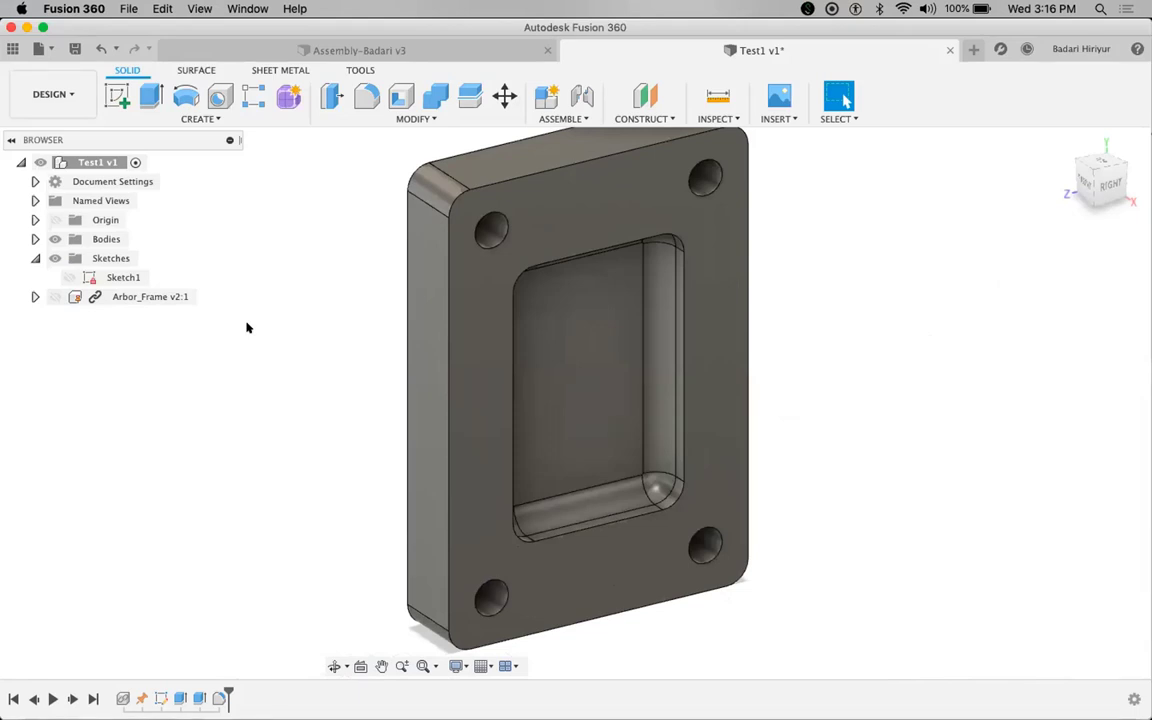
click(55, 297)
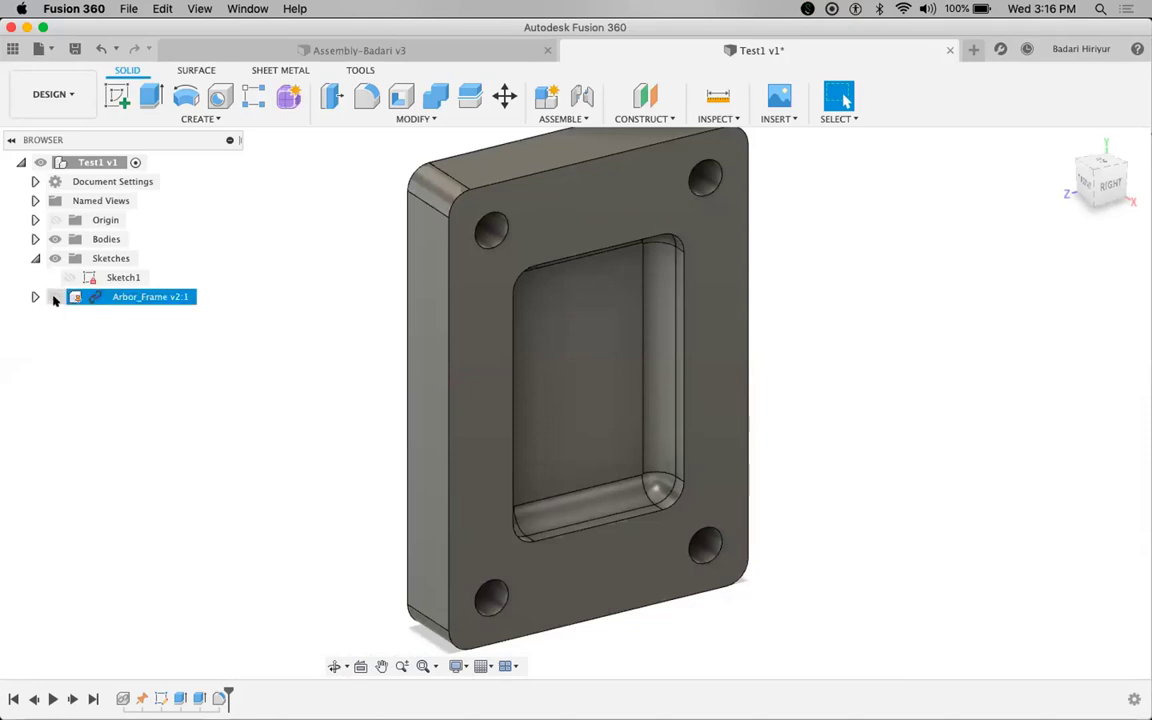
click(55, 297)
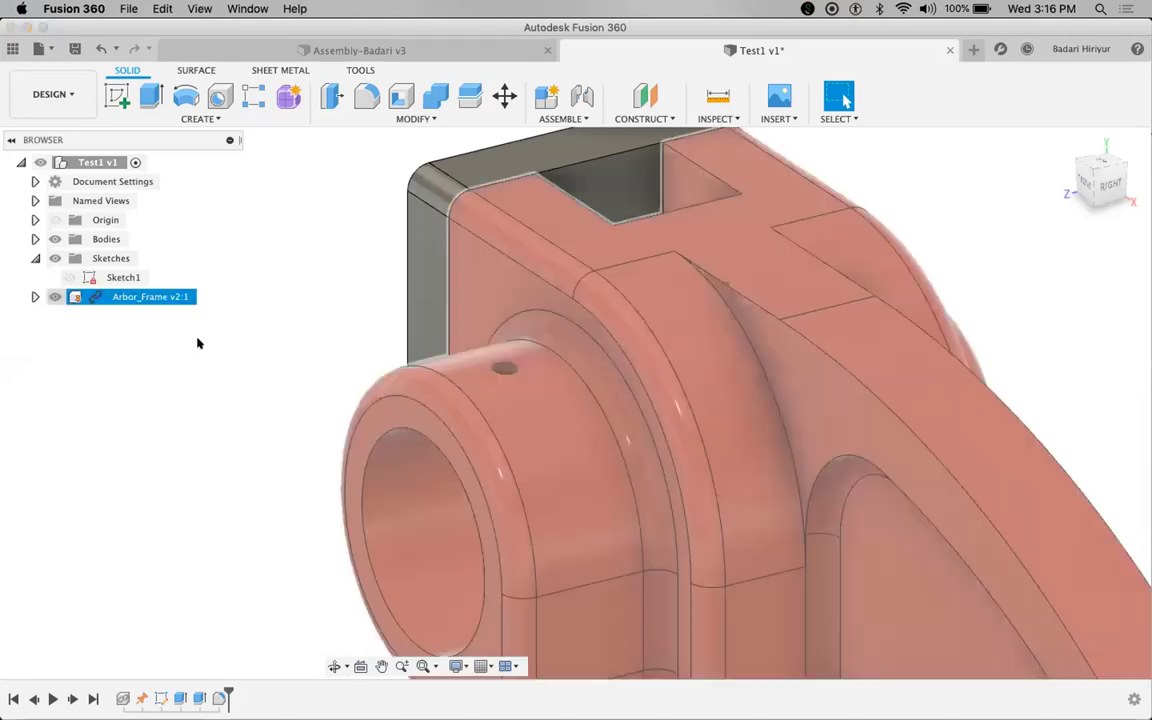
click(197, 343)
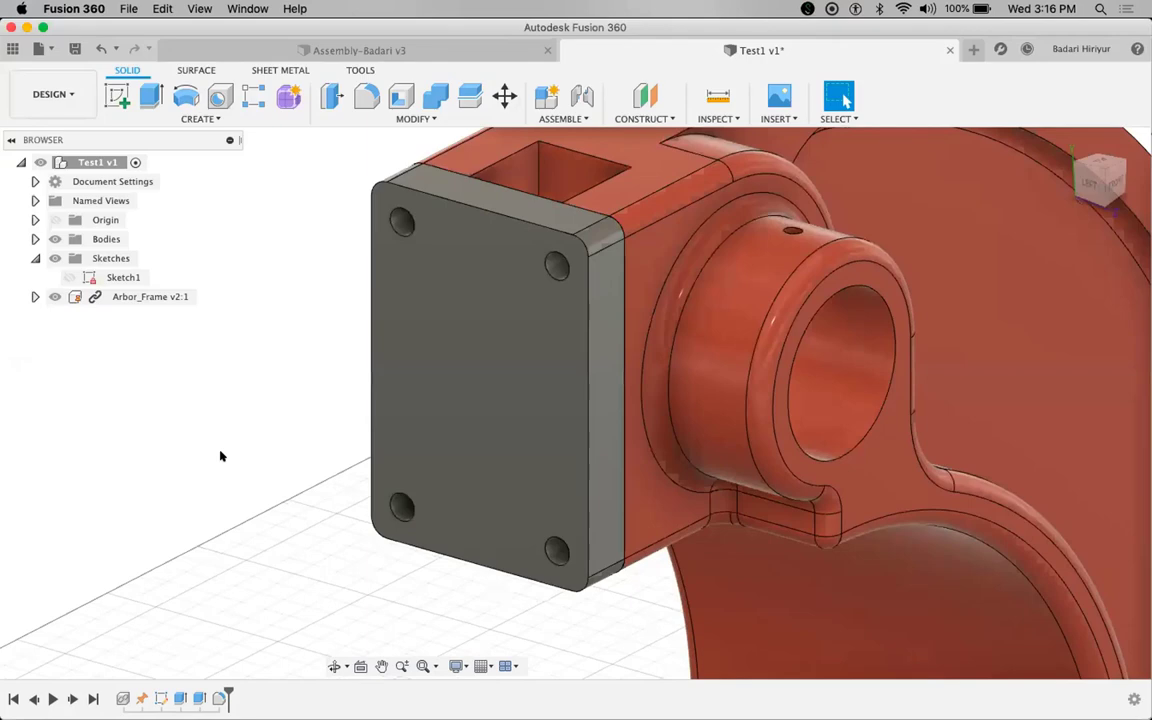
- Apply the Paint - Enamel Glossy (Green) appearance to the cover plate body
key(a)
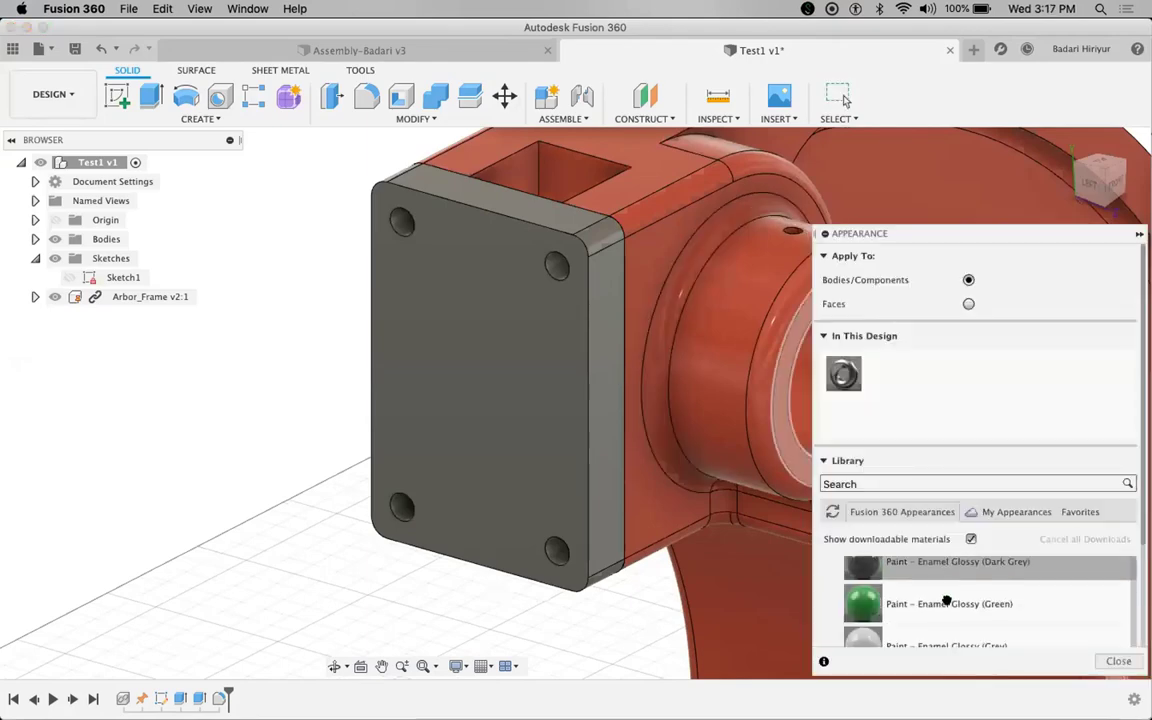
mouse_move(946, 600)
mouse_down()
mouse_move(497, 459)
mouse_move(956, 627)
mouse_move(967, 365)
mouse_move(674, 524)
mouse_move(600, 500)
mouse_up()
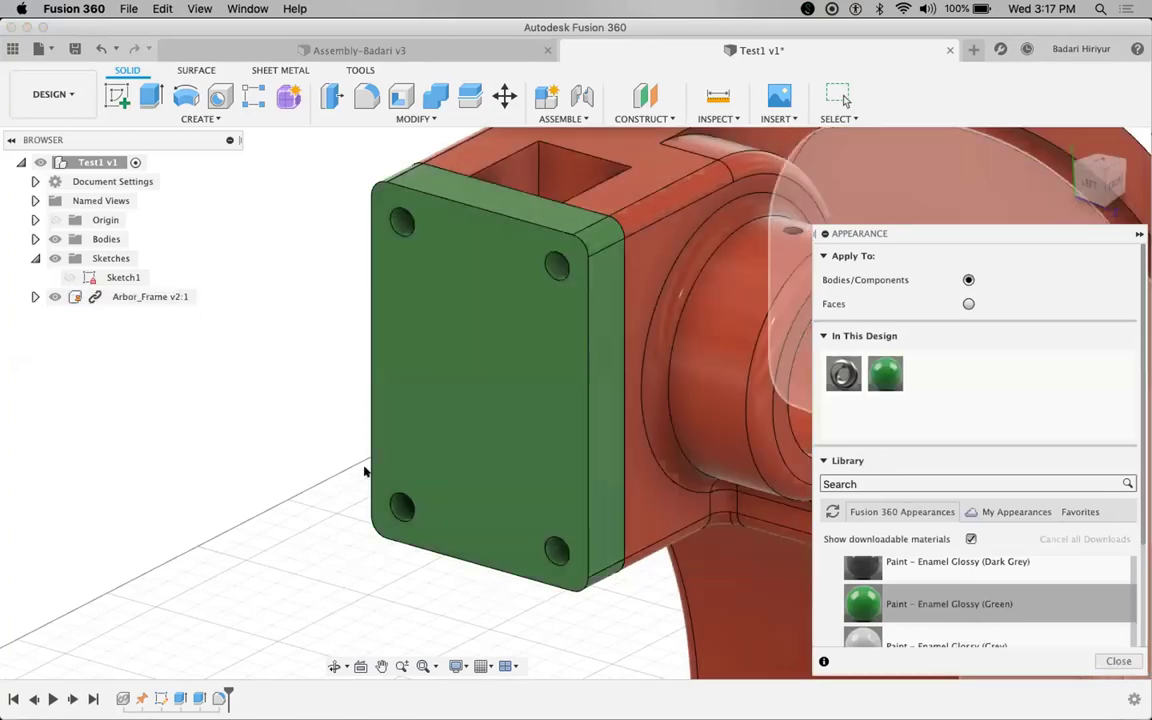
key(Escape)
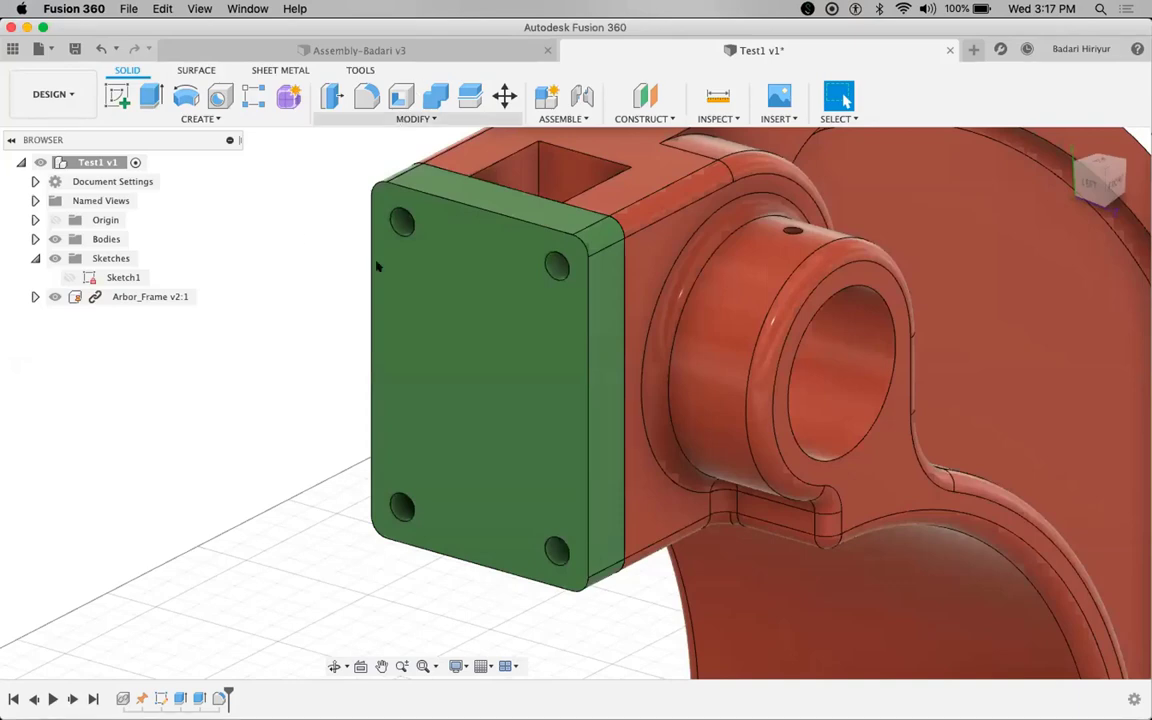
click(405, 118)
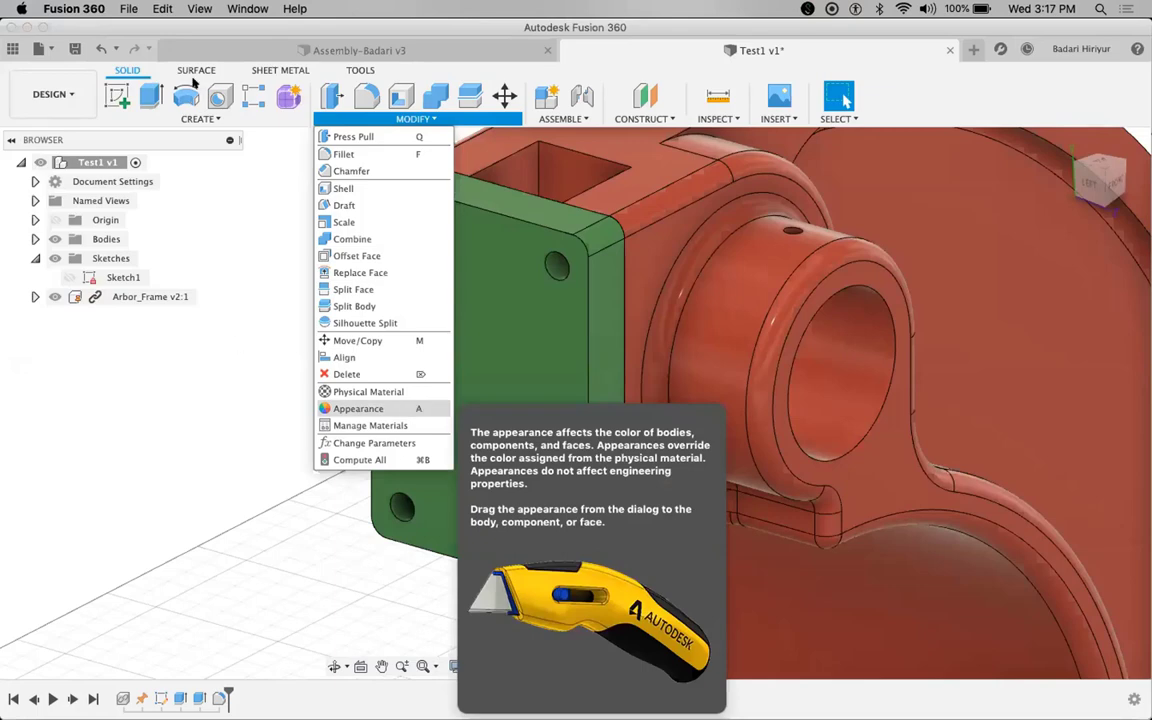
click(197, 119)
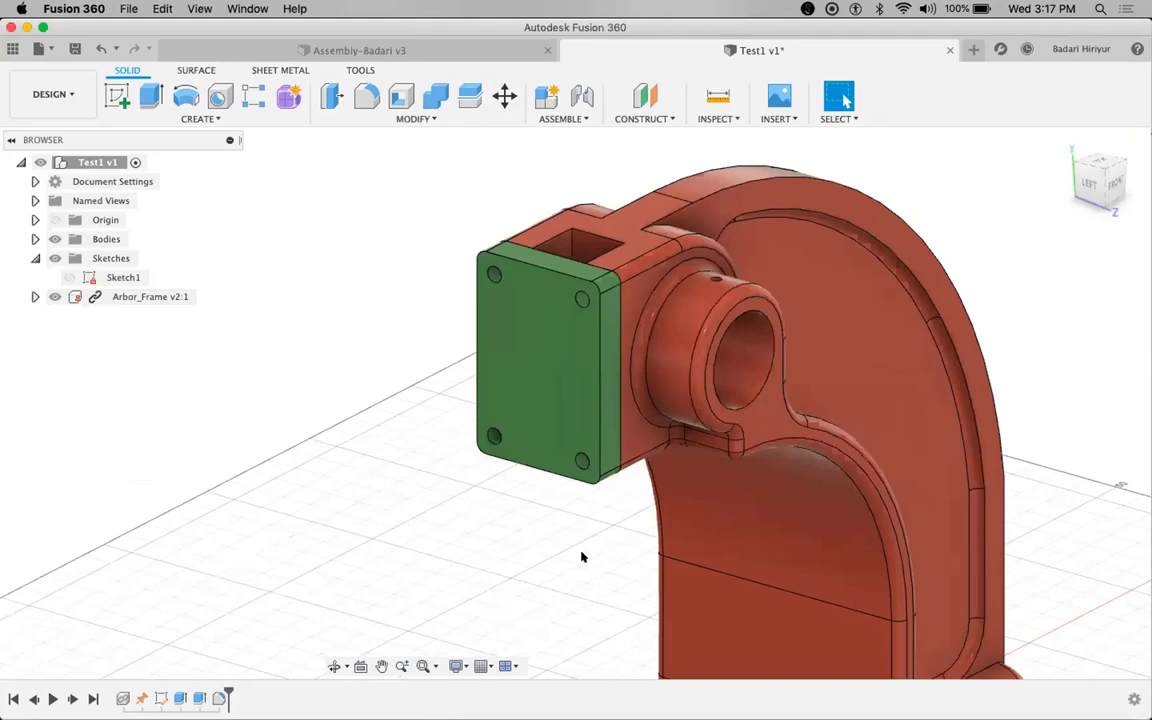
- Start a sketch on the top face of the frame's base and project the small hole and the three open slot edges
key(F6)
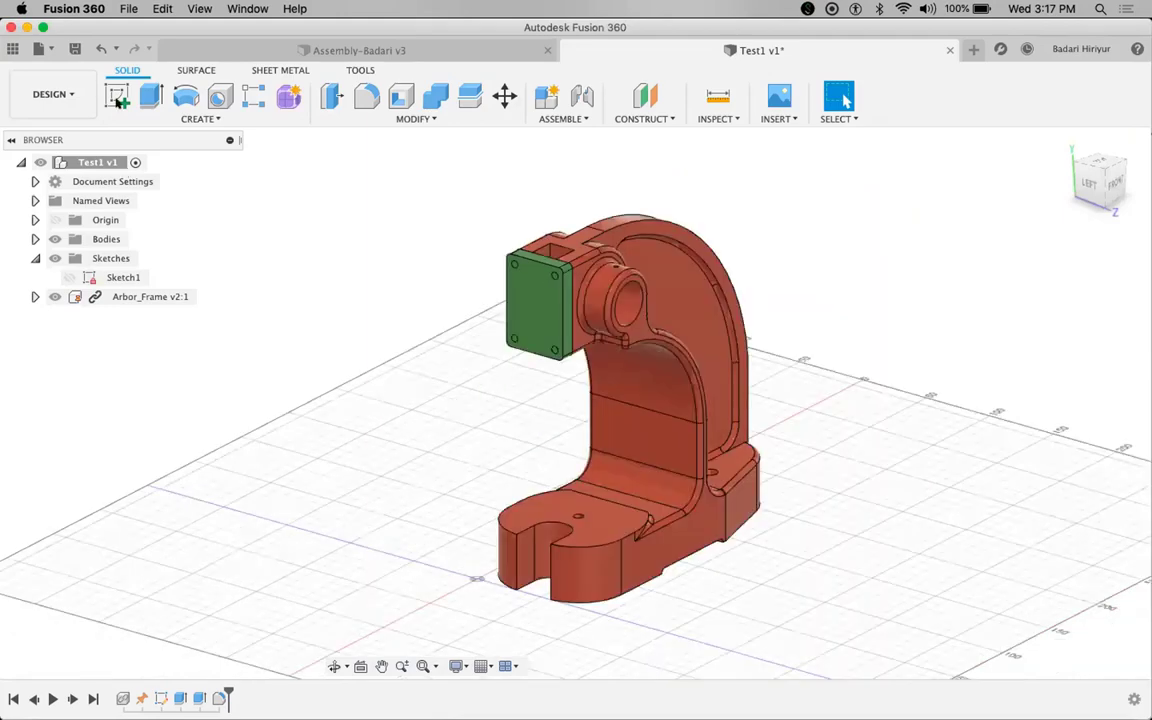
scroll(567, 551, right, 2)
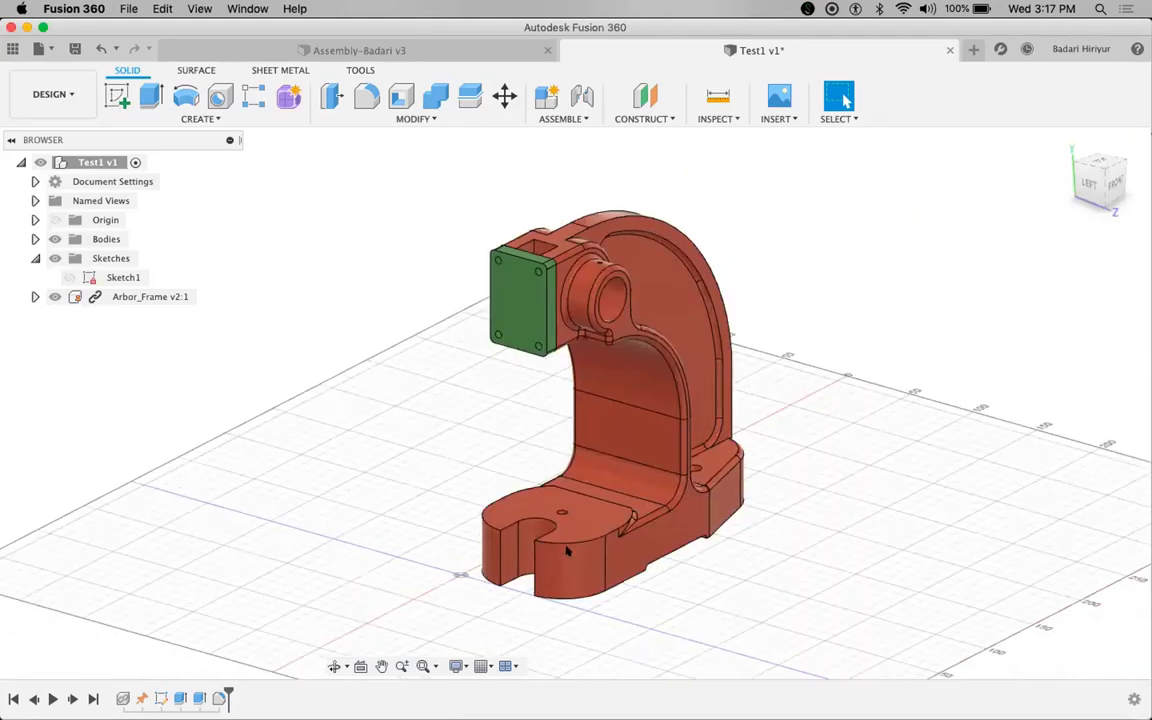
key(s)
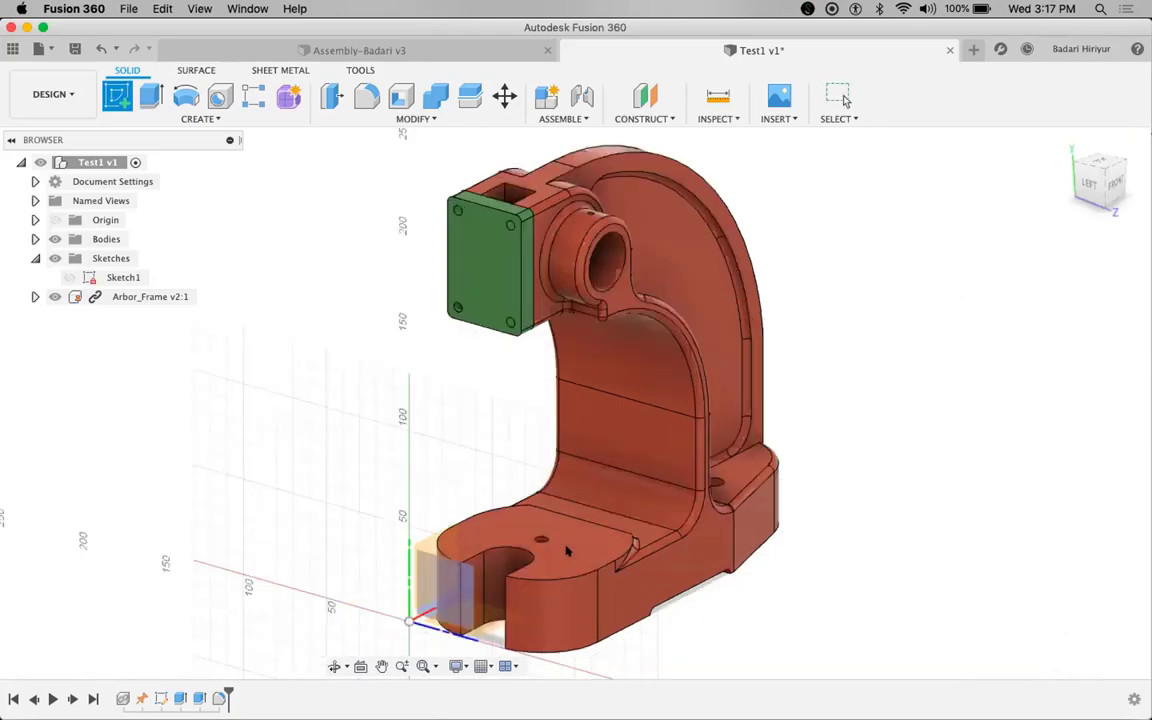
click(567, 551)
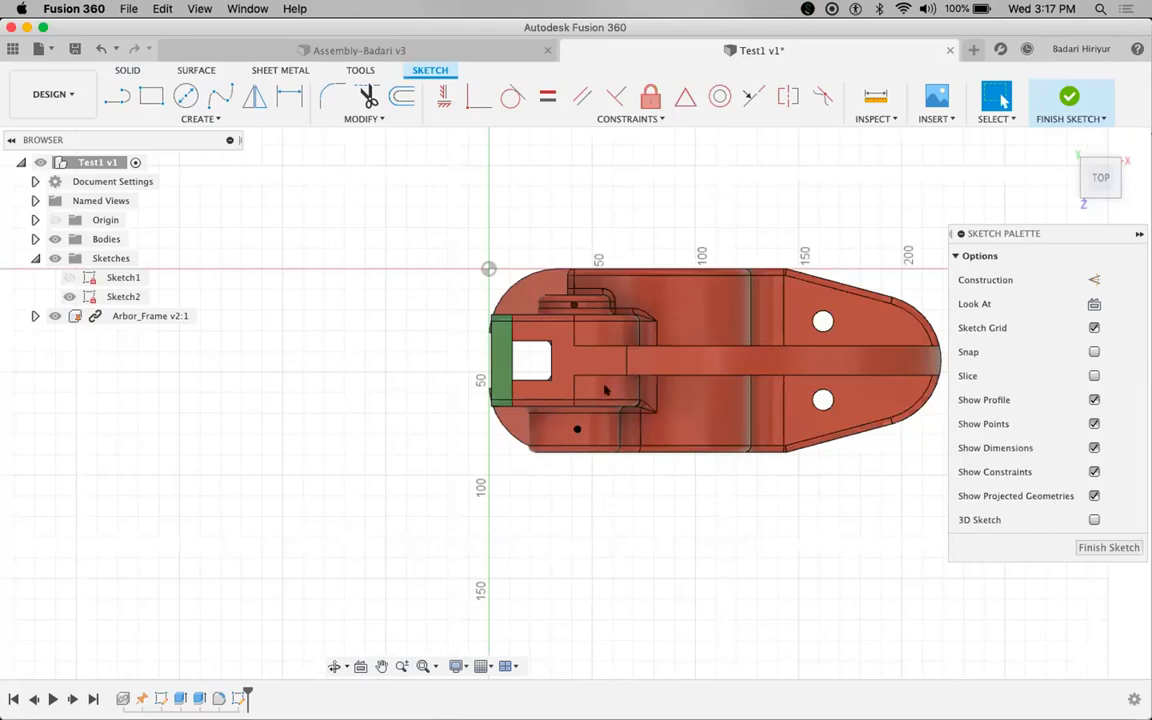
shift+middle_drag(604, 390, 545, 430)
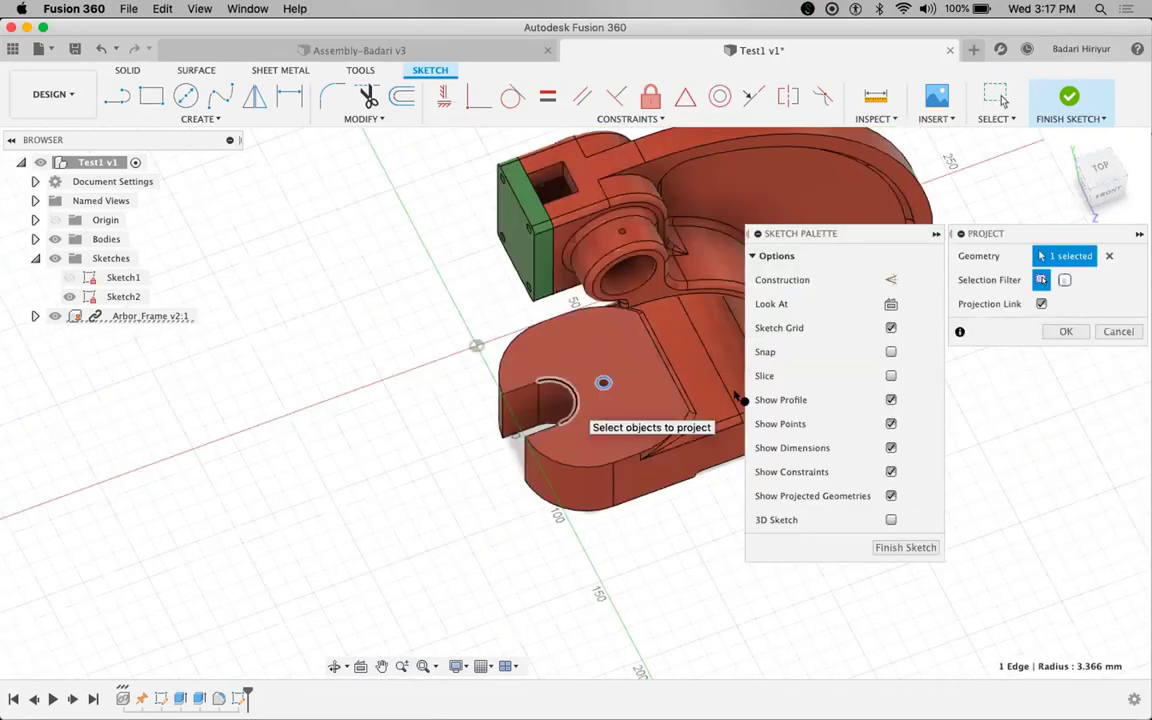
click(601, 385)
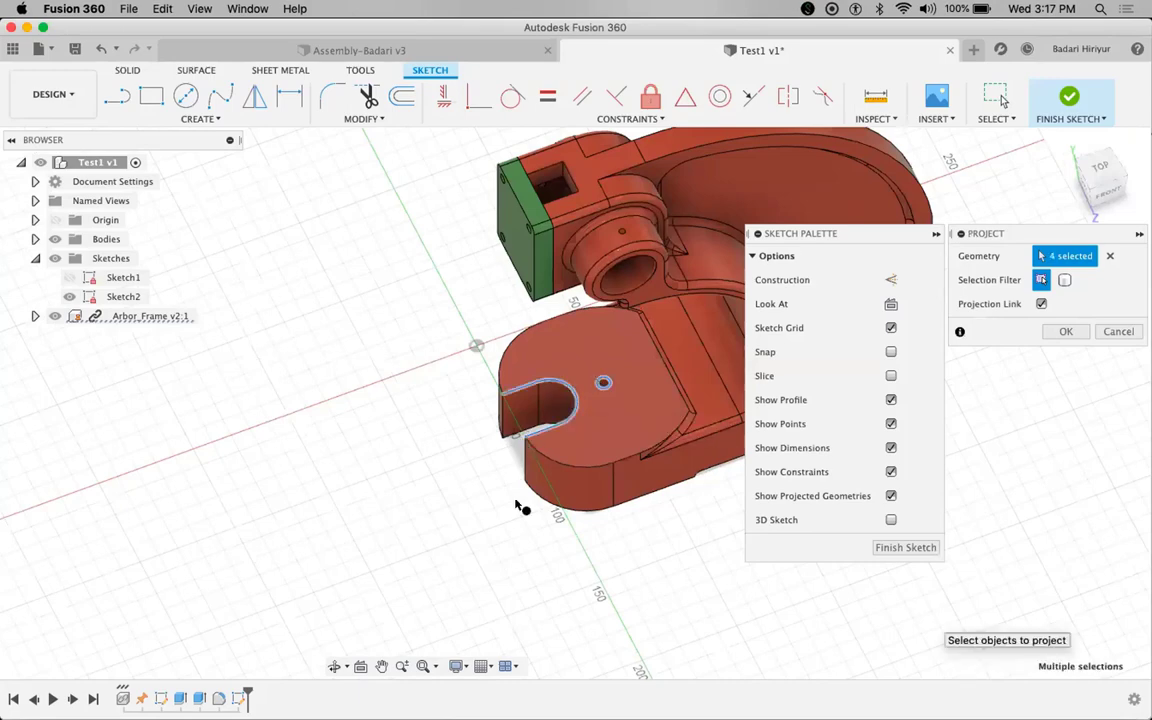
- Sketch a circle centred on the projected hole and reaching the outer end of the slot edge
key(c)
click(603, 383)
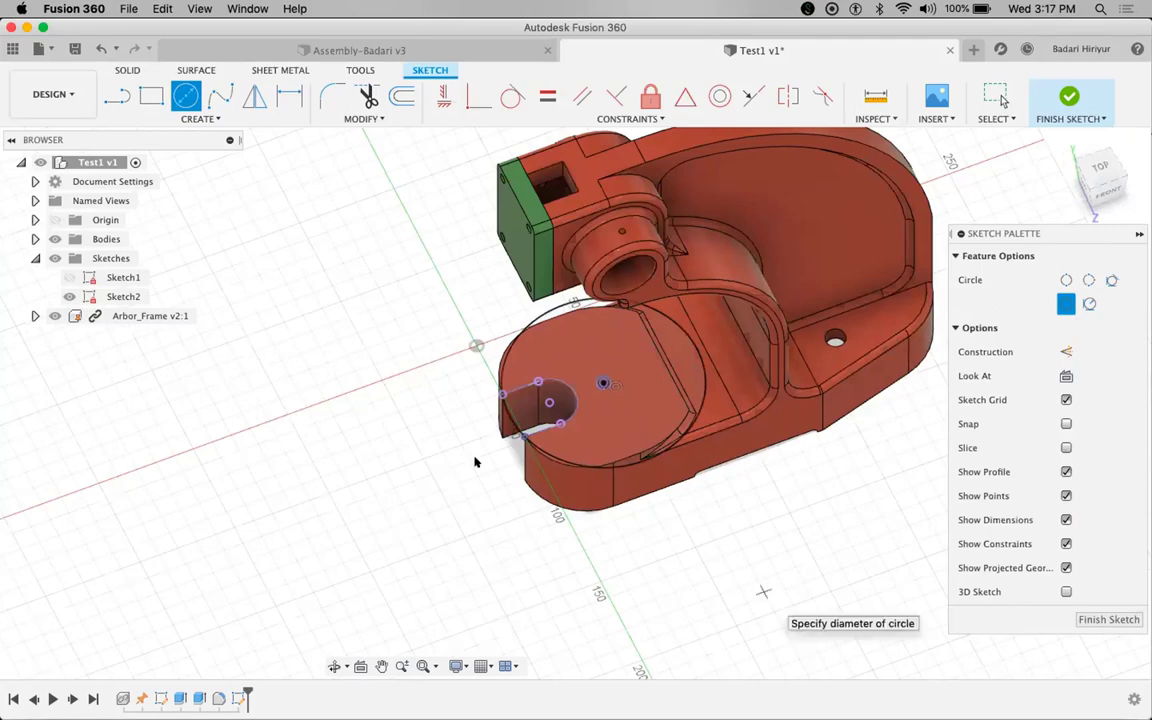
key(Escape)
- Circular-pattern the three projected slot curves around the hole centre with a quantity of 4, and finish the sketch
click(212, 117)
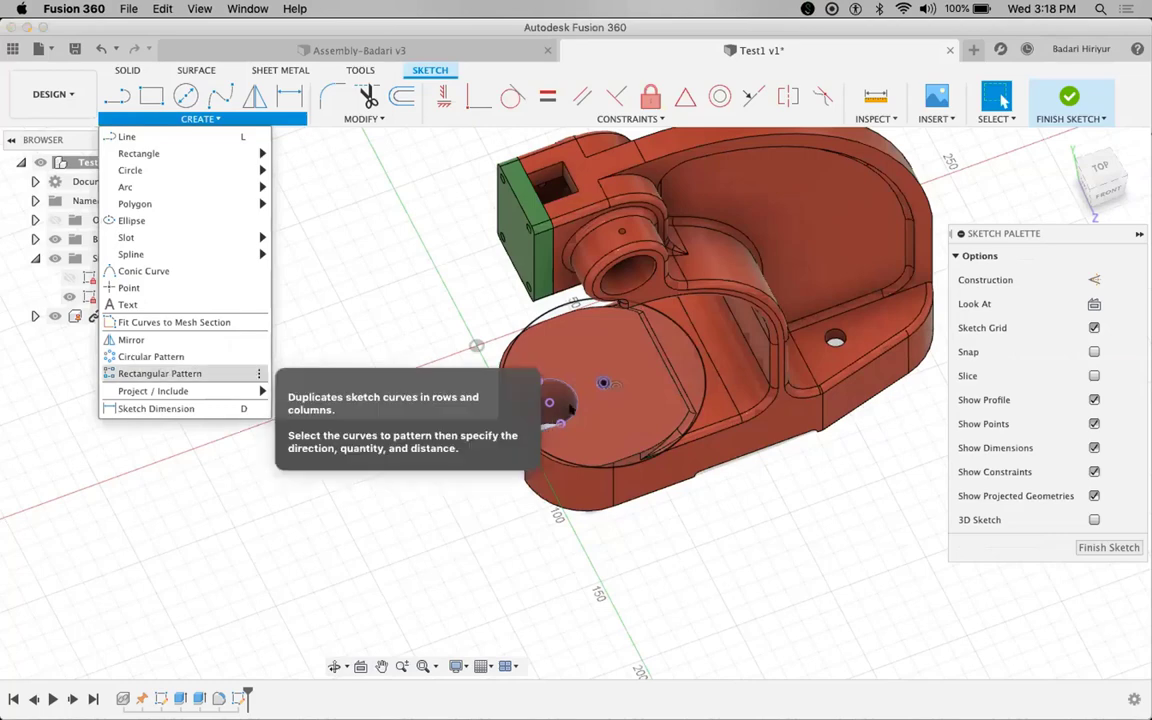
click(151, 356)
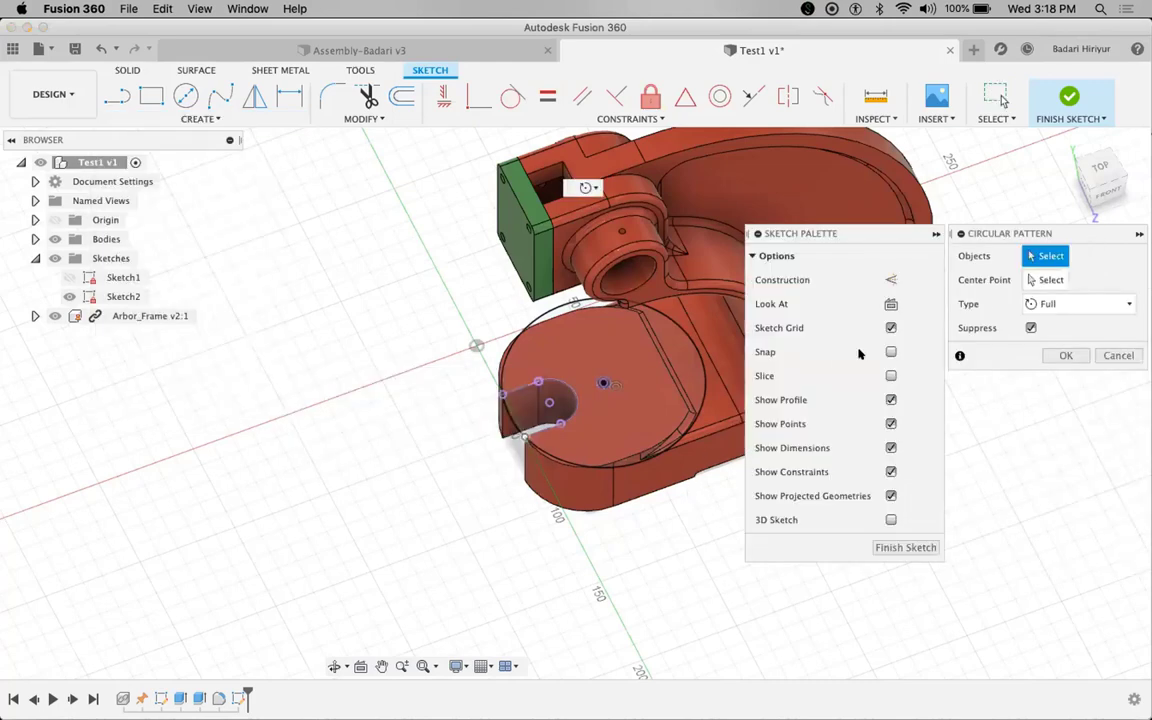
click(553, 399)
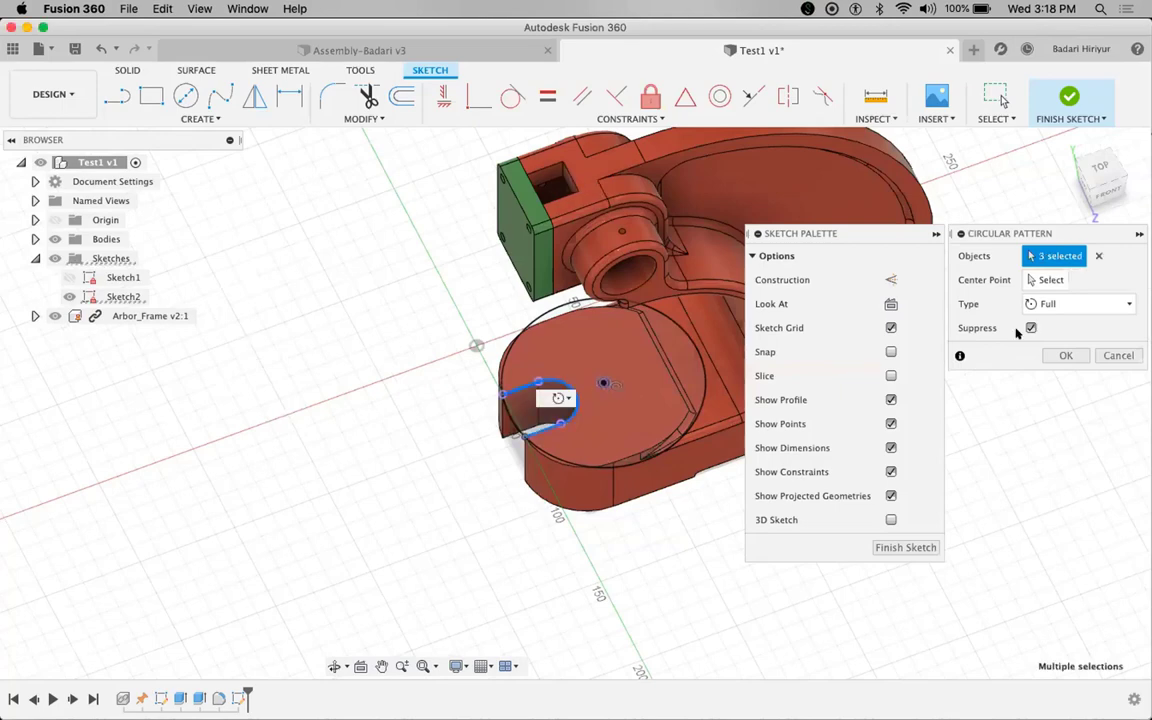
click(604, 384)
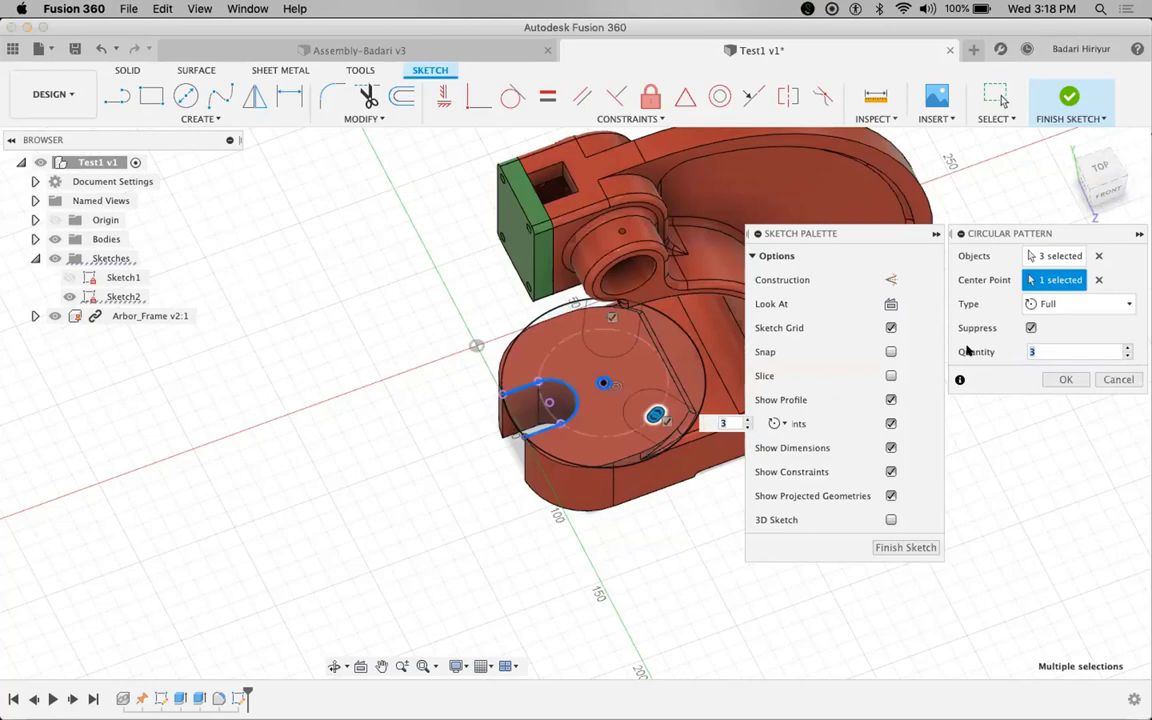
text(4)
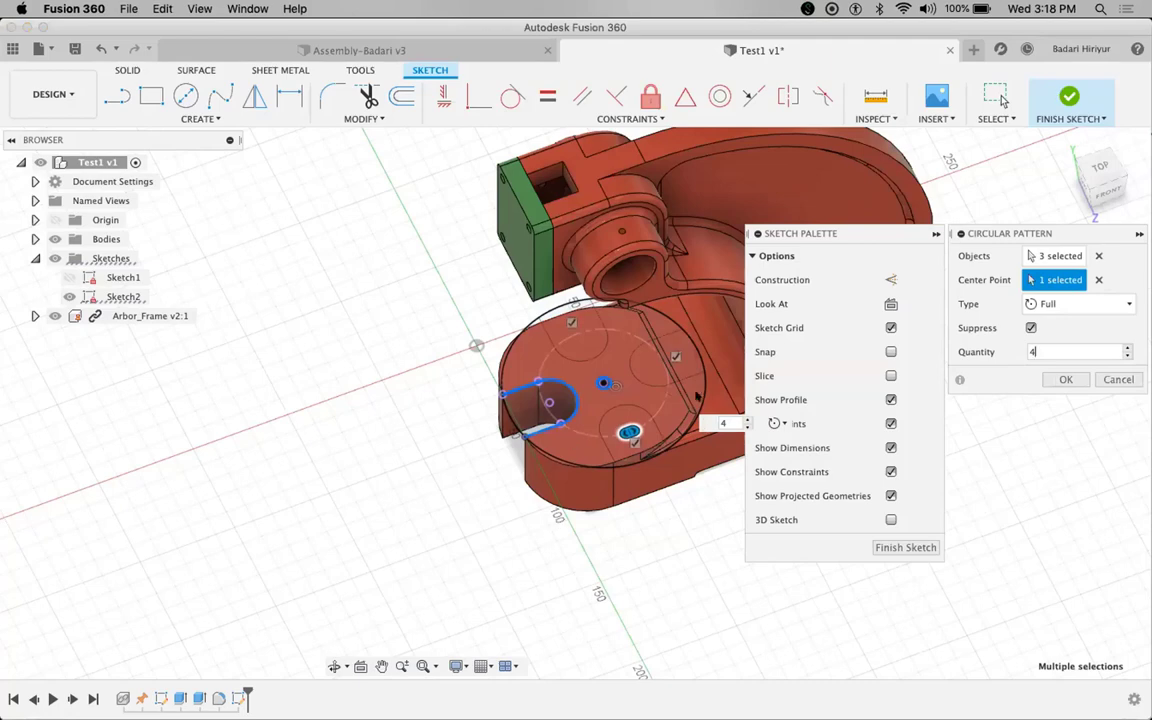
key(Return)
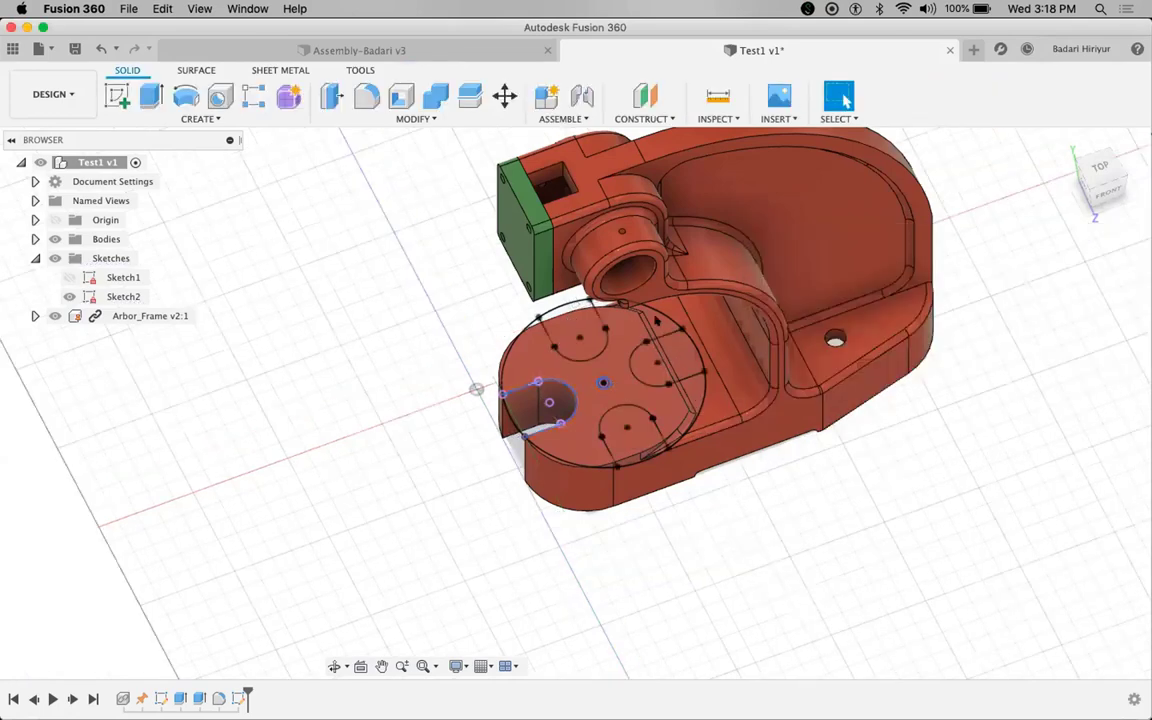
- Extrude the circle's profiles upward as a new plate body, leaving the four slots and the centre hole open
key(e)
click(617, 462)
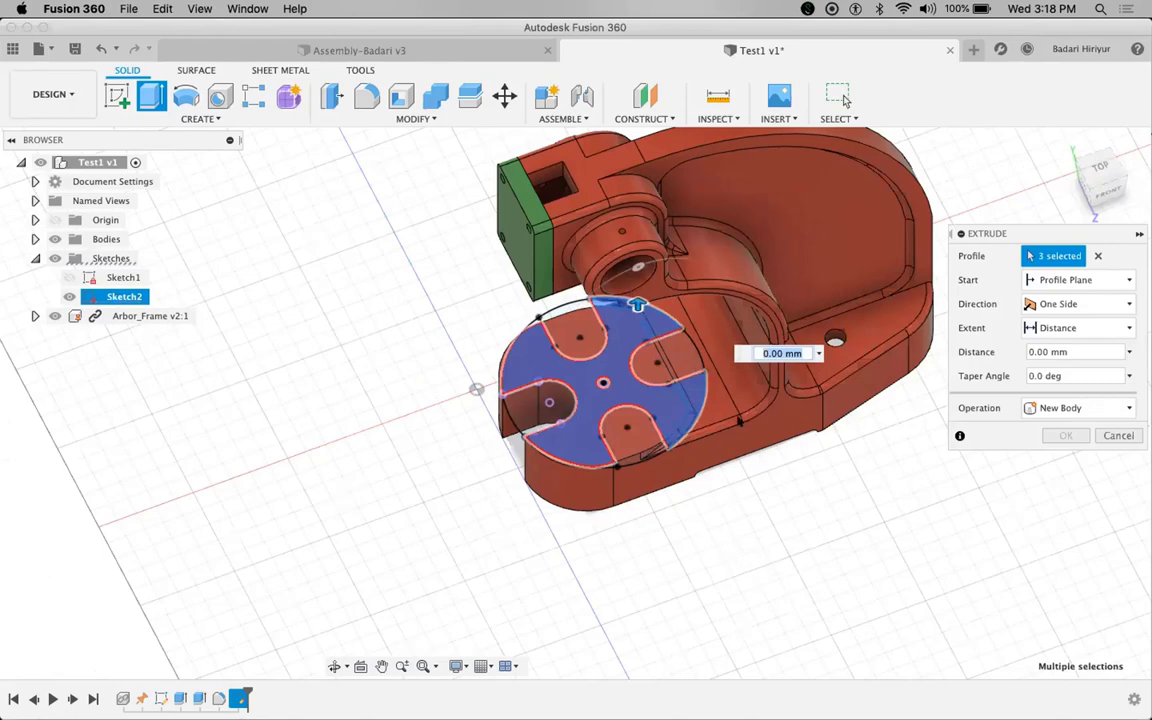
scroll(552, 423, up, 5)
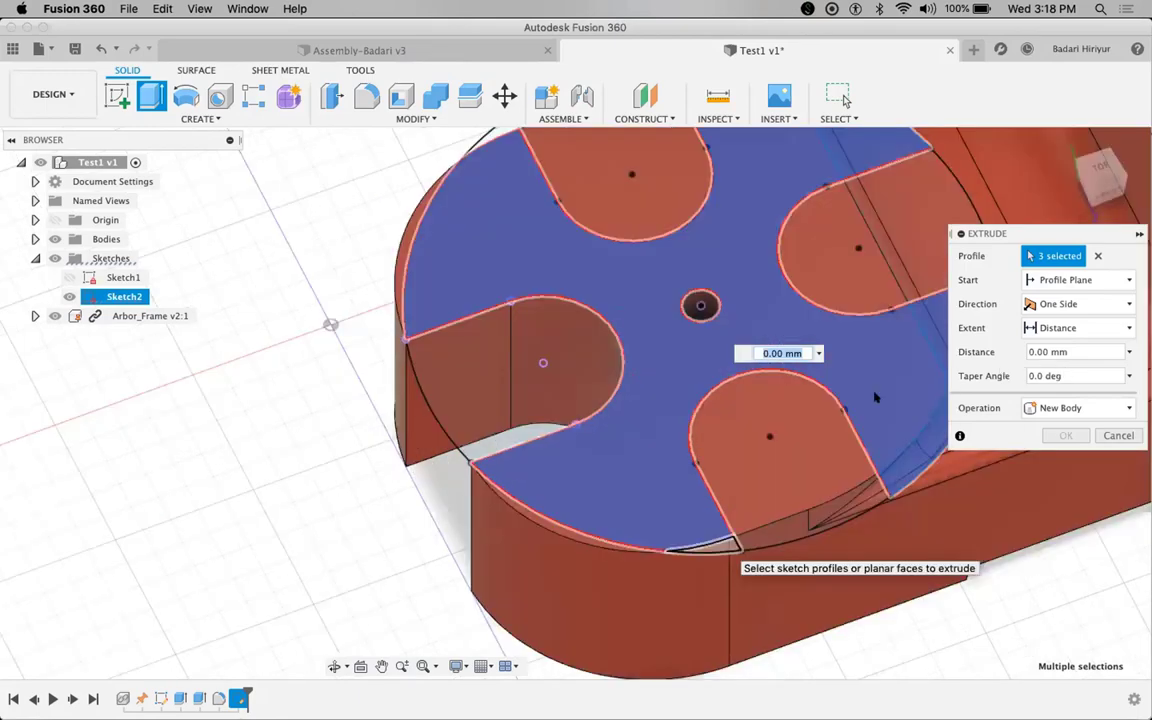
scroll(805, 400, down, 5)
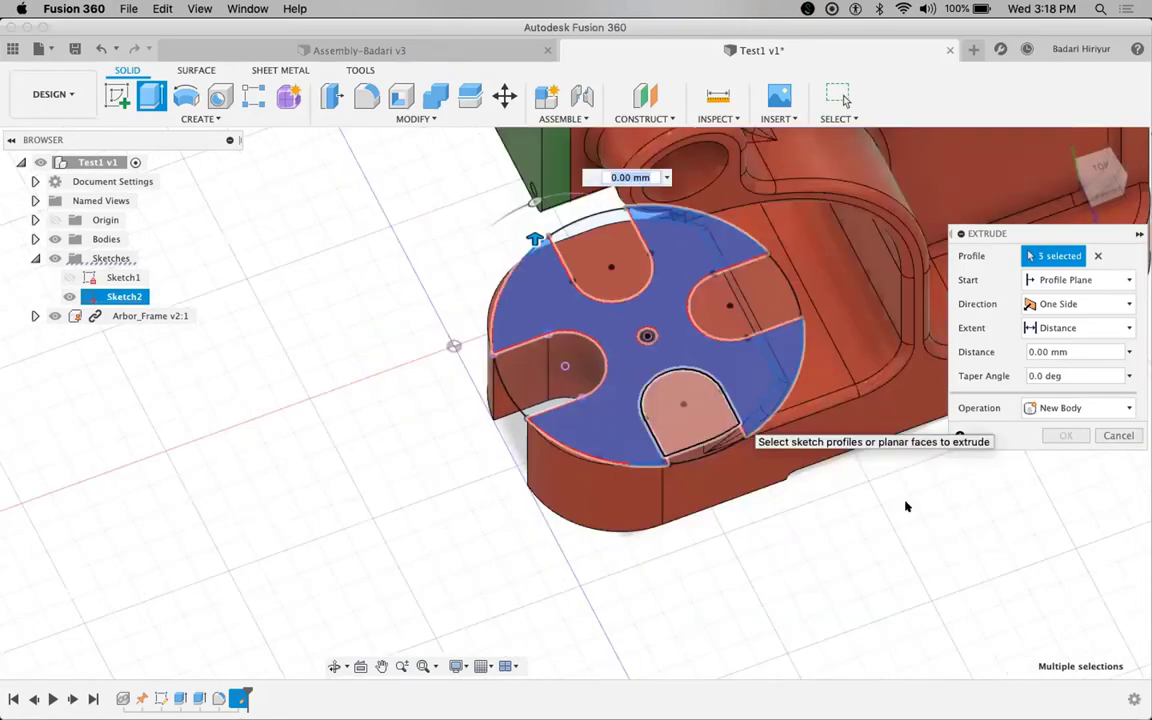
shift+middle_drag(350, 581, 376, 572)
key(Return)
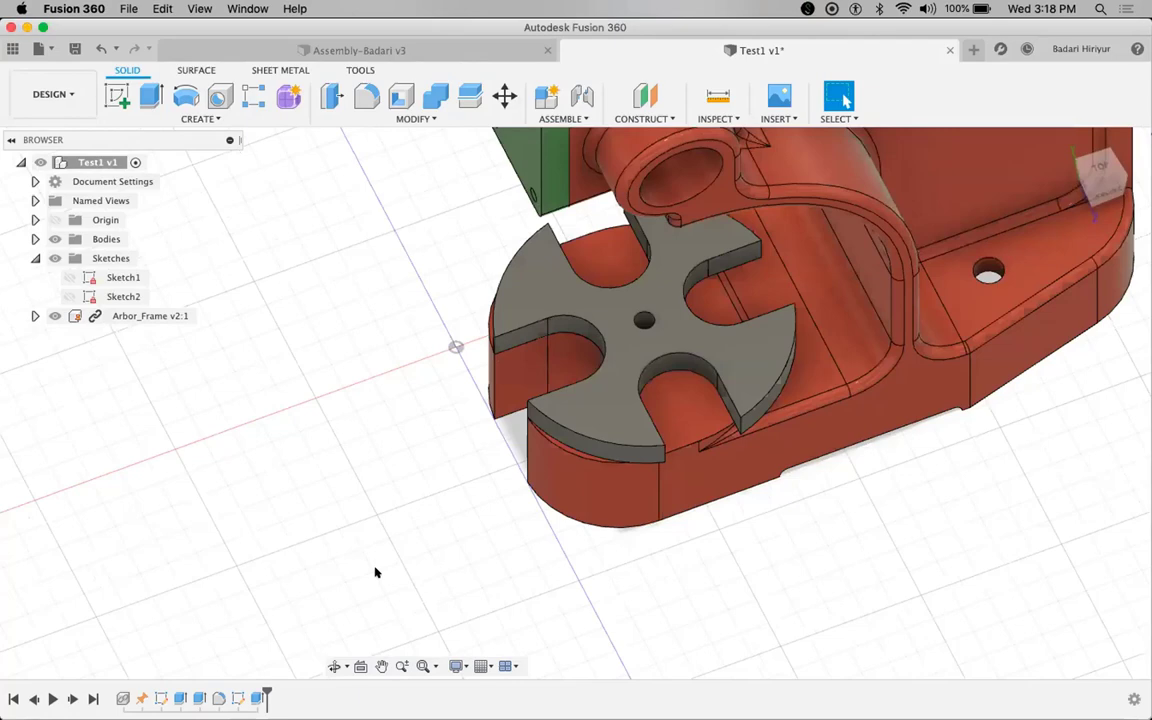
scroll(376, 572, down, 5)
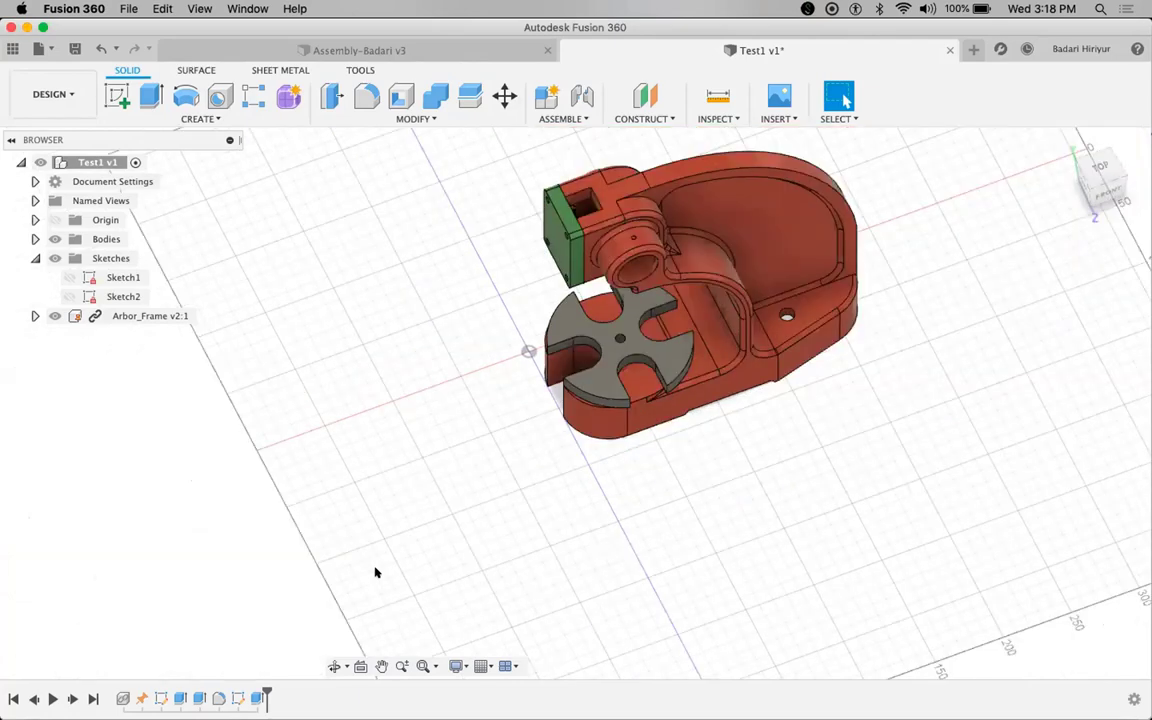
shift+scroll(376, 572, down, 5)
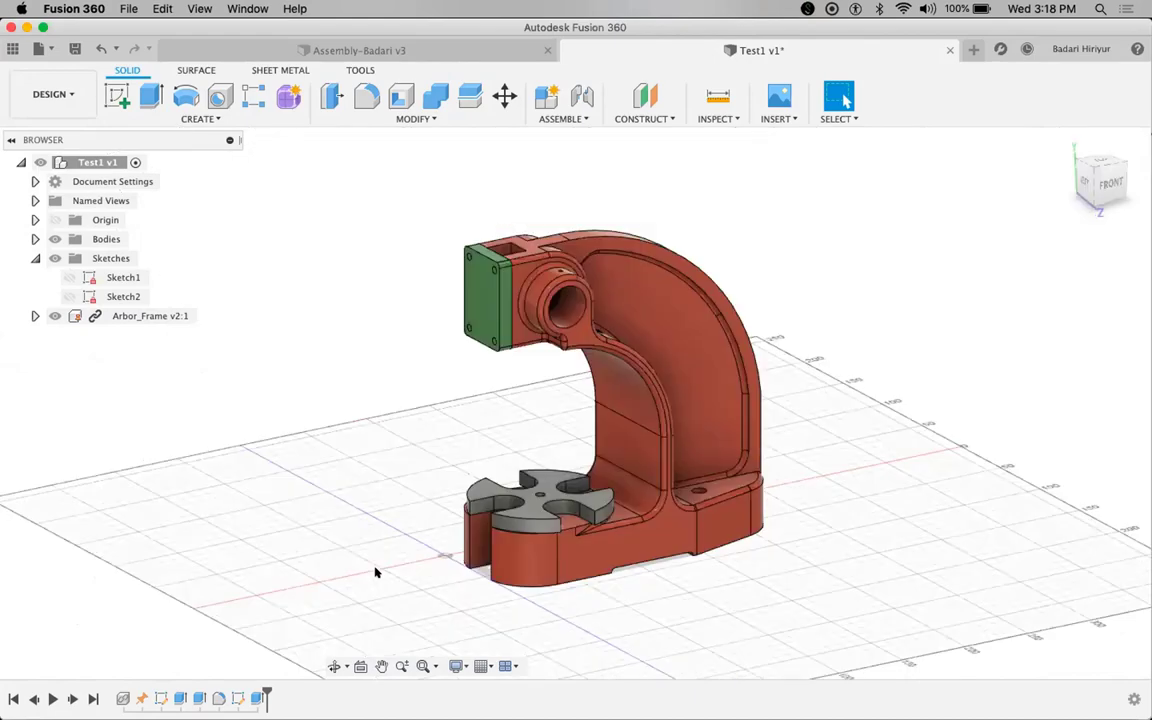
click(69, 297)
click(69, 297)
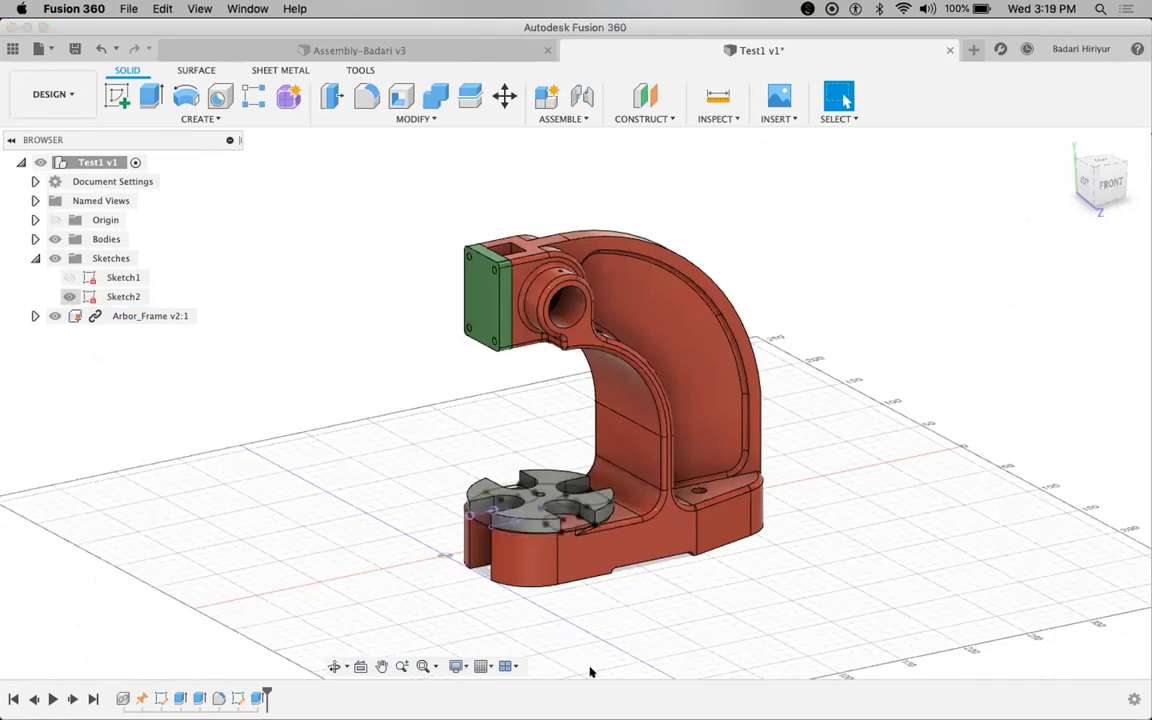
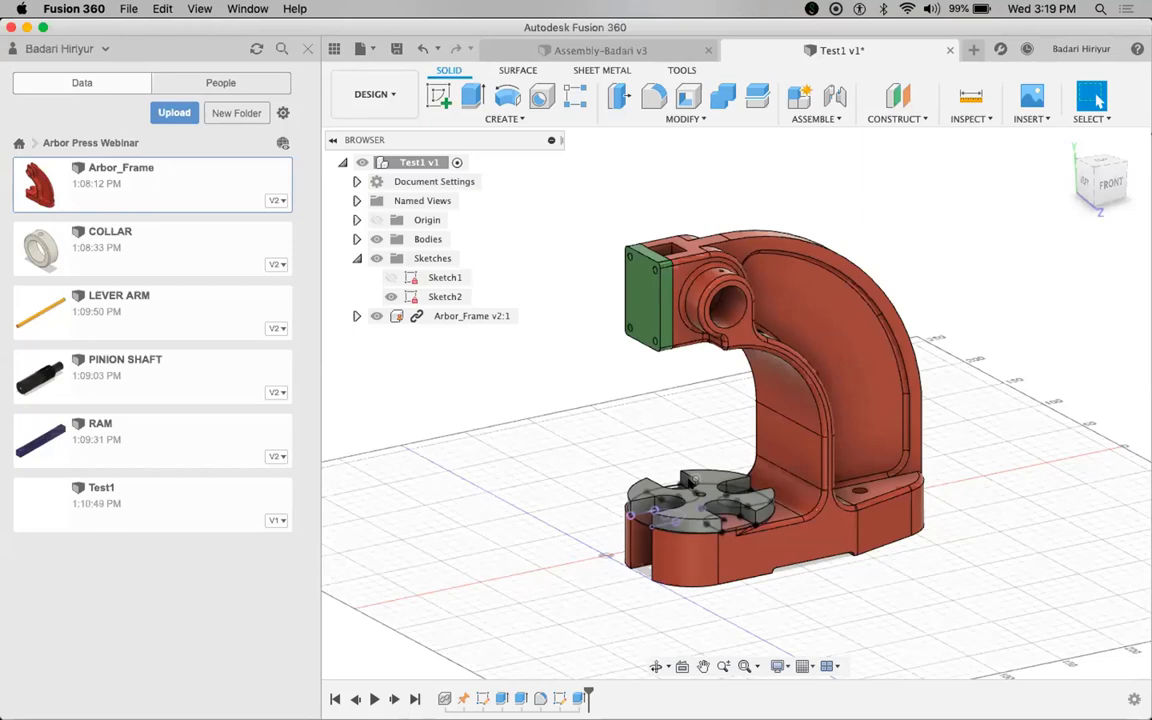
click(335, 50)
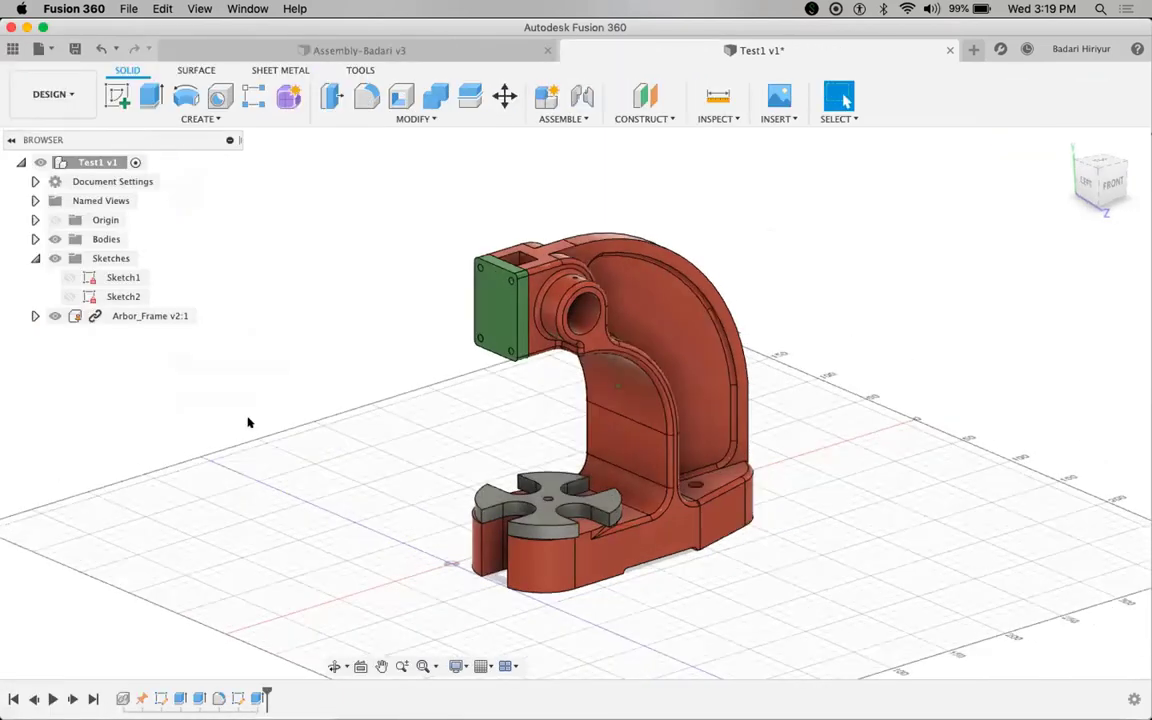
- Expand the Bodies folder and select the cover plate and slotted plate bodies in turn to identify them
shift+middle_drag(249, 422, 498, 283)
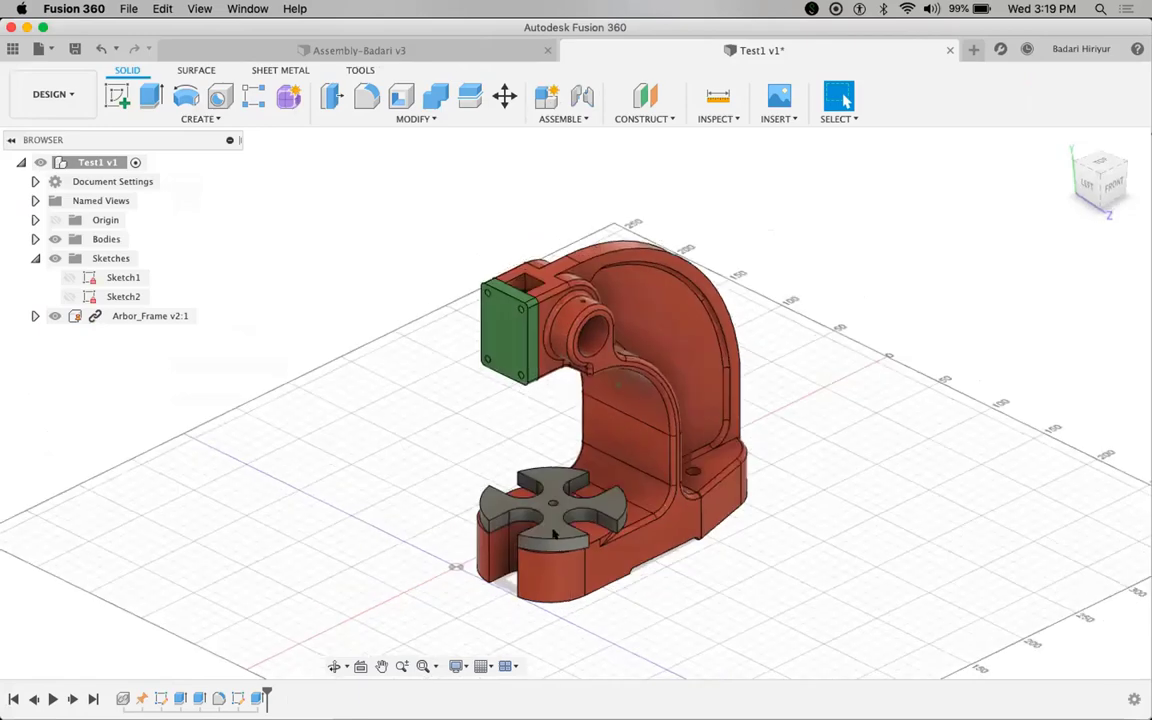
scroll(498, 282, up, 3)
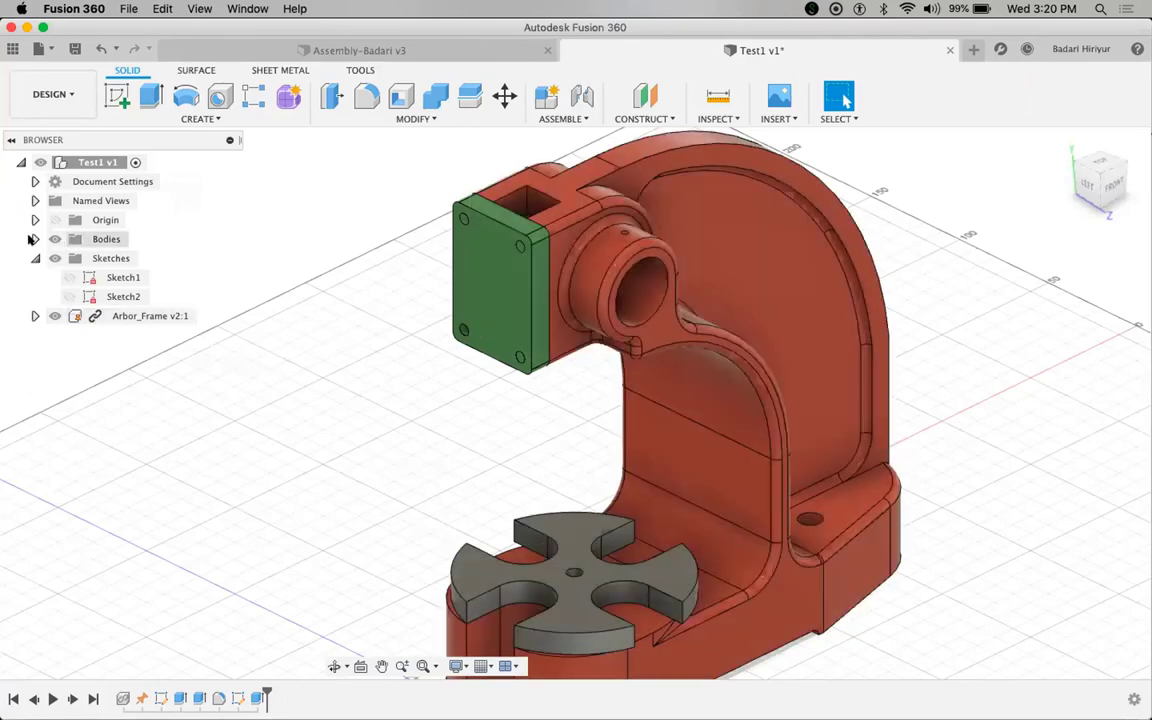
click(35, 239)
click(118, 258)
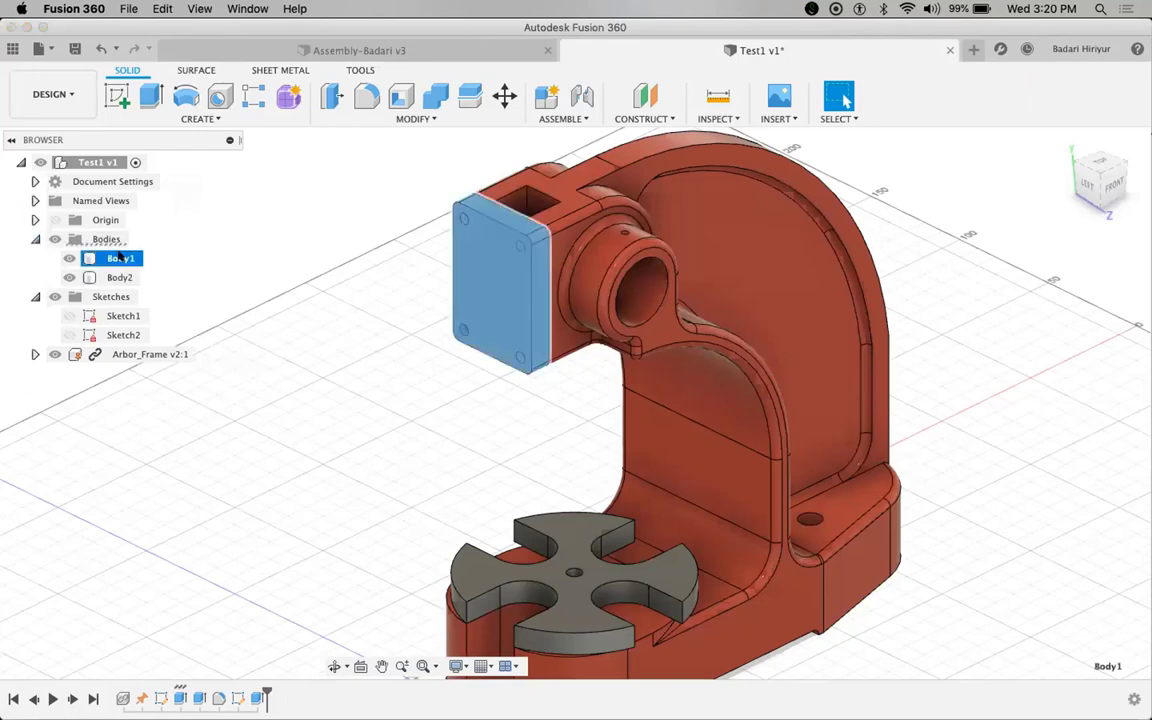
click(119, 278)
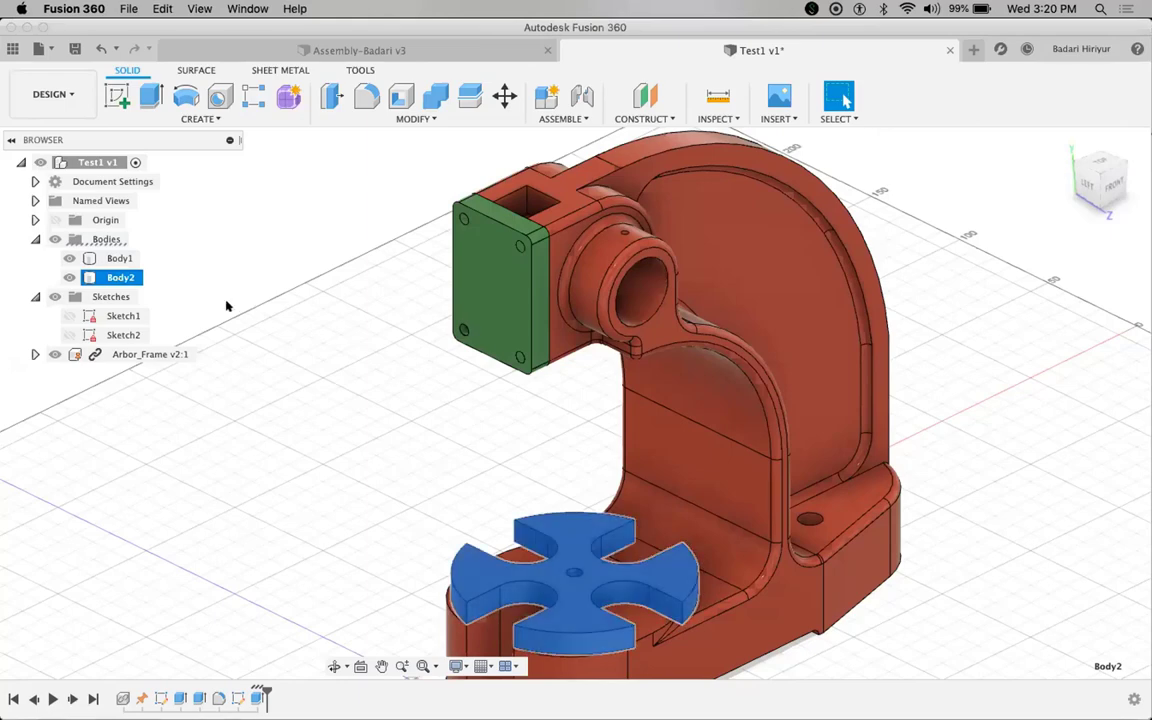
- Create components from both the cover plate body and the slotted plate body
click(112, 258)
shift+click(110, 277)
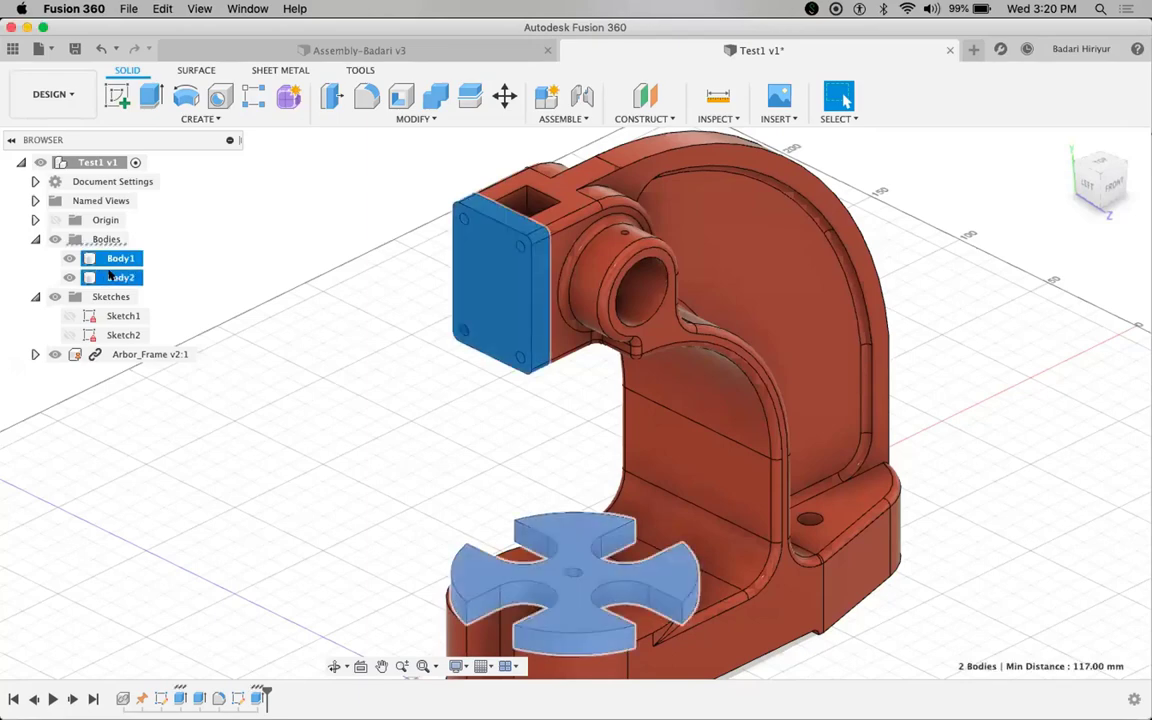
right_click(113, 279)
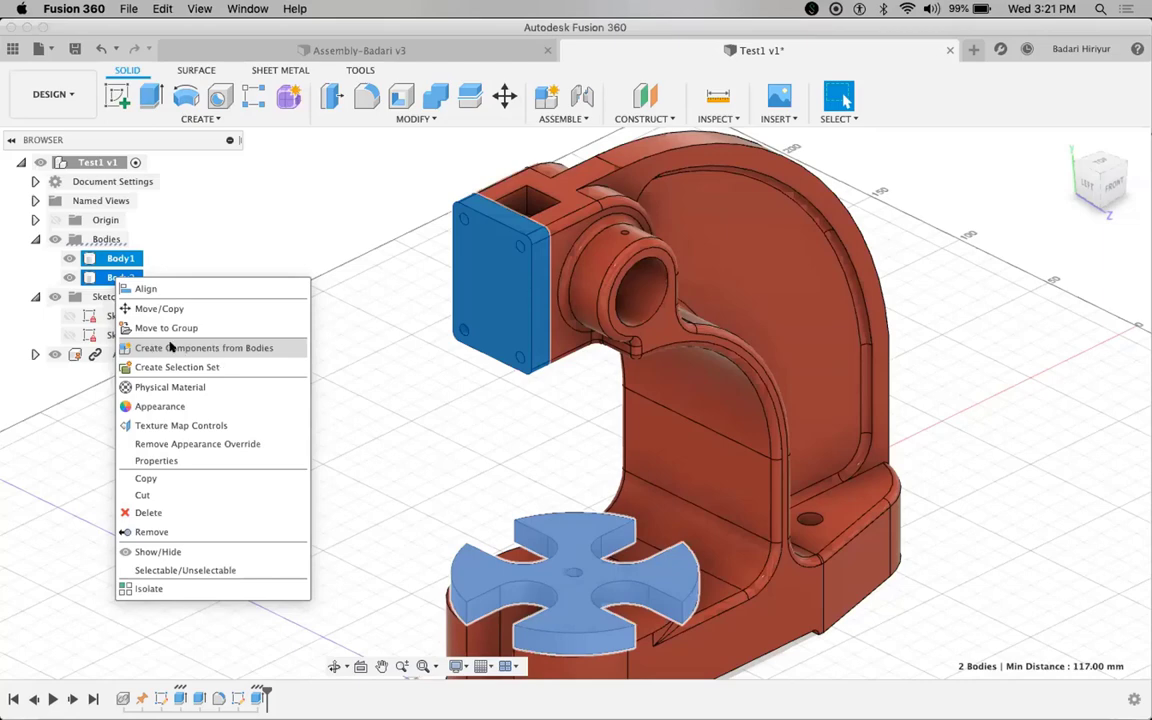
click(227, 347)
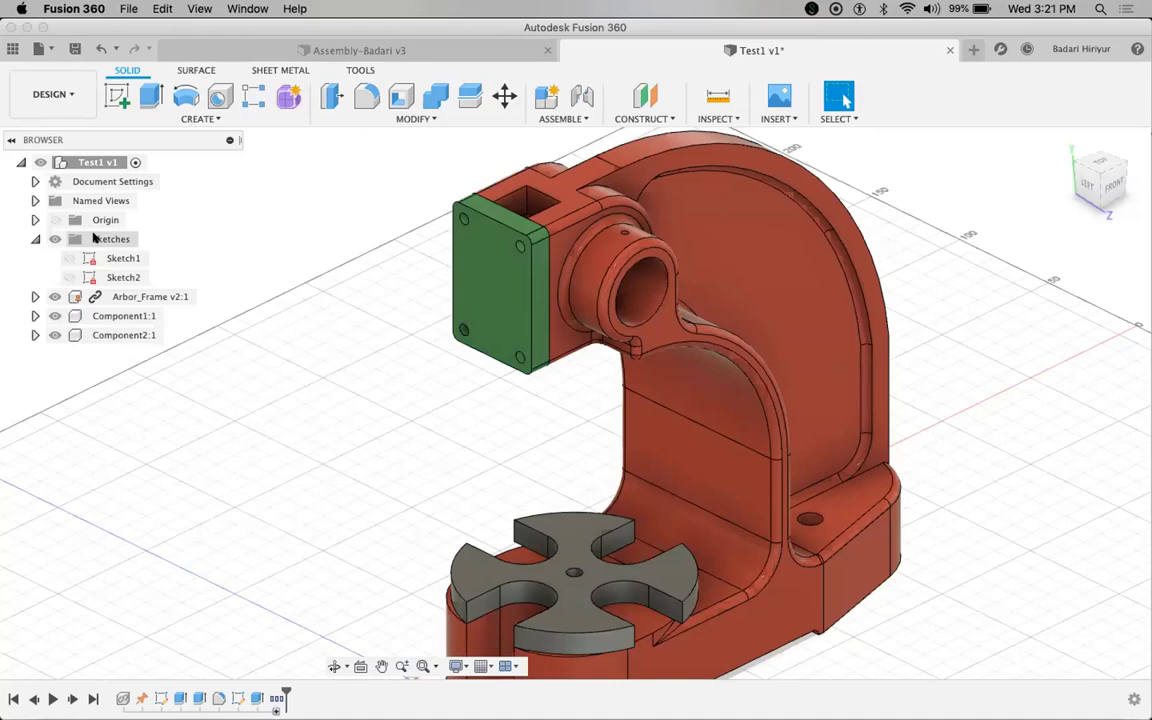
- Rename the green cover plate component as Face Plate
double_click(122, 317)
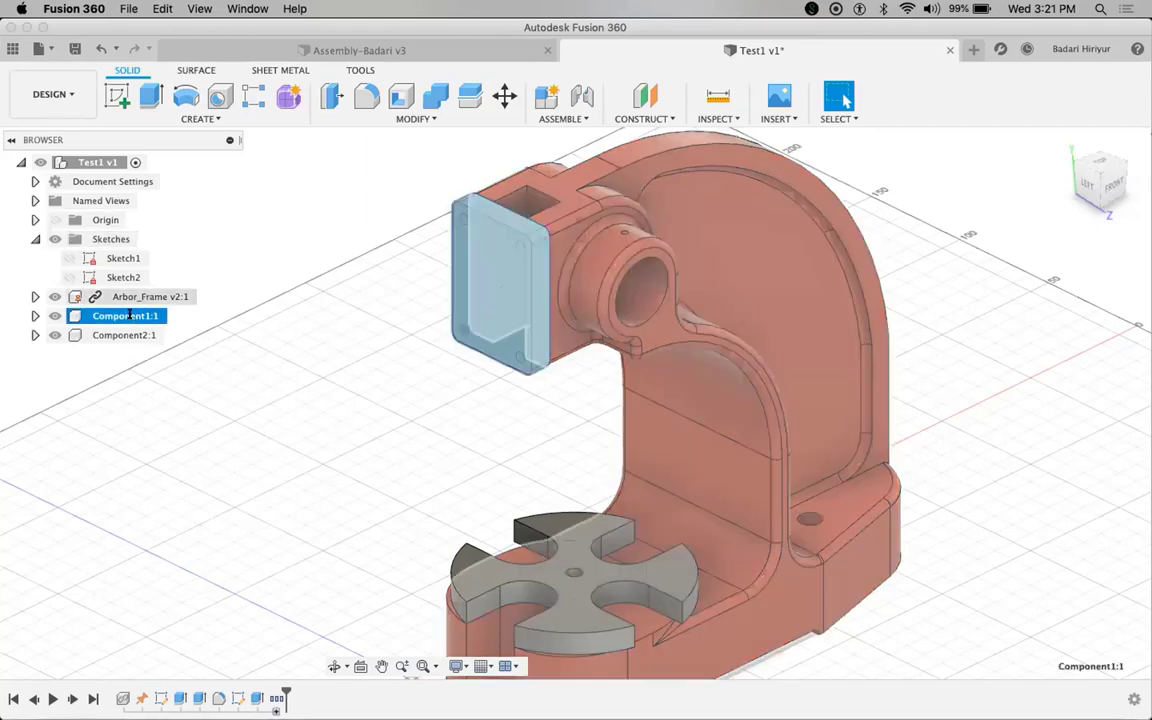
click(129, 316)
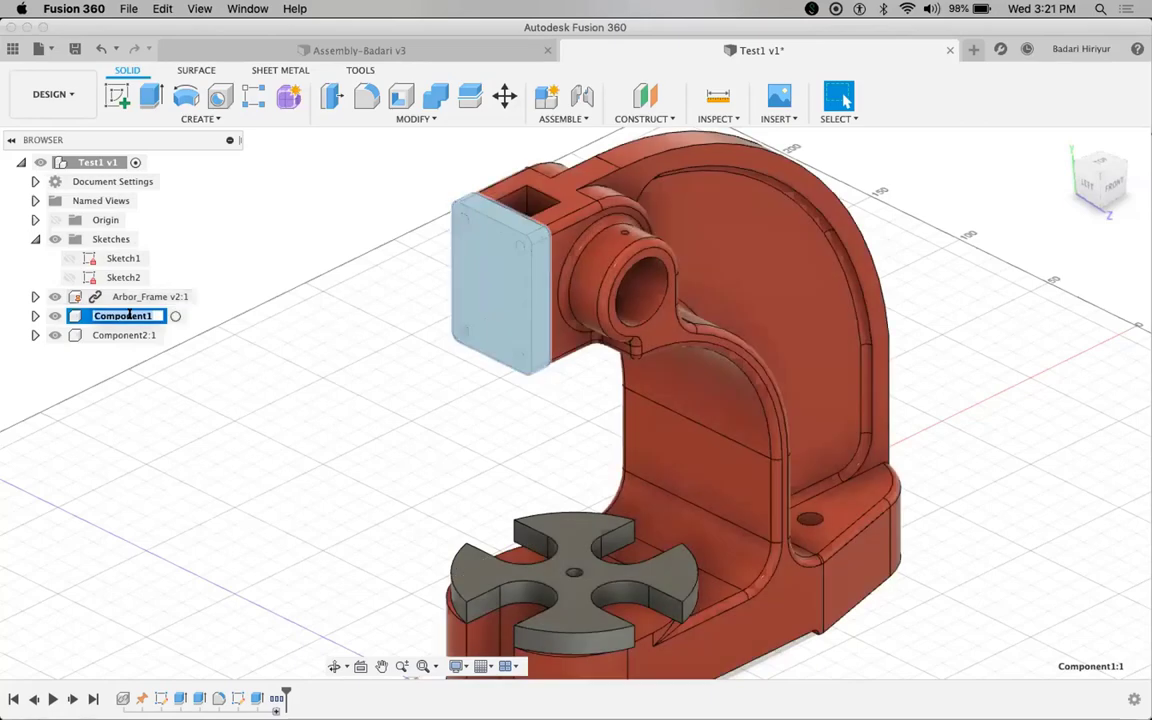
text(Face Pla)
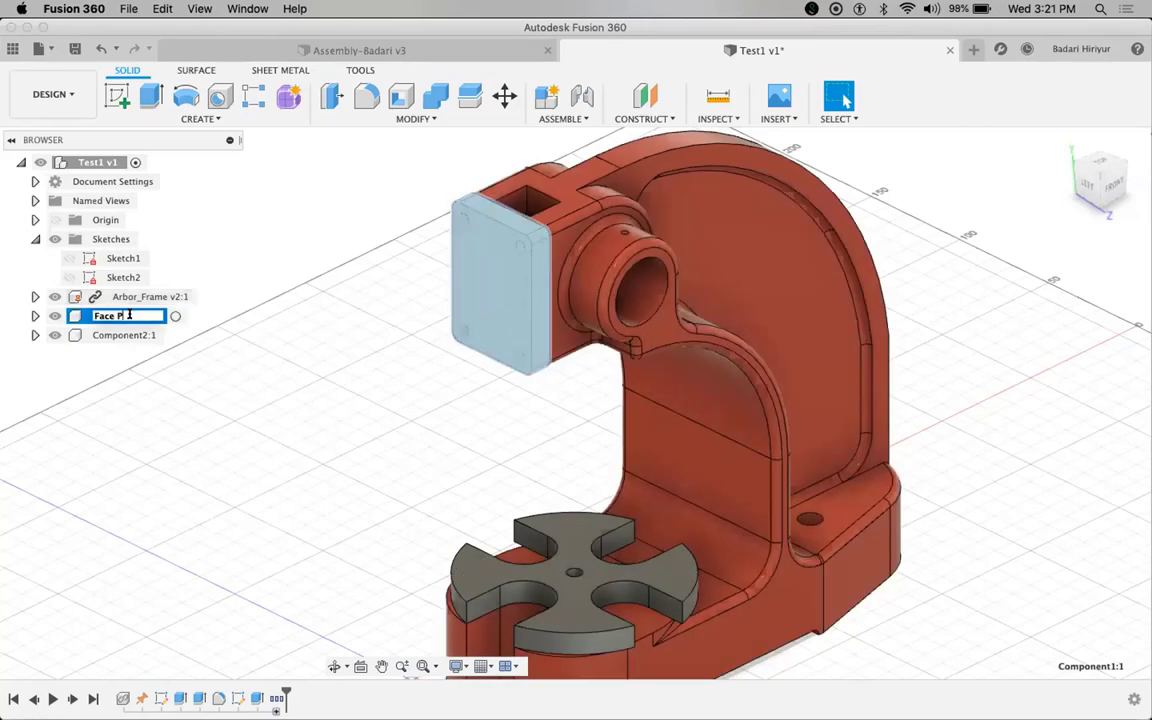
text(te)
click(111, 336)
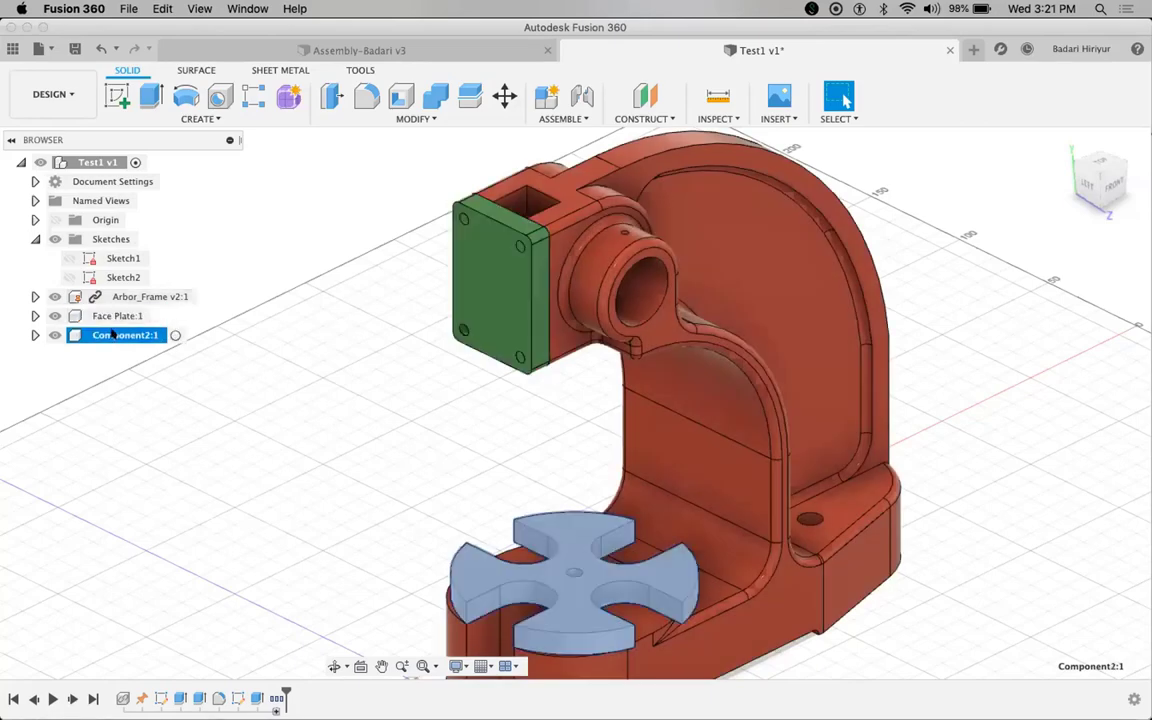
click(111, 335)
text(Ta)
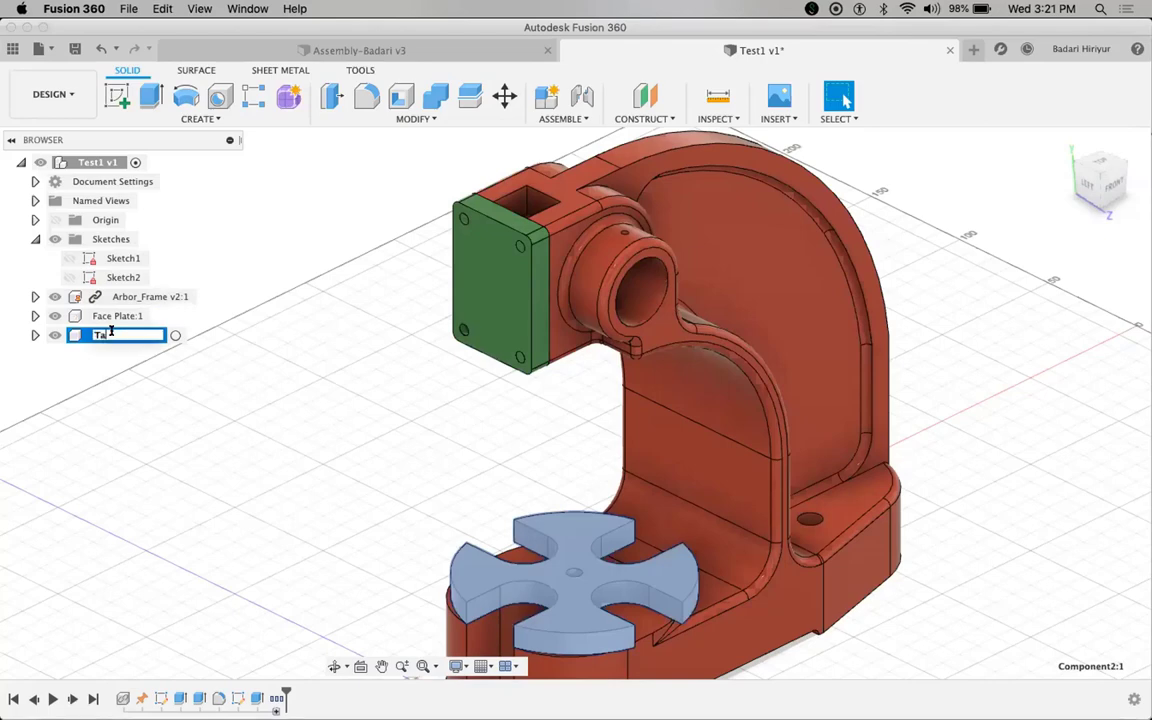
text(ble P)
key(Escape)
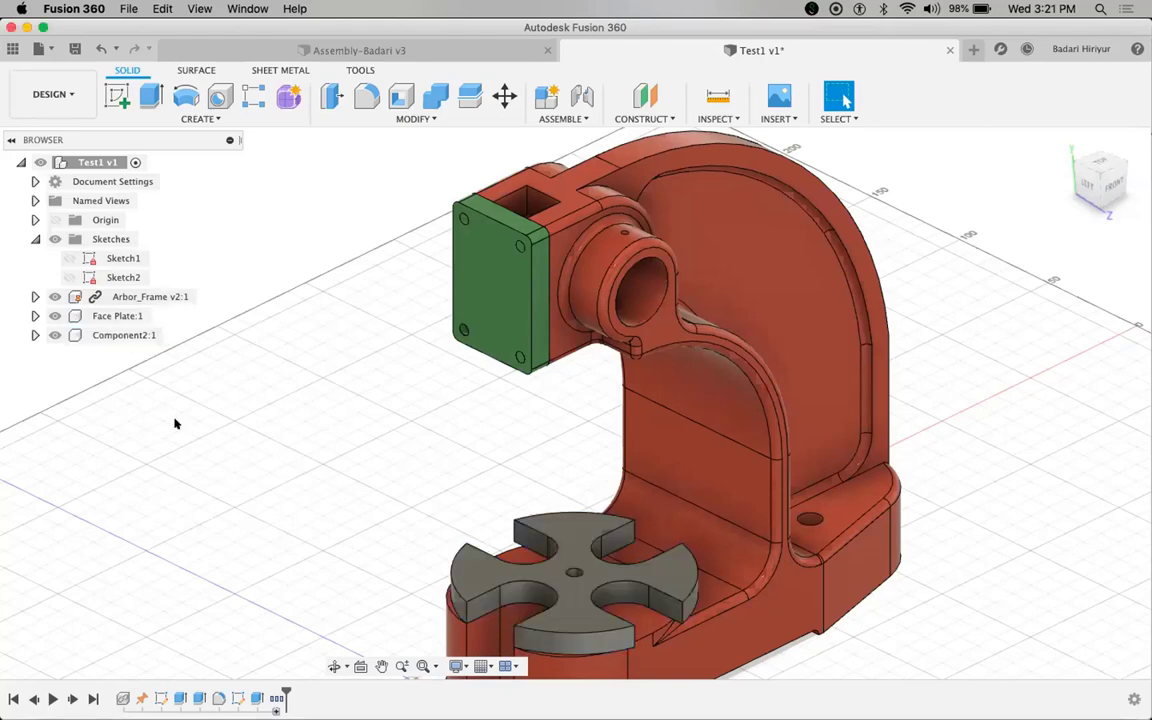
- Rename the slotted plate component as Table Plate
click(122, 335)
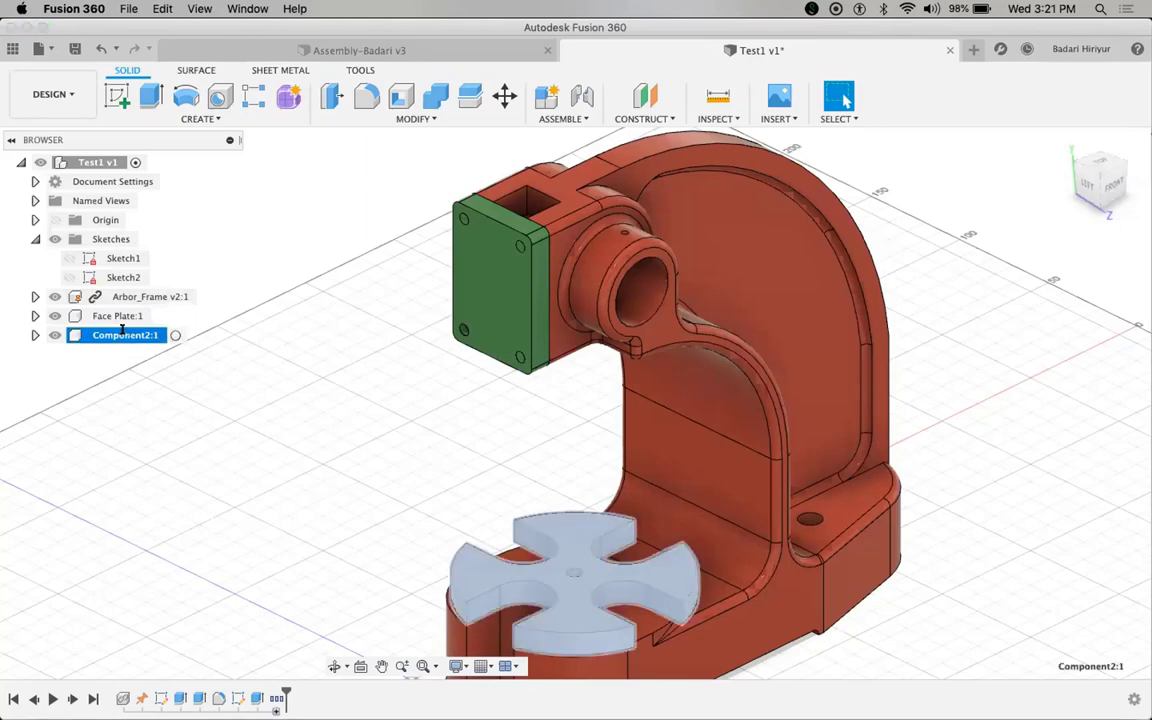
click(122, 333)
text(Table)
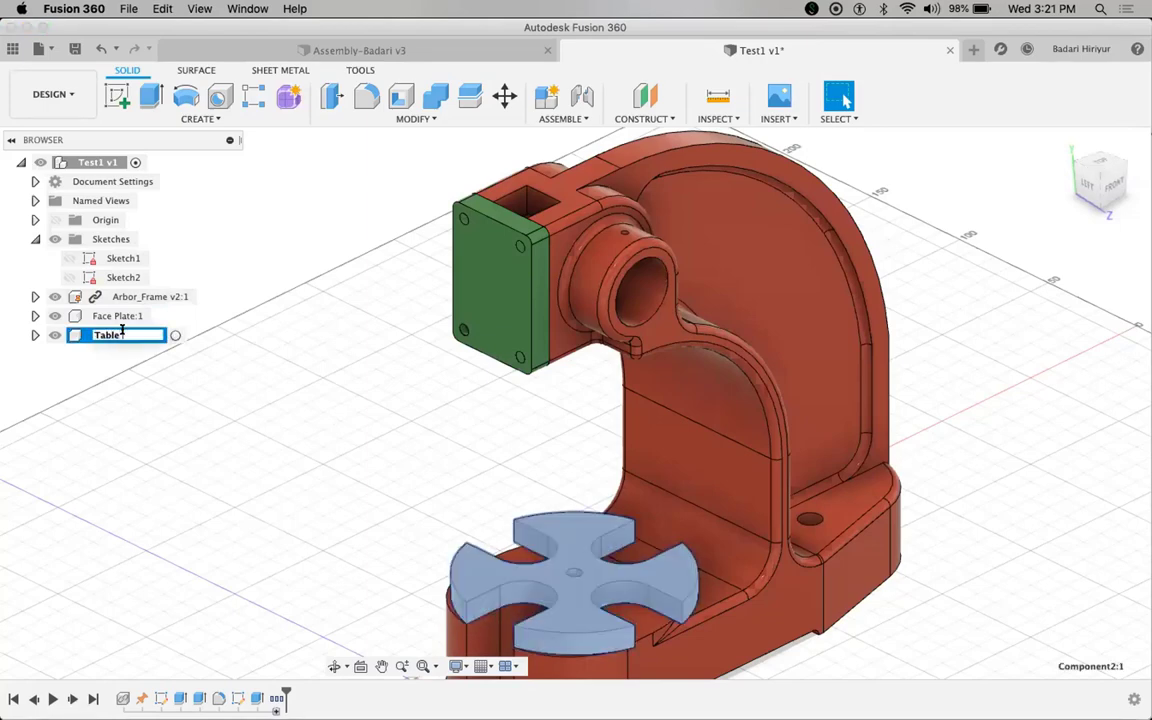
text( Plate)
key(Return)
click(160, 462)
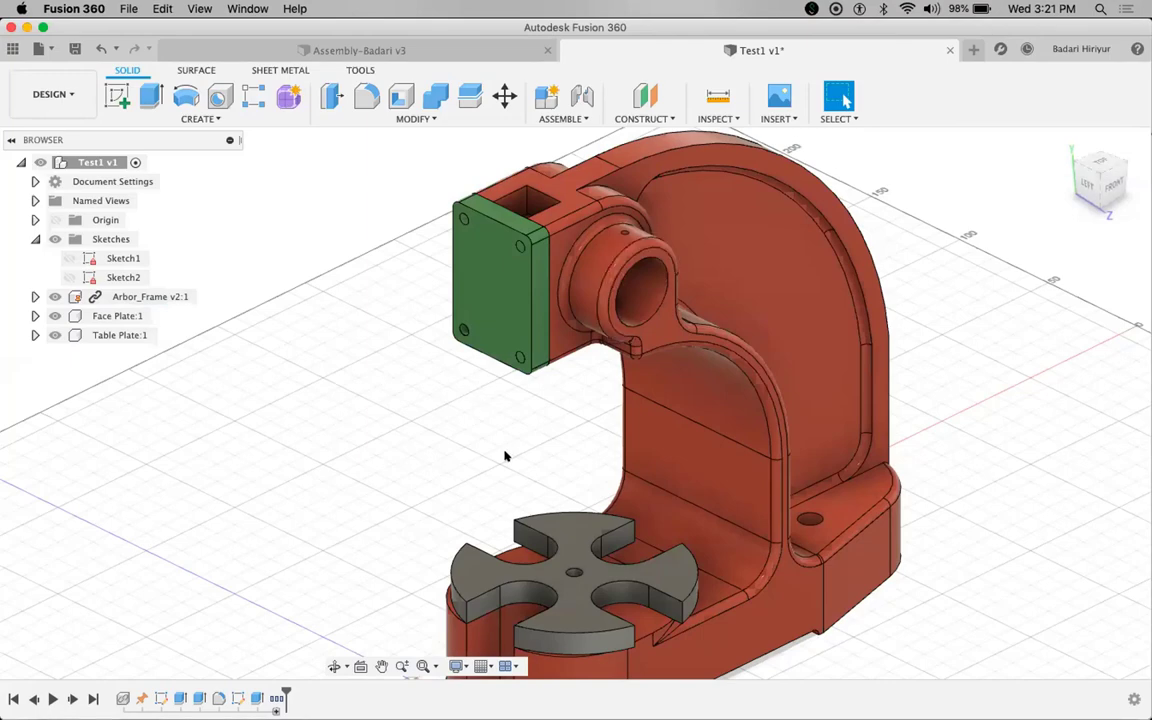
- Move the face plate and the table plate away from the frame so both stand free beside it
middle_drag(506, 294, 516, 287)
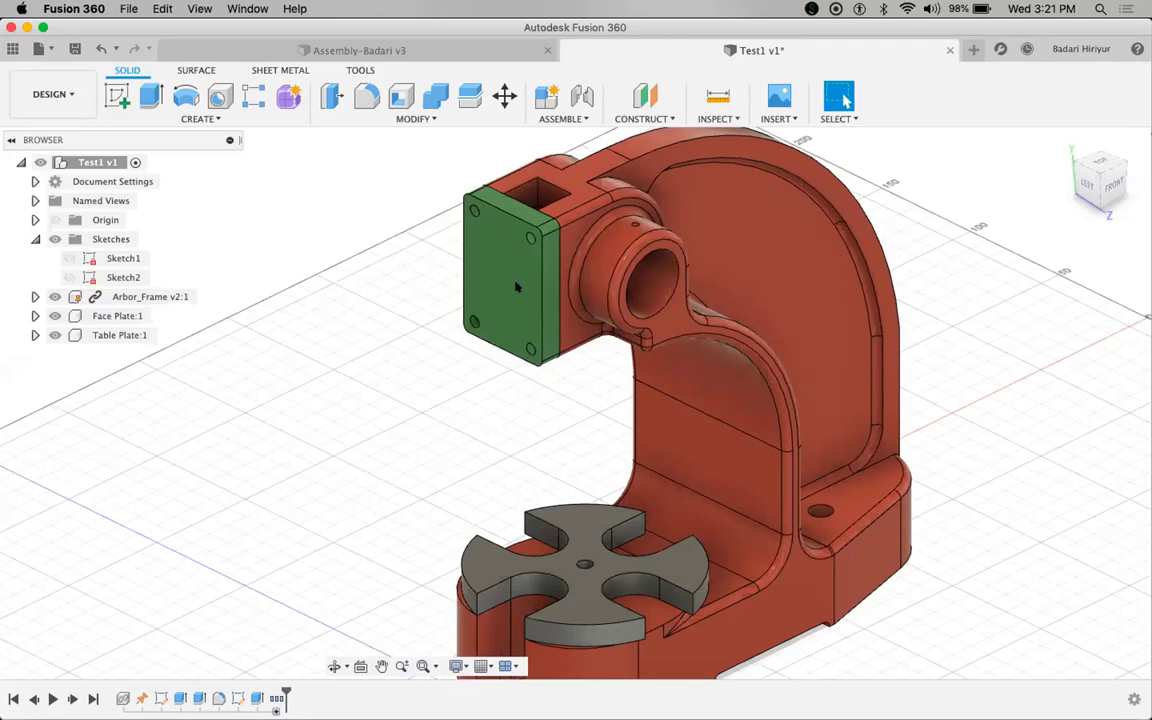
key(super+z)
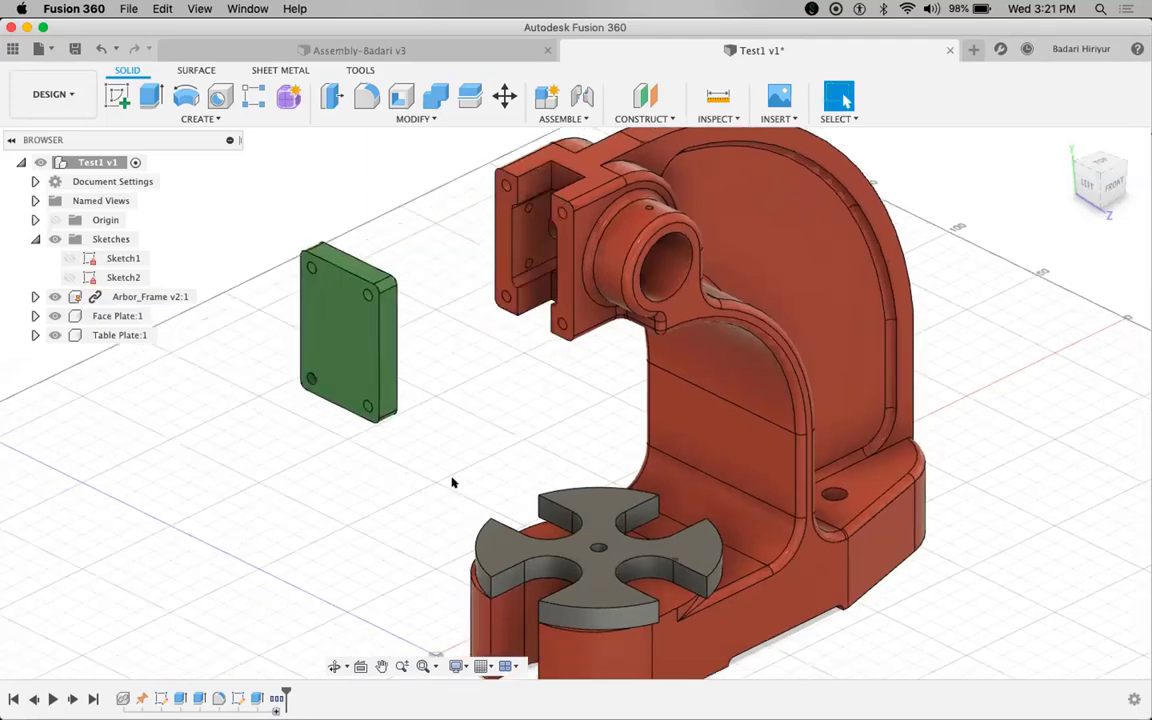
key(super+z)
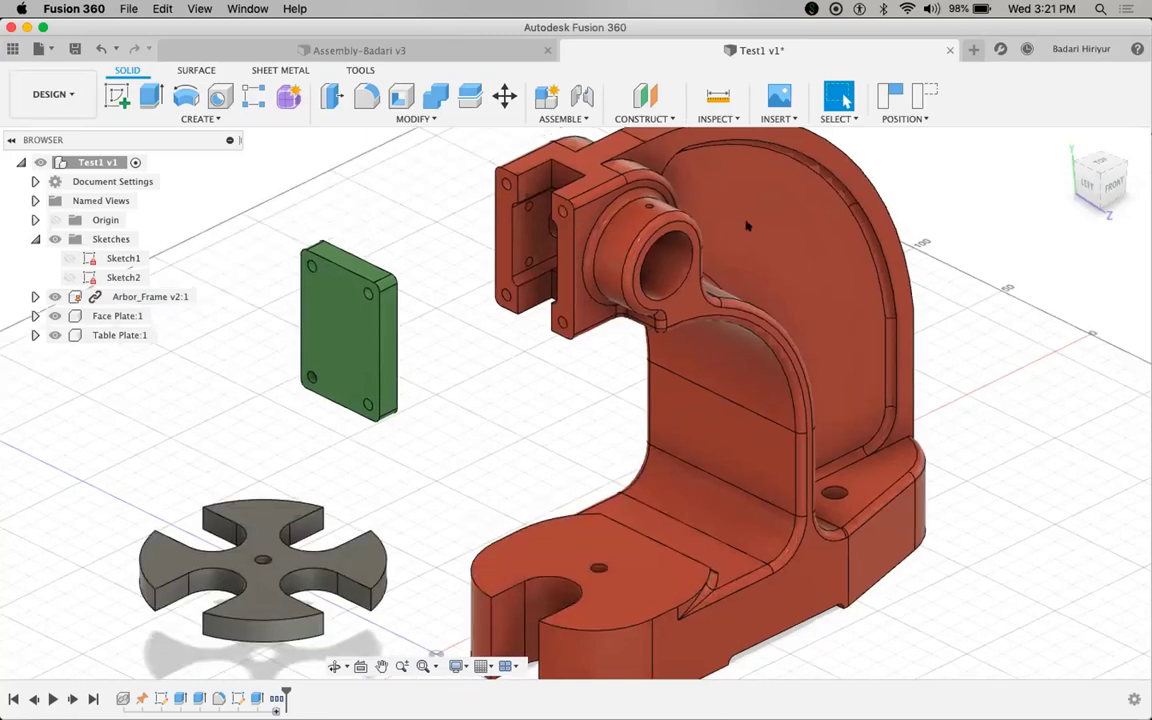
scroll(753, 335, down, 2)
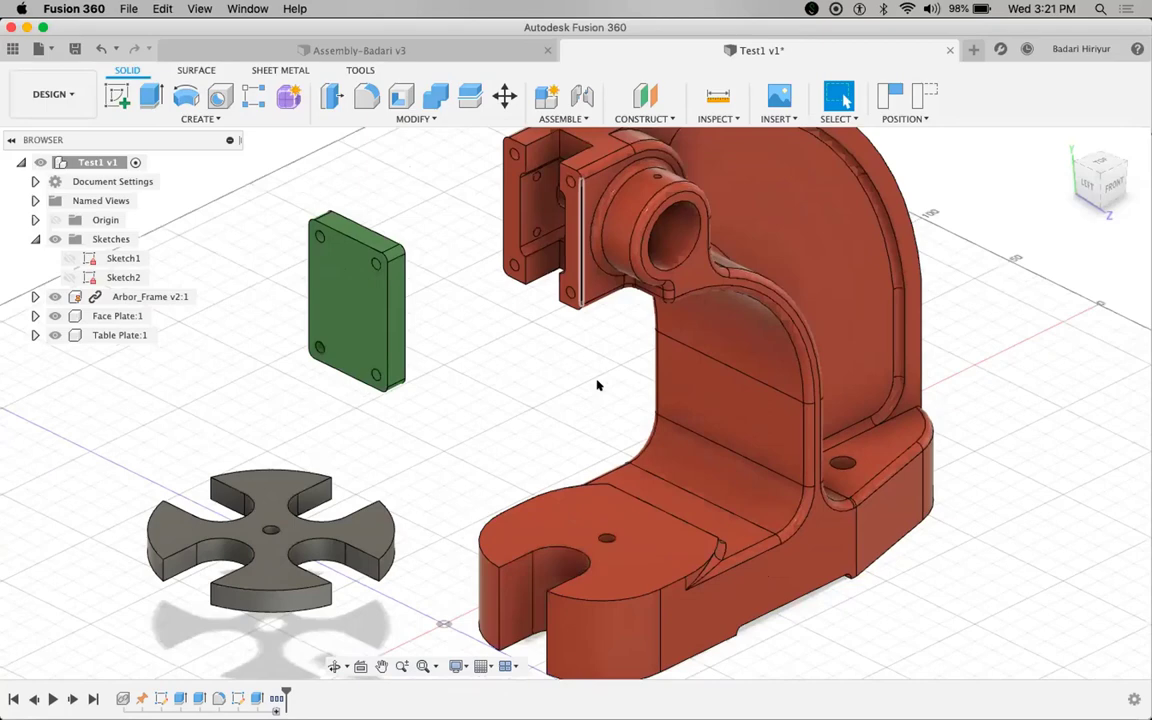
scroll(440, 277, up, 1)
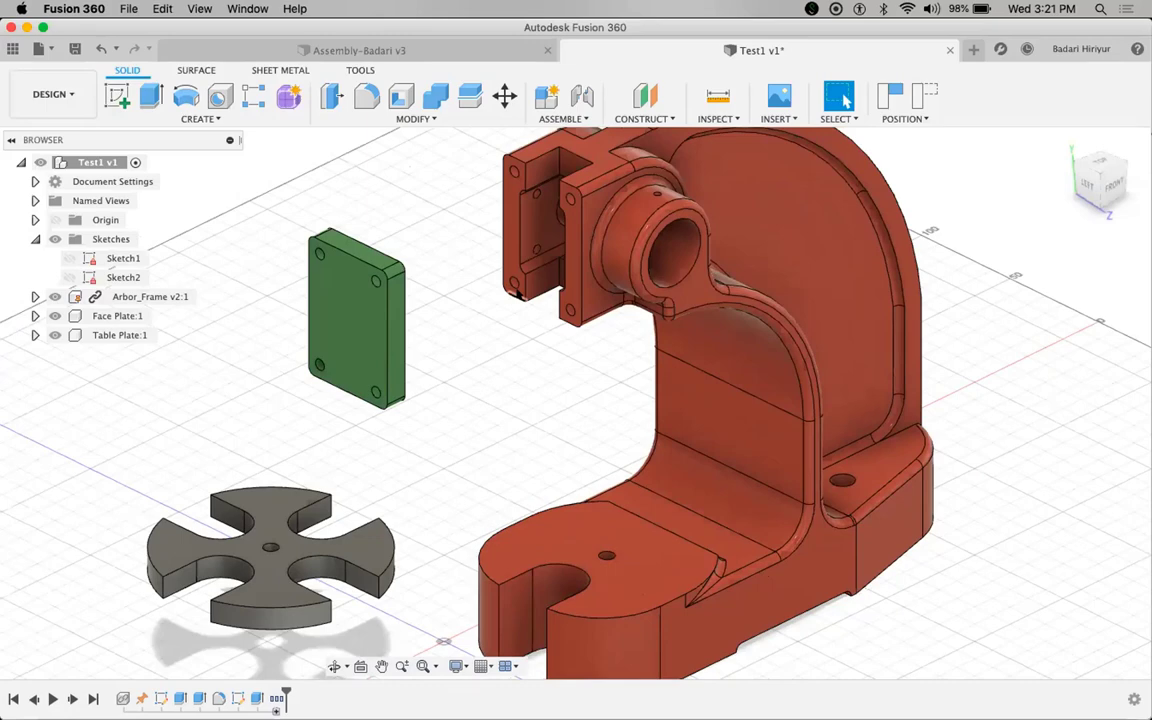
- Capture the moved positions and joint the face plate's upper corner hole on its inner side to the matching frame hole
click(581, 96)
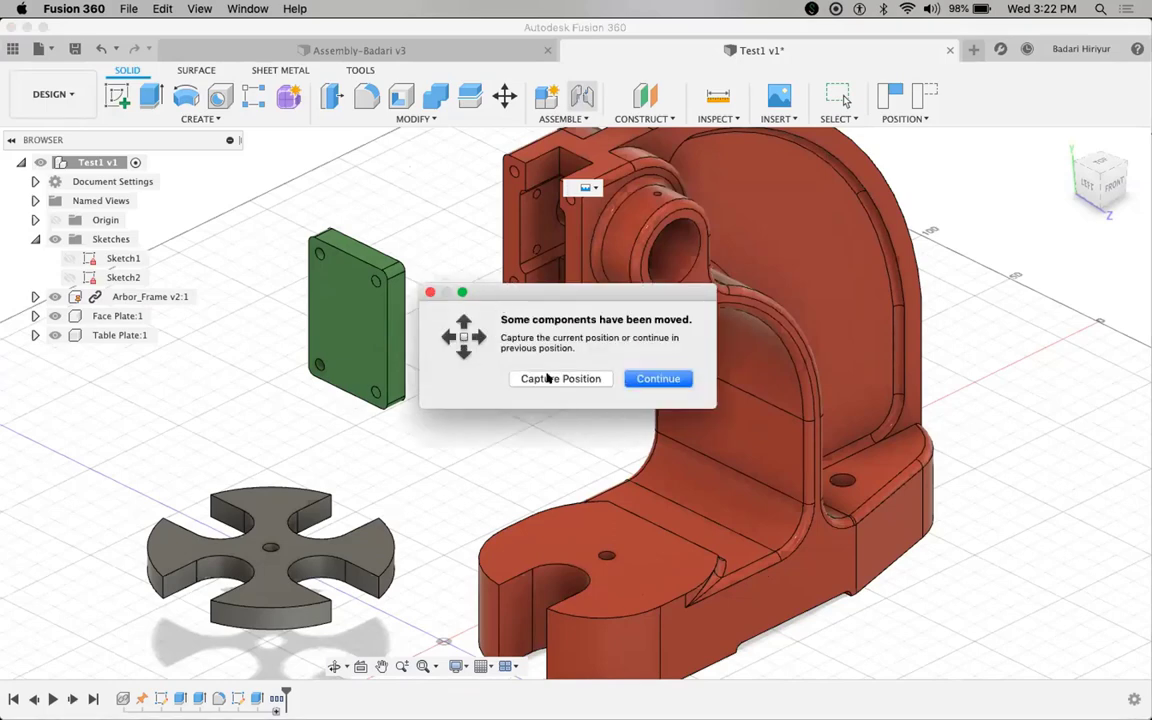
click(548, 378)
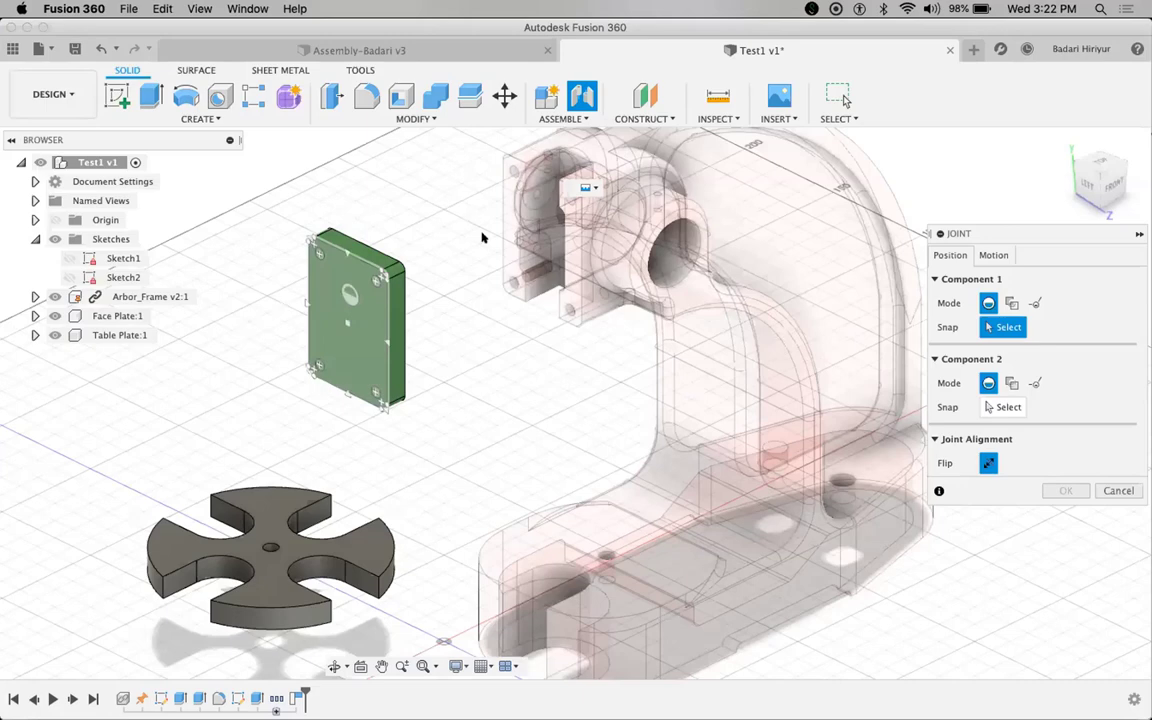
scroll(400, 232, up, 5)
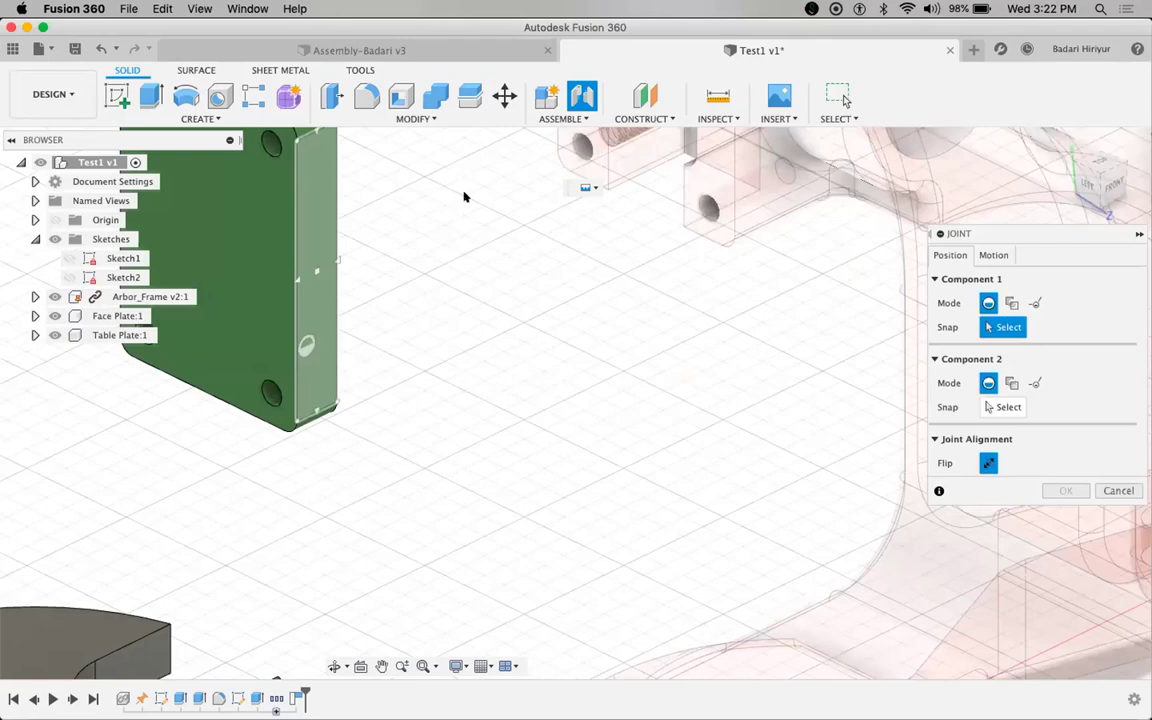
middle_drag(463, 188, 516, 333)
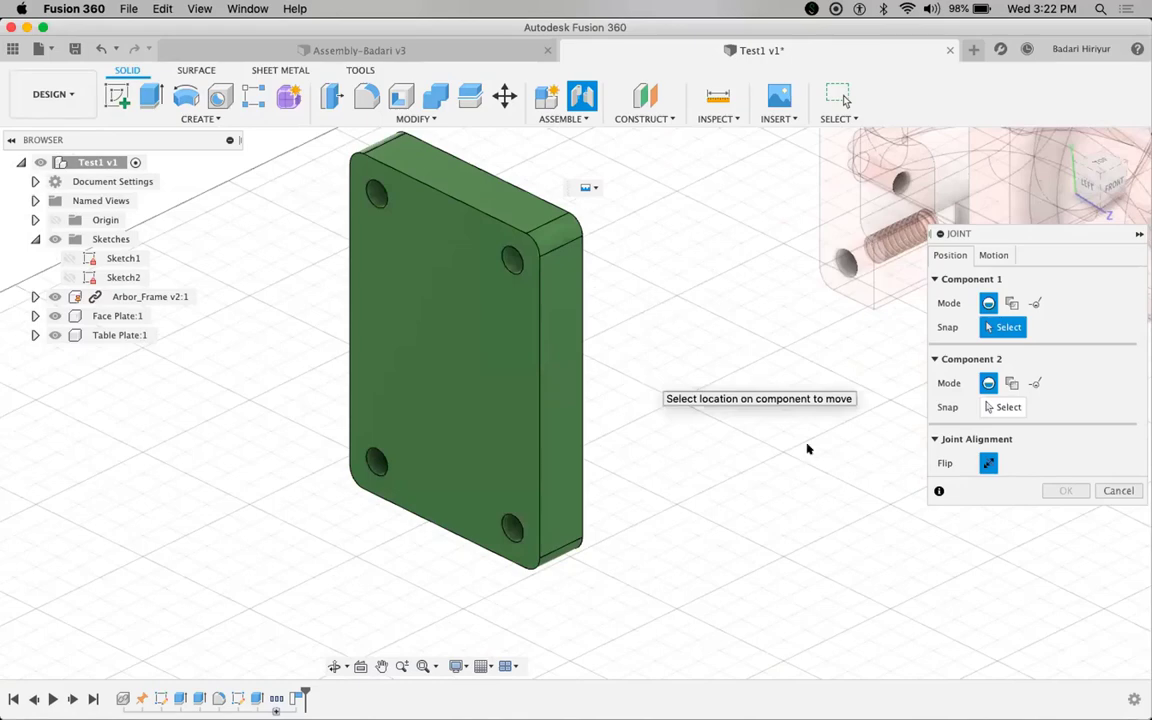
scroll(808, 449, down, 5)
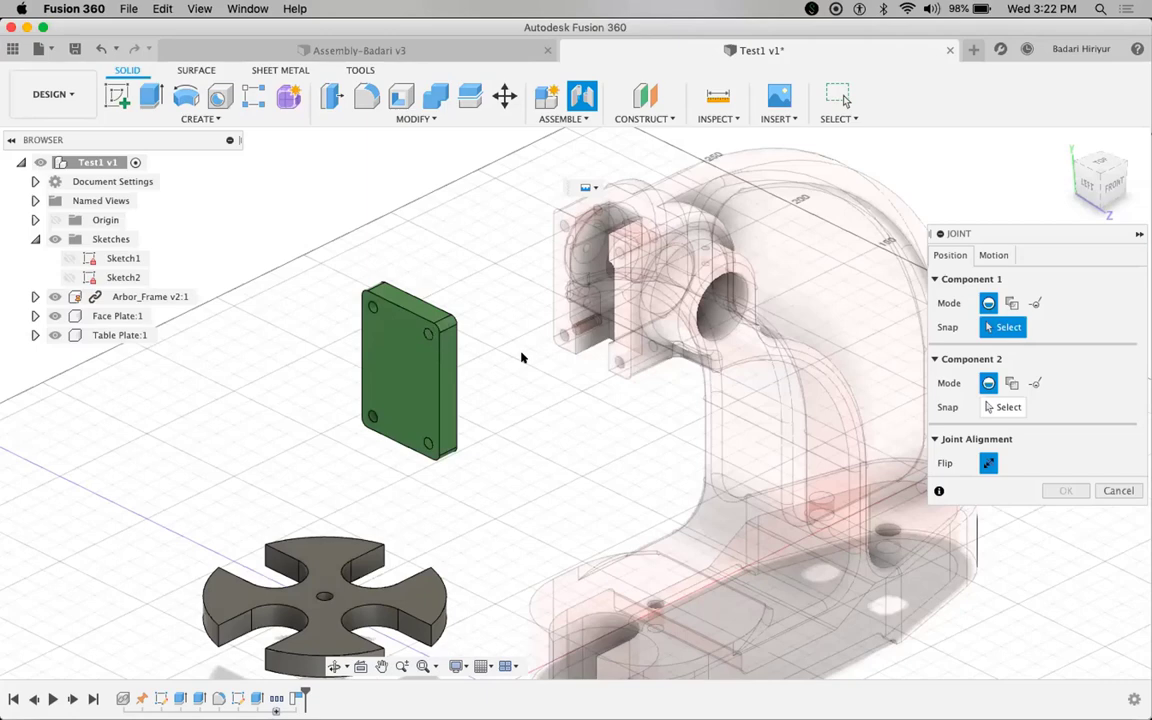
click(469, 219)
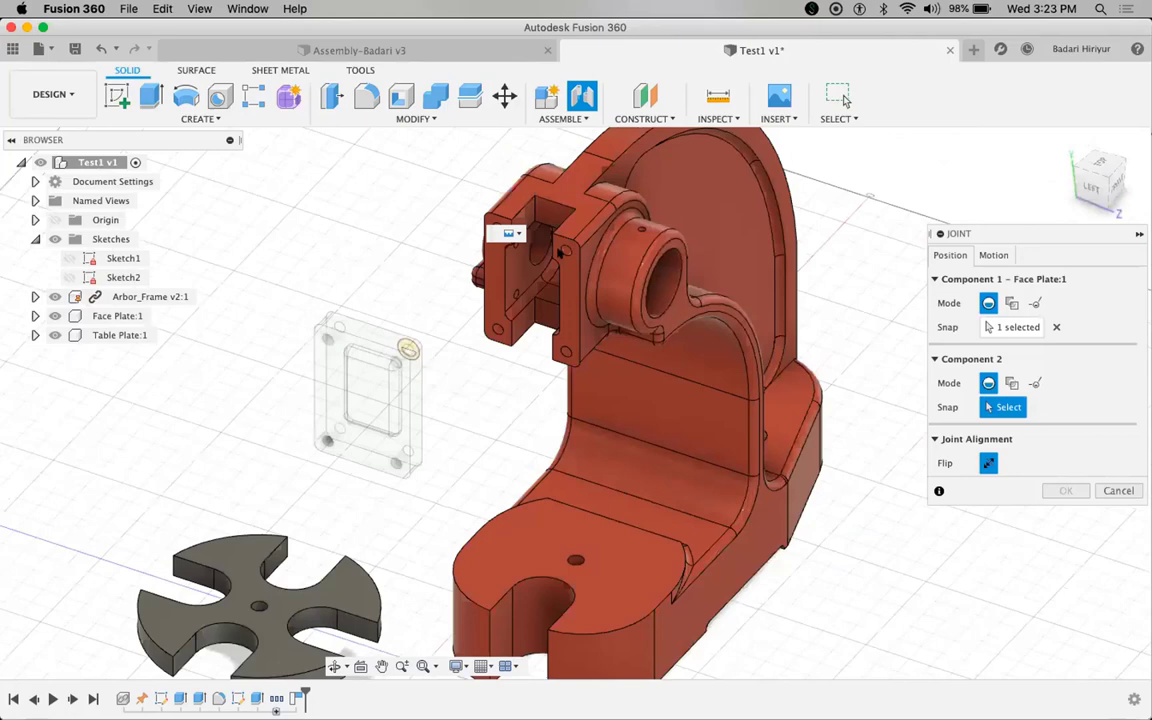
click(562, 252)
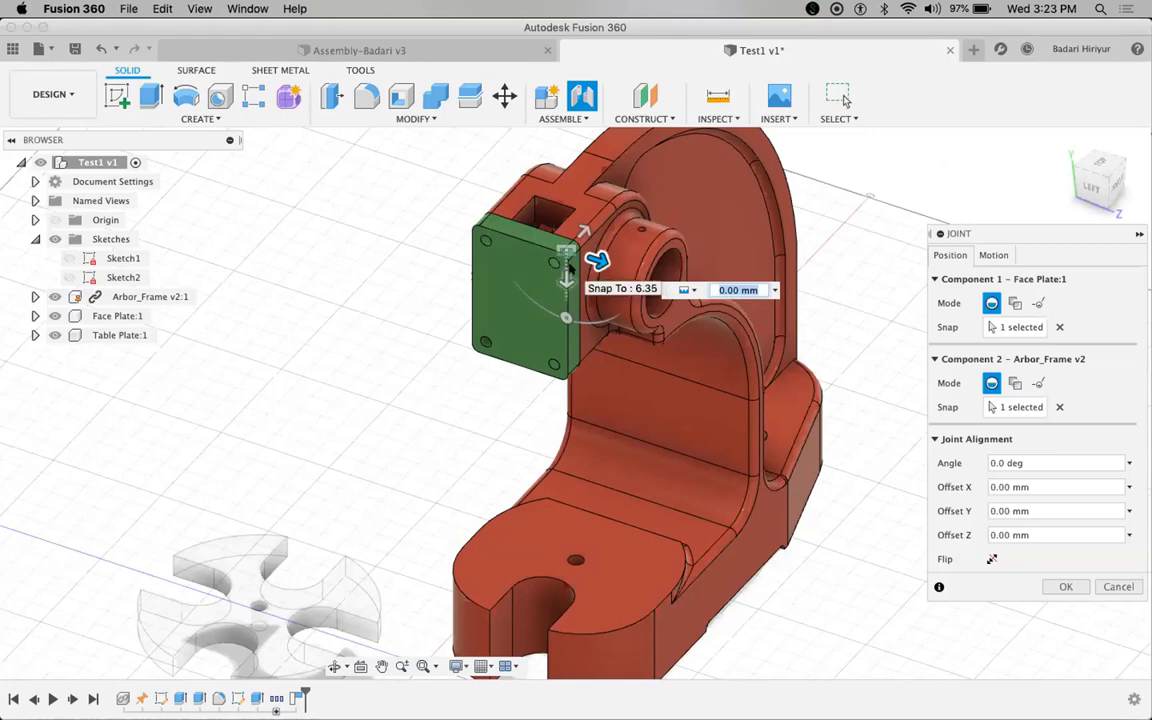
- Try a revolute motion for the face plate joint, rotating about the X axis and the Y axis
click(993, 255)
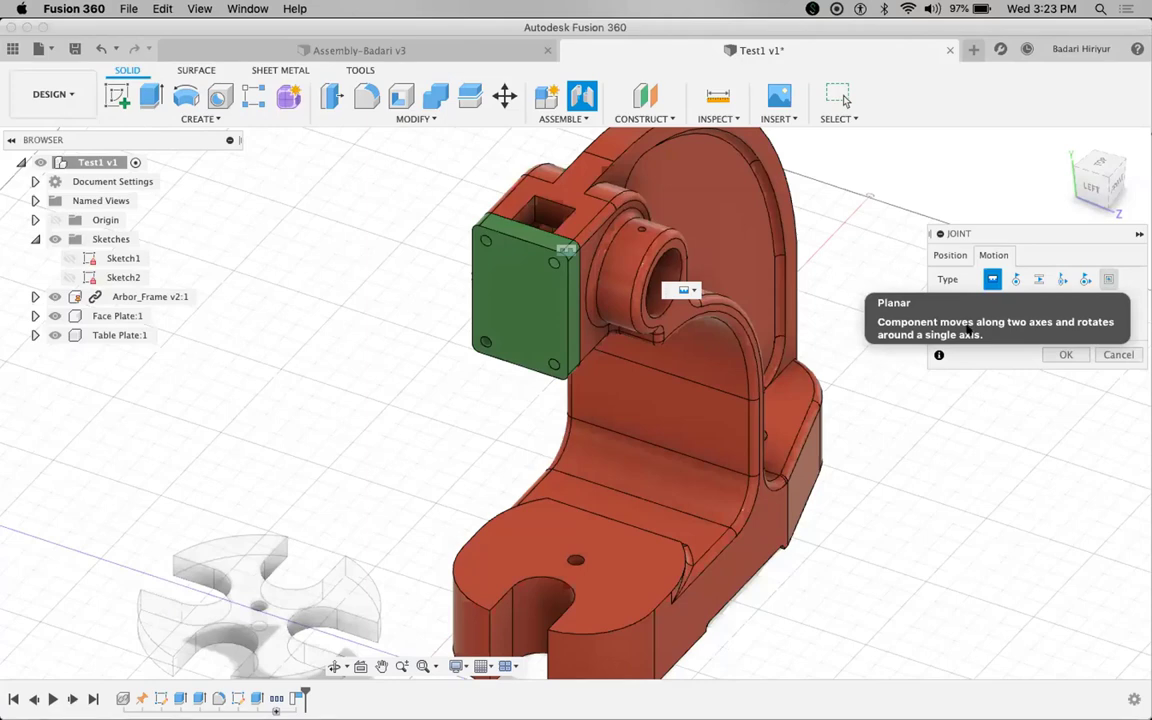
click(1015, 280)
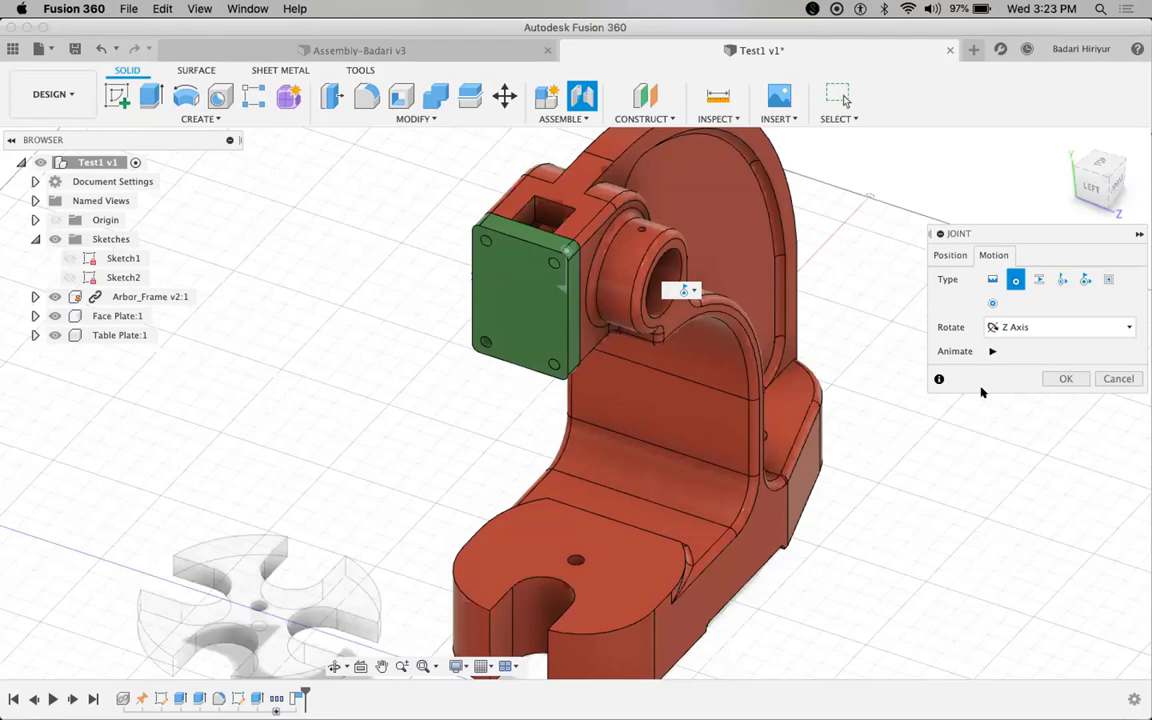
click(1035, 329)
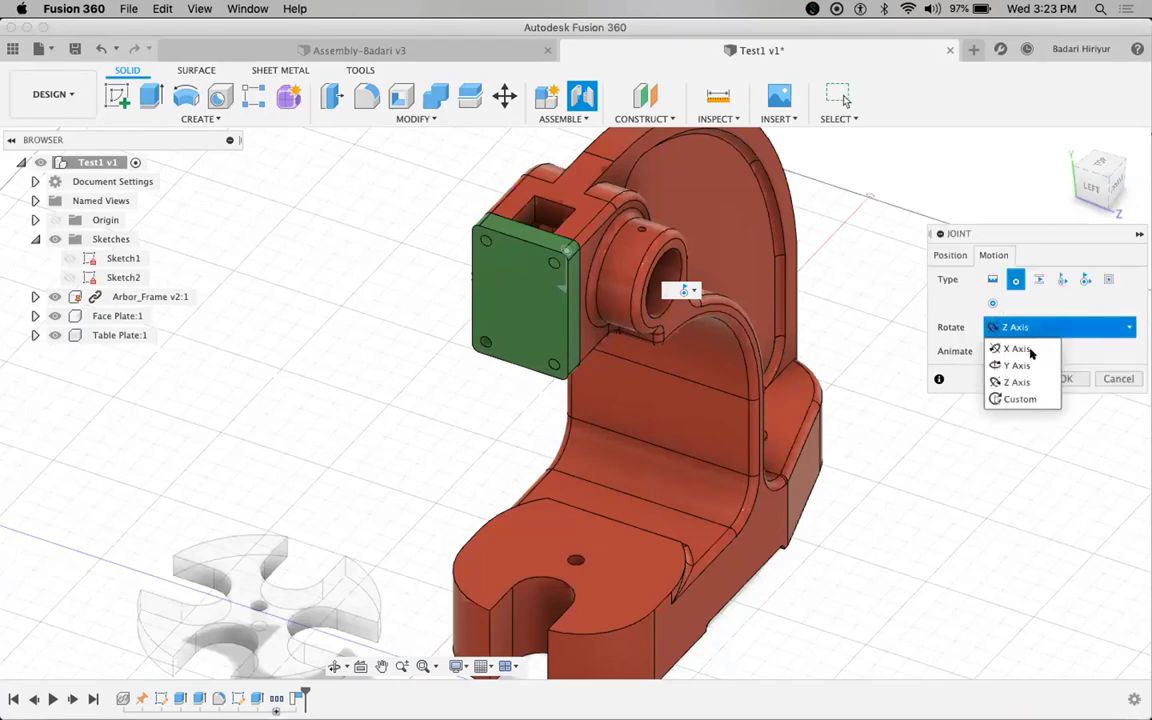
click(1030, 350)
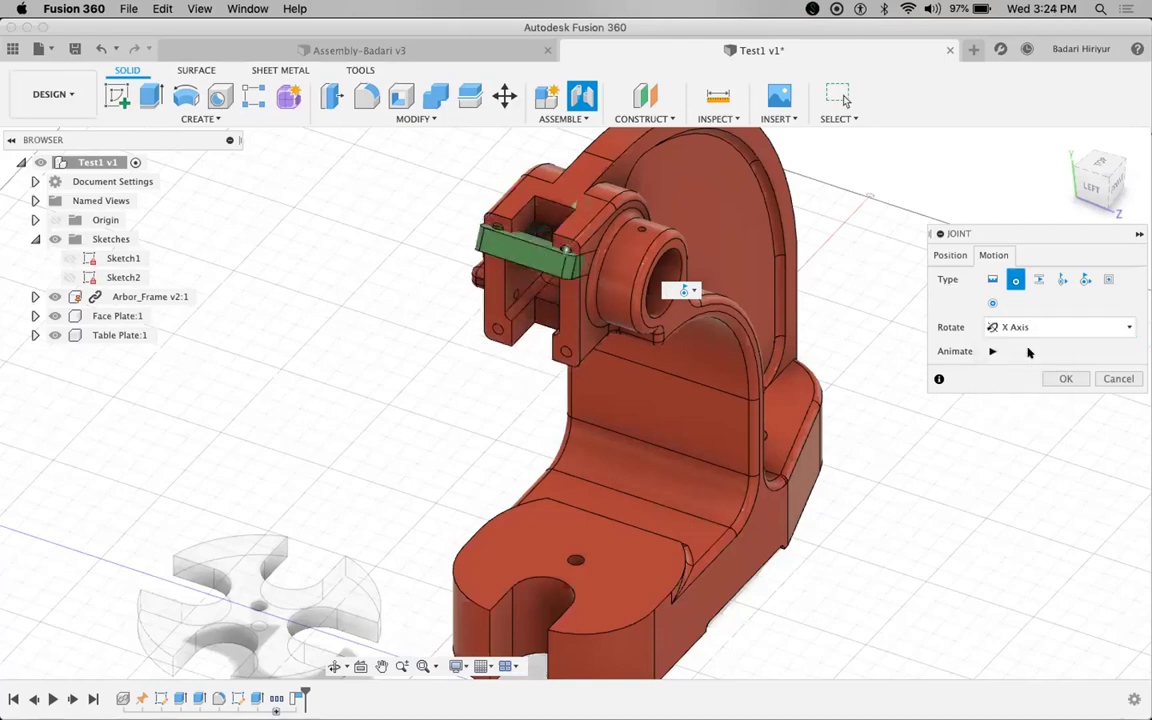
click(1020, 327)
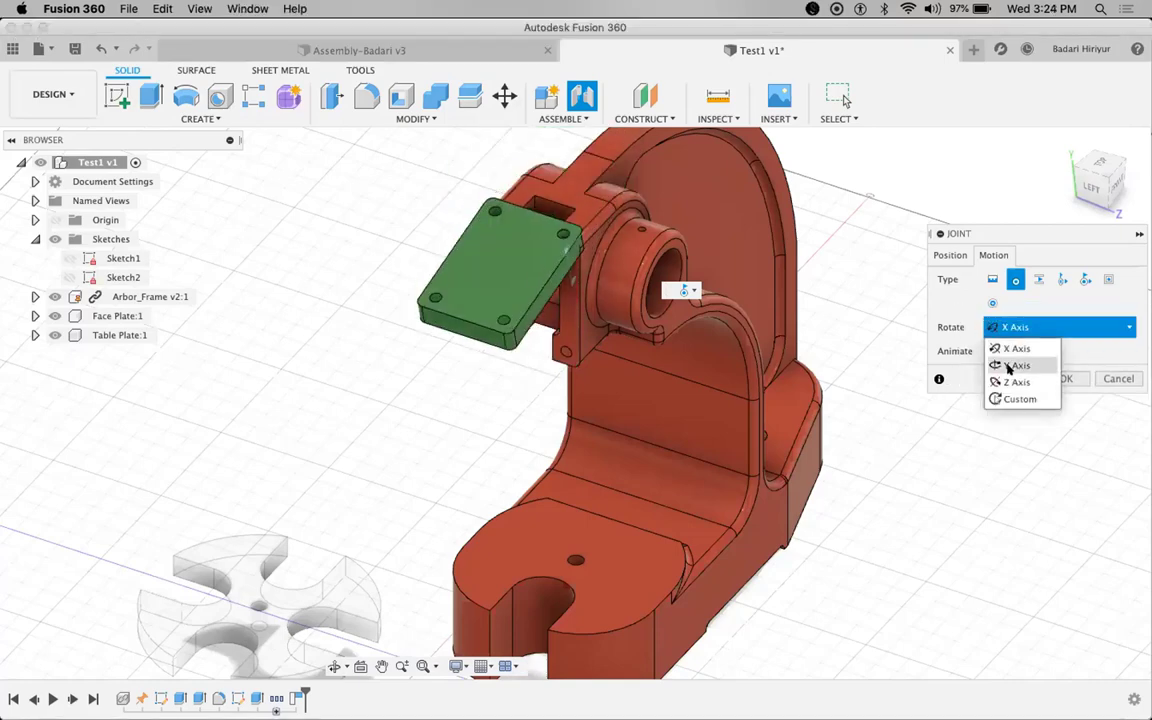
click(1012, 365)
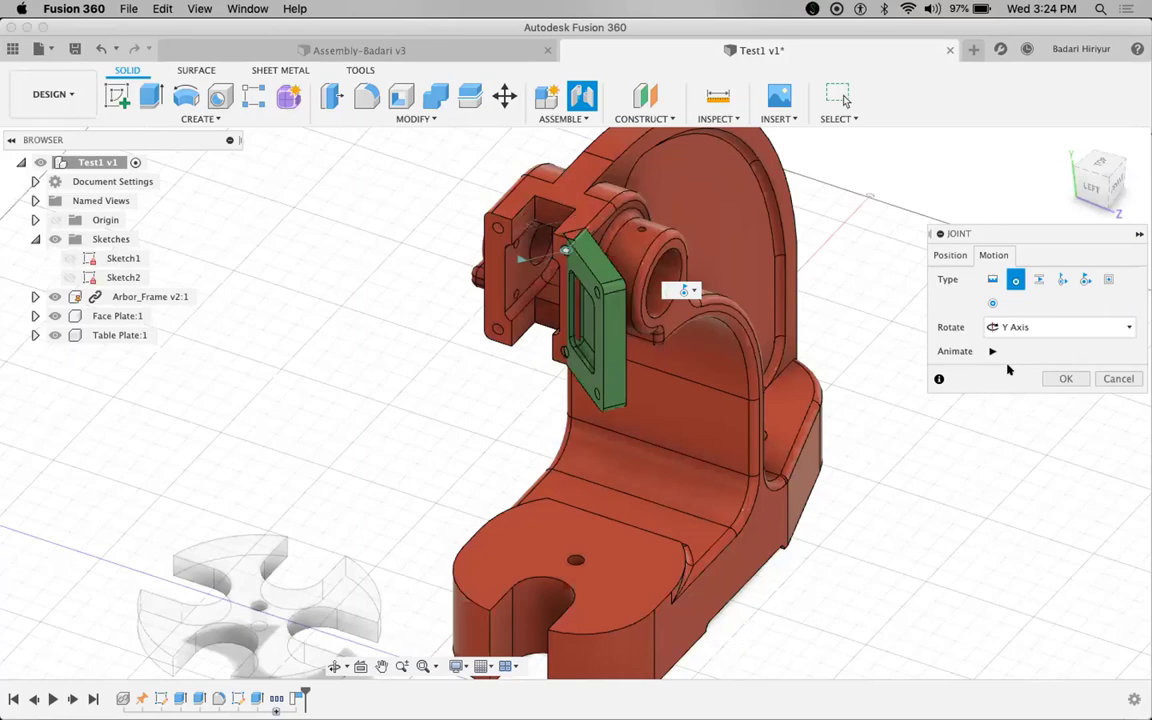
- Set the face plate joint's motion type to rigid and create the joint
click(991, 279)
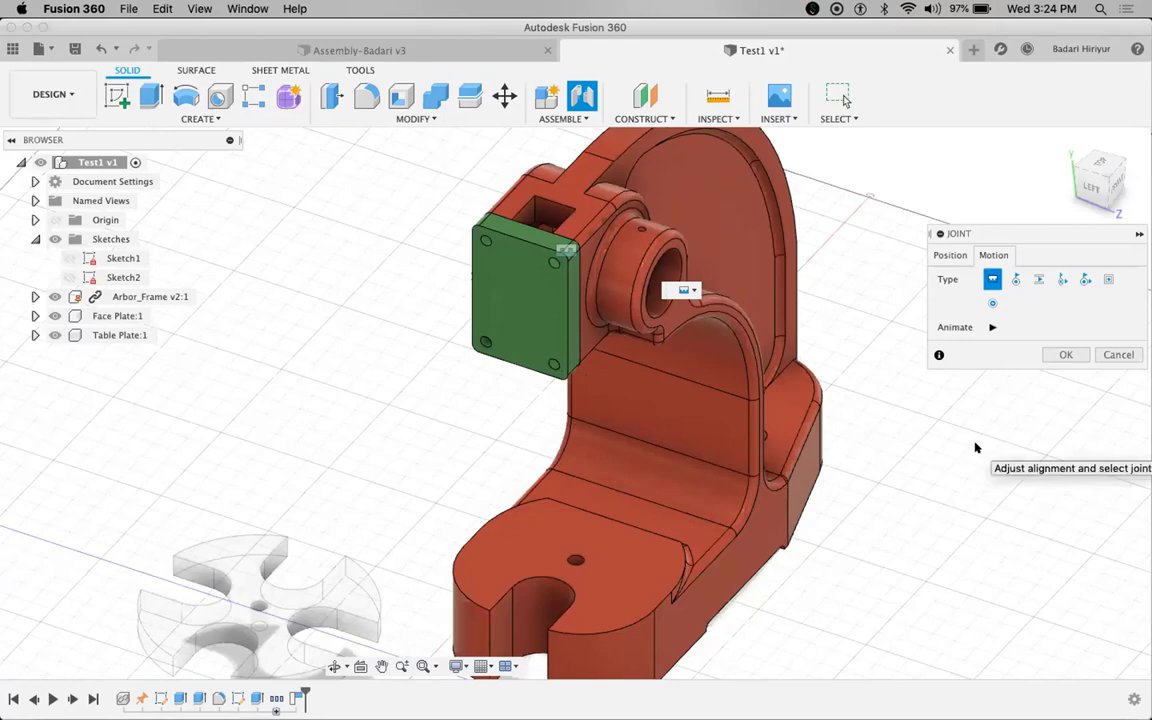
click(1063, 355)
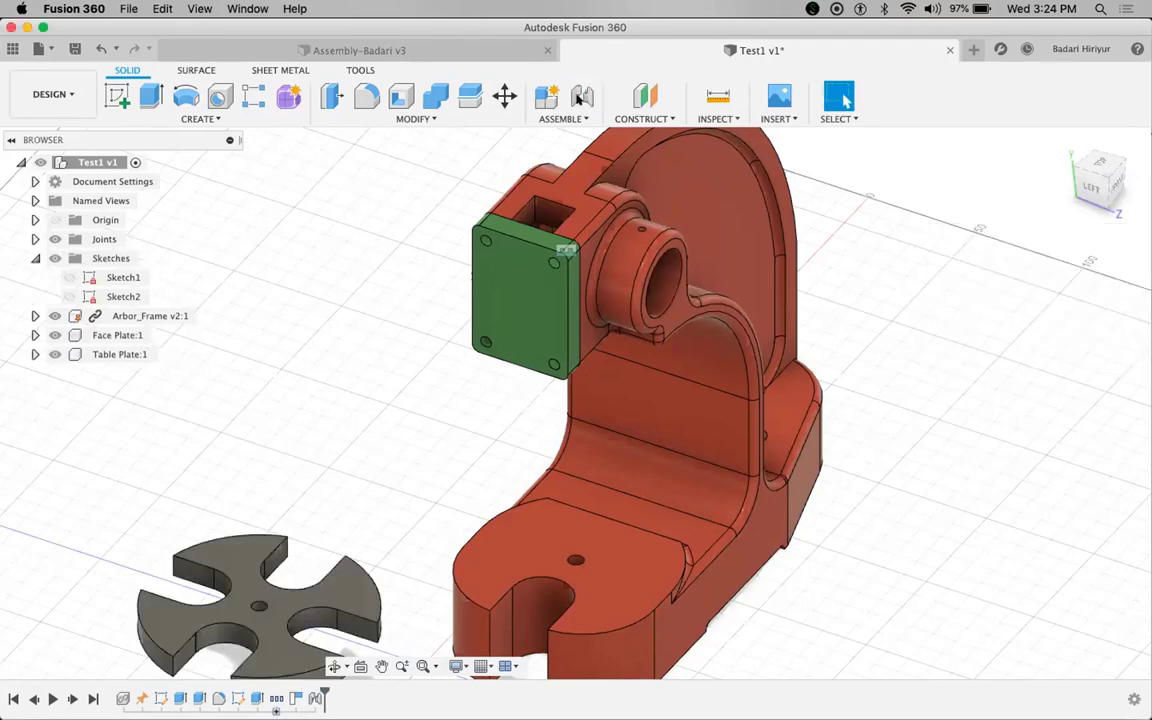
- Joint the table plate's center hole to the hole in the frame's base, flipped so the plate sits on top
middle_drag(475, 212, 530, 150)
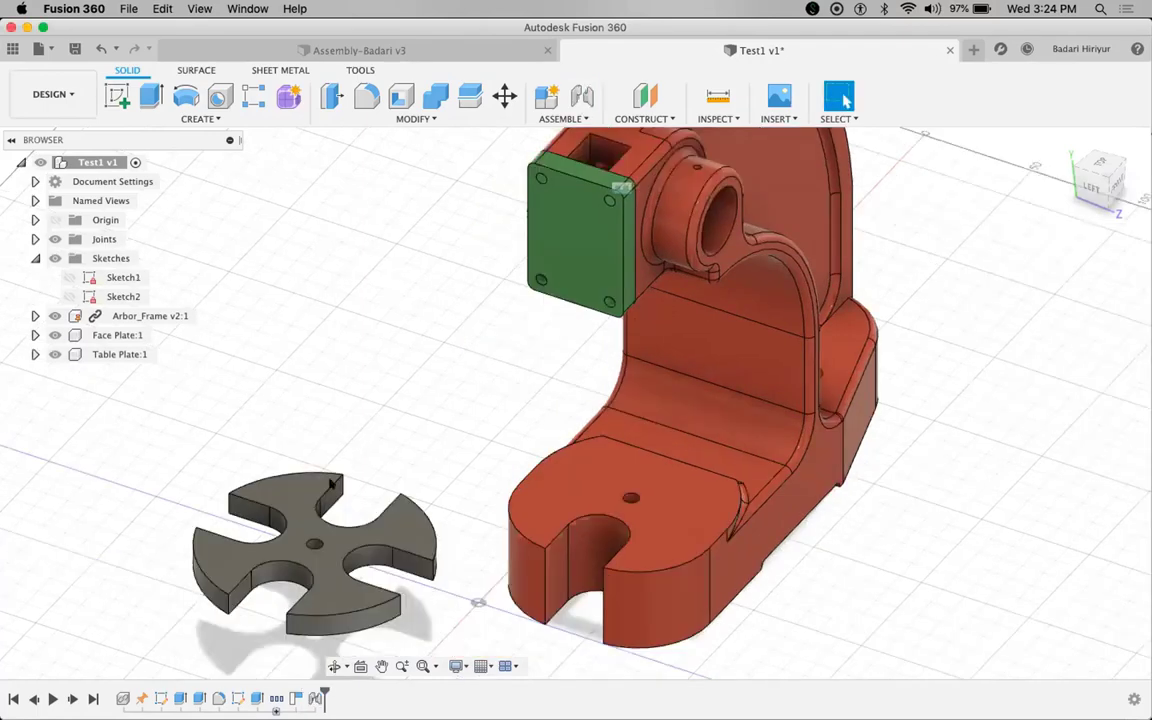
middle_drag(300, 436, 314, 408)
key(j)
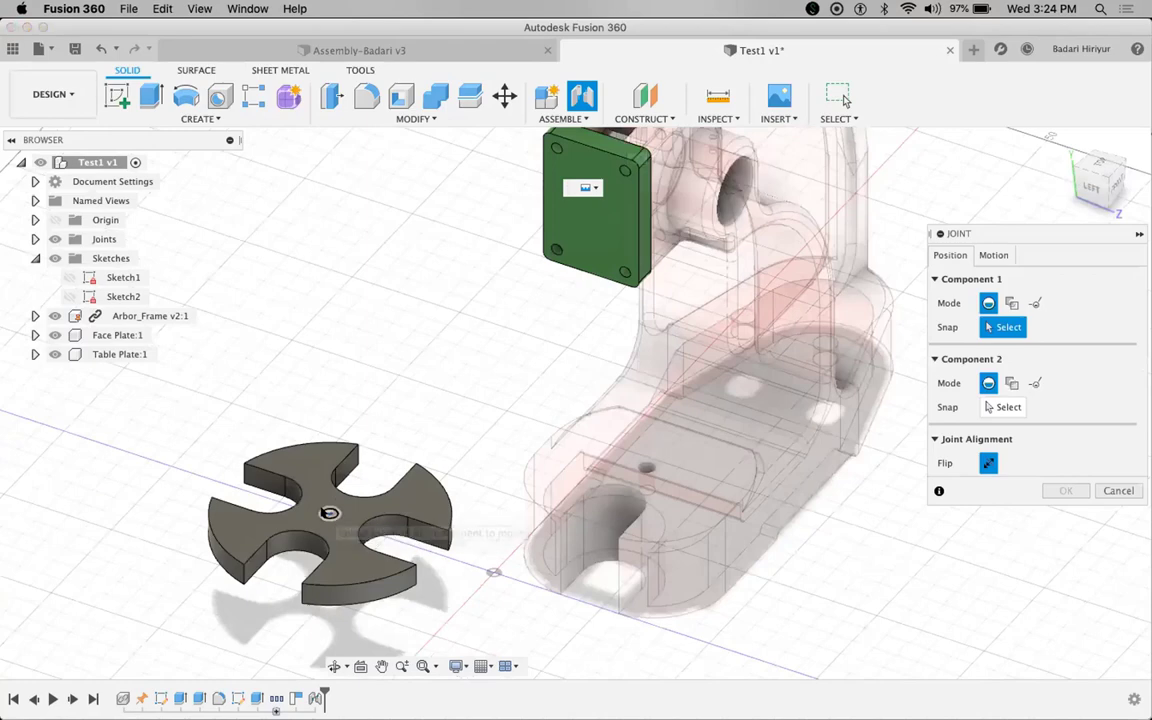
click(640, 467)
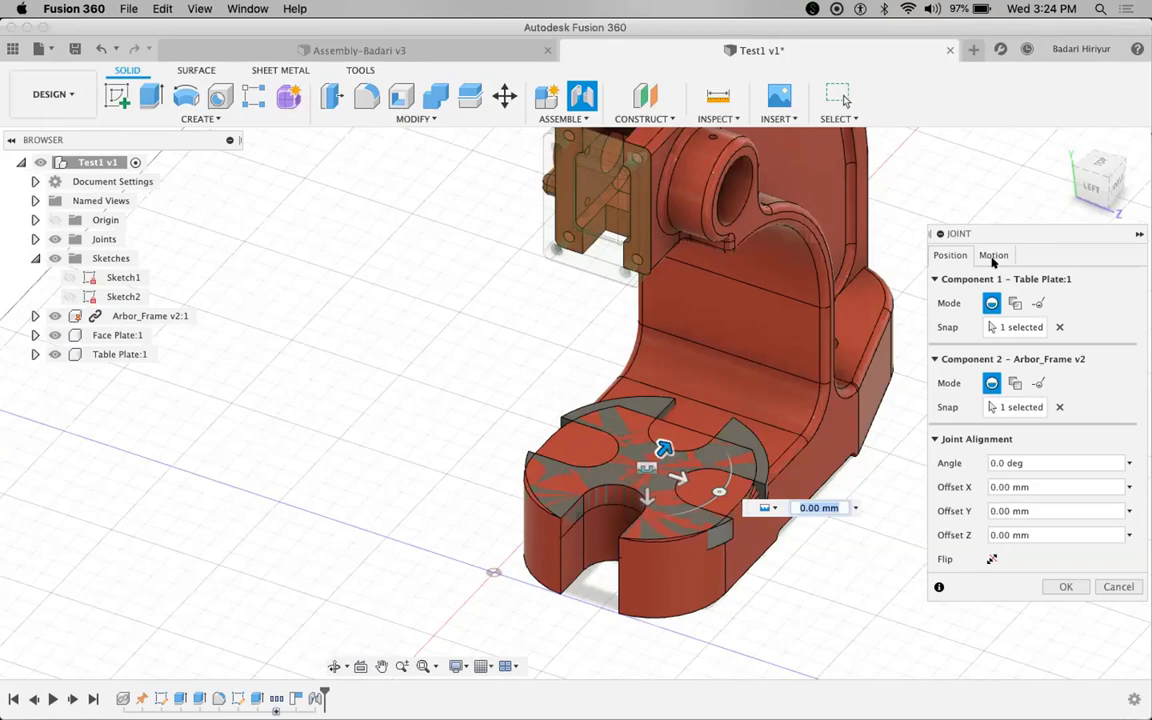
click(991, 559)
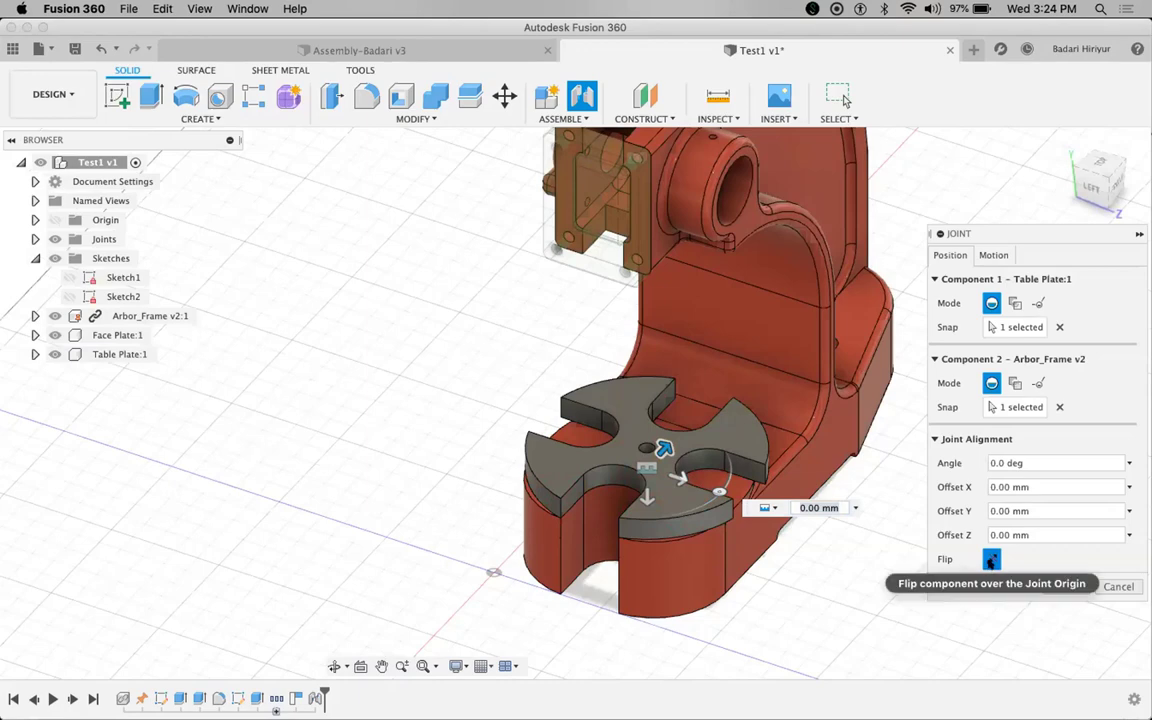
- Set the table plate joint to revolute about the Z axis, create it, and rotate the plate to test the motion
click(994, 257)
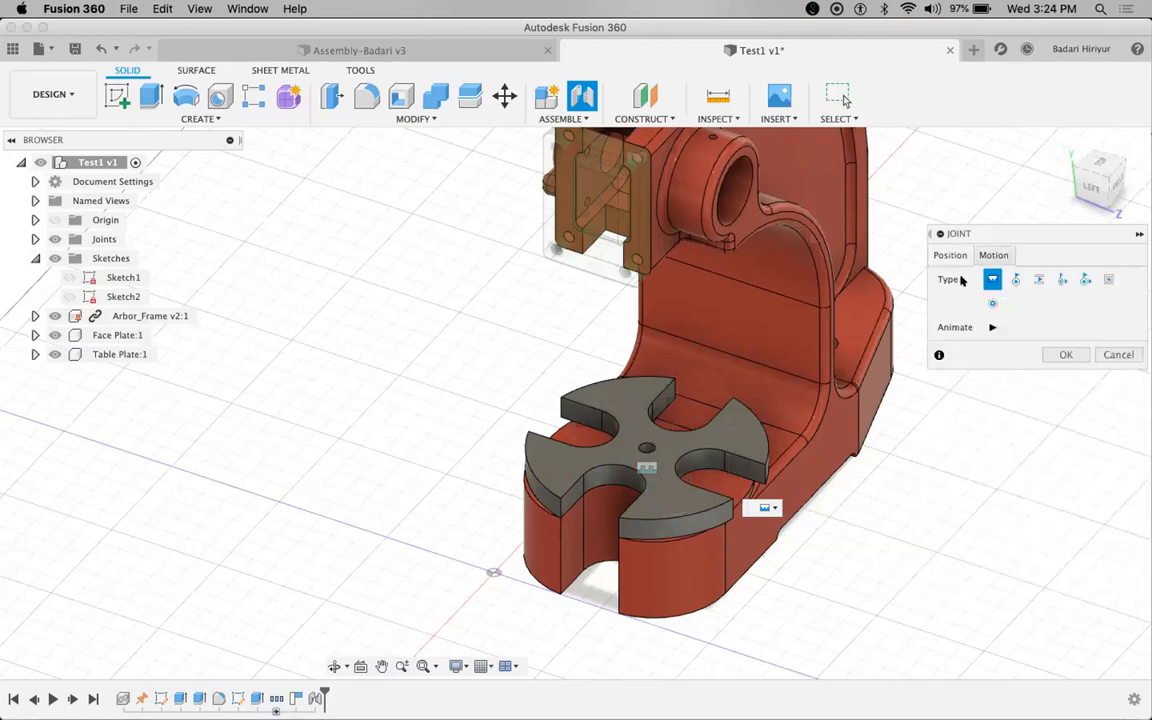
click(1016, 280)
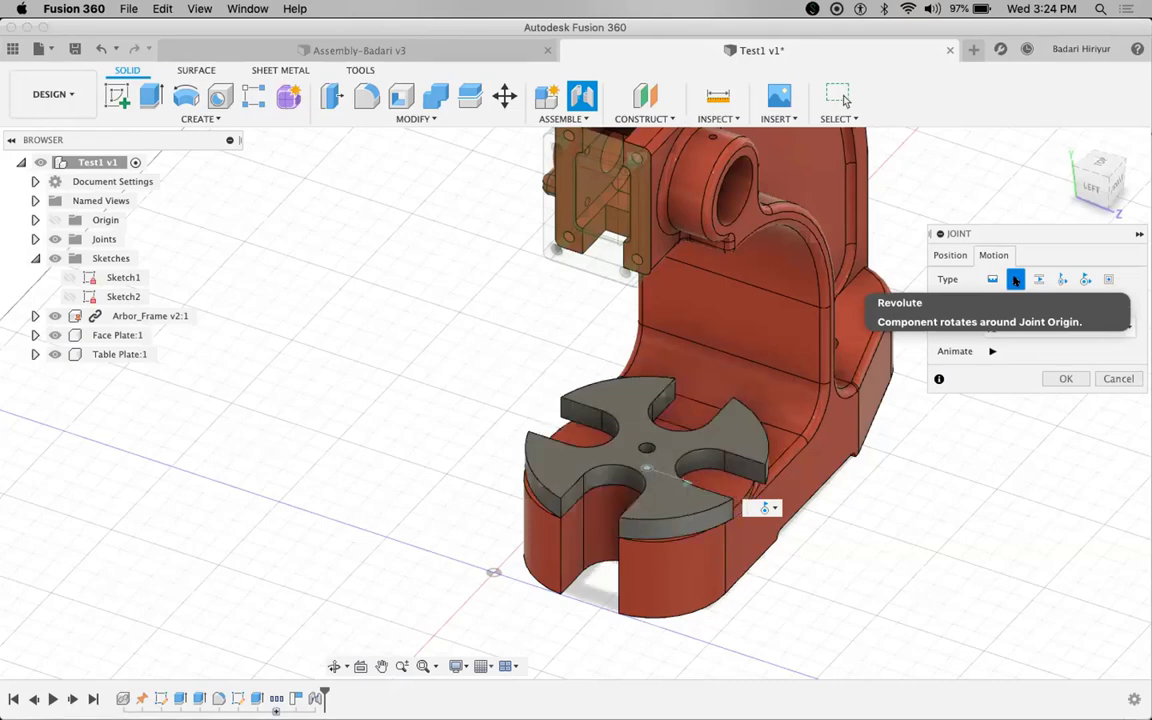
click(1058, 380)
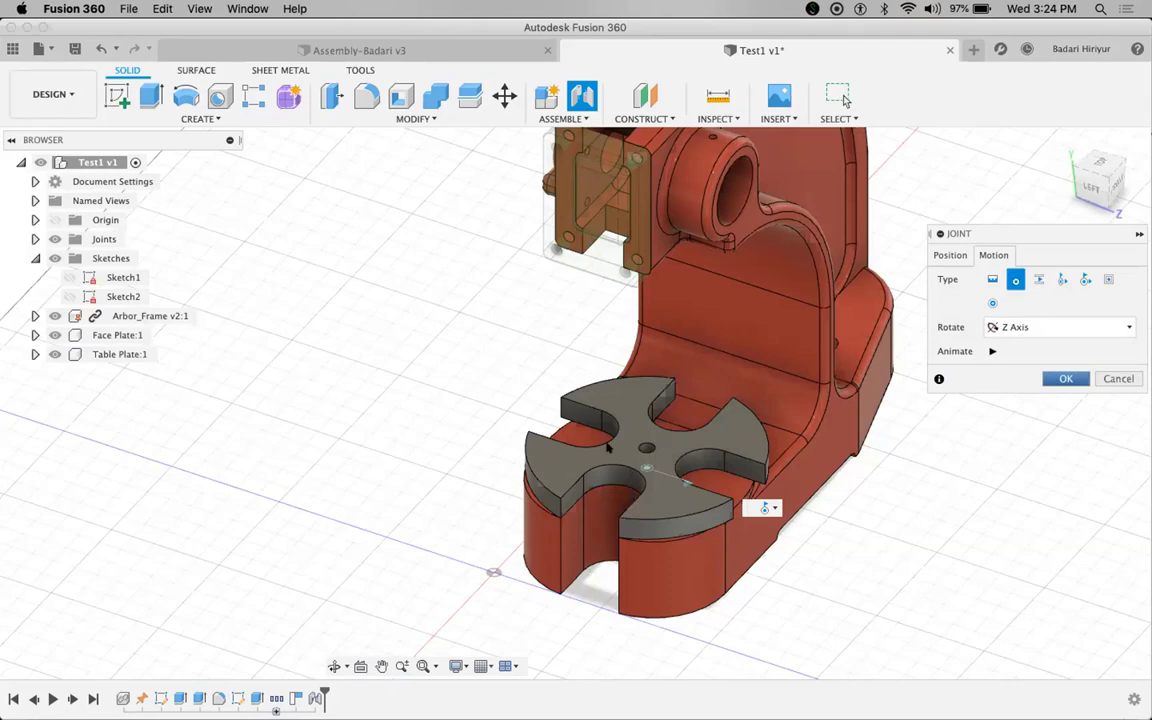
key(Return)
drag(470, 457, 612, 410)
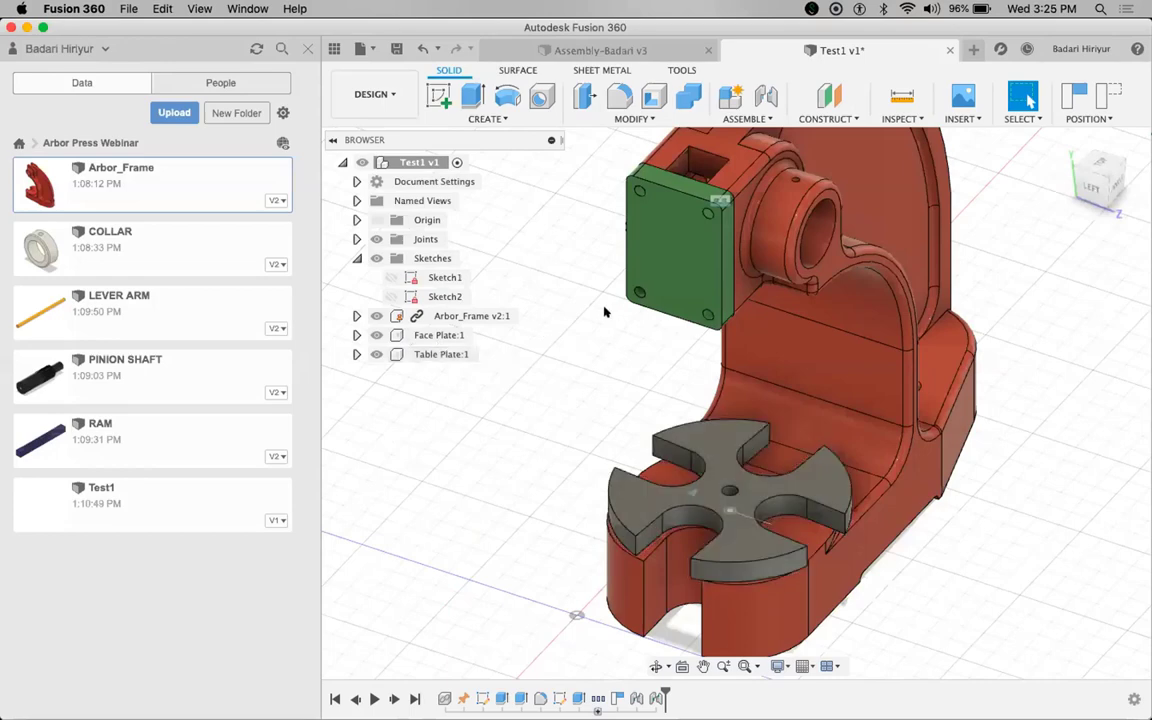
- Export the Face Plate component as a Fusion file (*.f3d) to the computer's Desktop
click(446, 339)
right_click(446, 339)
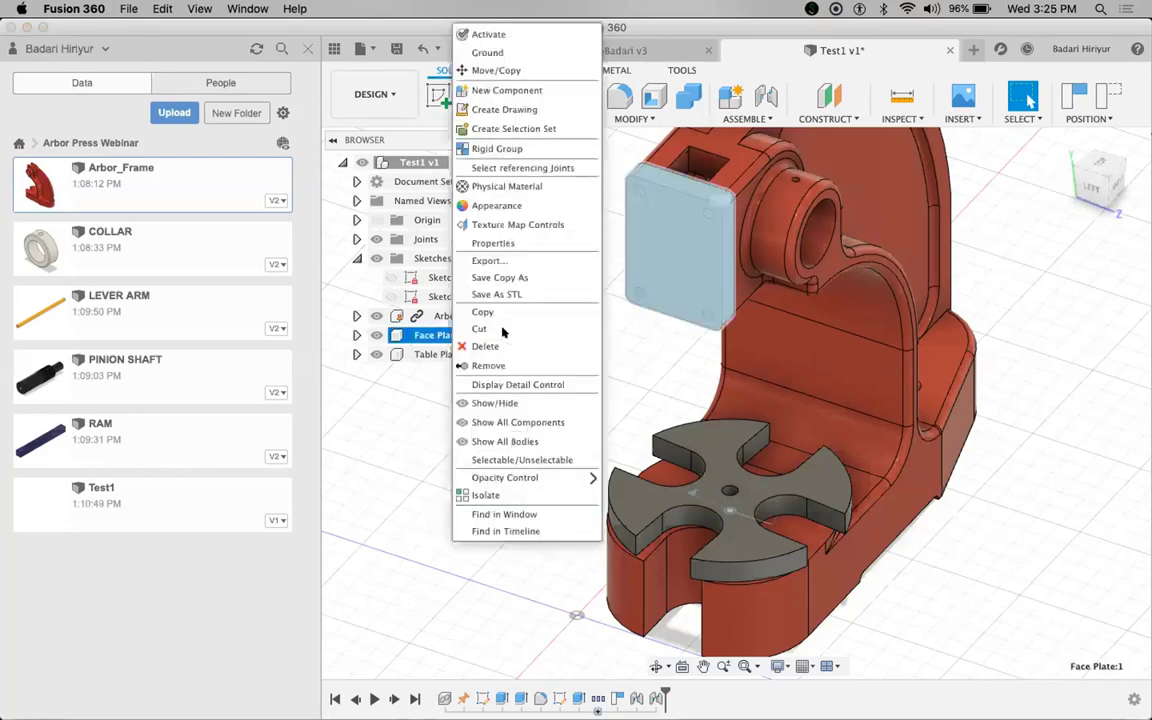
click(519, 262)
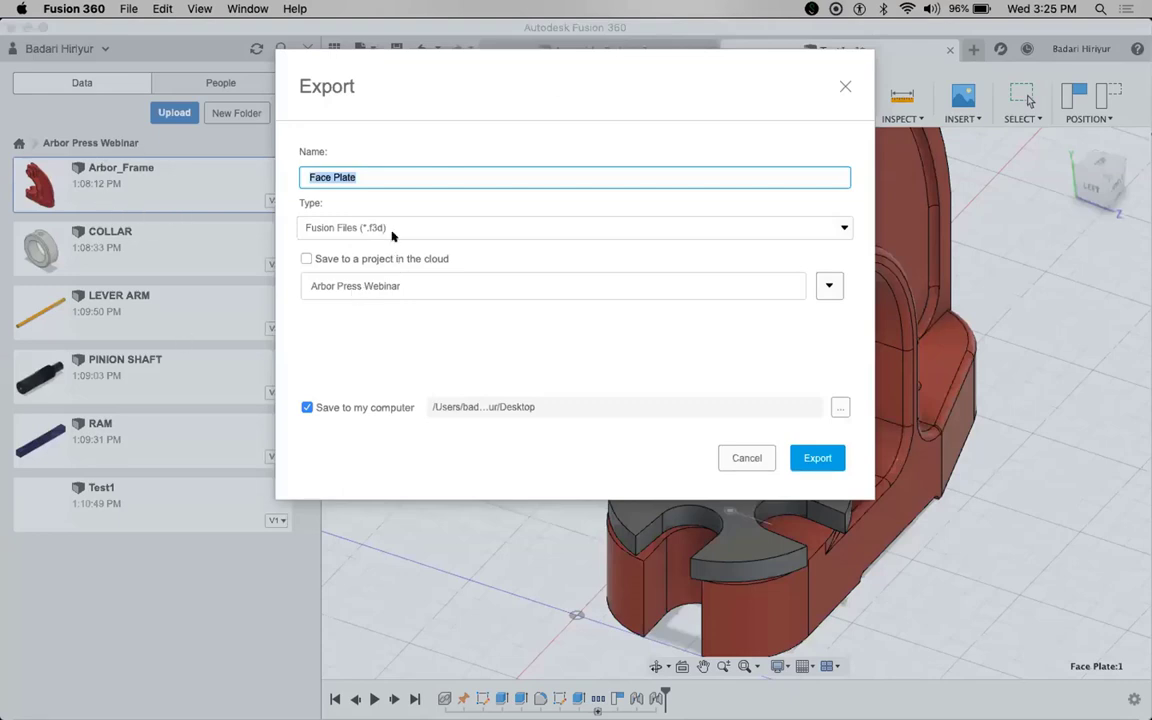
click(815, 458)
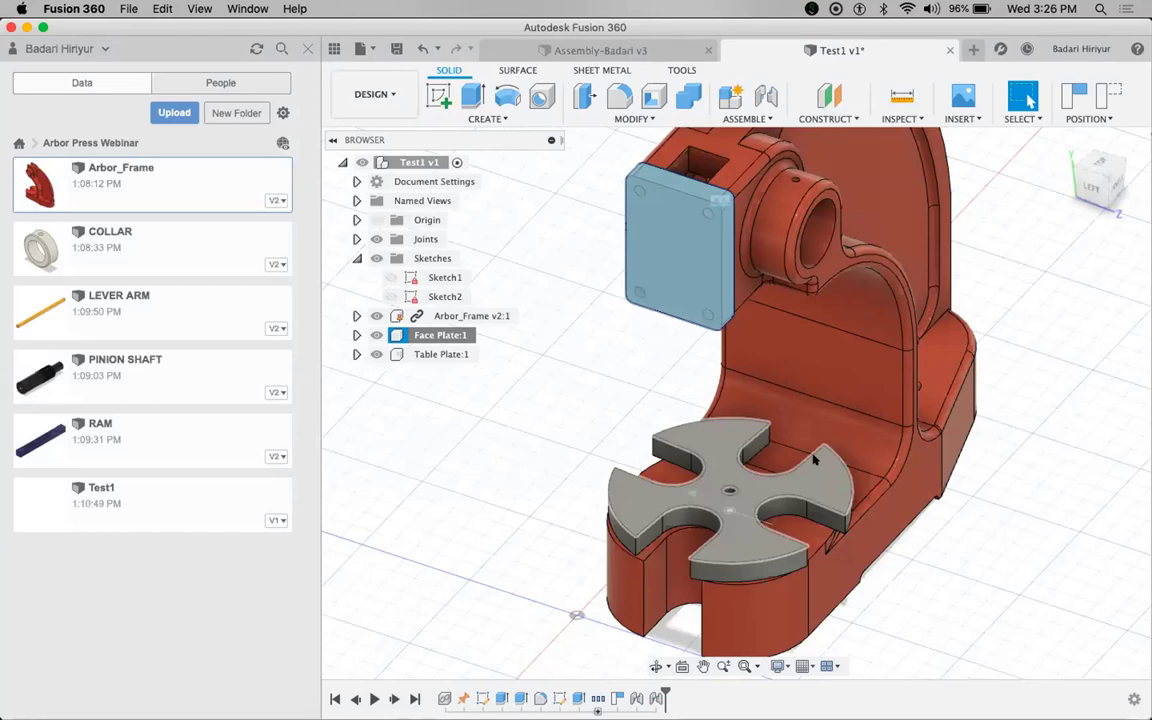
click(475, 533)
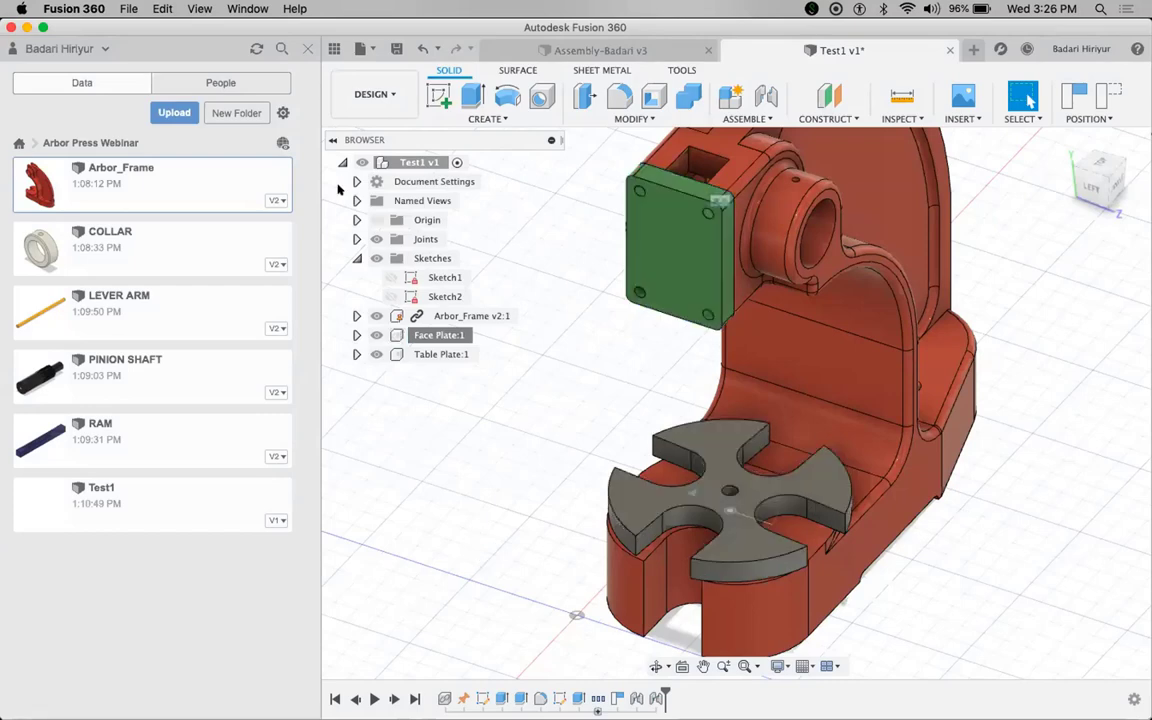
- Insert the COLLAR part from the Arbor Press Webinar project into the current design at its default position
click(333, 50)
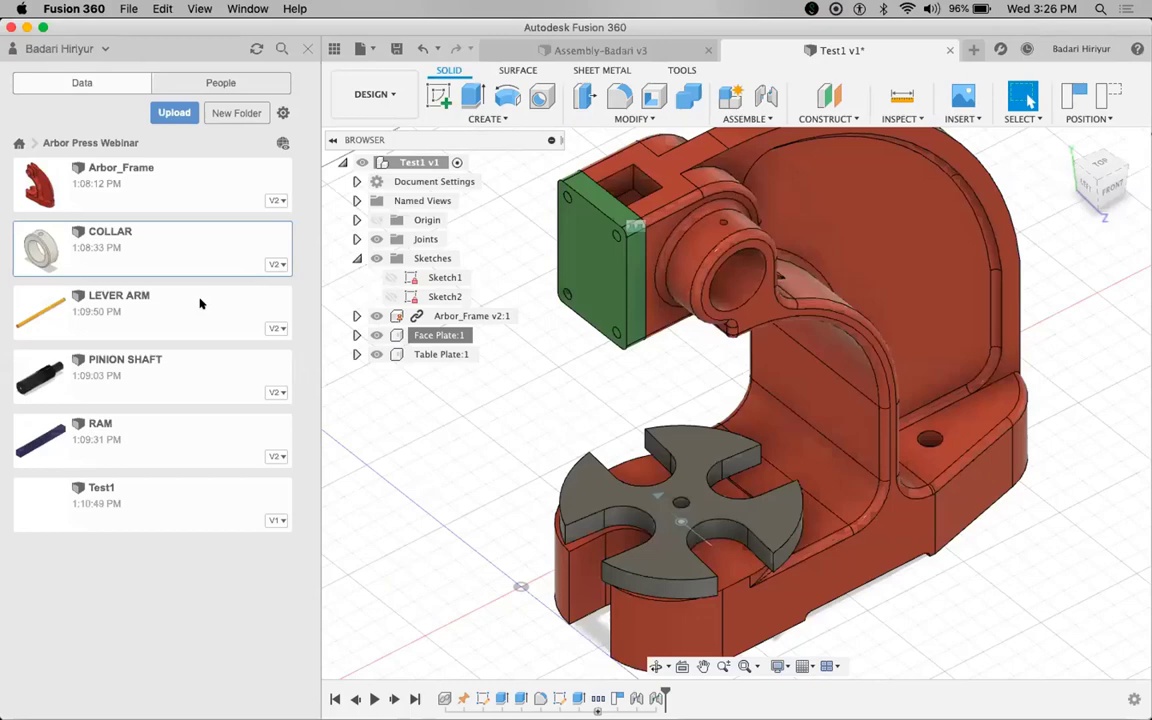
right_click(150, 268)
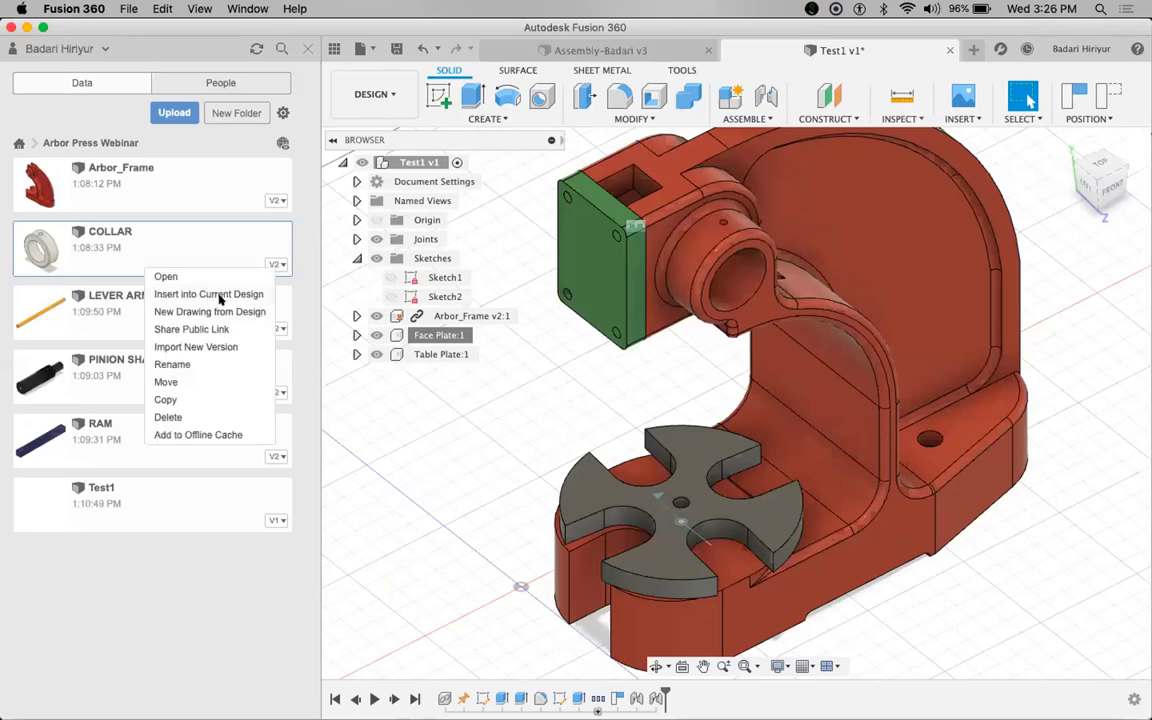
click(212, 294)
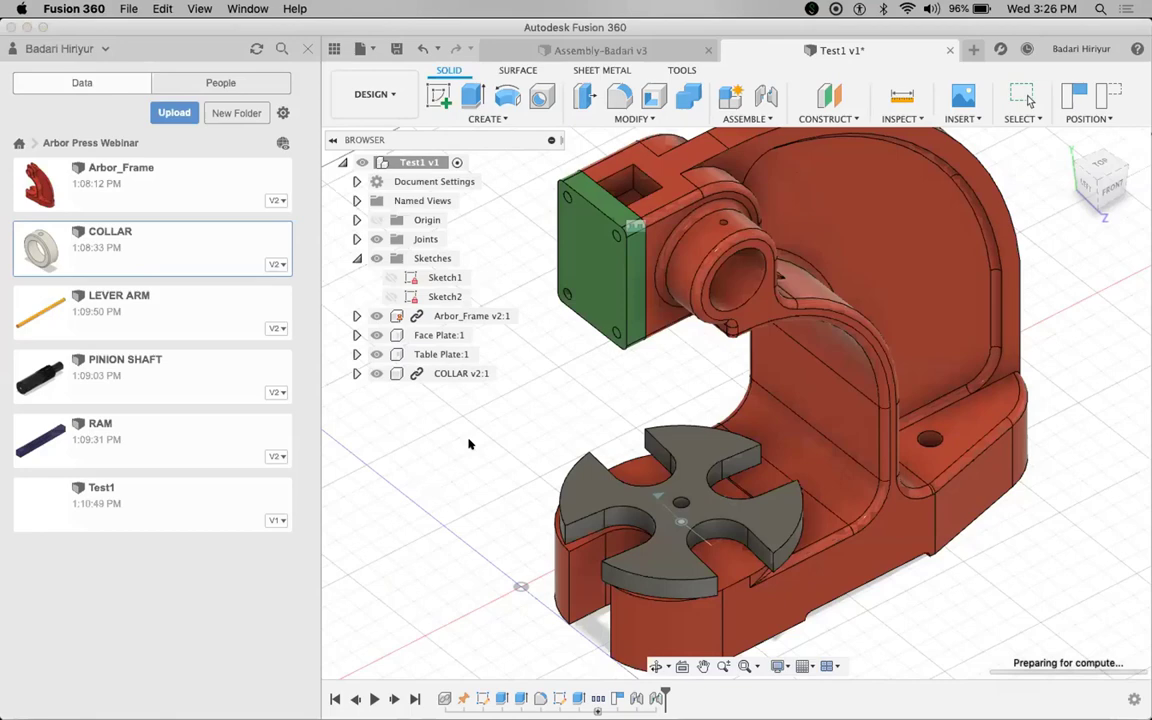
scroll(960, 405, down, 2)
scroll(958, 478, down, 2)
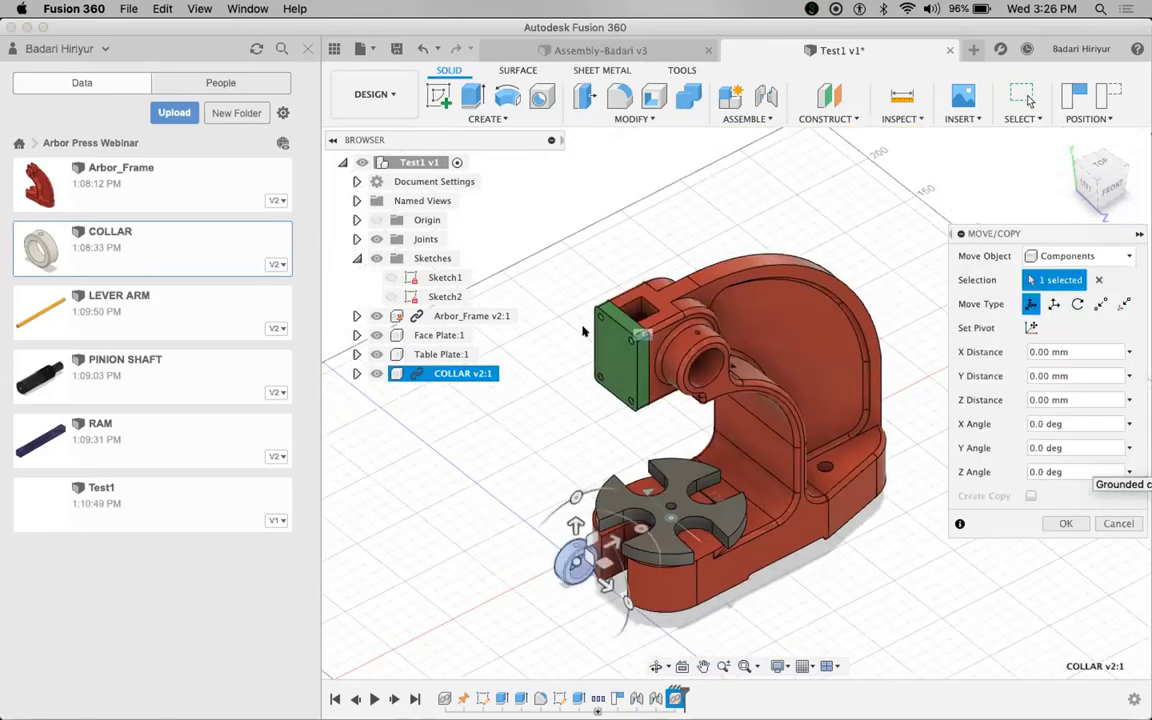
click(1066, 523)
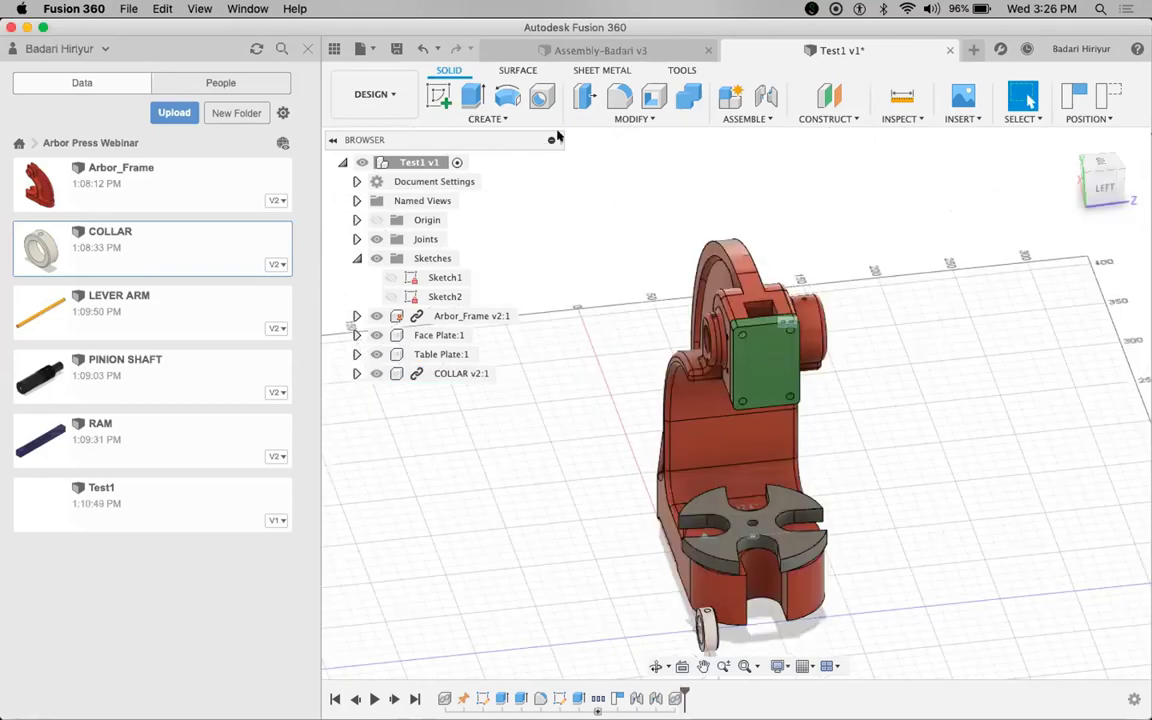
- Capture the moved positions and joint the collar's circular face to the smaller bearing opening on the frame's head
key(j)
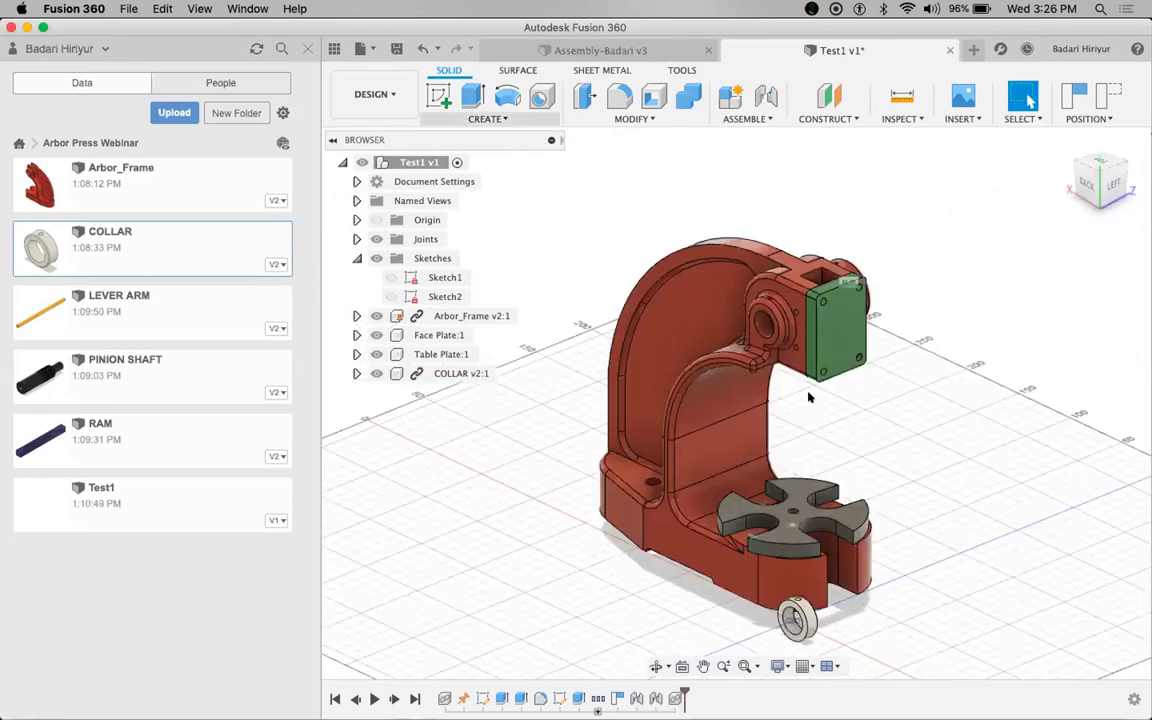
click(537, 378)
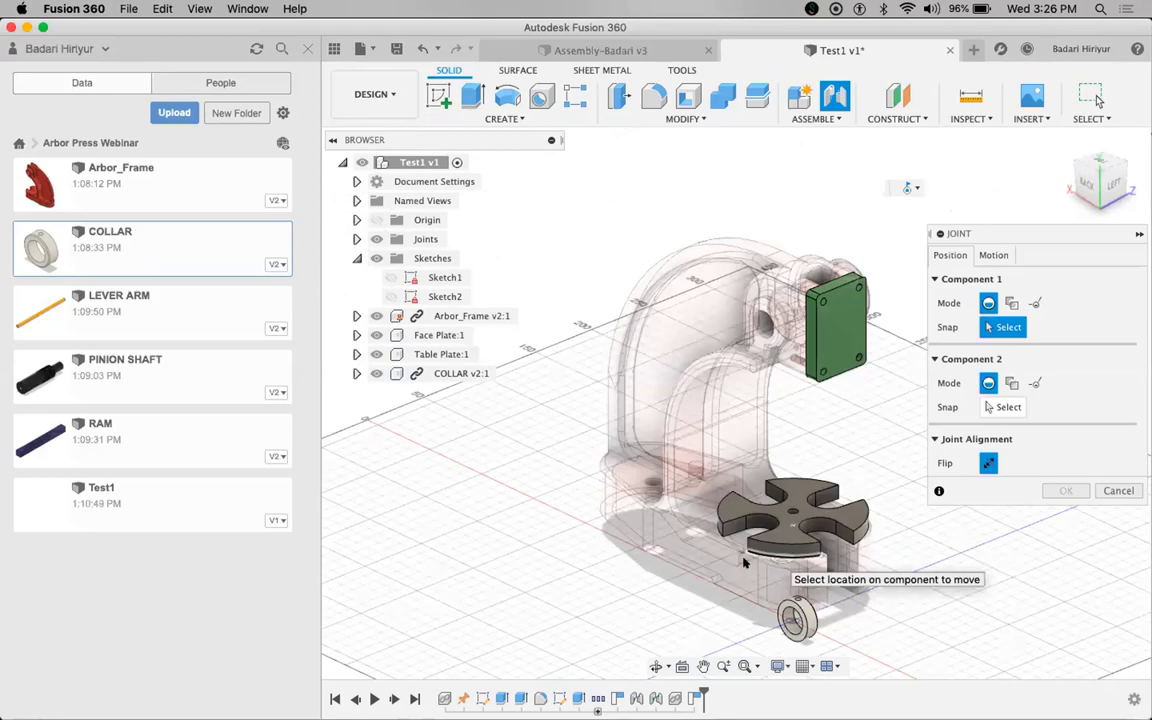
scroll(680, 571, down, 3)
scroll(680, 571, up, 3)
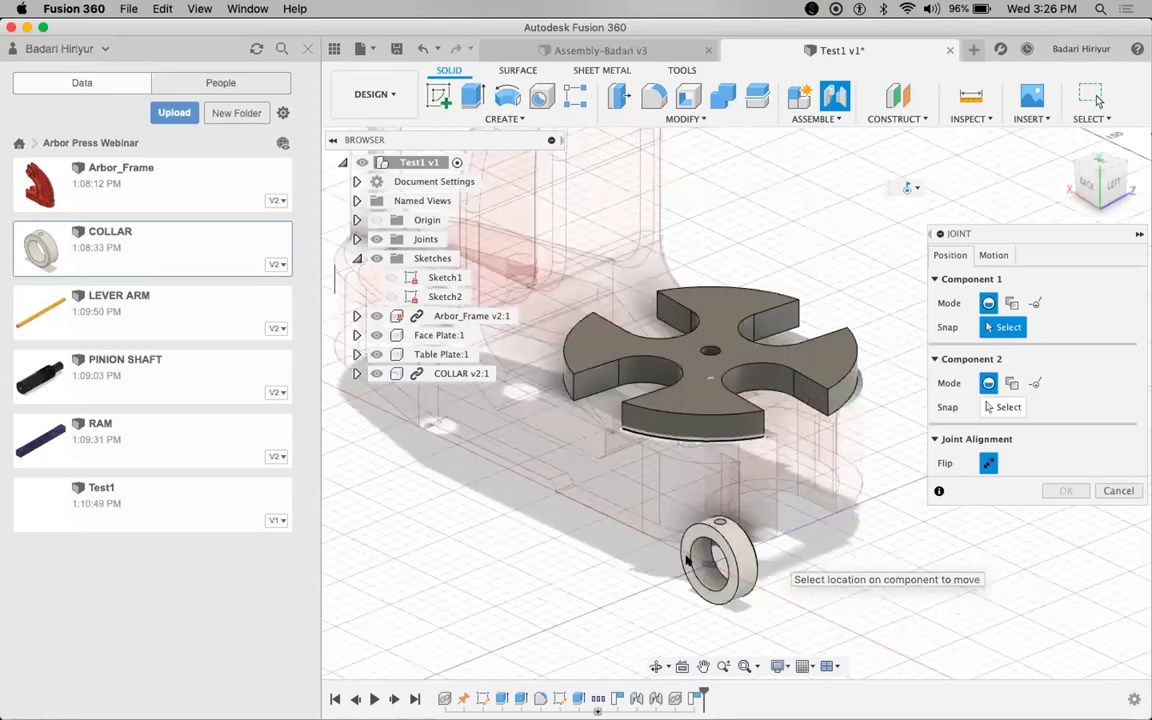
scroll(697, 427, up, 2)
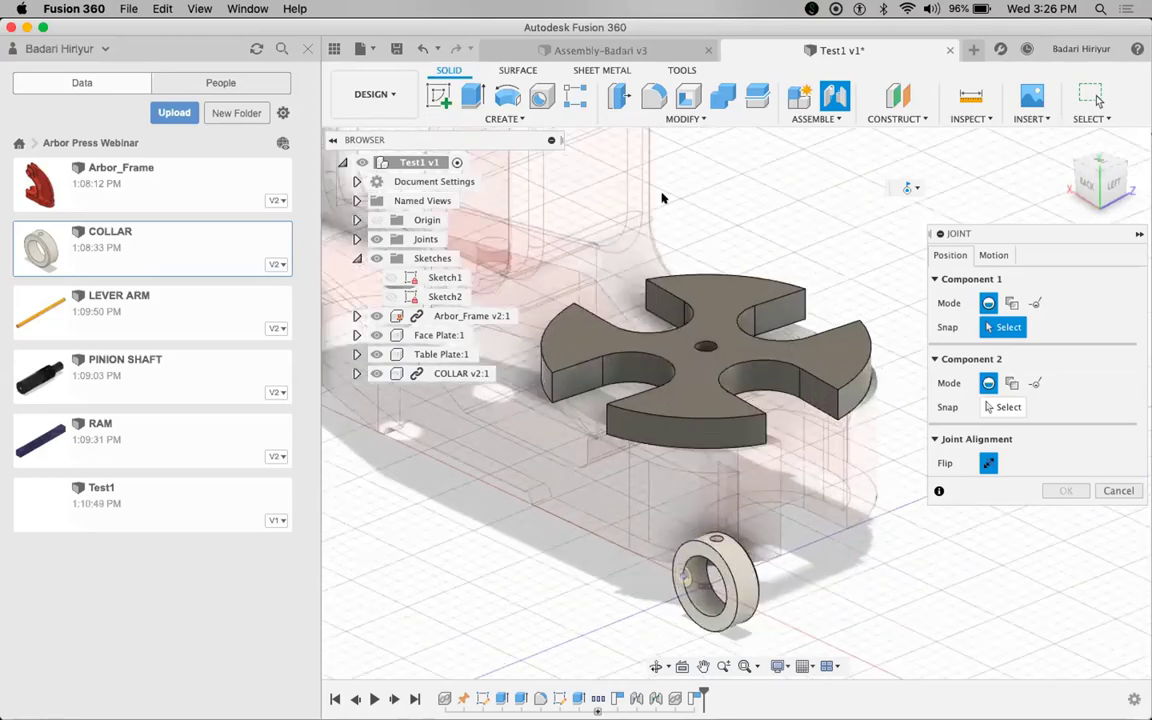
click(697, 427)
click(660, 197)
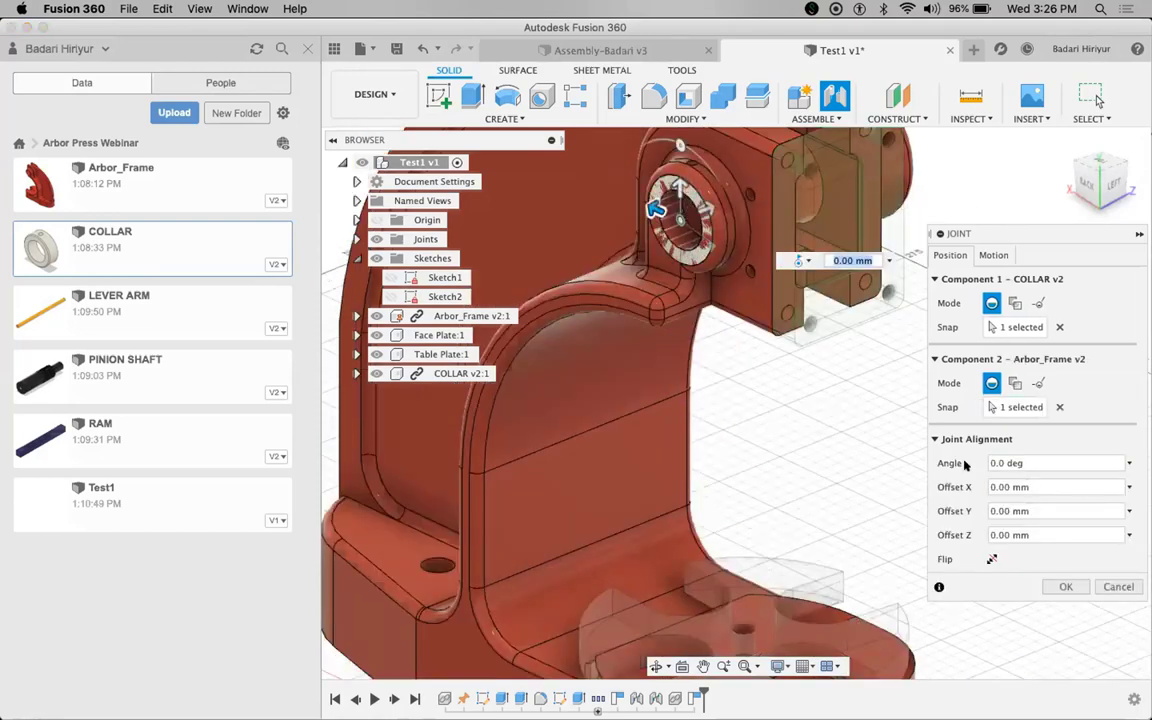
- Flip the collar outward, set its joint to revolute about the Z axis, and create the joint
click(992, 559)
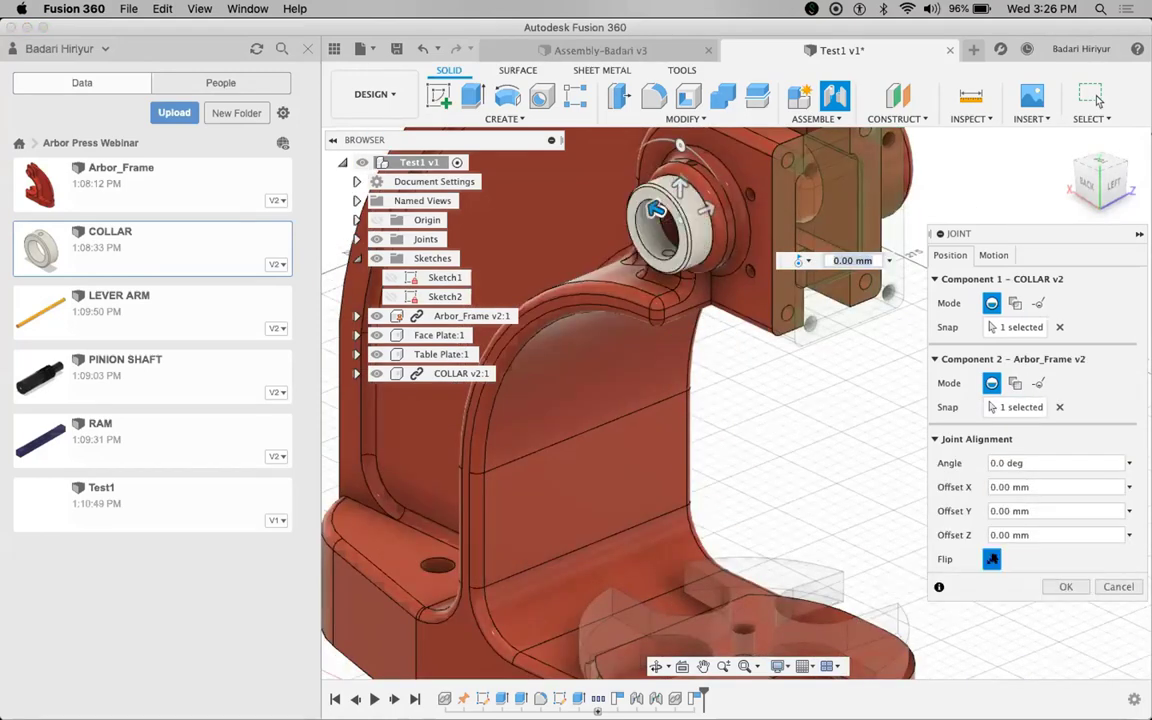
click(993, 255)
click(1014, 280)
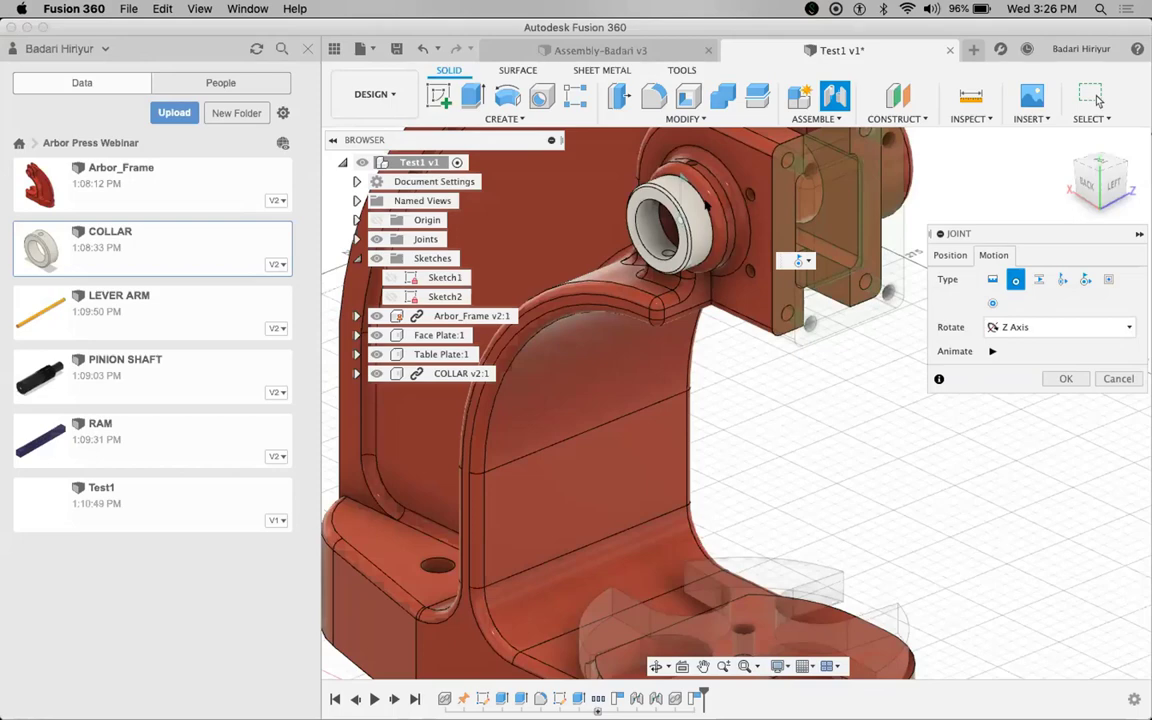
click(1066, 379)
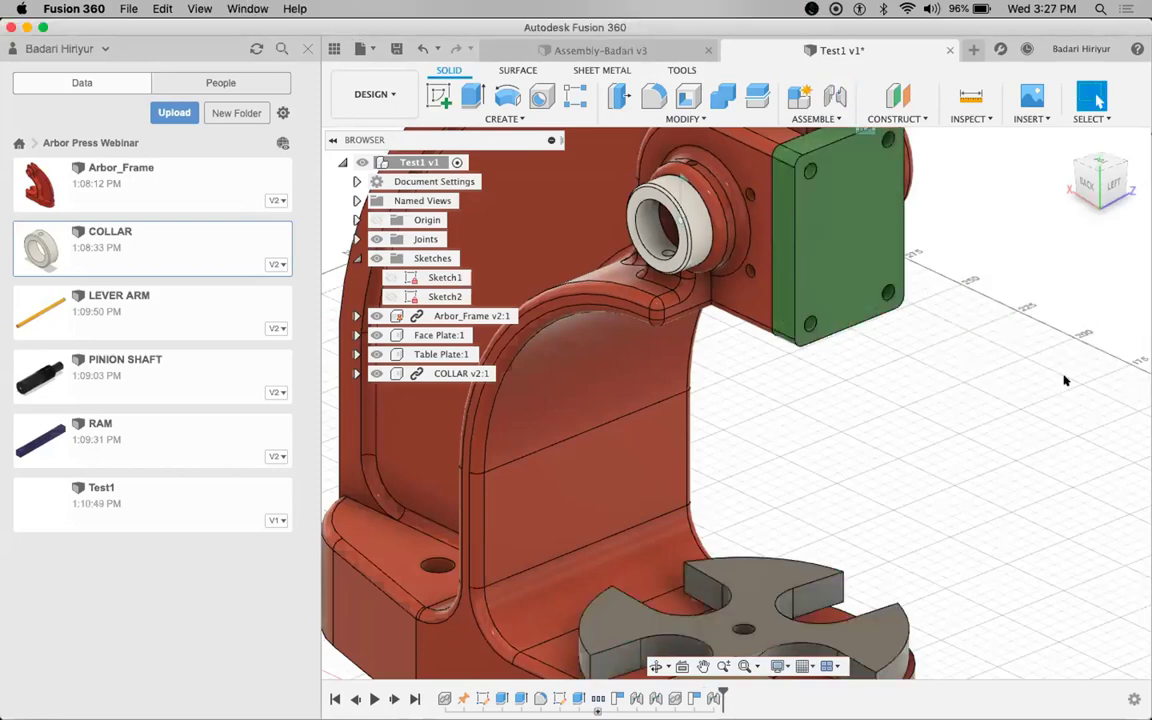
- Insert the PINION SHAFT part from the project into the current design
click(195, 381)
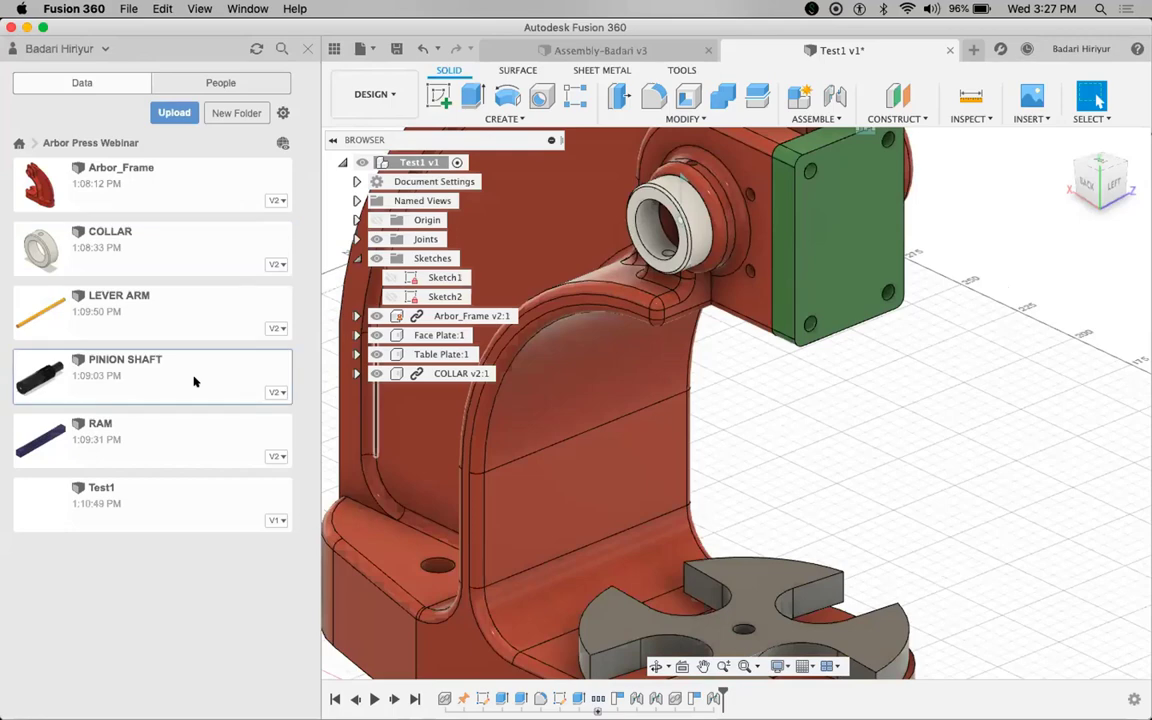
right_click(194, 381)
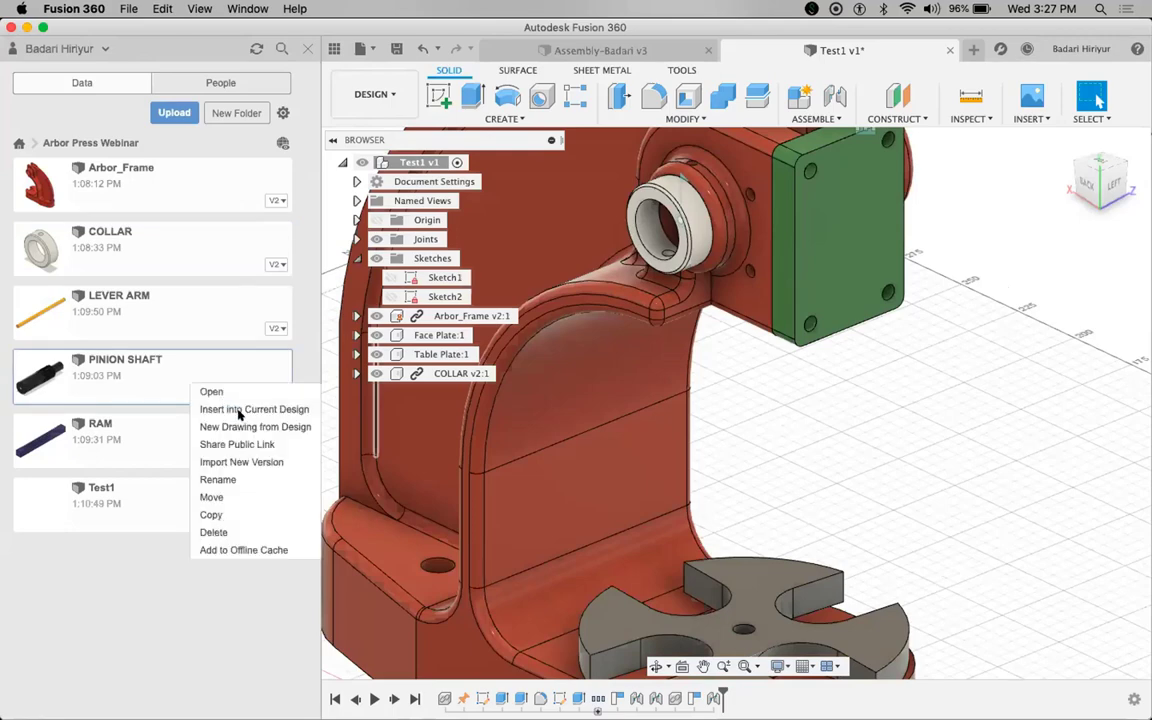
click(239, 414)
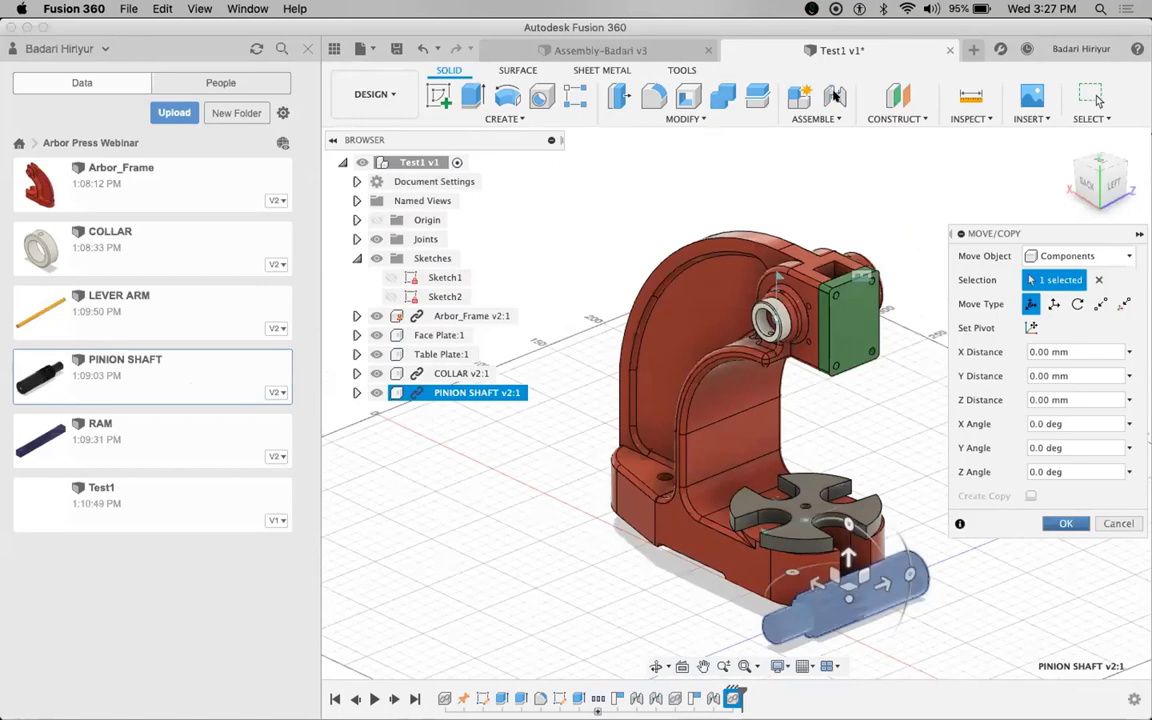
- Joint the circular edge at the pinion shaft's narrow end to the collar's outer bore edge with zero offsets
key(j)
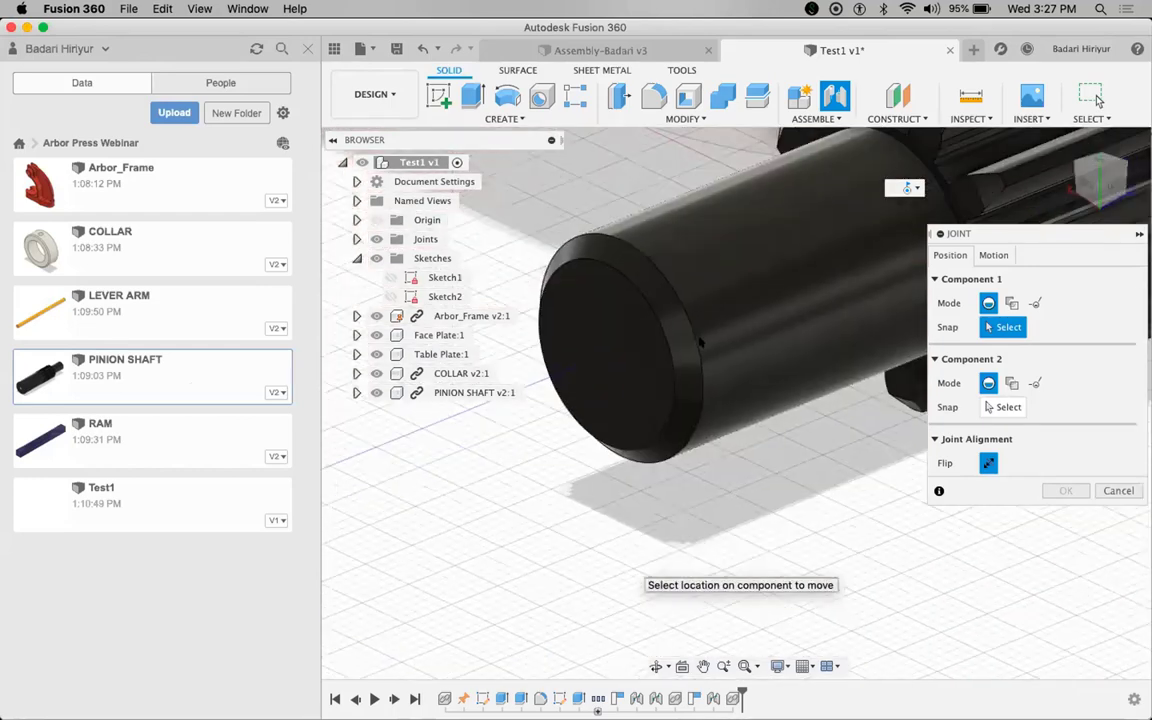
click(700, 343)
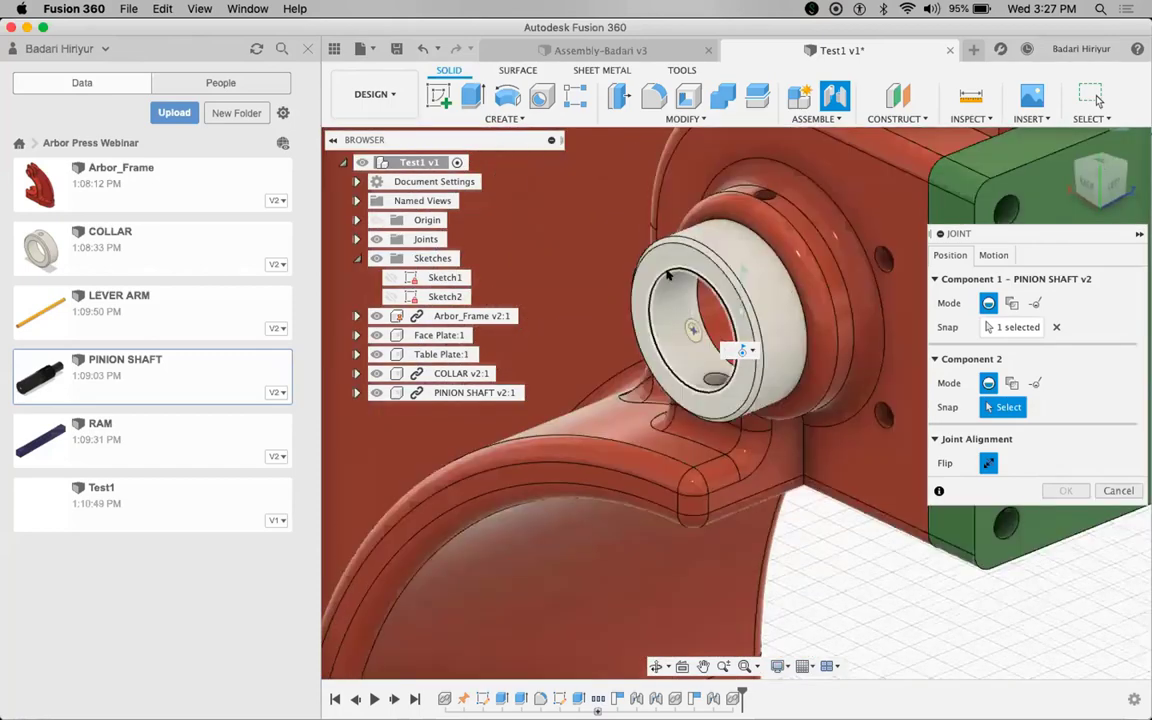
click(667, 274)
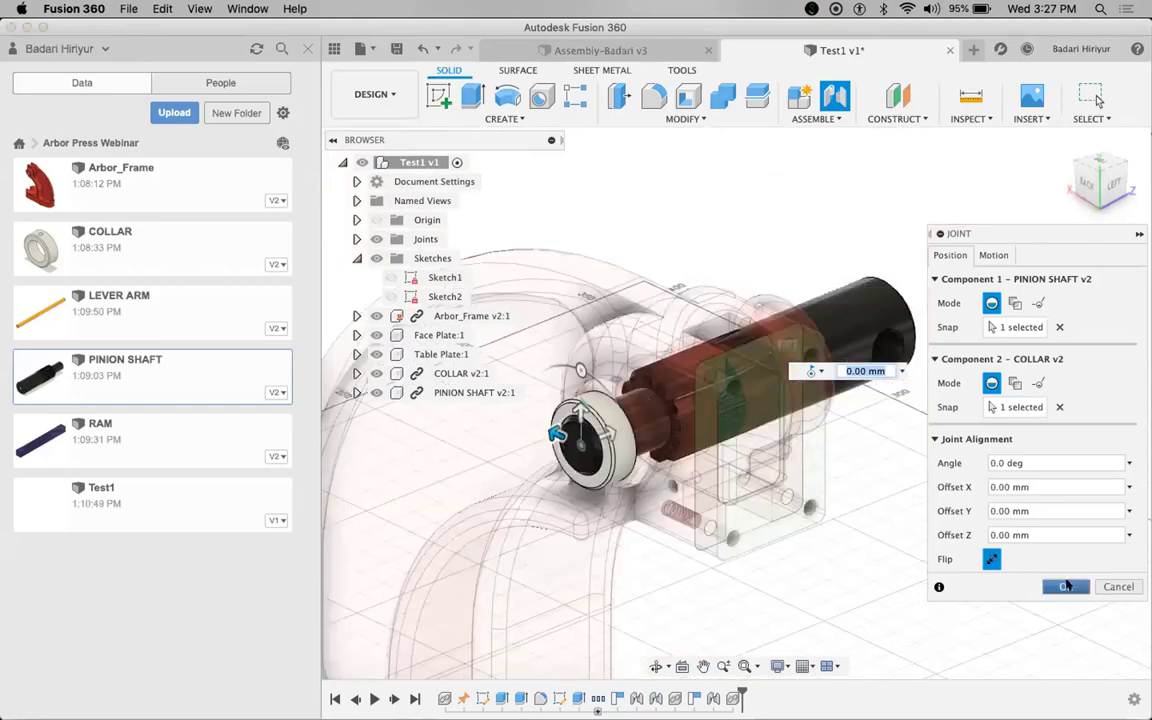
click(1066, 586)
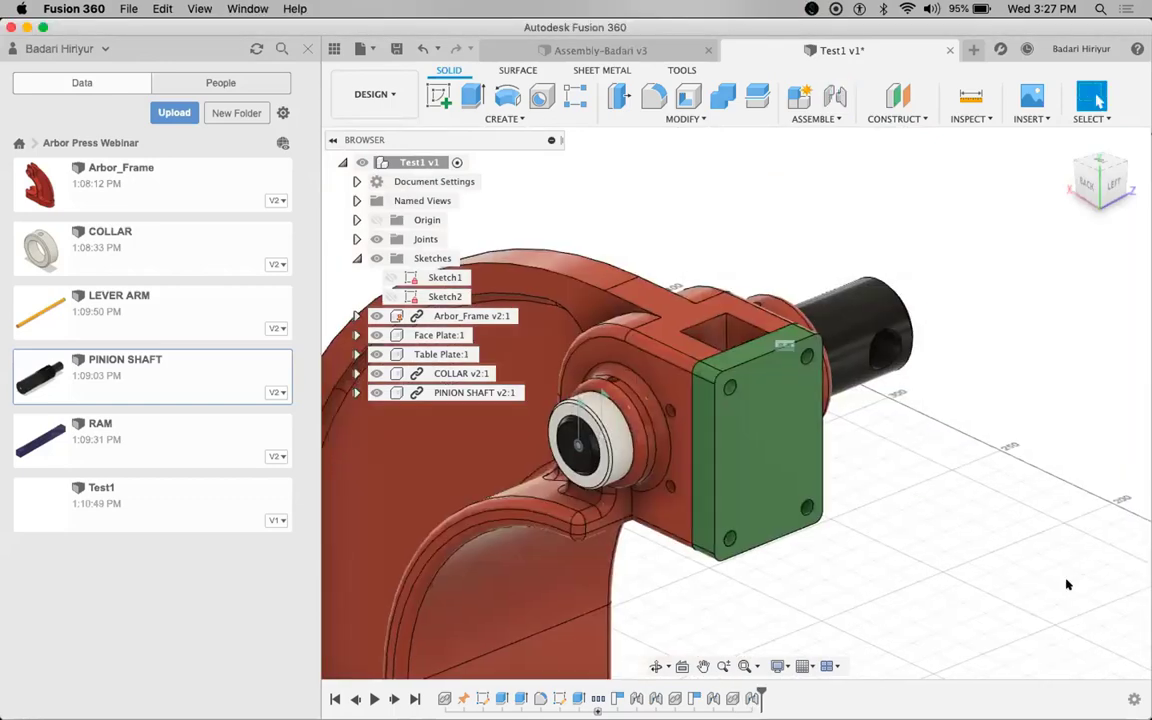
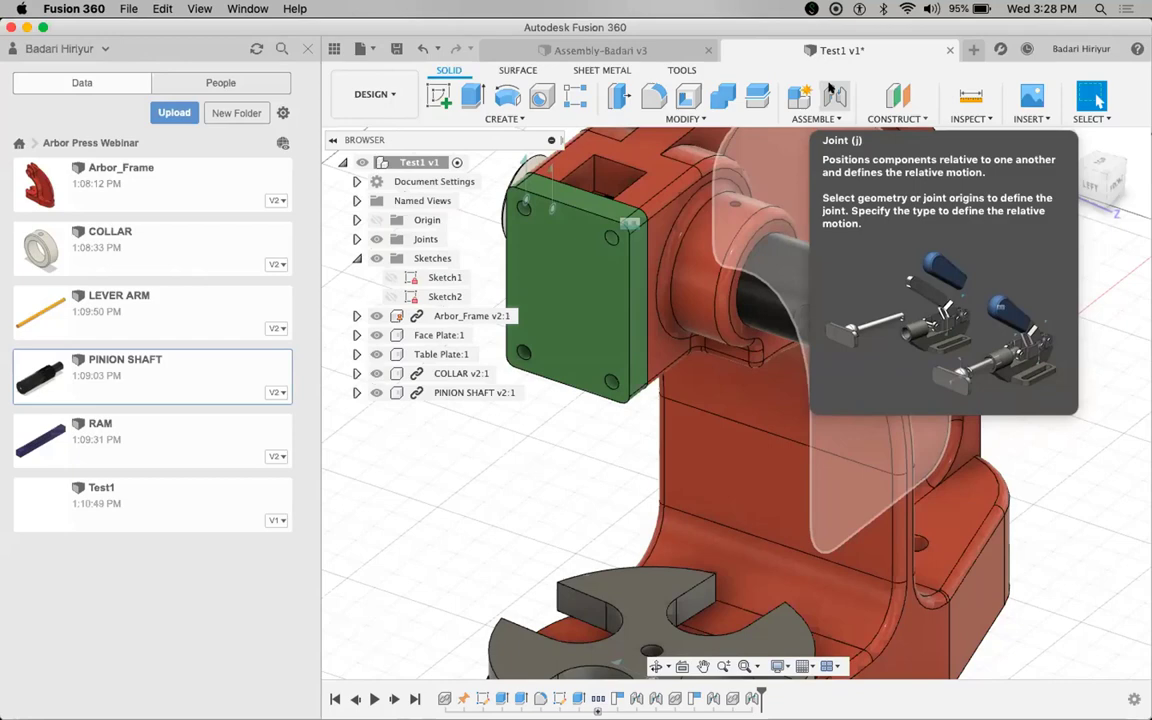
- Insert the LEVER ARM part from the project into the current design at its default position
click(140, 302)
right_click(195, 329)
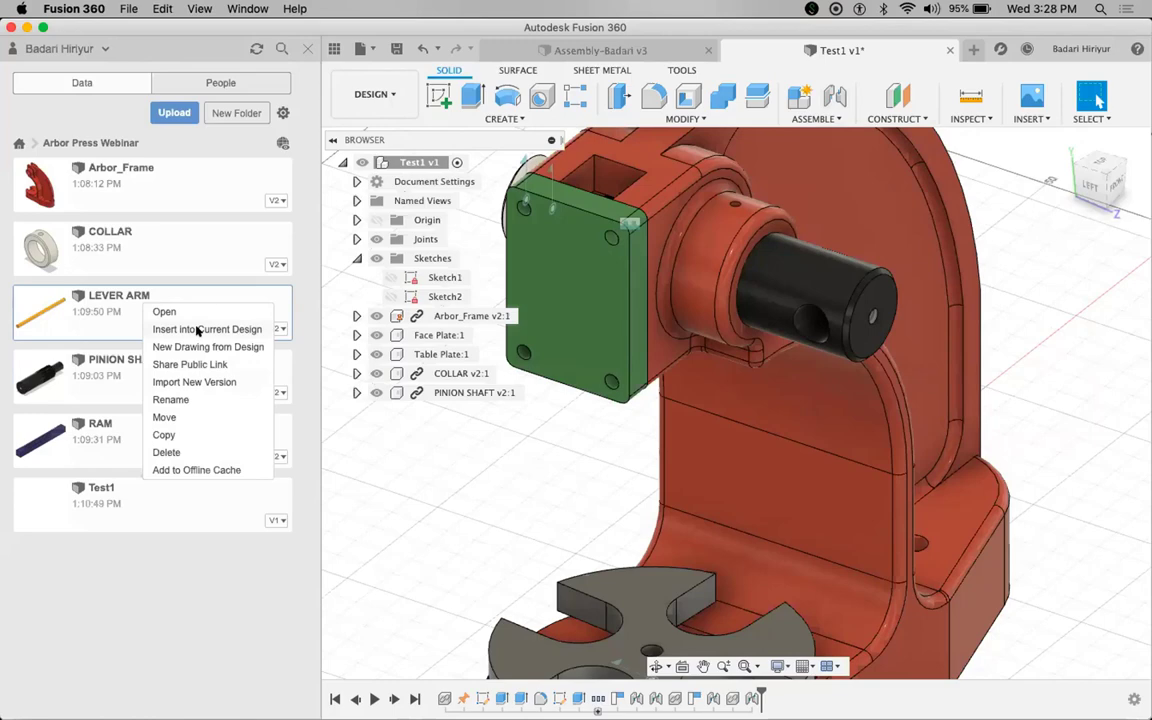
click(197, 329)
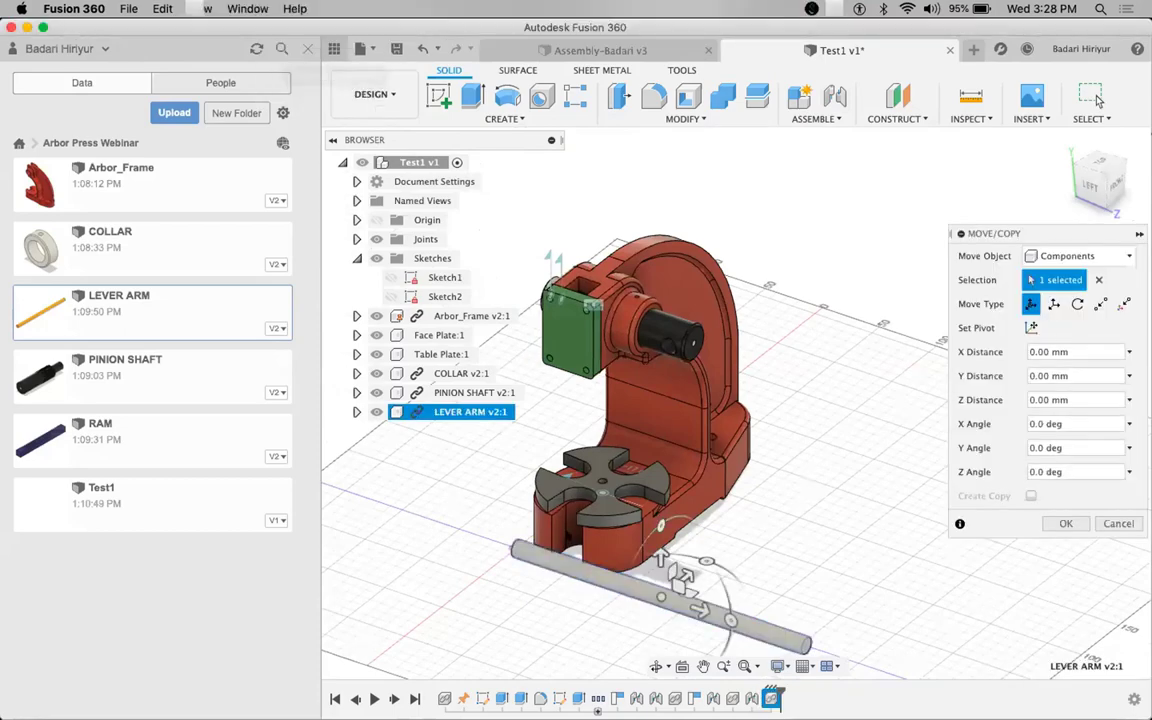
click(331, 54)
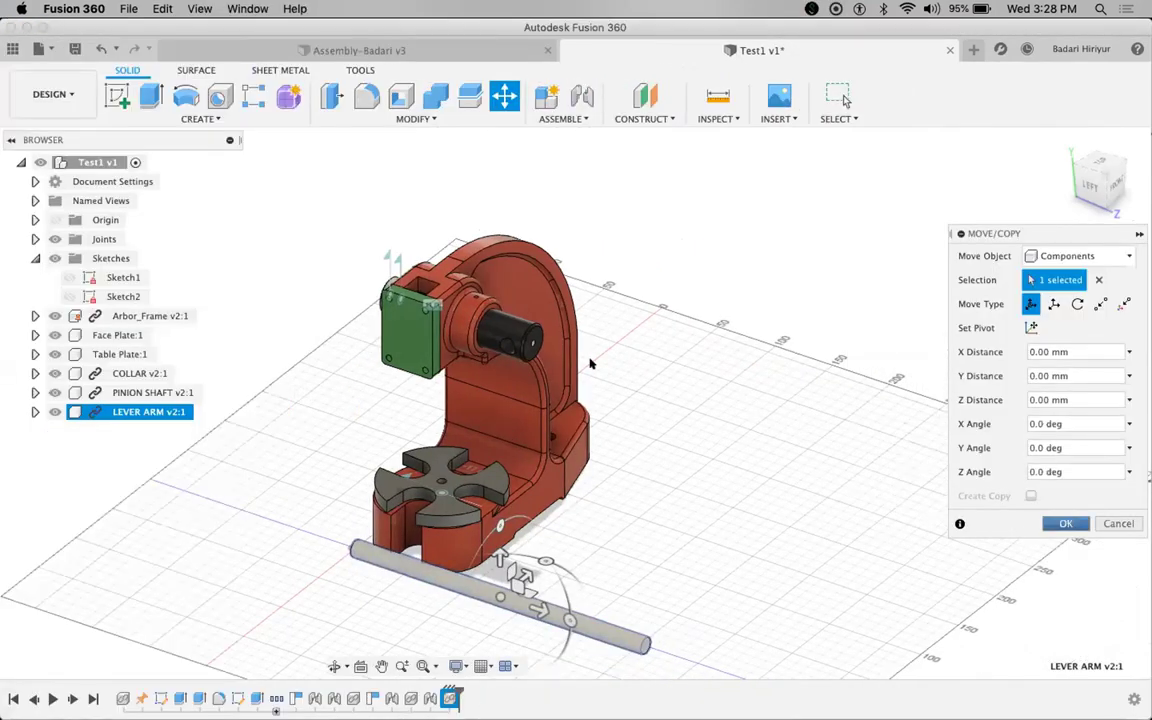
click(1066, 523)
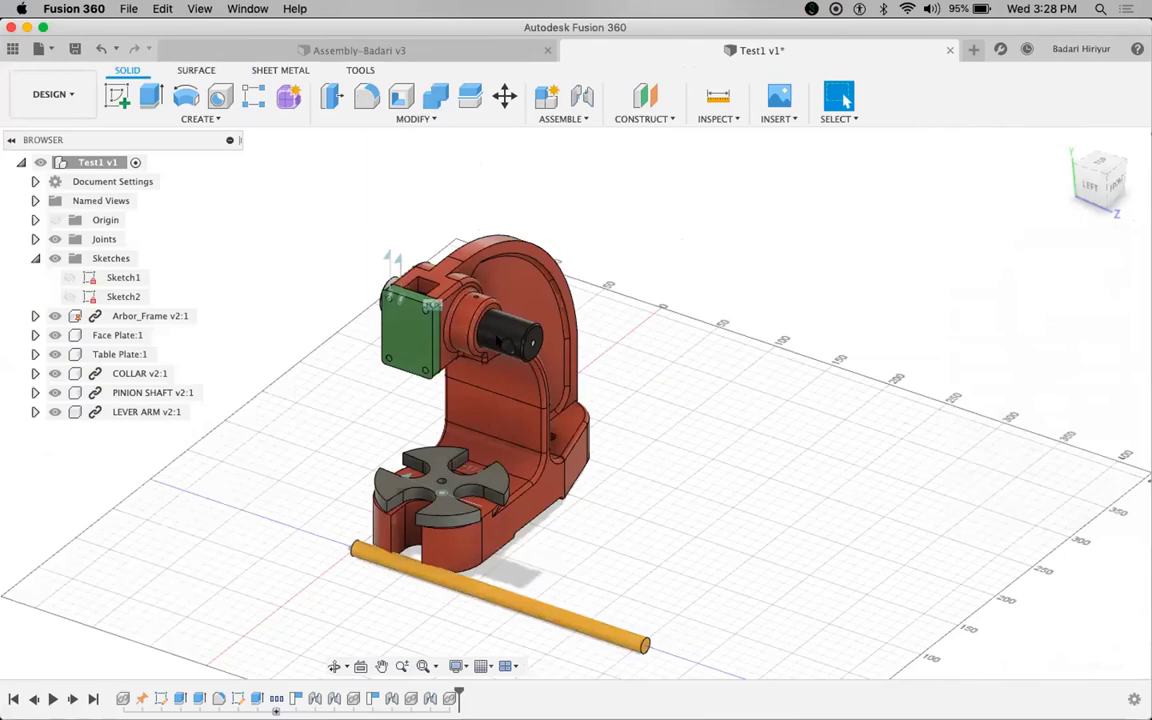
- Start a joint and snap its first component to the midpoint of the lever arm's cylindrical face
click(507, 345)
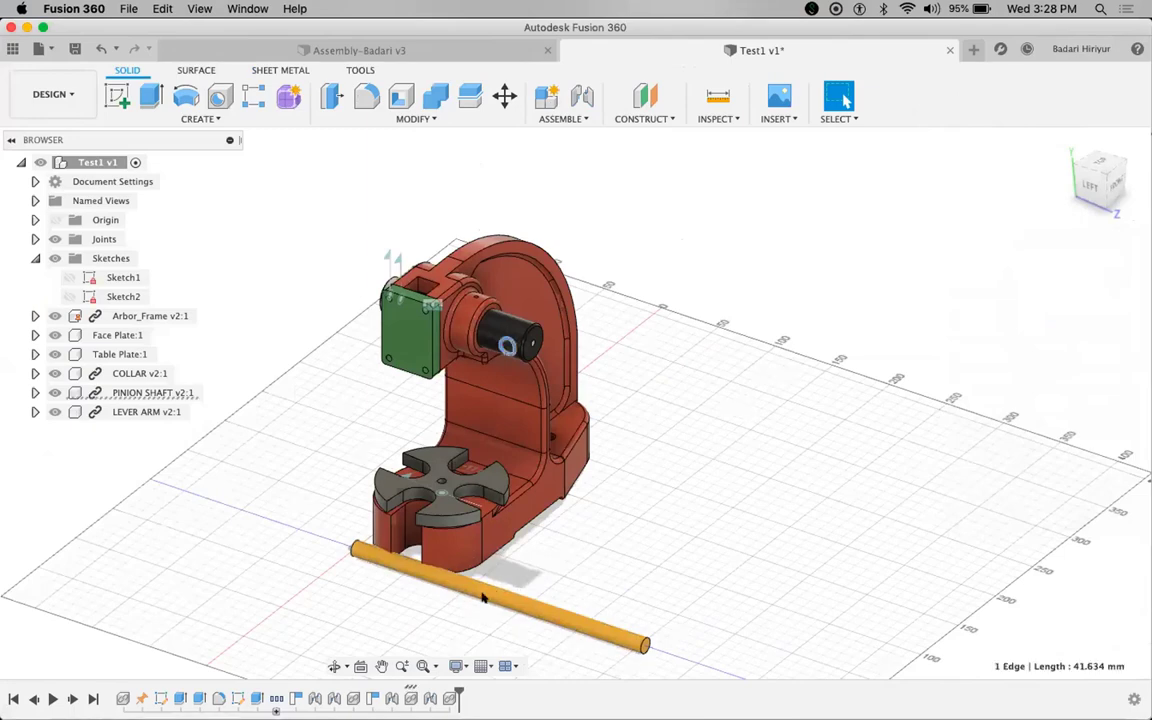
key(Escape)
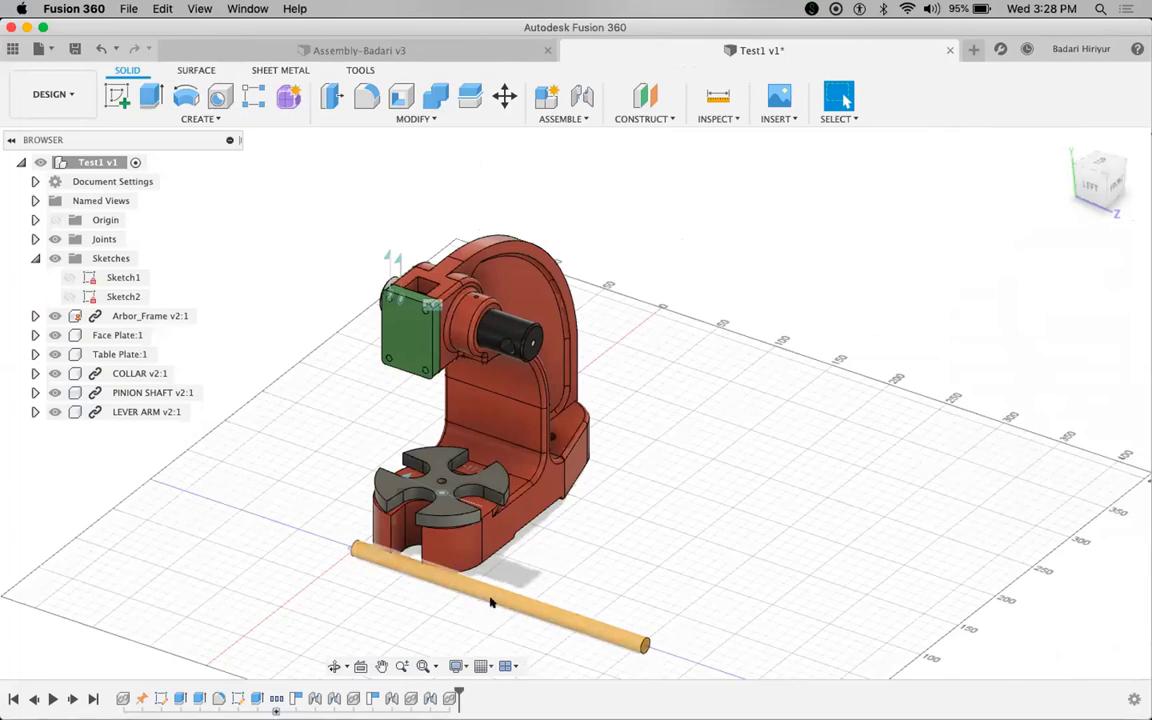
click(582, 96)
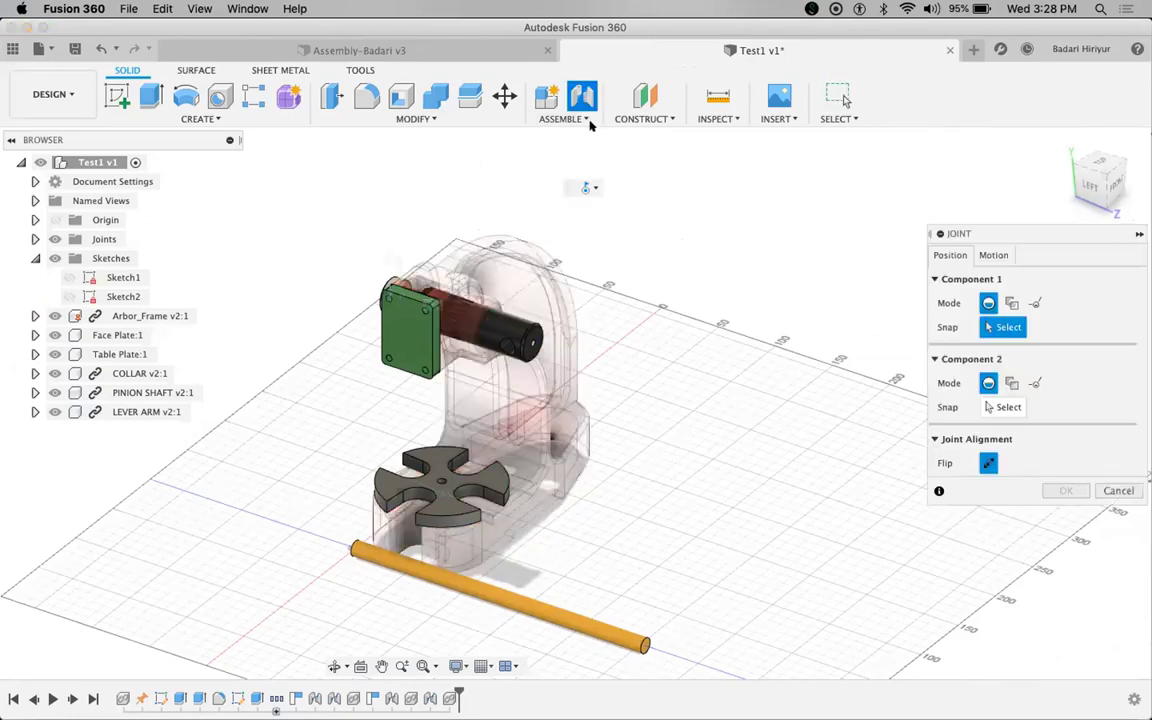
right_click(507, 340)
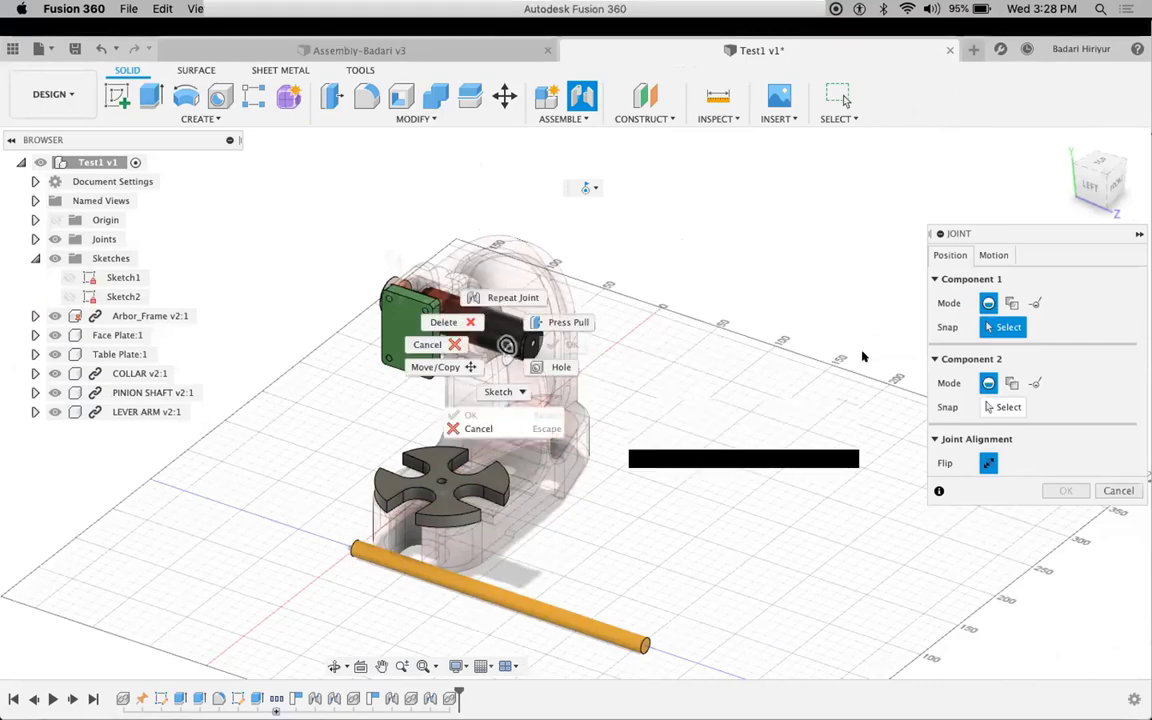
click(710, 440)
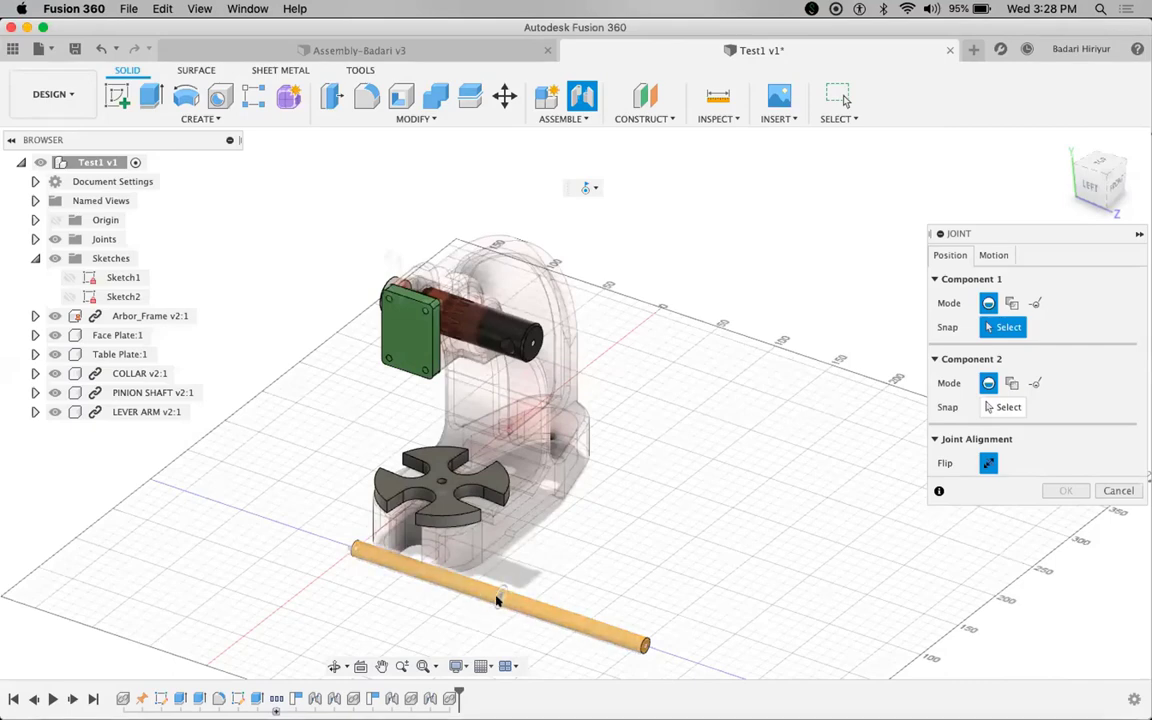
scroll(496, 600, up, 3)
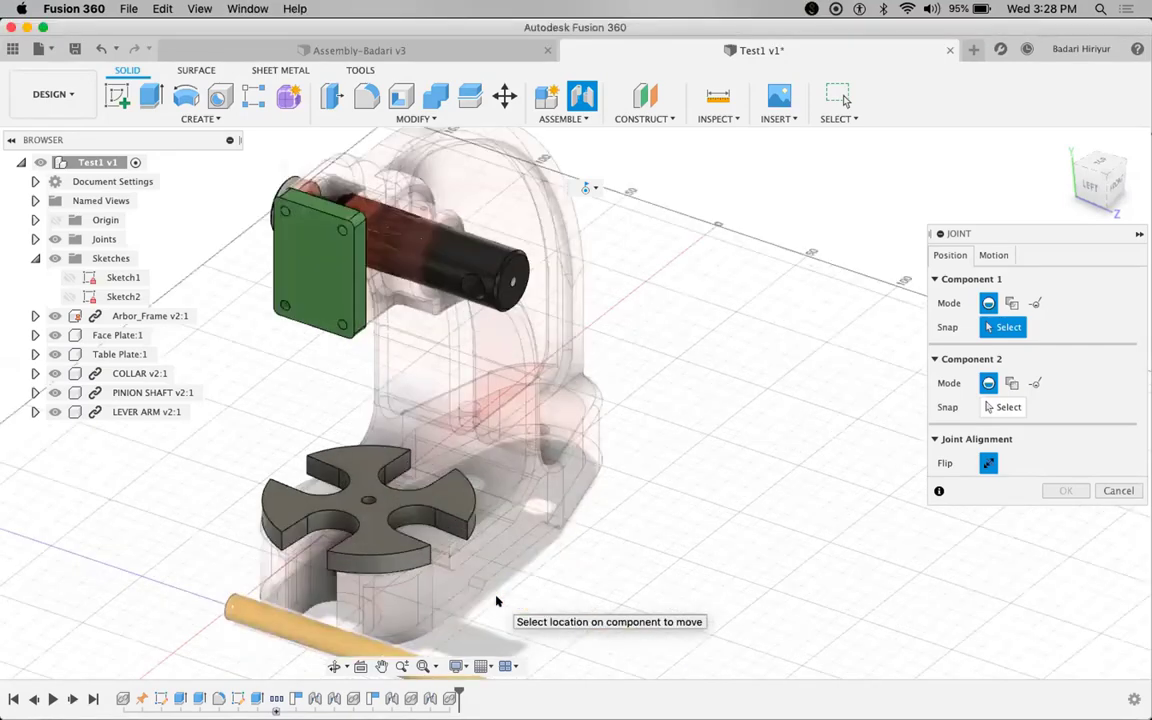
scroll(496, 604, up, 5)
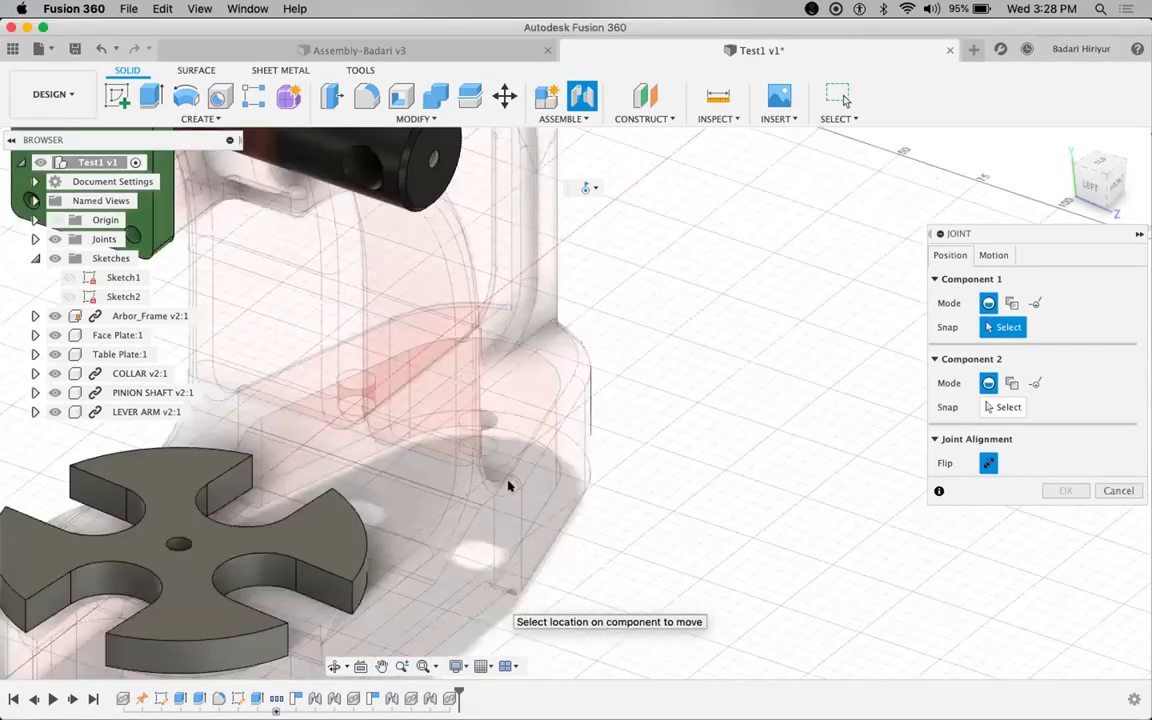
scroll(507, 483, down, 2)
scroll(510, 486, up, 2)
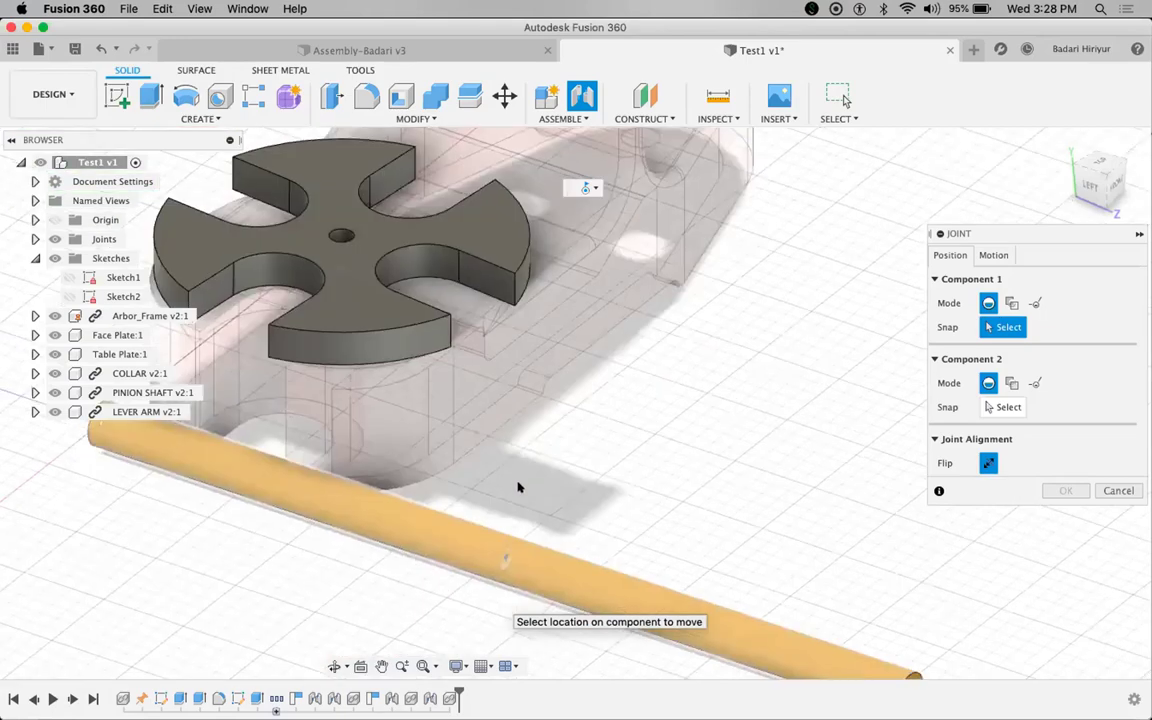
scroll(517, 485, down, 2)
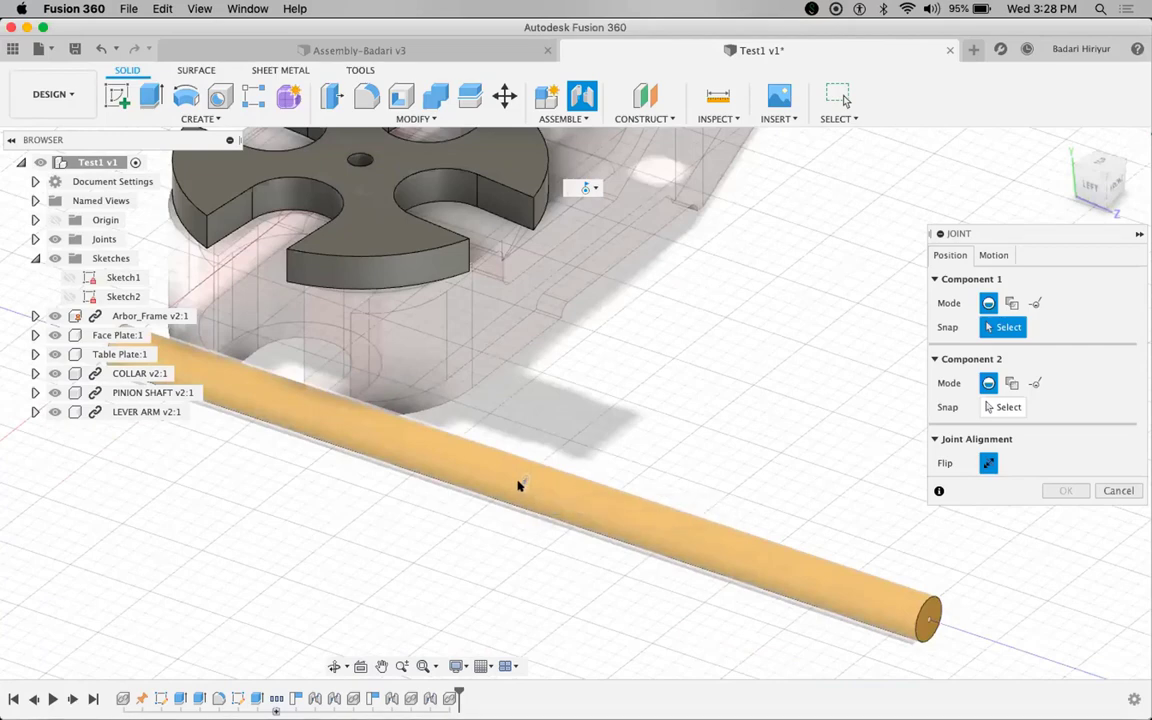
click(517, 485)
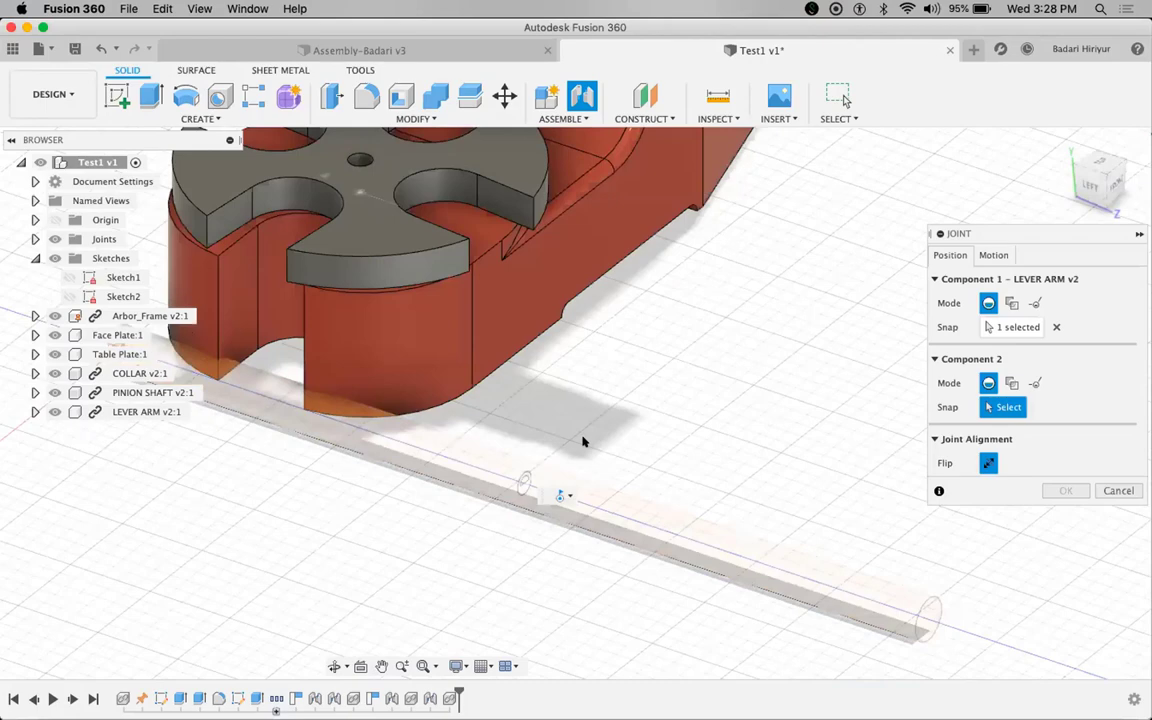
- Snap the joint's second component to the cross hole in the pinion shaft and create it with a 180-degree angle and zero offsets
scroll(583, 441, down, 5)
scroll(583, 441, down, 1)
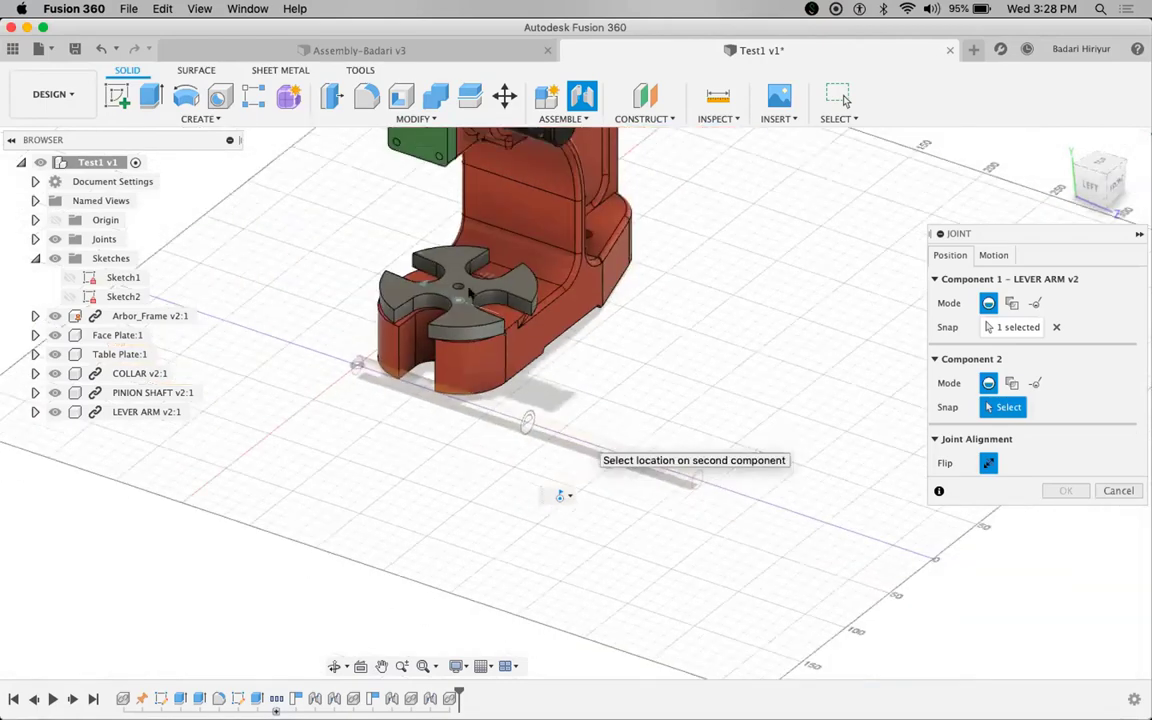
scroll(467, 291, up, 5)
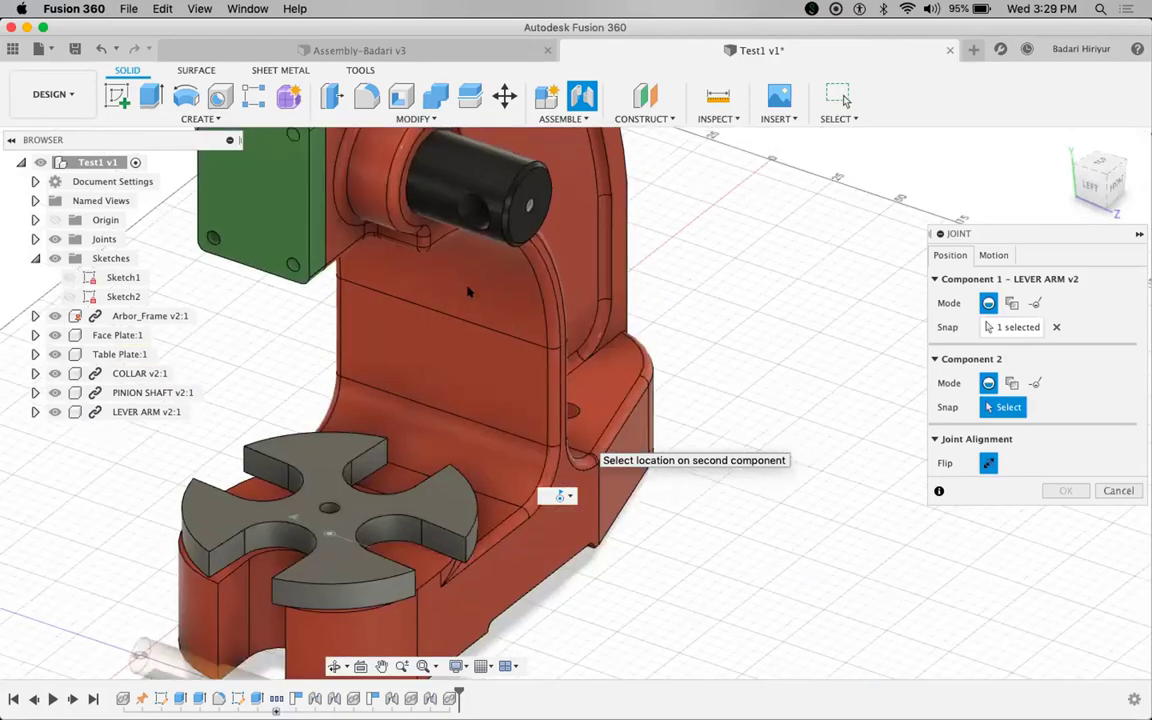
click(467, 291)
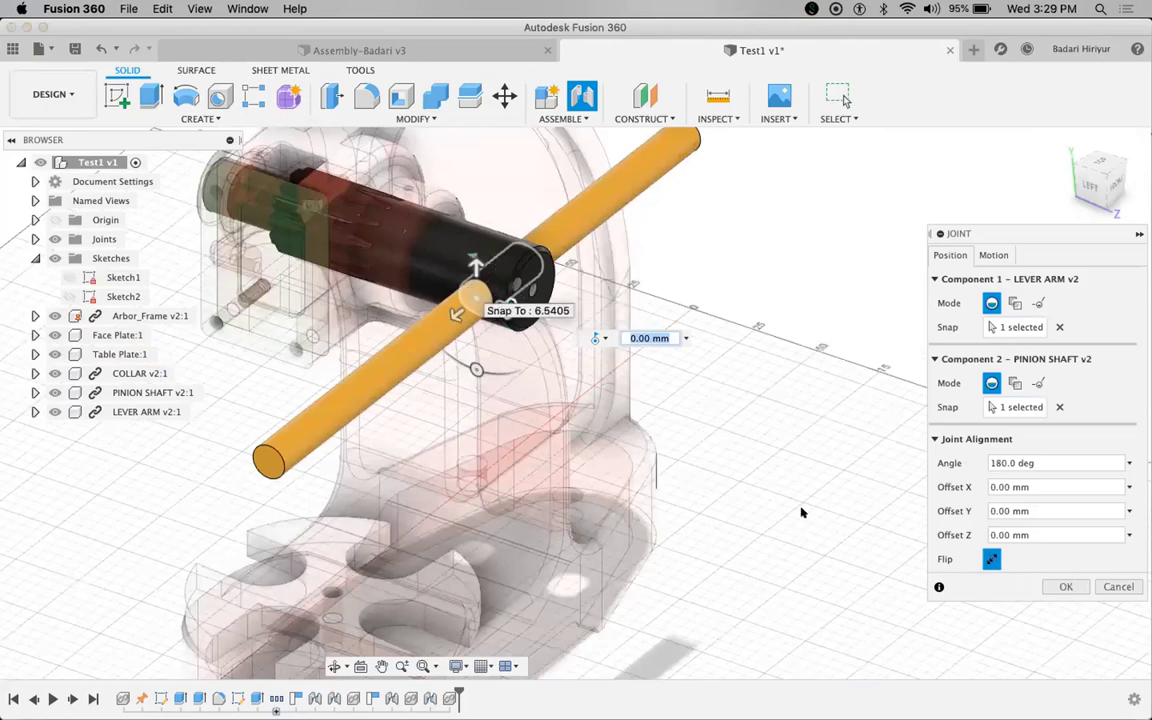
click(540, 240)
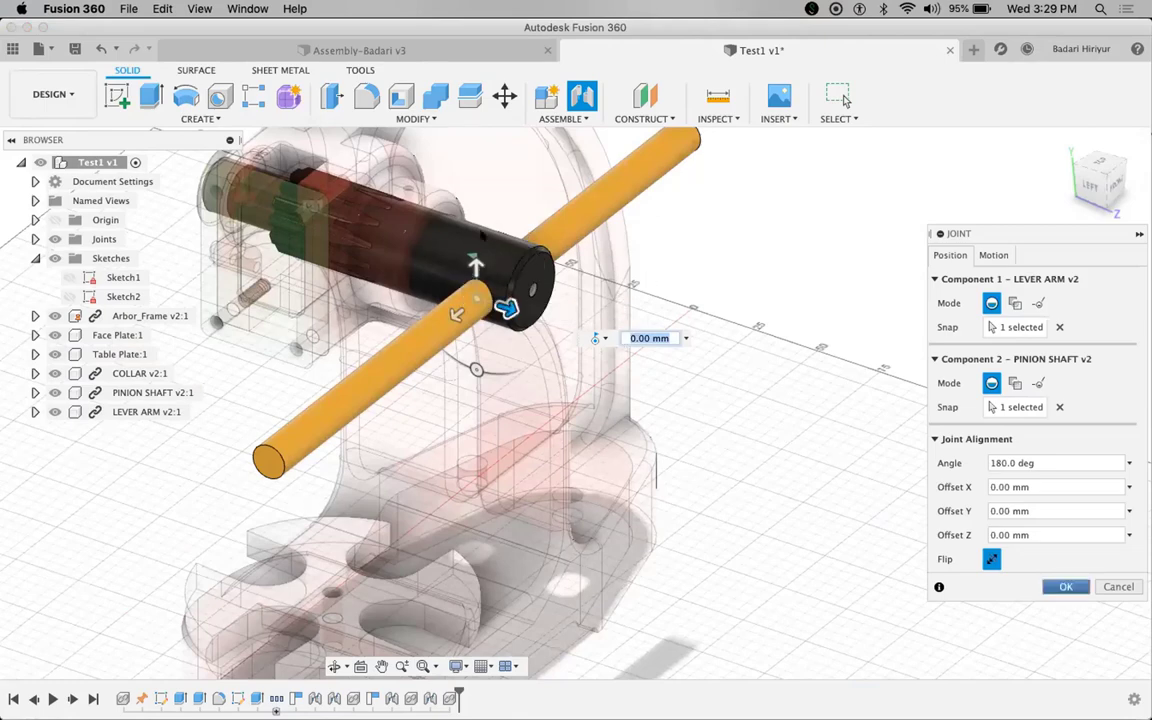
key(Return)
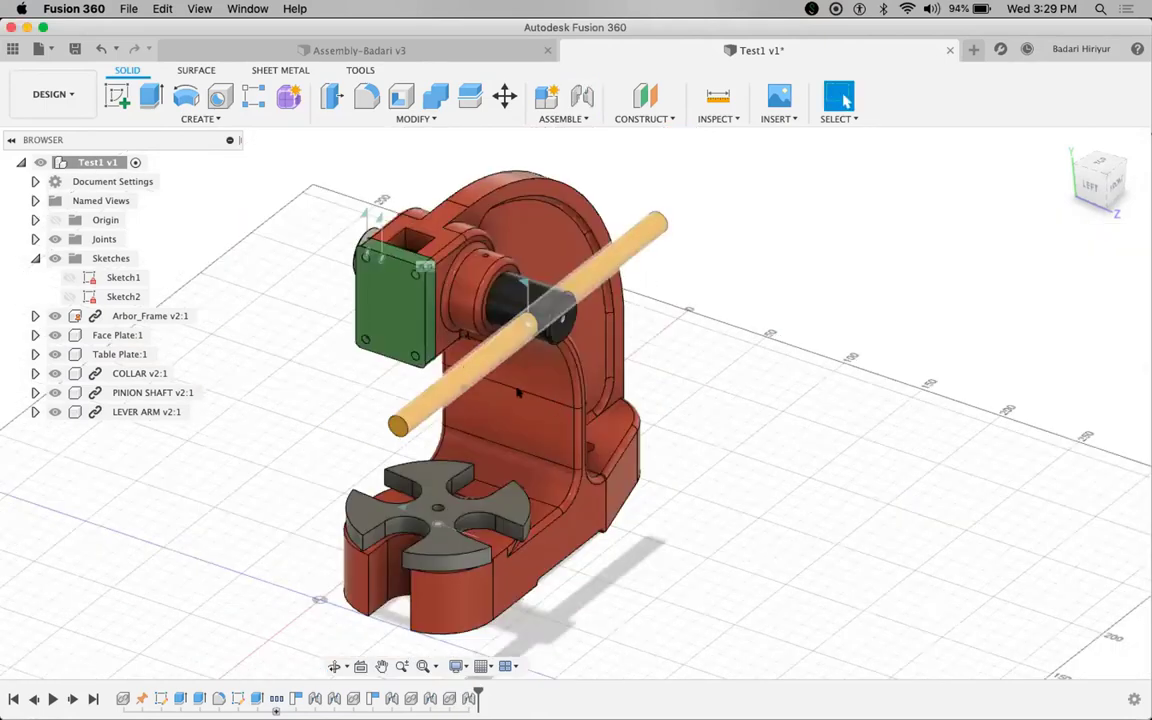
- Swing the lever arm to test its motion with the pinion shaft and inspect the assembly from several sides
drag(503, 357, 528, 332)
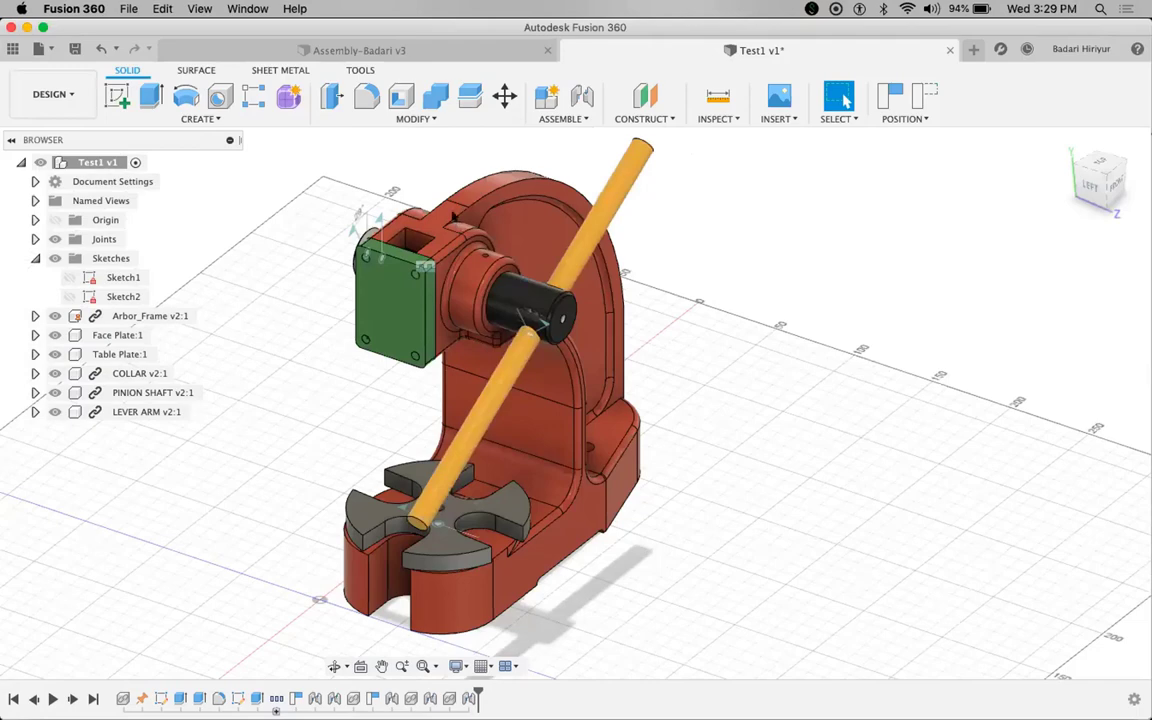
shift+middle_drag(389, 178, 424, 187)
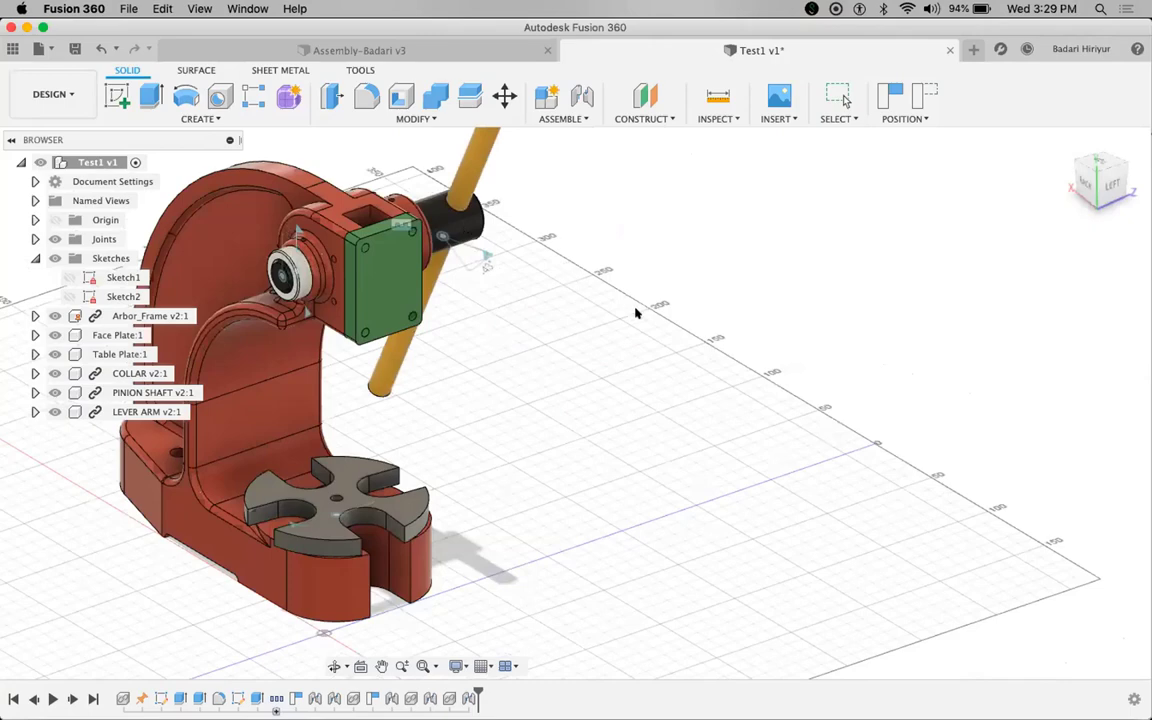
drag(587, 266, 560, 212)
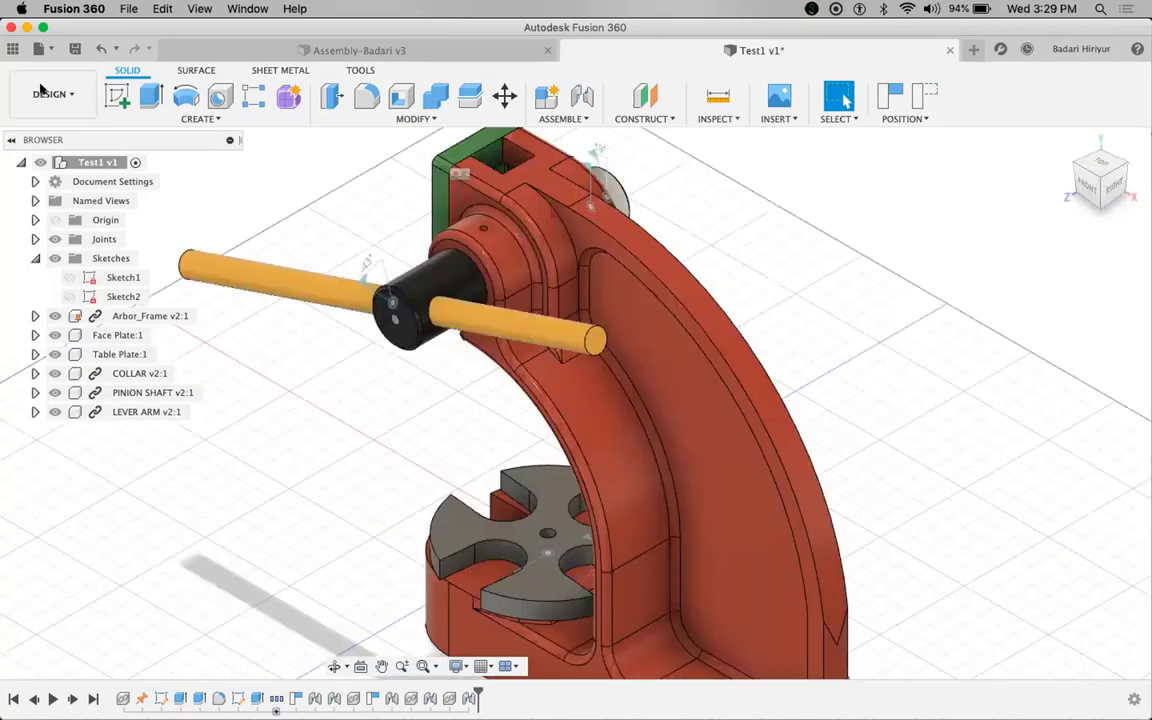
- Open the RAM part from the project to inspect its rack teeth, and close it again
click(41, 90)
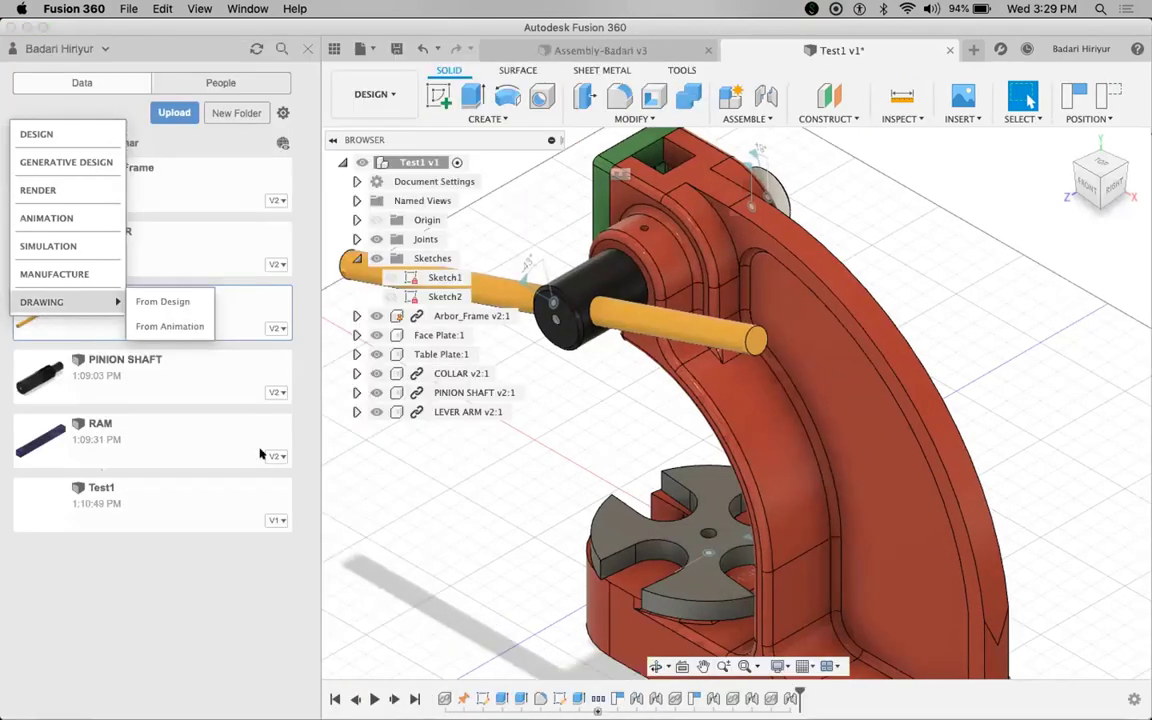
click(168, 405)
double_click(239, 412)
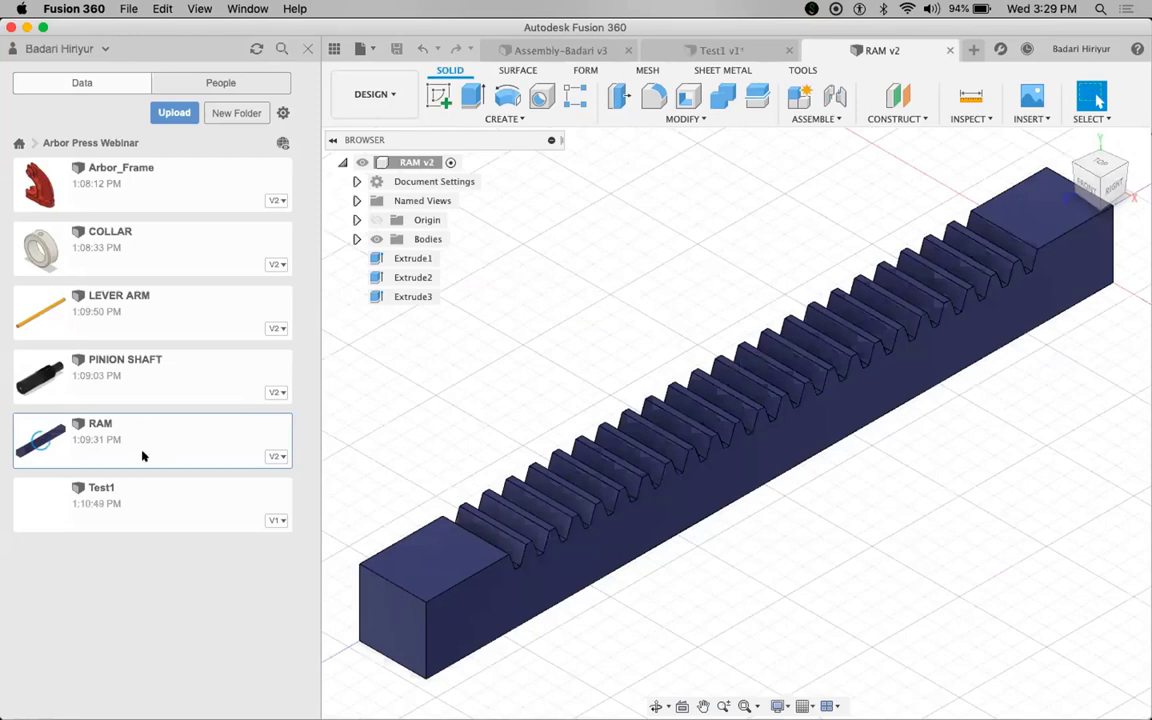
key(super+w)
- Insert the RAM part into the current design, moved -83.472 mm in X away from the frame
right_click(188, 479)
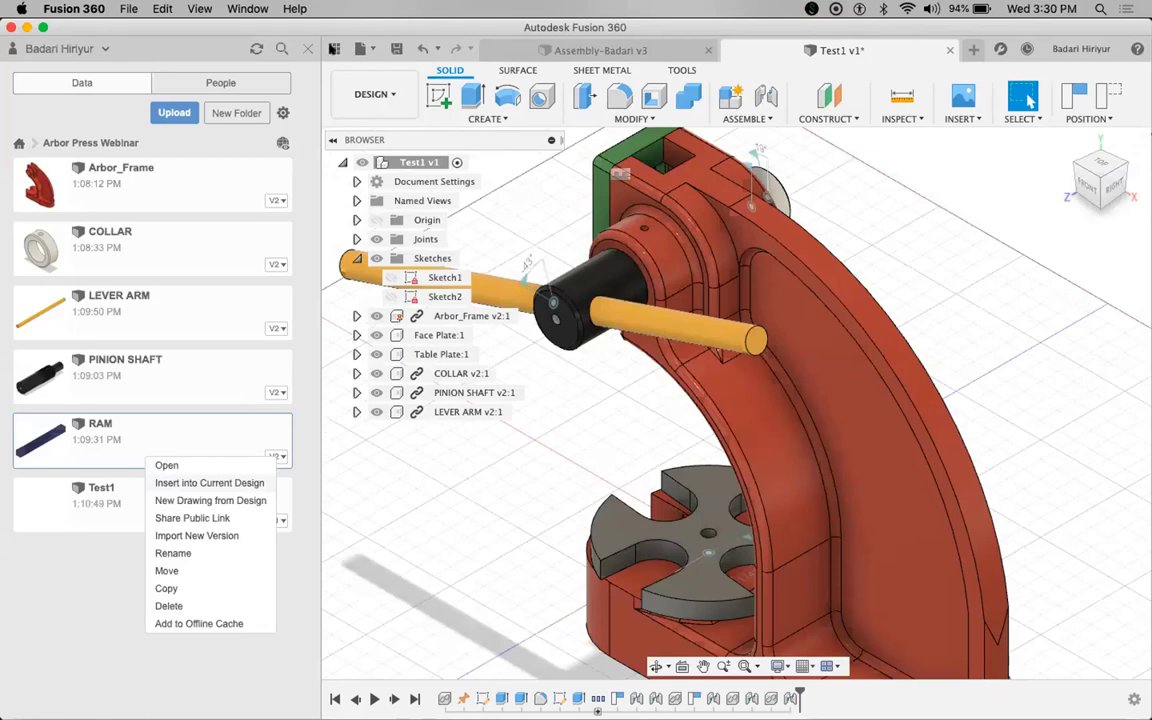
click(209, 483)
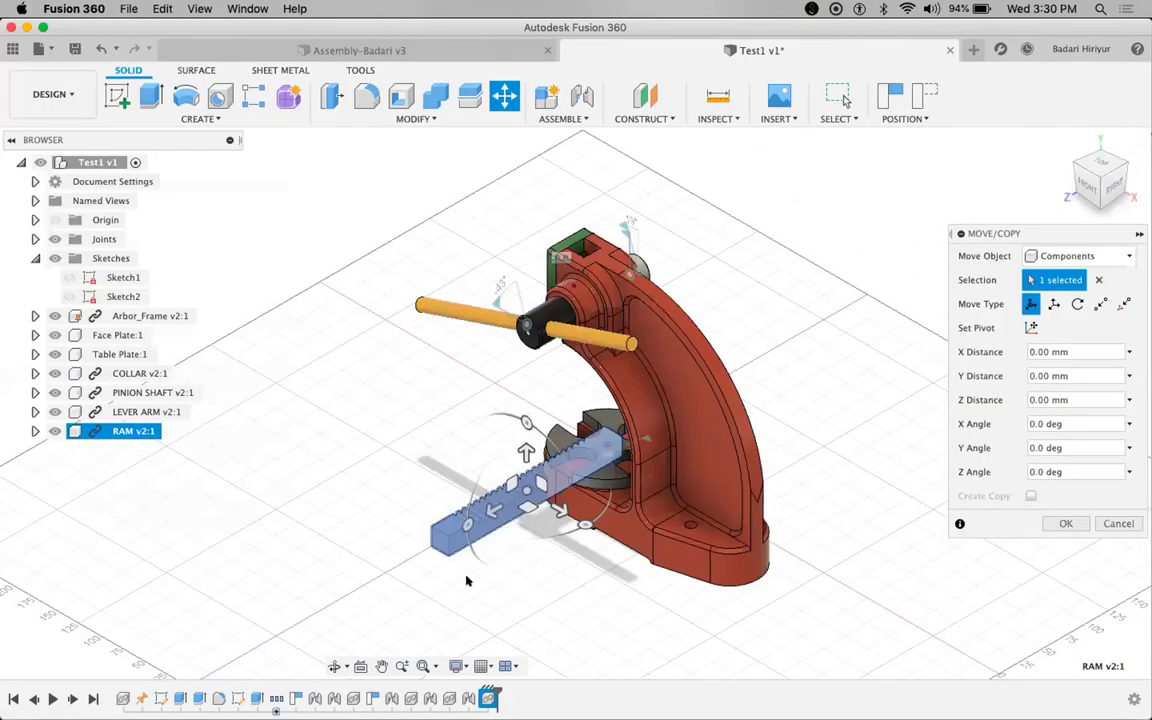
drag(560, 510, 487, 468)
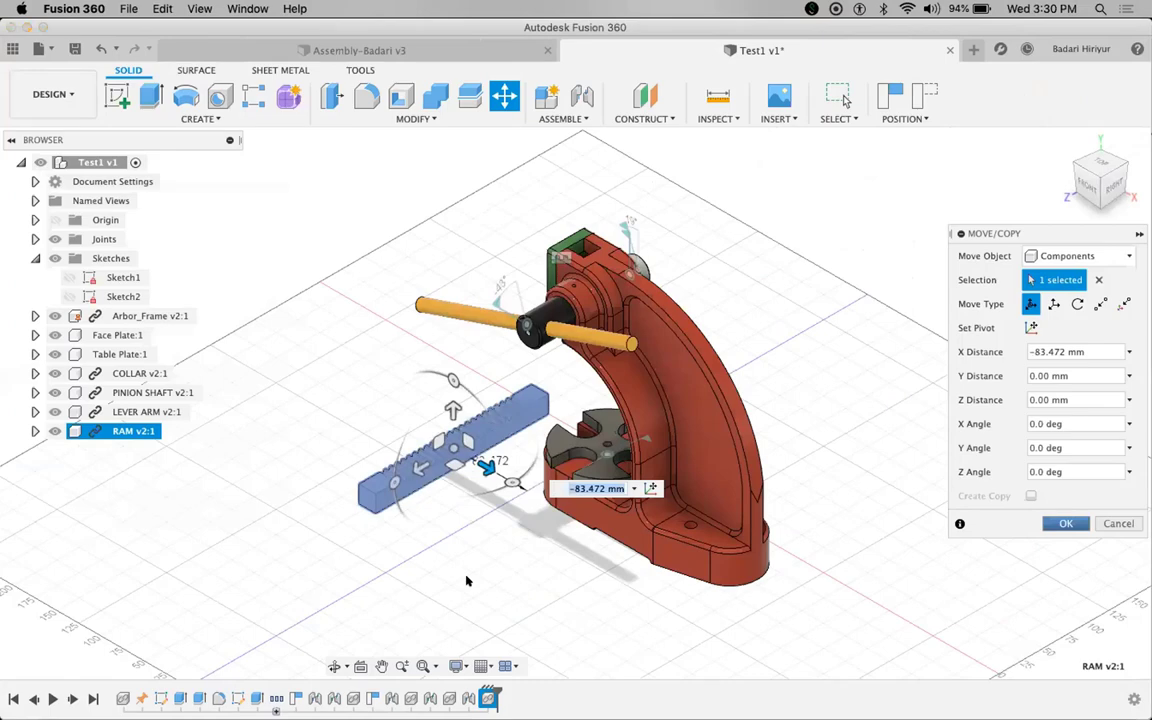
key(Return)
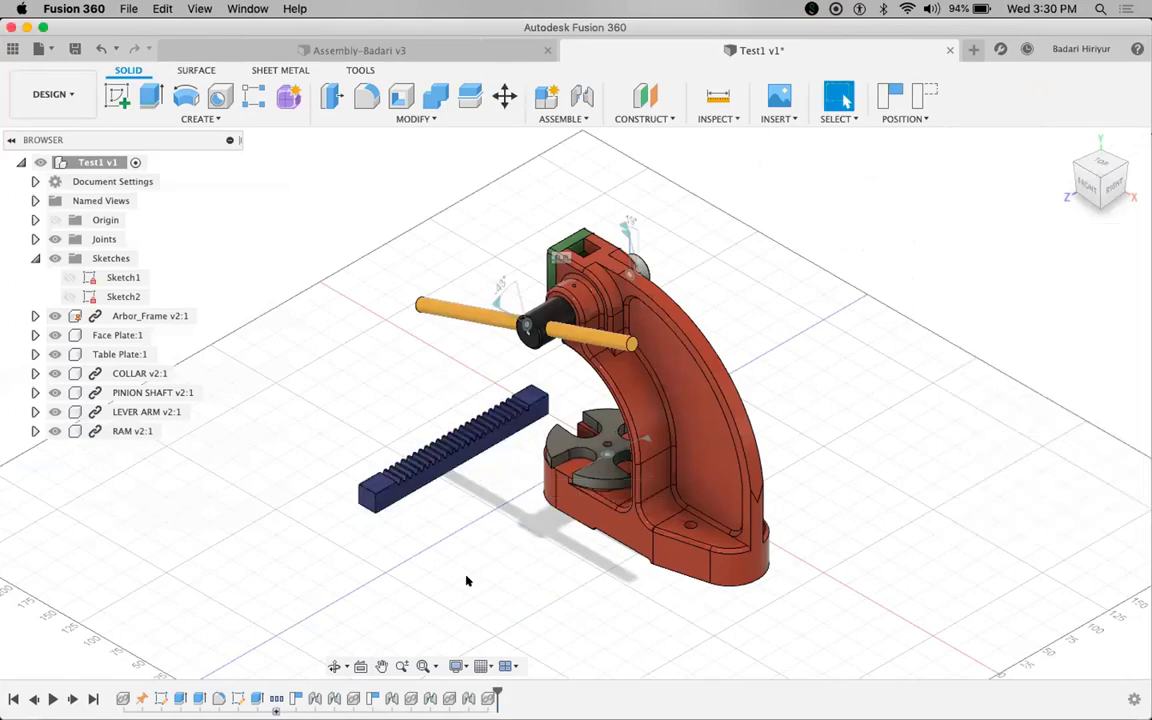
- Select an inner face of the rectangular opening in the frame's head and examine where the ram has to fit
shift+middle_drag(457, 170, 326, 397)
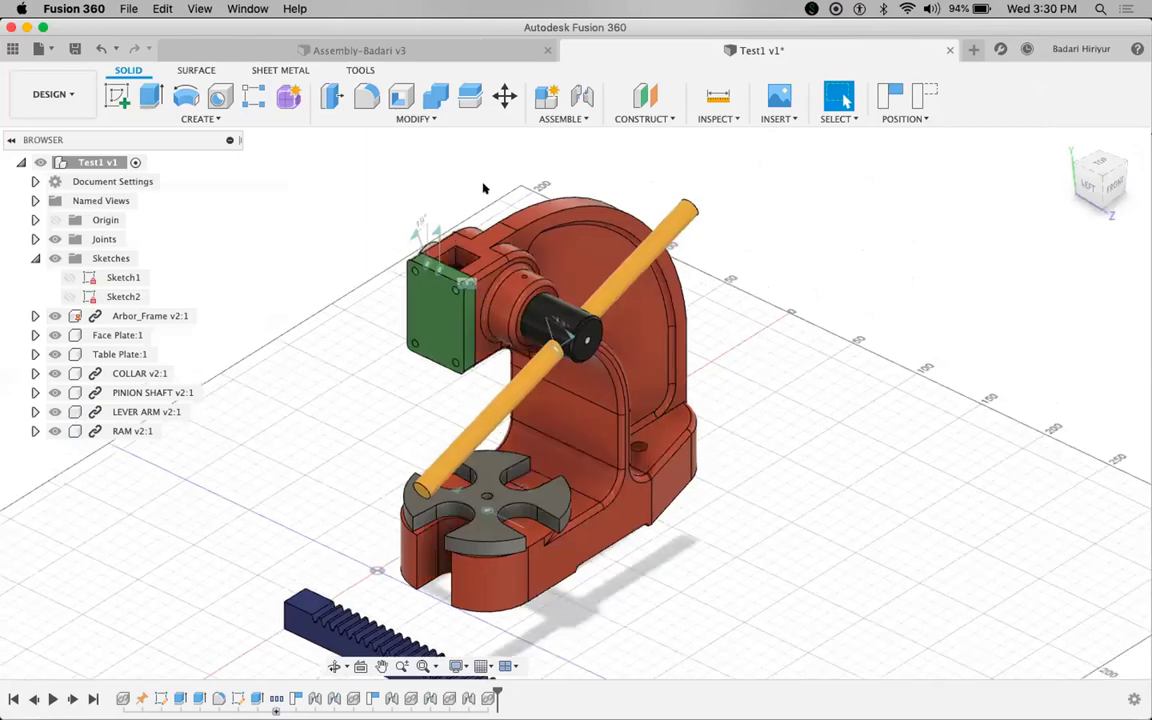
scroll(317, 468, up, 3)
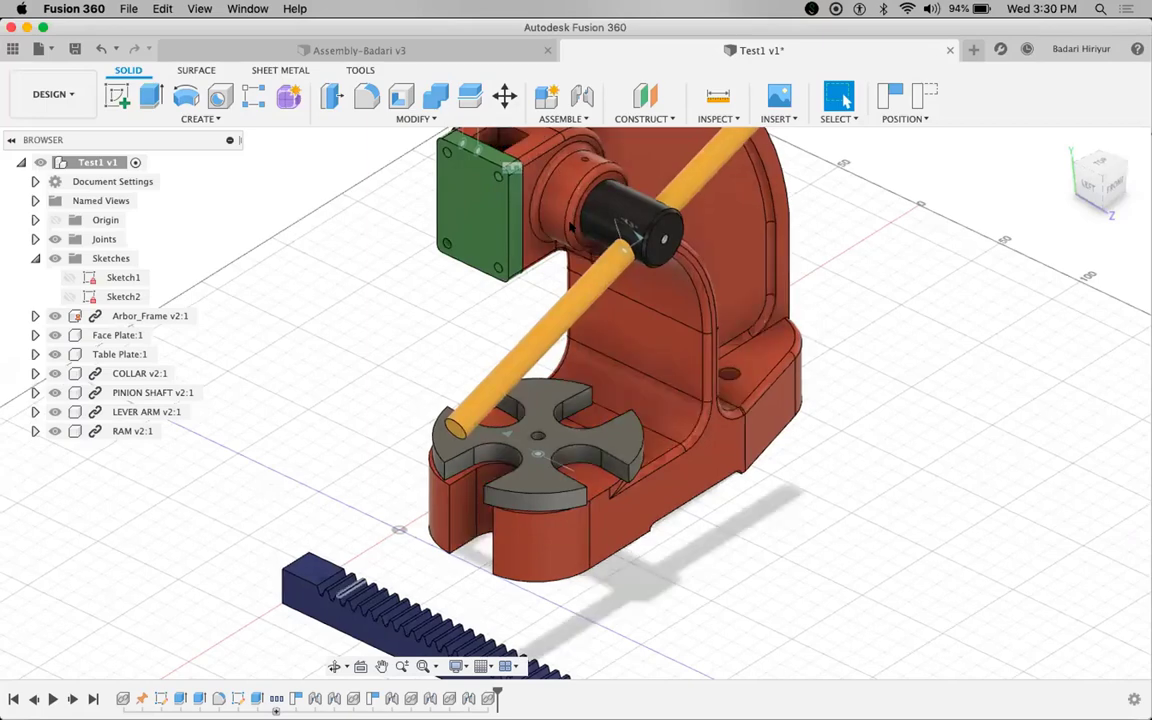
click(484, 200)
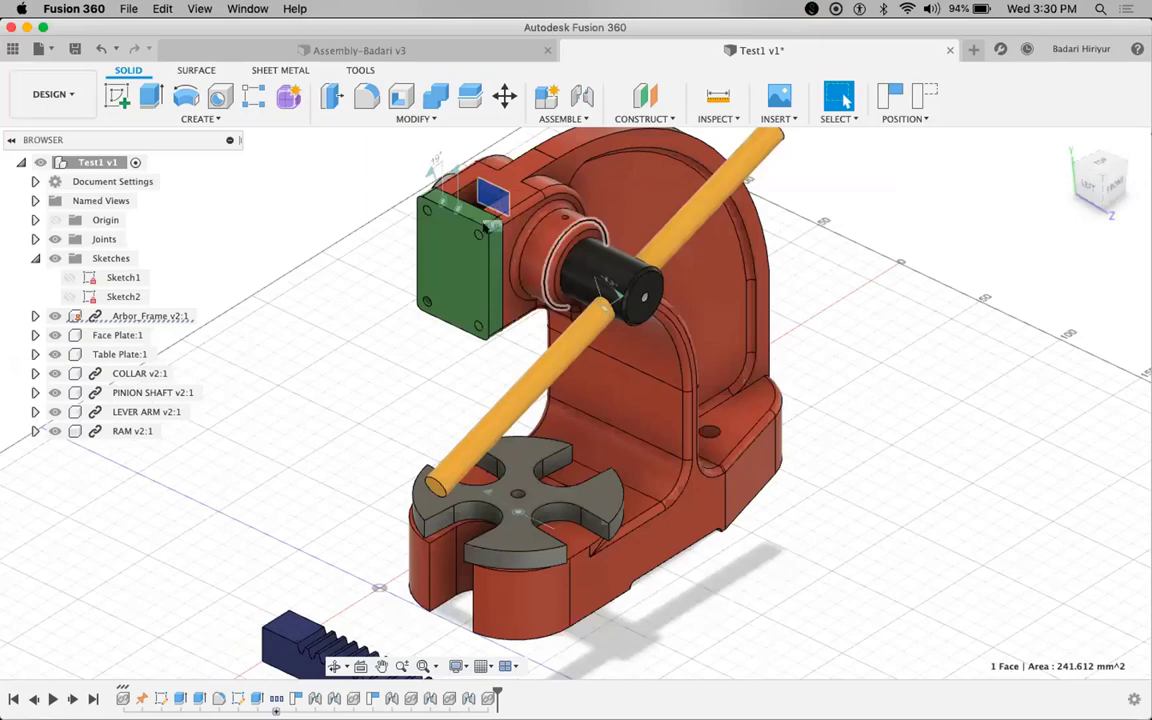
shift+middle_drag(438, 206, 272, 380)
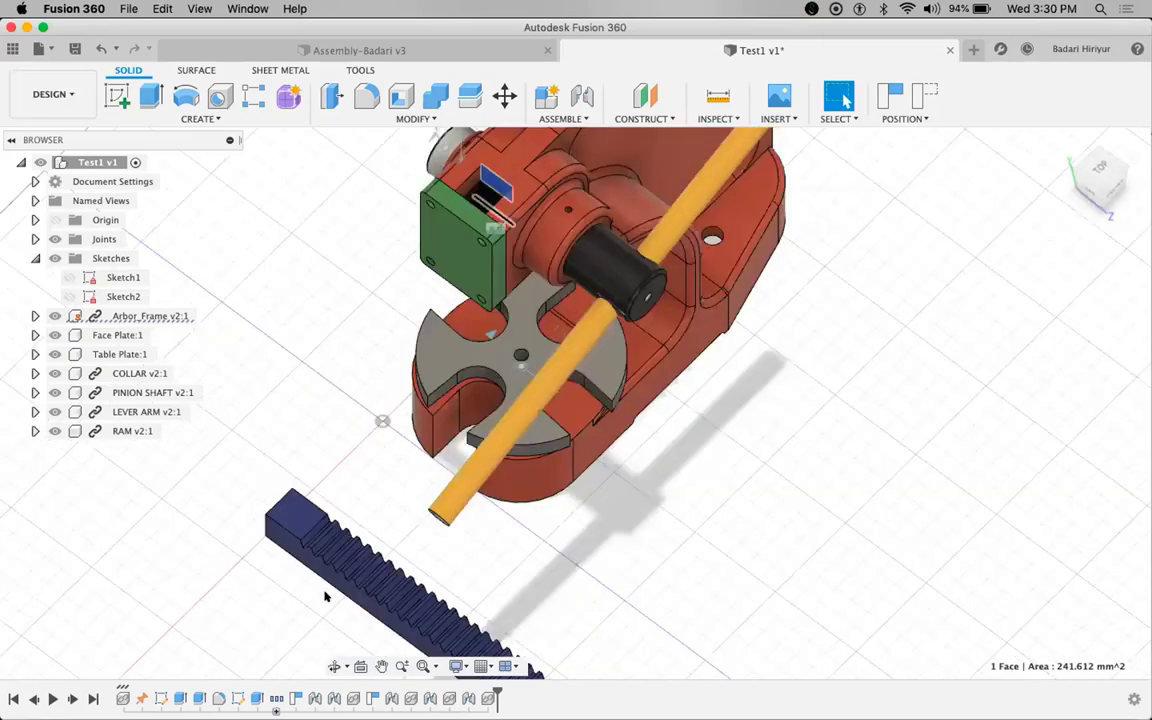
scroll(340, 538, up, 5)
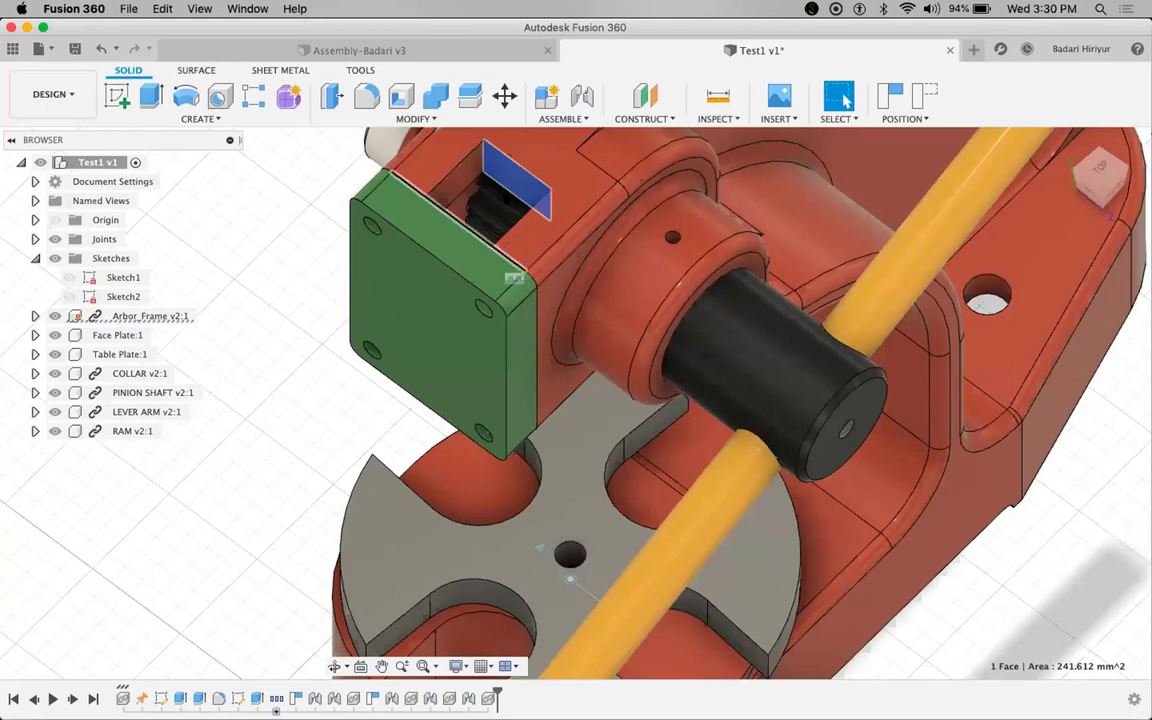
scroll(252, 561, down, 5)
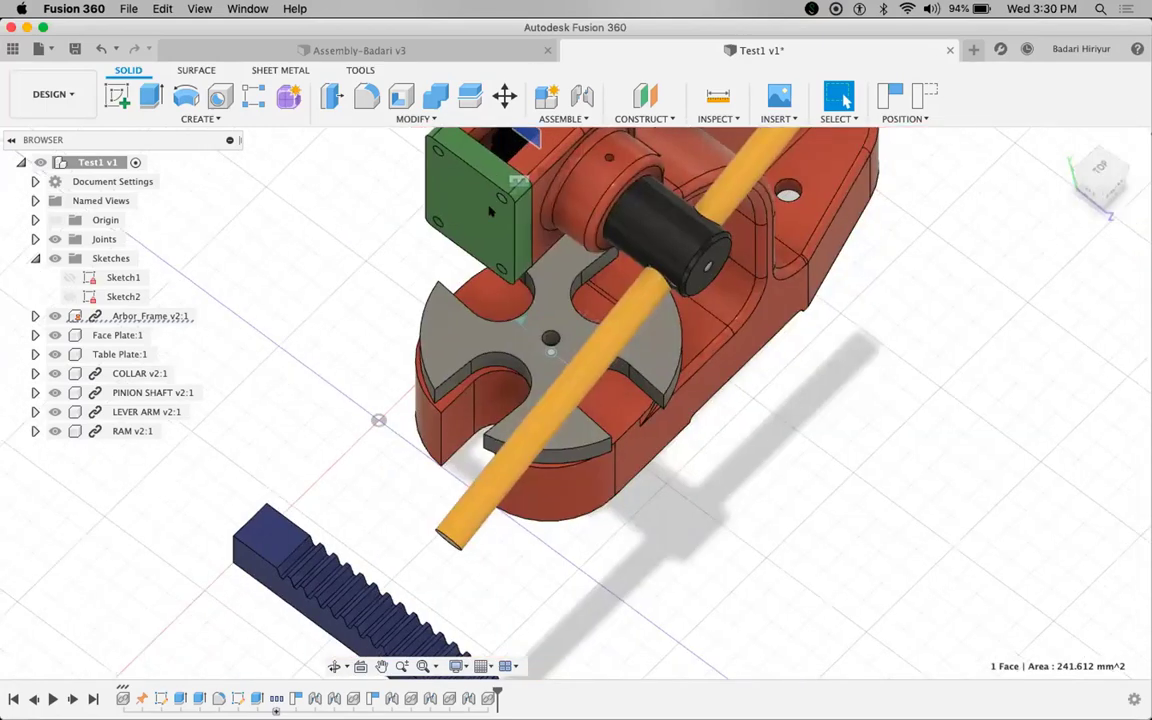
shift+middle_drag(780, 320, 841, 341)
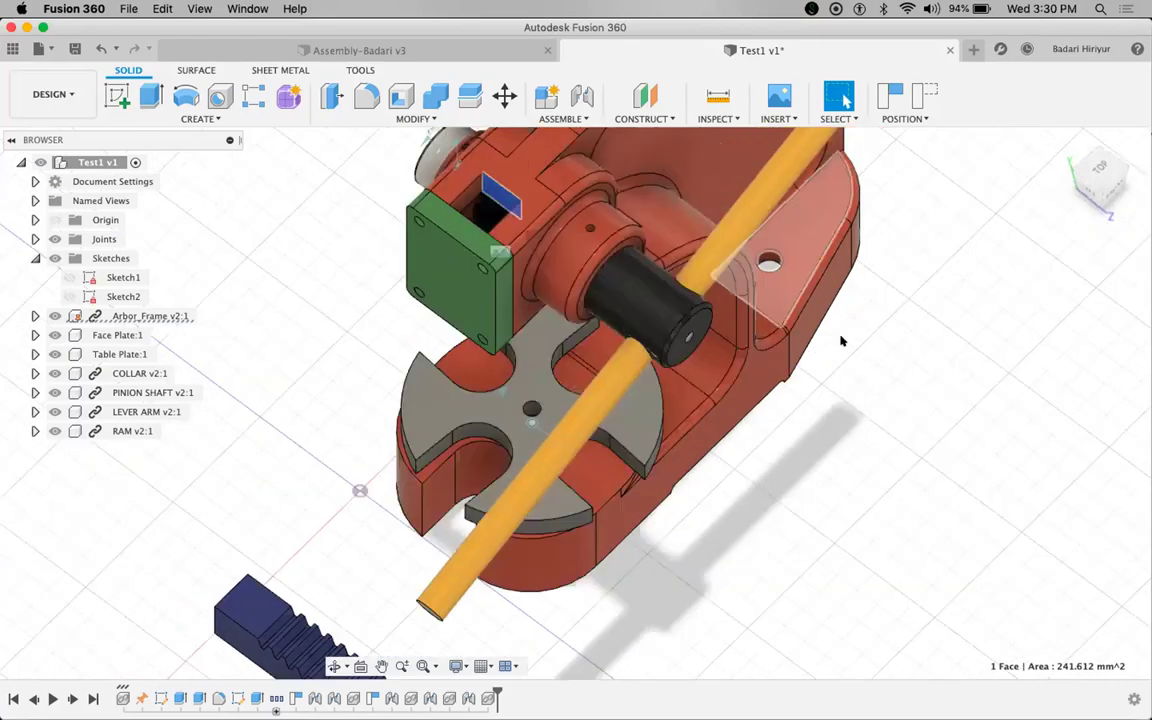
- Capture the current component positions and start a joint from the centre of the ram's flat end pad to the inner face of the frame head's opening
scroll(841, 341, down, 2)
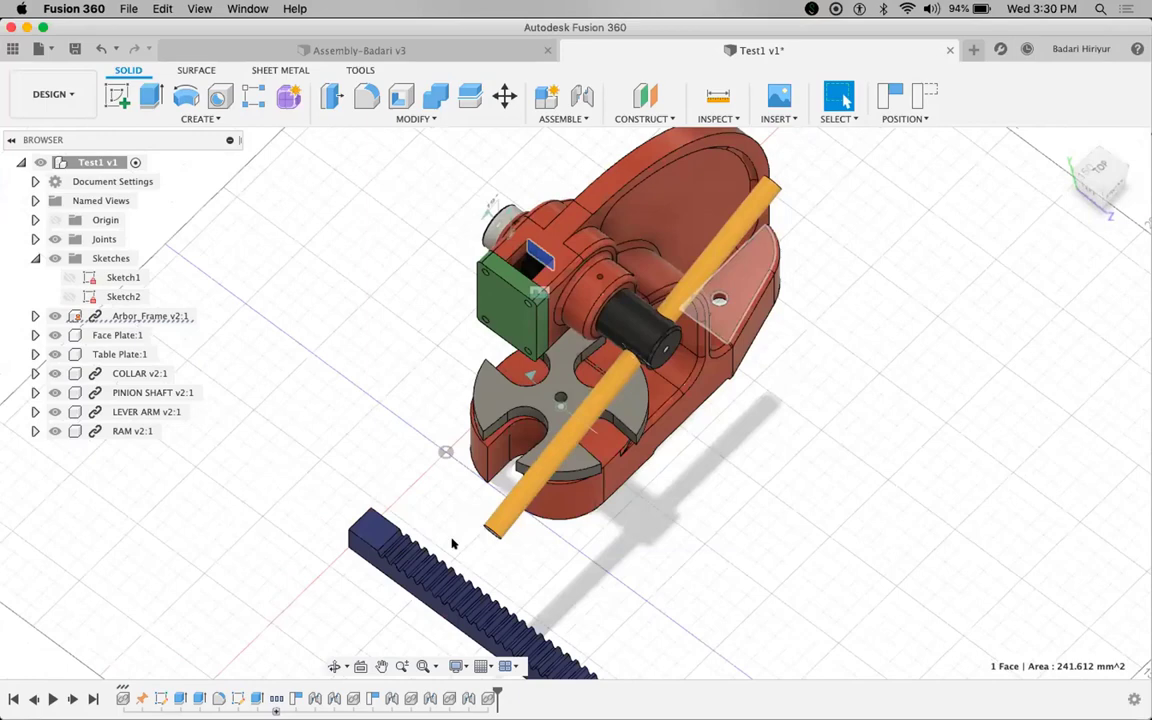
shift+middle_drag(452, 543, 455, 545)
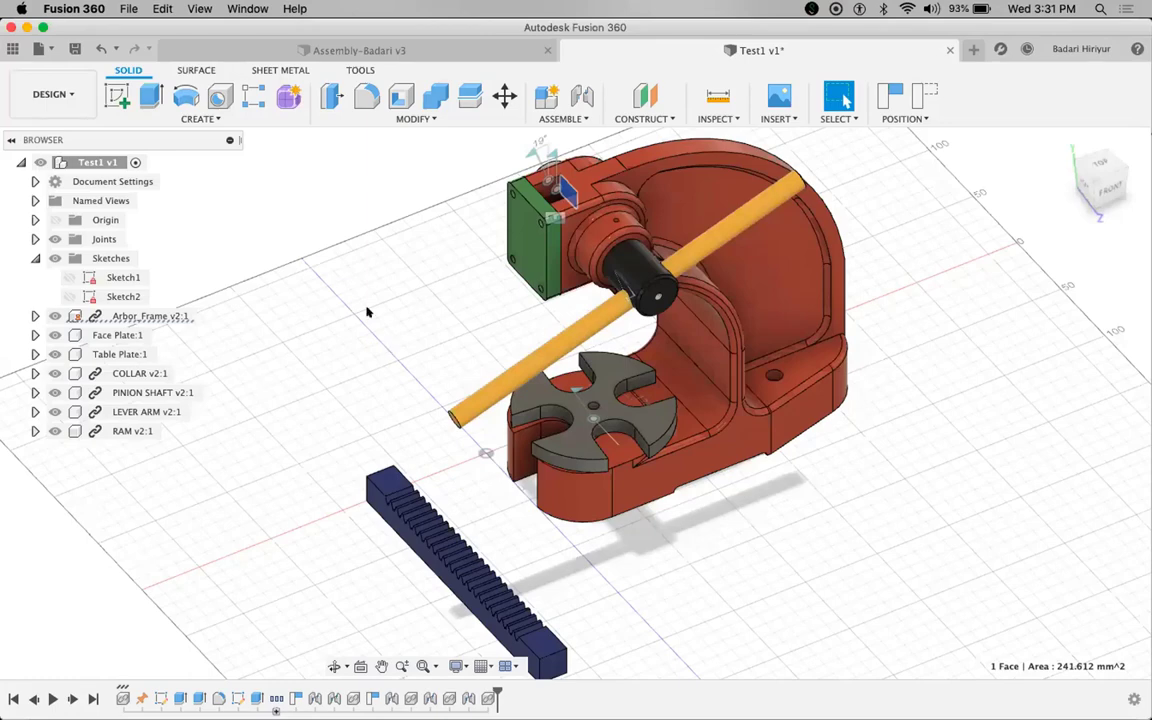
key(Escape)
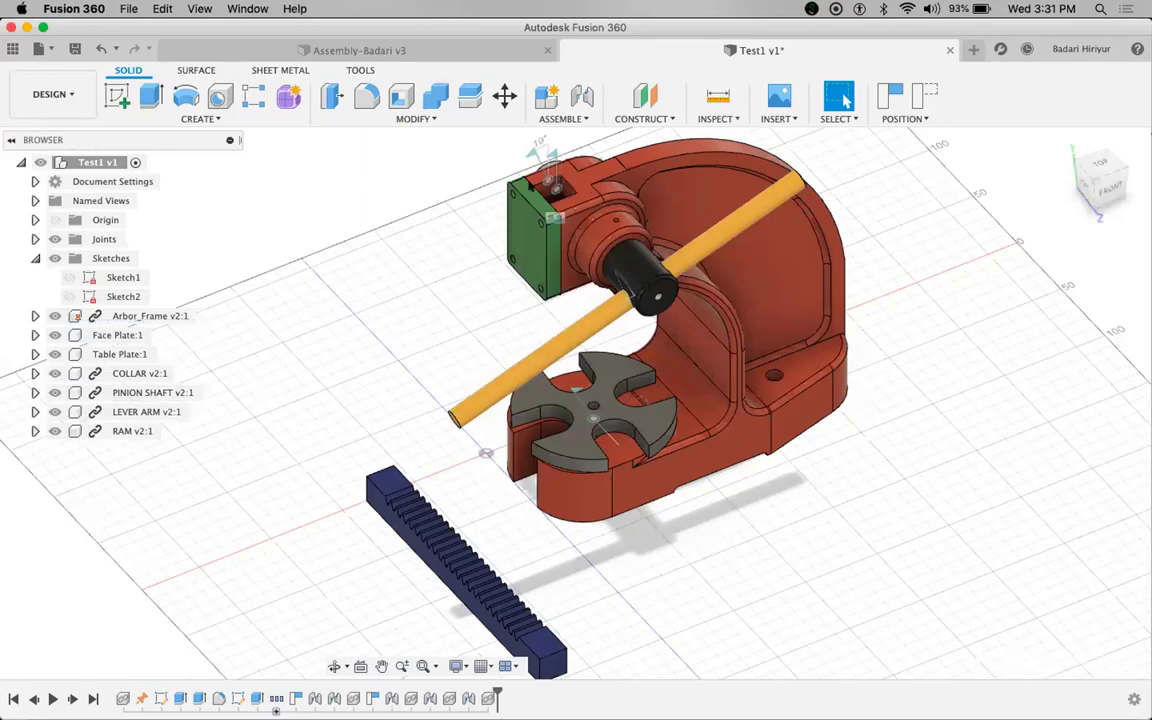
click(582, 97)
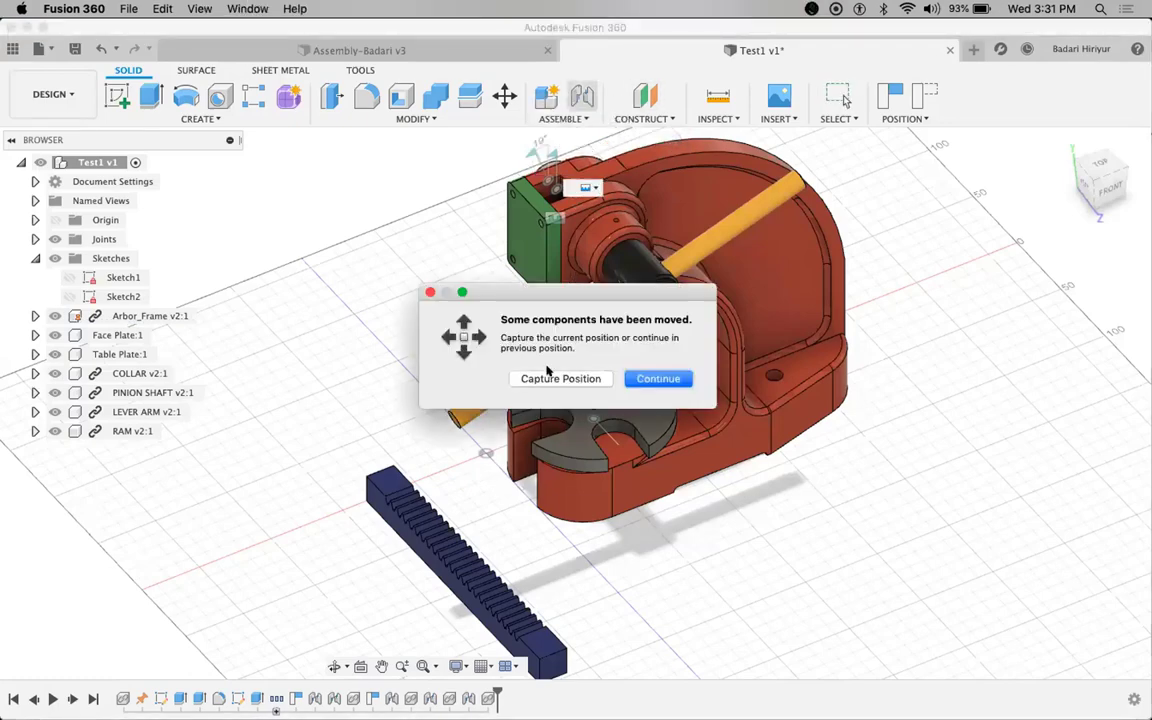
click(560, 378)
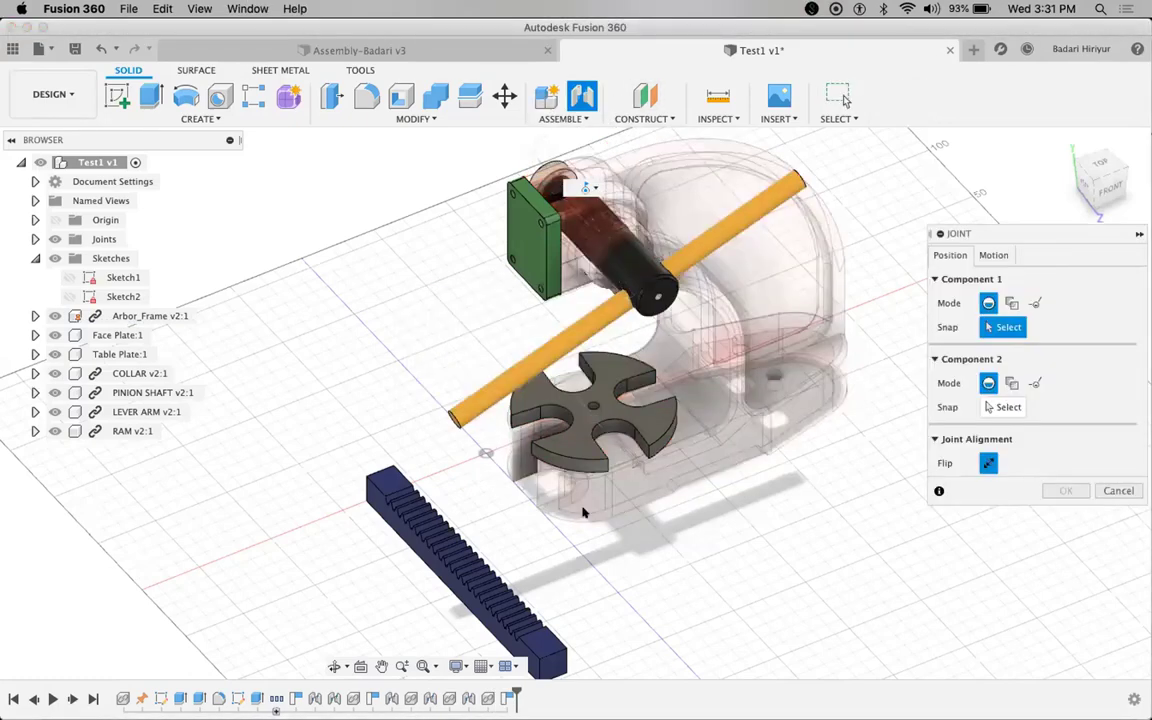
scroll(483, 602, down, 2)
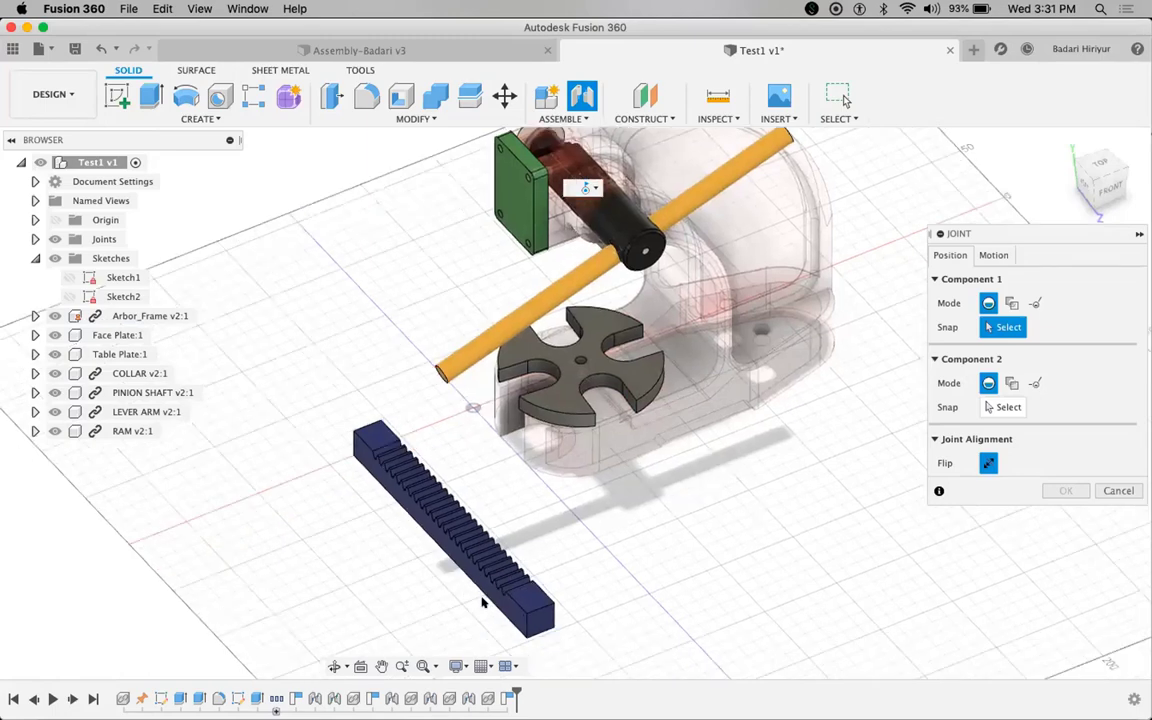
scroll(625, 445, up, 3)
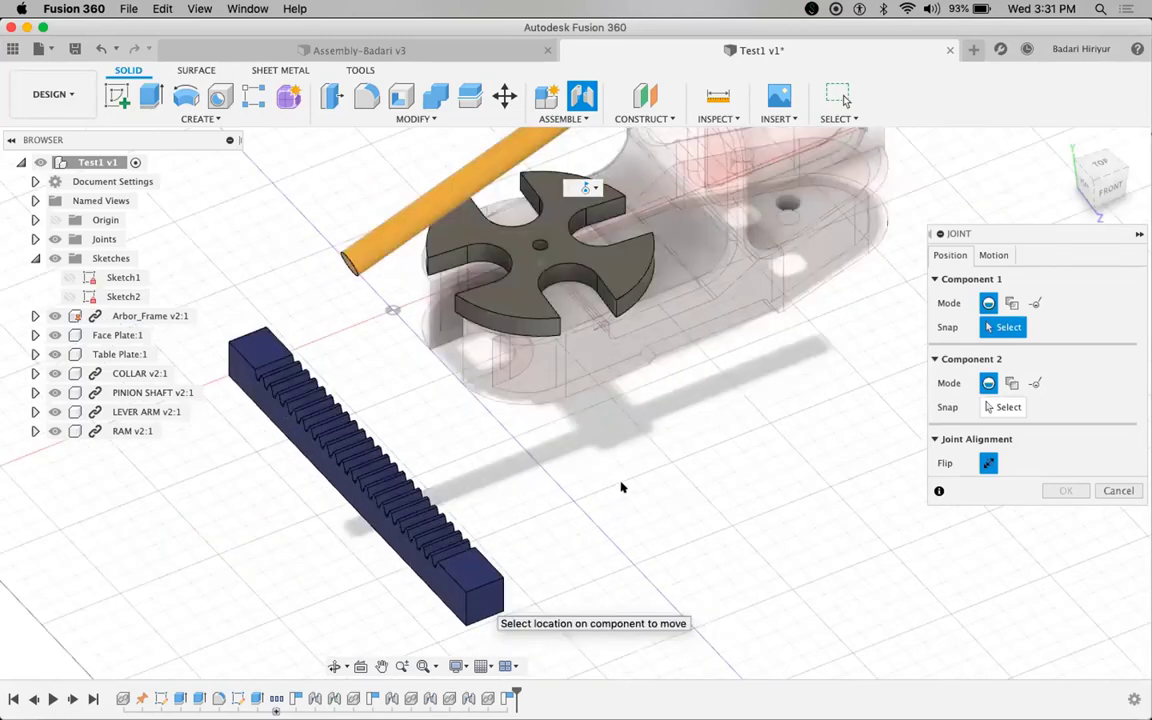
scroll(617, 481, up, 2)
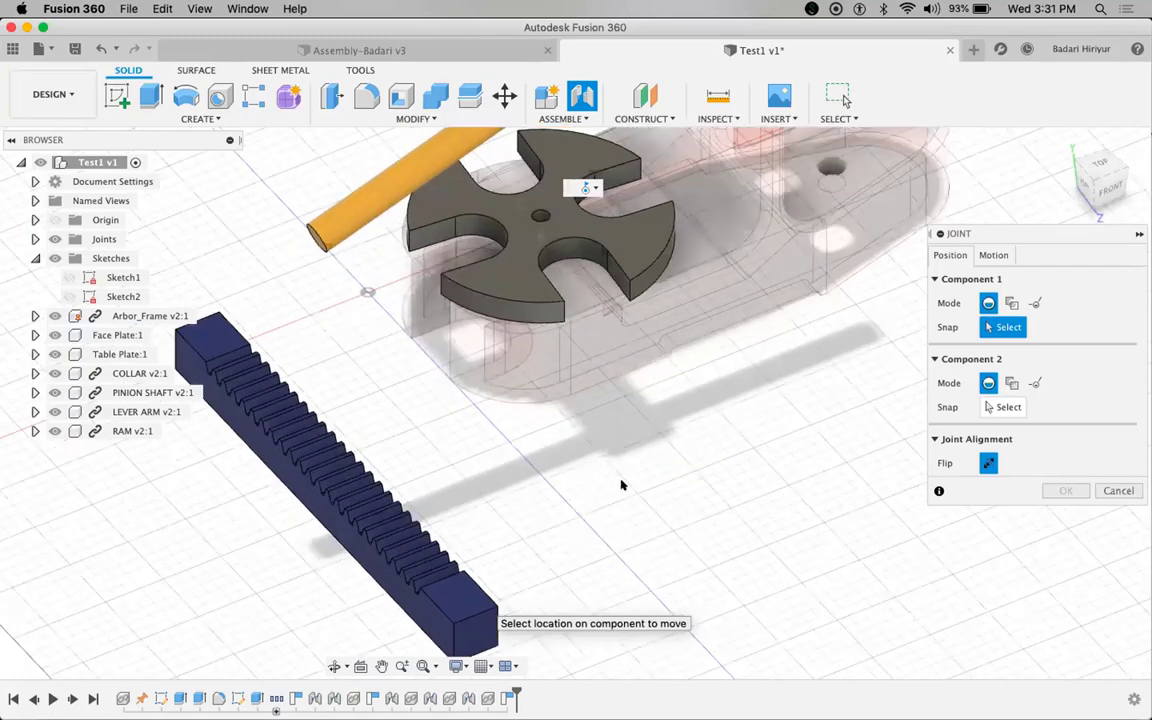
scroll(620, 485, up, 2)
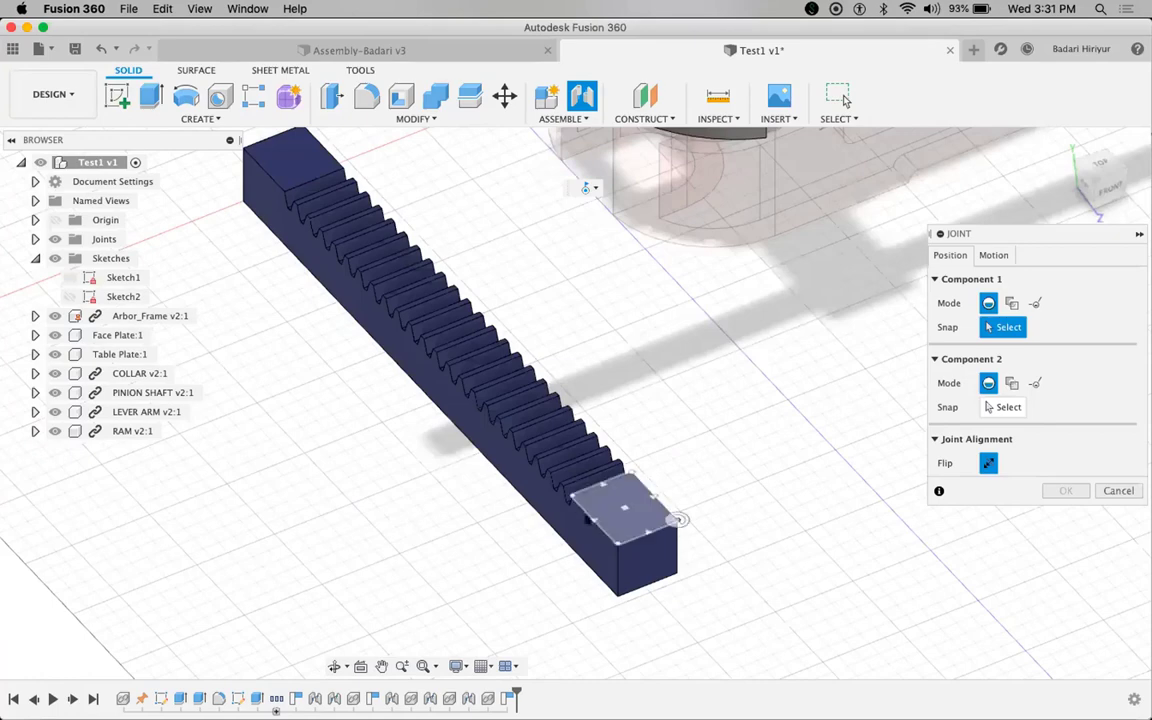
click(621, 508)
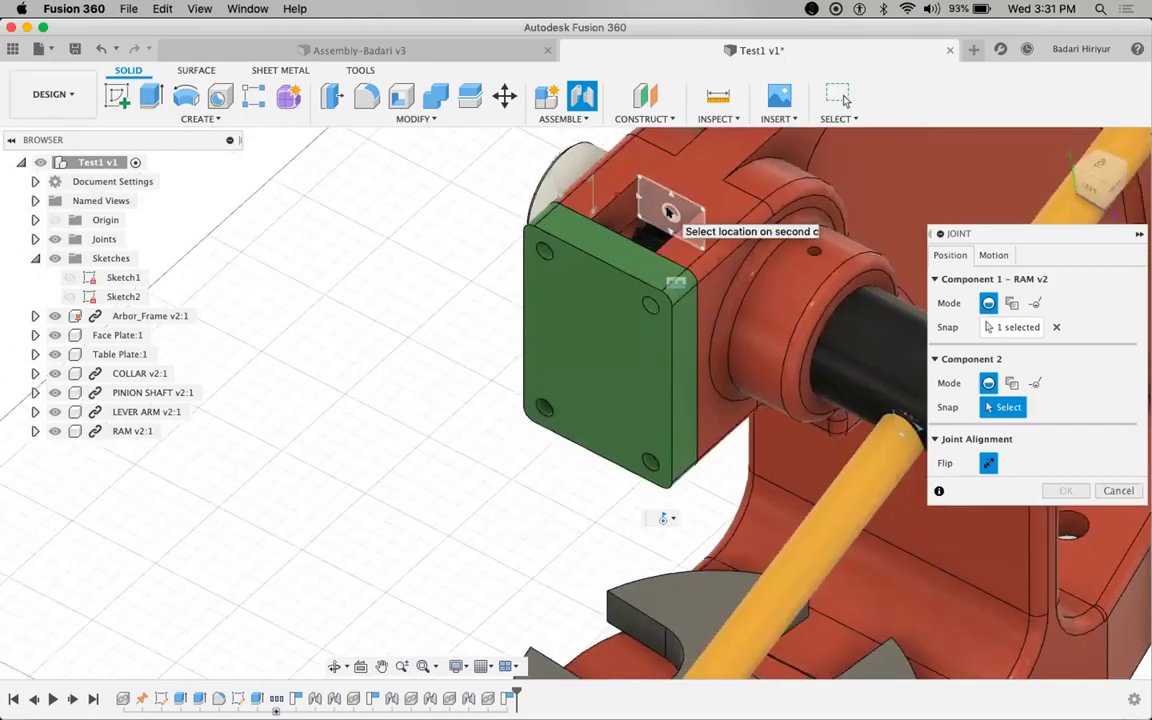
click(668, 212)
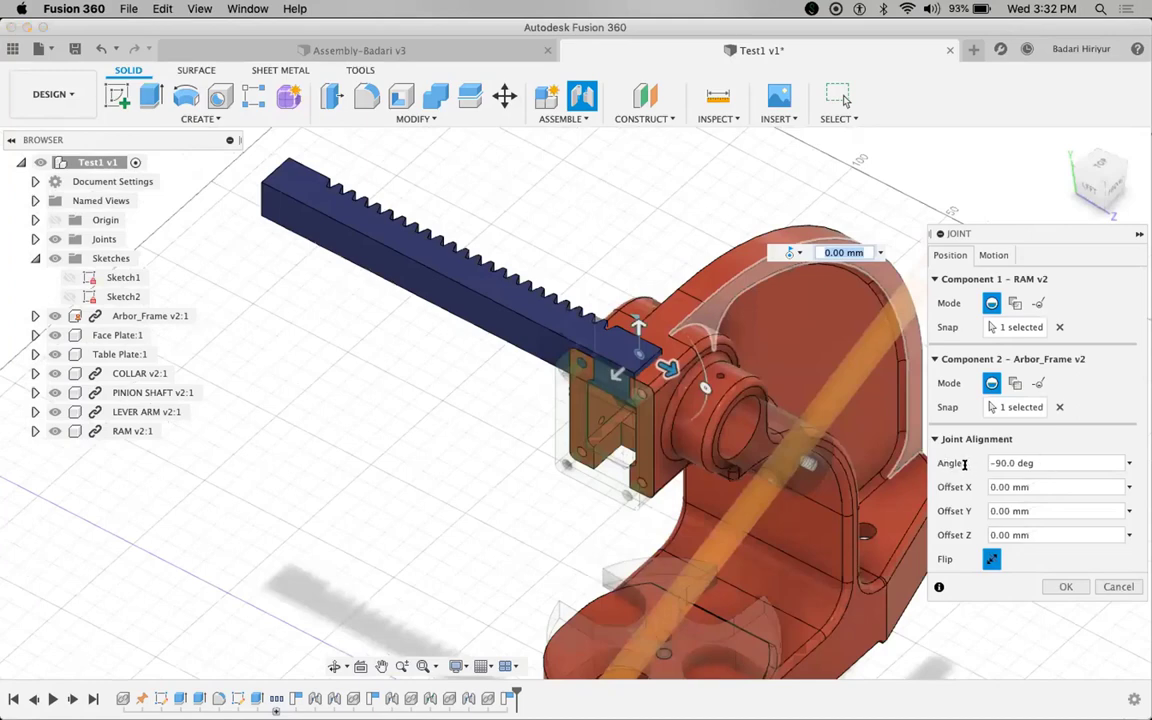
- Set the ram joint's angle to 0 and its motion to Slider along the Y axis, and create the joint
key(Return)
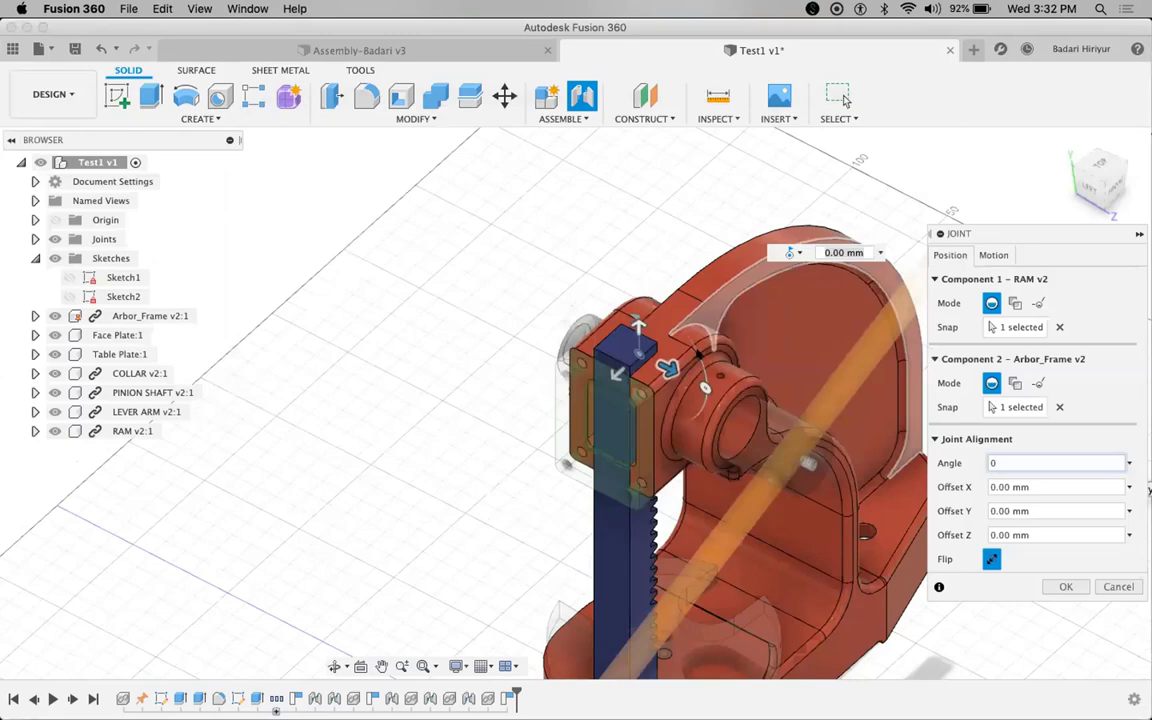
shift+middle_drag(700, 352, 581, 312)
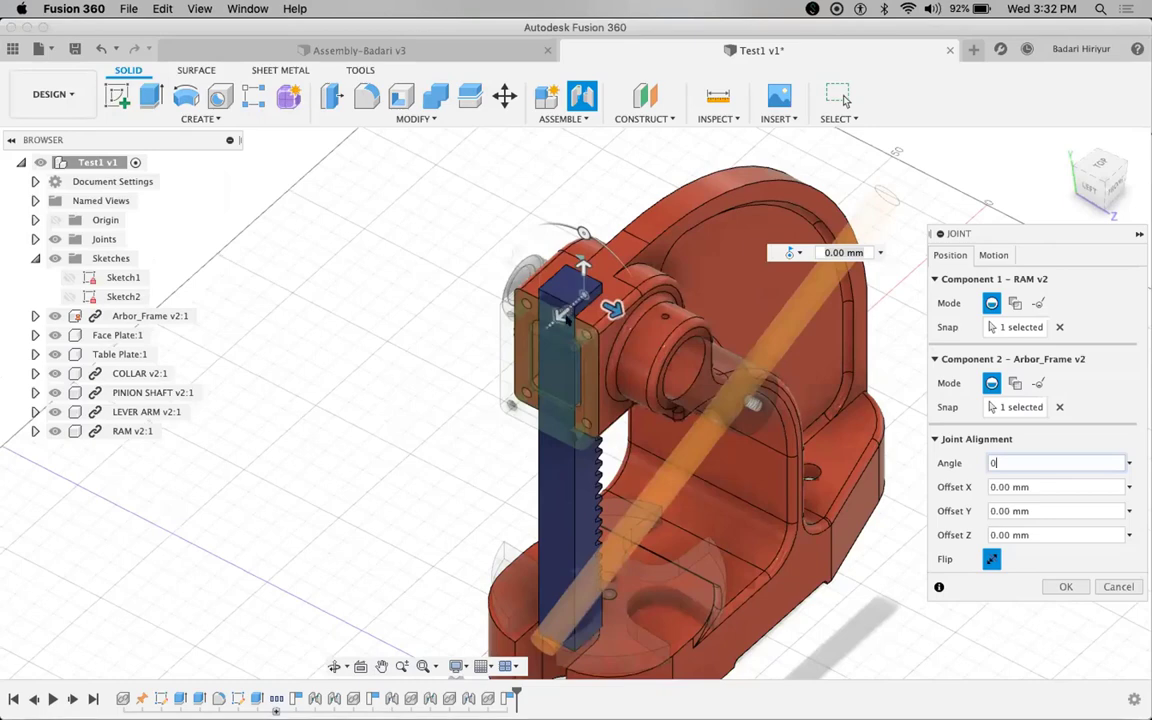
click(992, 255)
click(1015, 280)
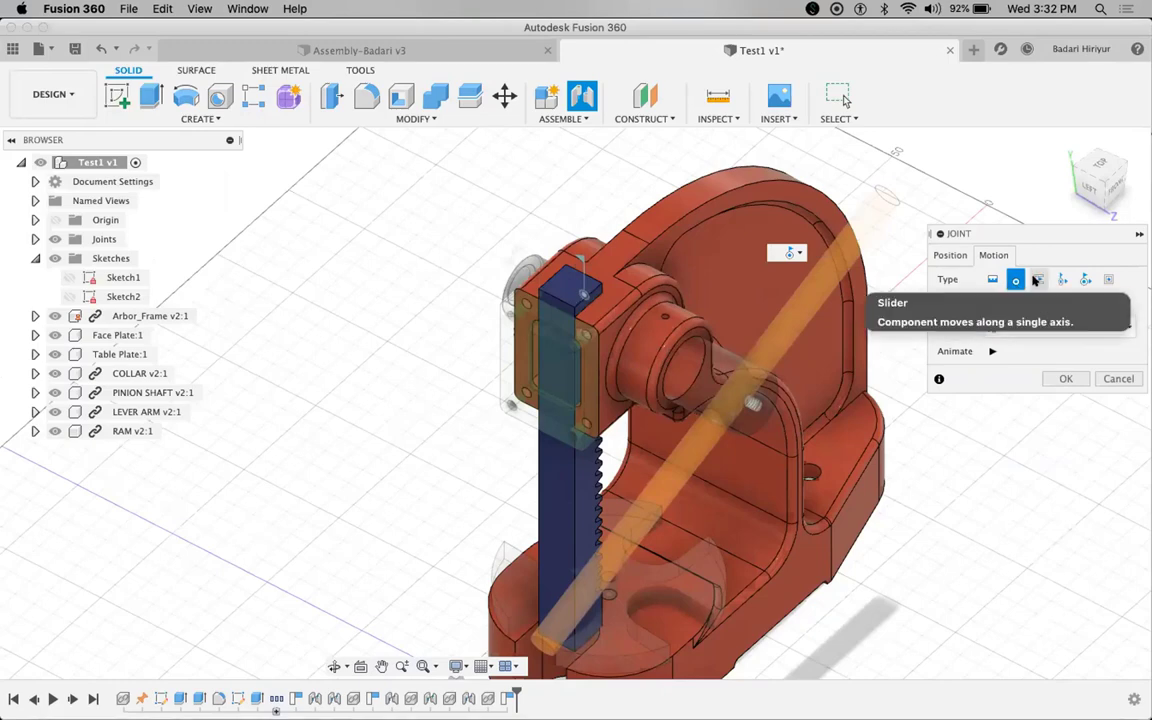
click(1037, 281)
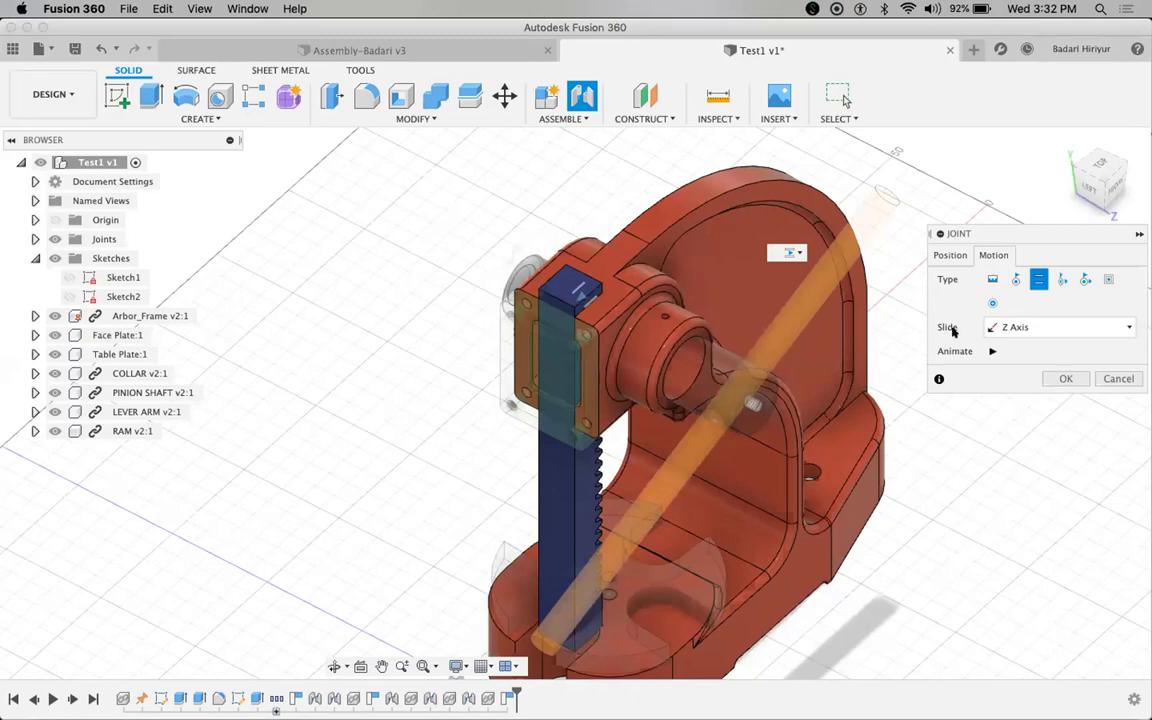
click(1026, 326)
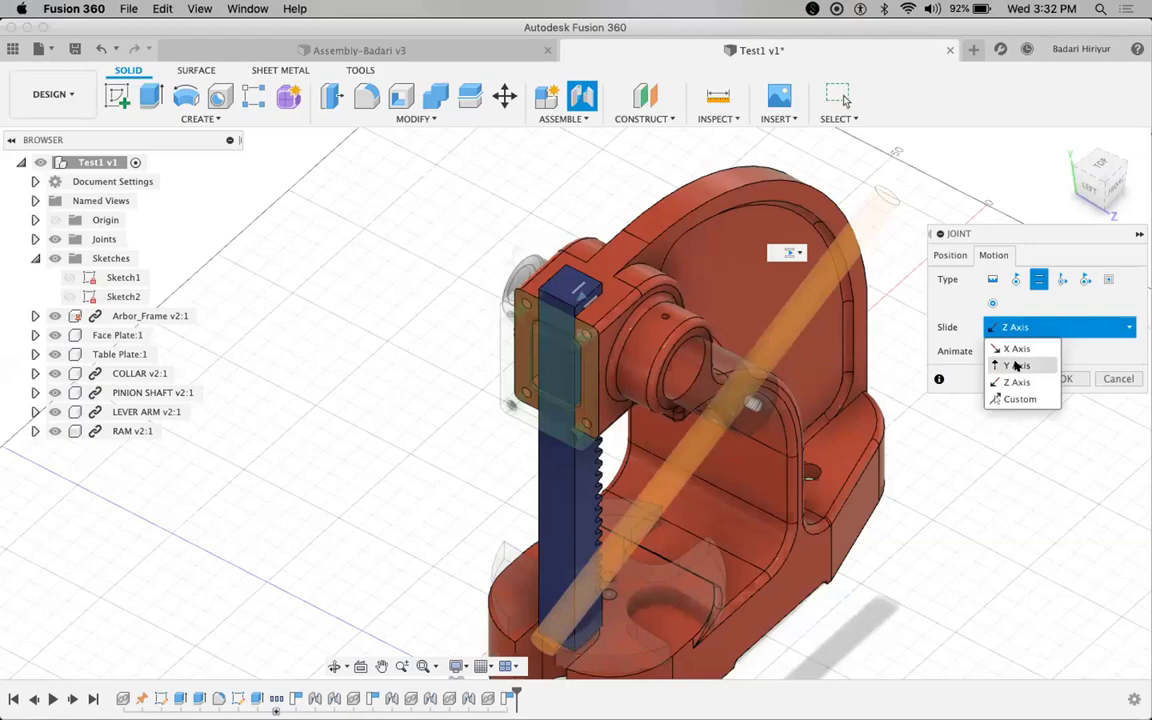
click(1016, 366)
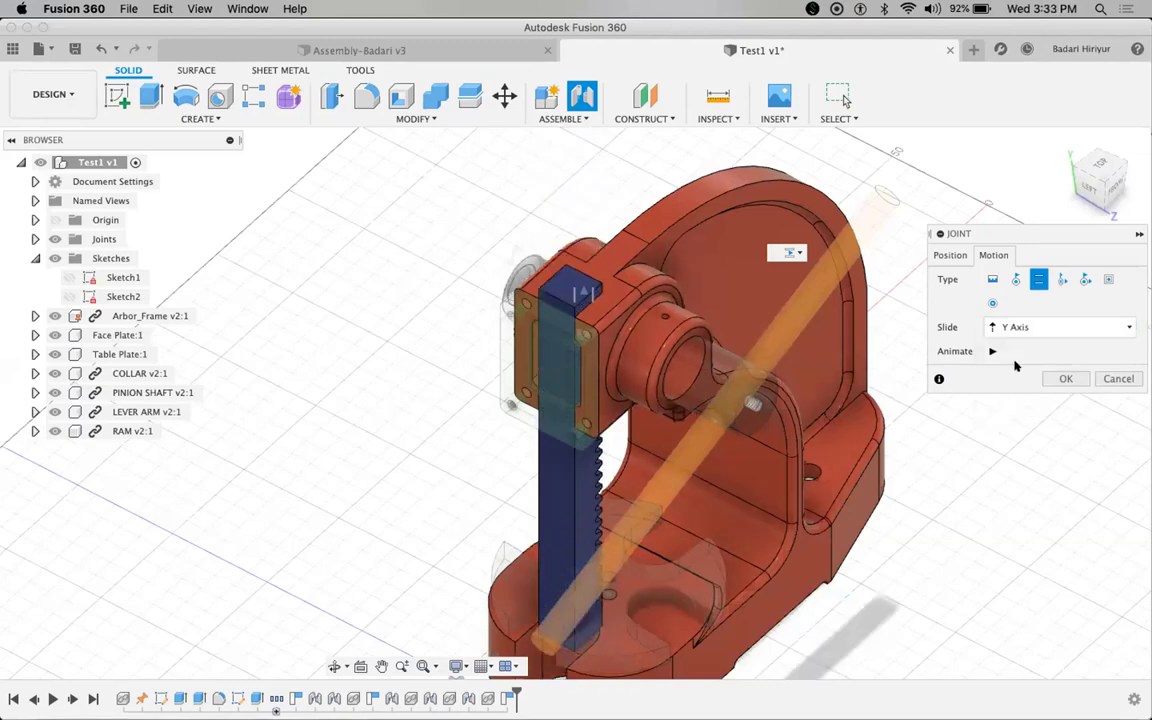
click(1062, 379)
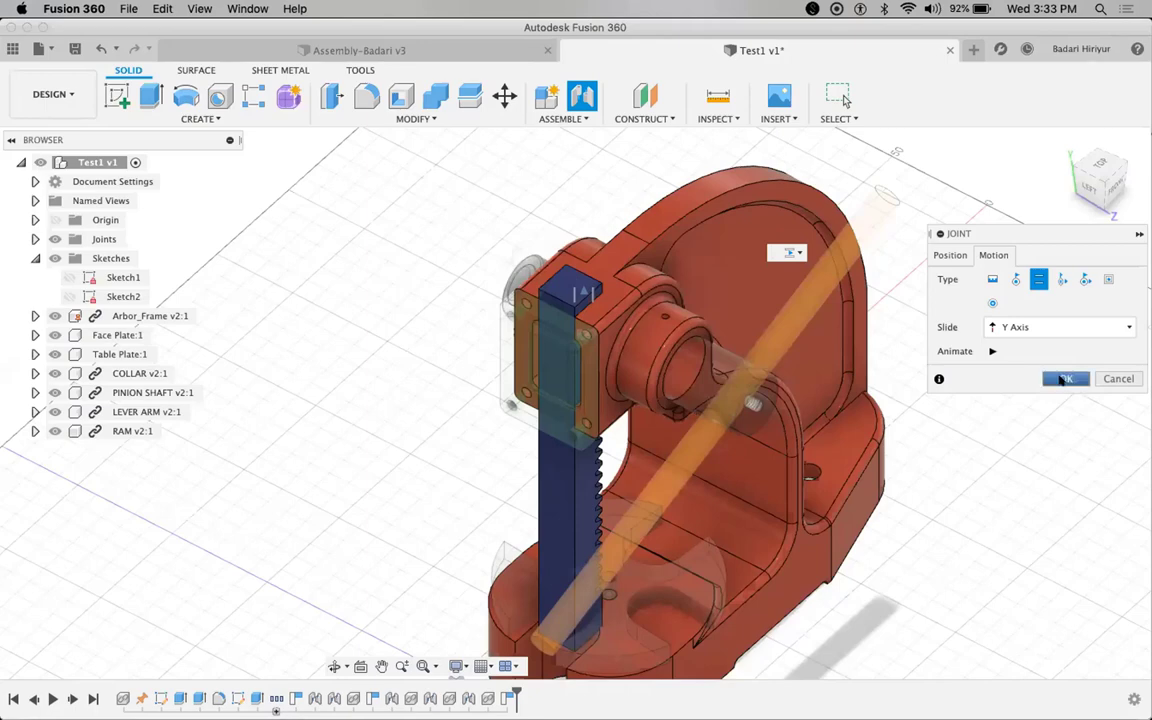
- Slide the ram up and down through the frame's head to test the slider joint's motion
click(566, 500)
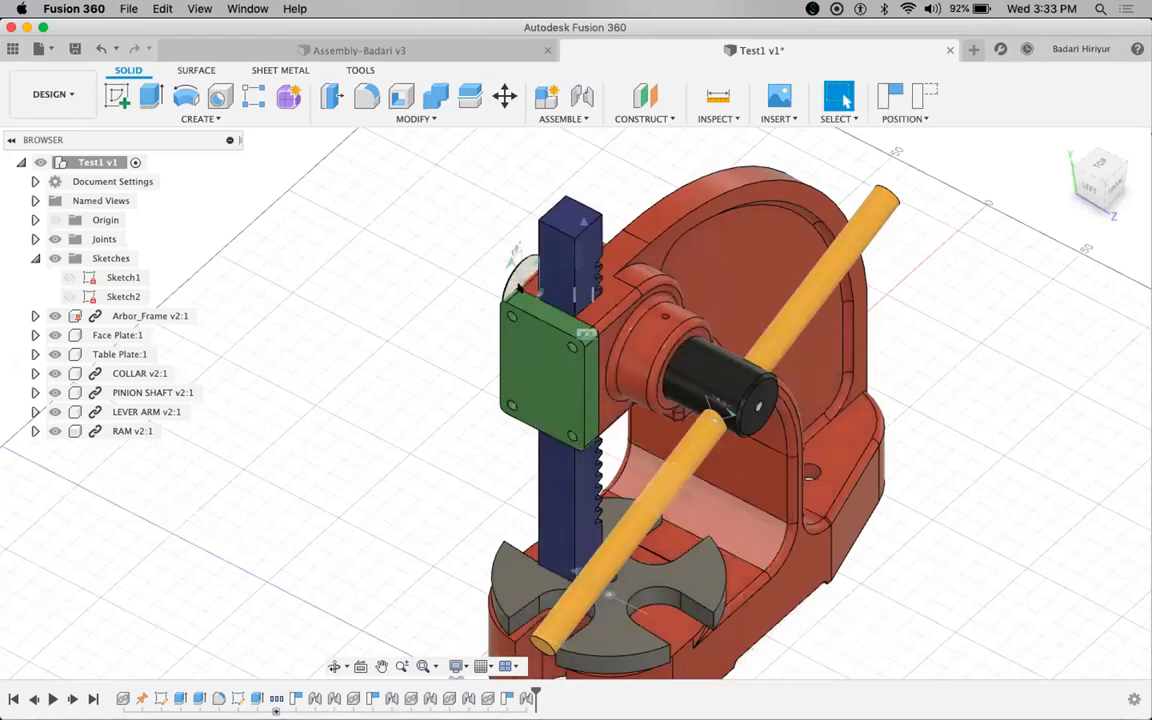
shift+middle_drag(685, 497, 540, 240)
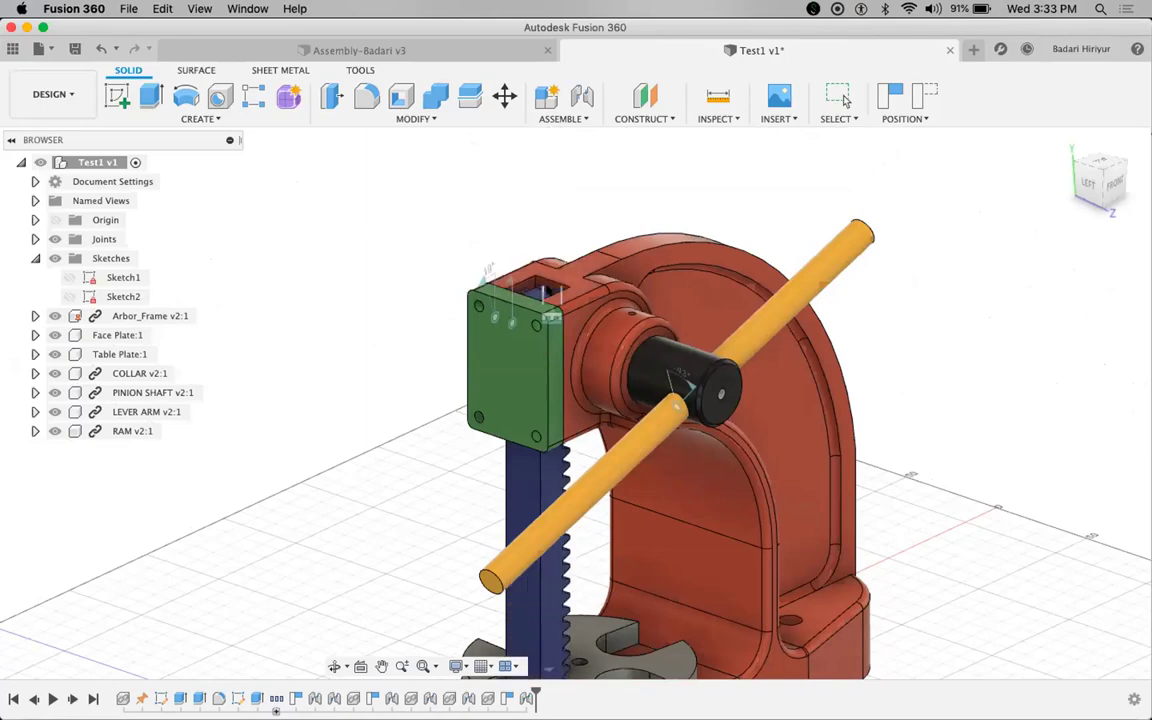
key(Escape)
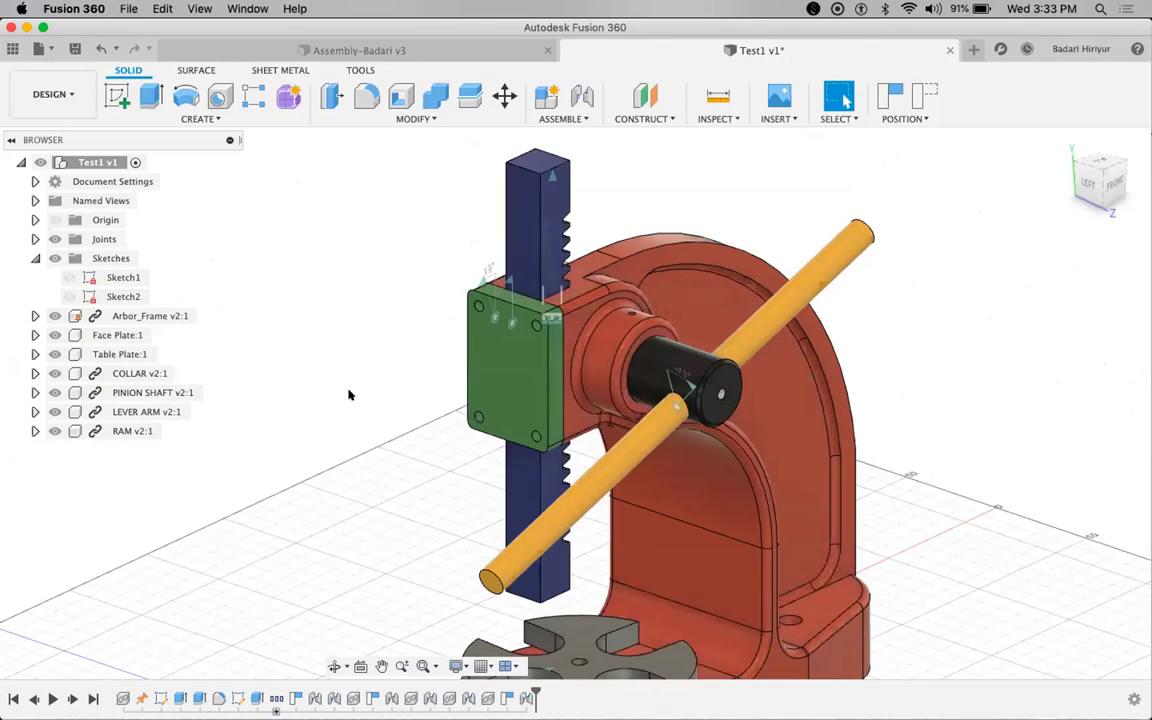
key(F6)
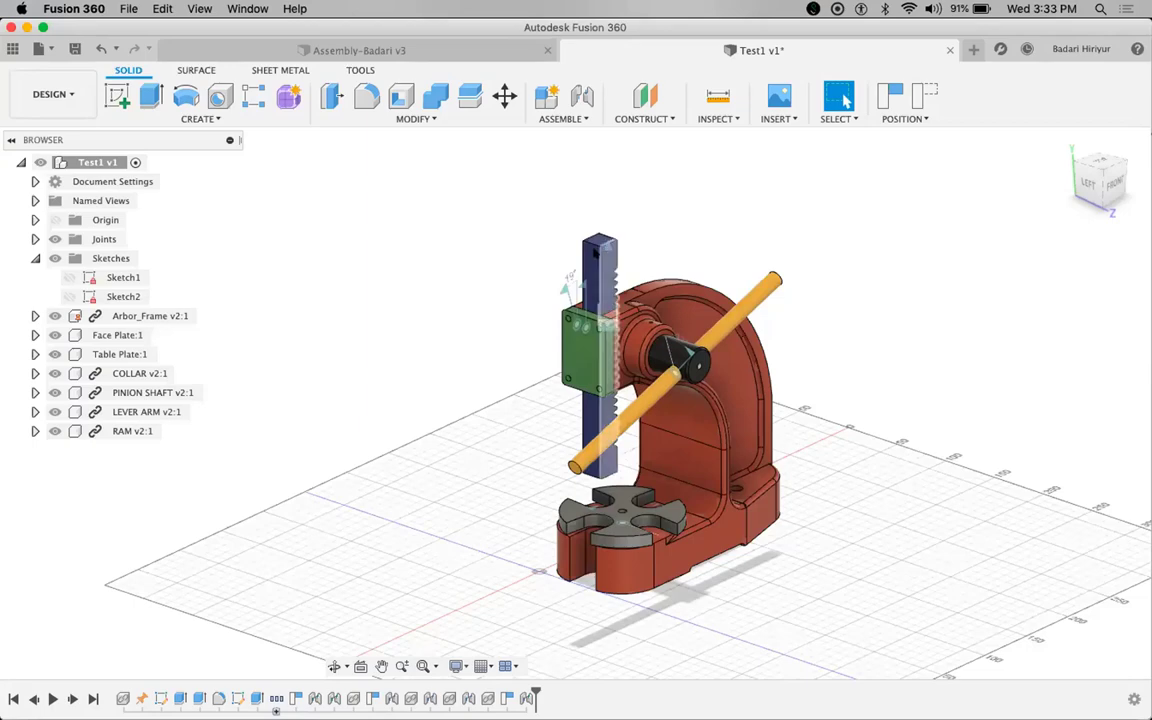
click(582, 97)
click(583, 374)
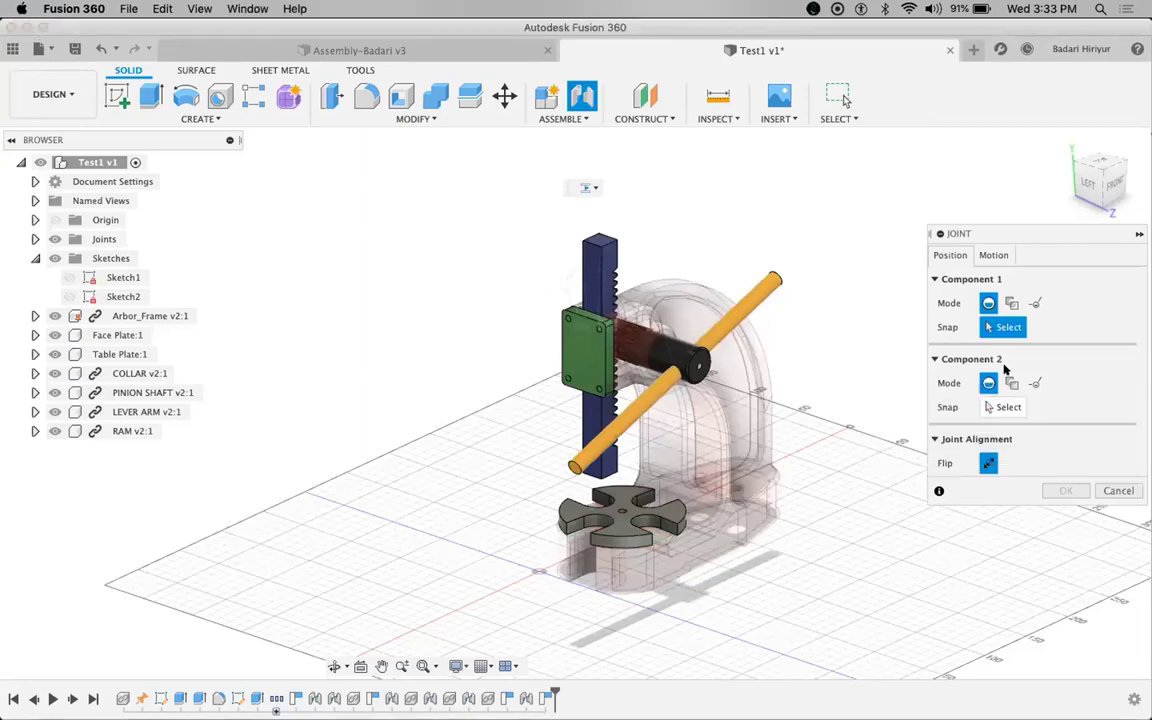
click(1113, 489)
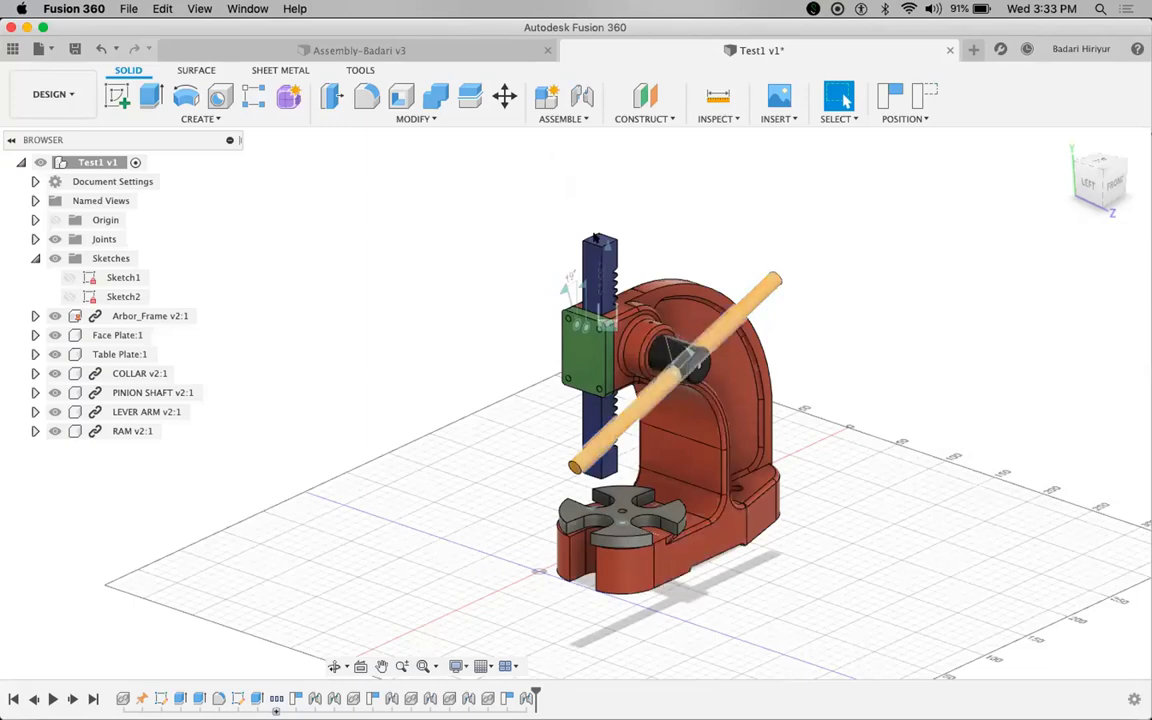
- Lower the ram along its slider joint to the table plate and examine where its end meets the plate
scroll(600, 242, up, 2)
scroll(597, 314, up, 1)
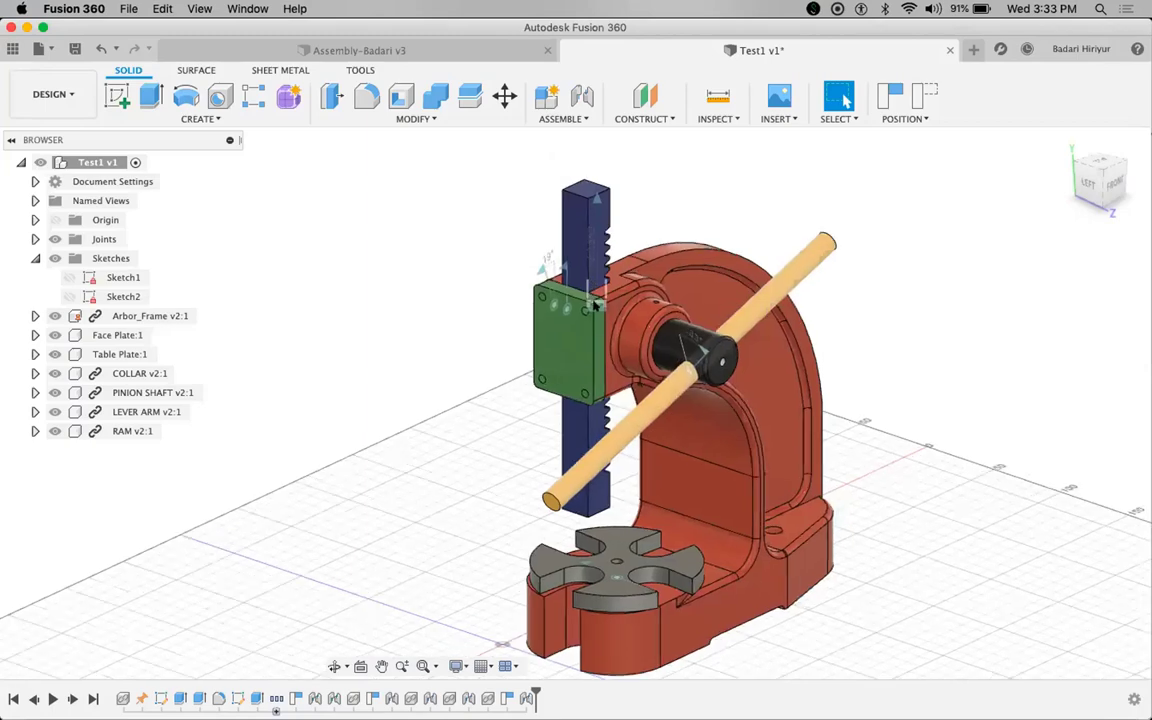
drag(597, 314, 600, 395)
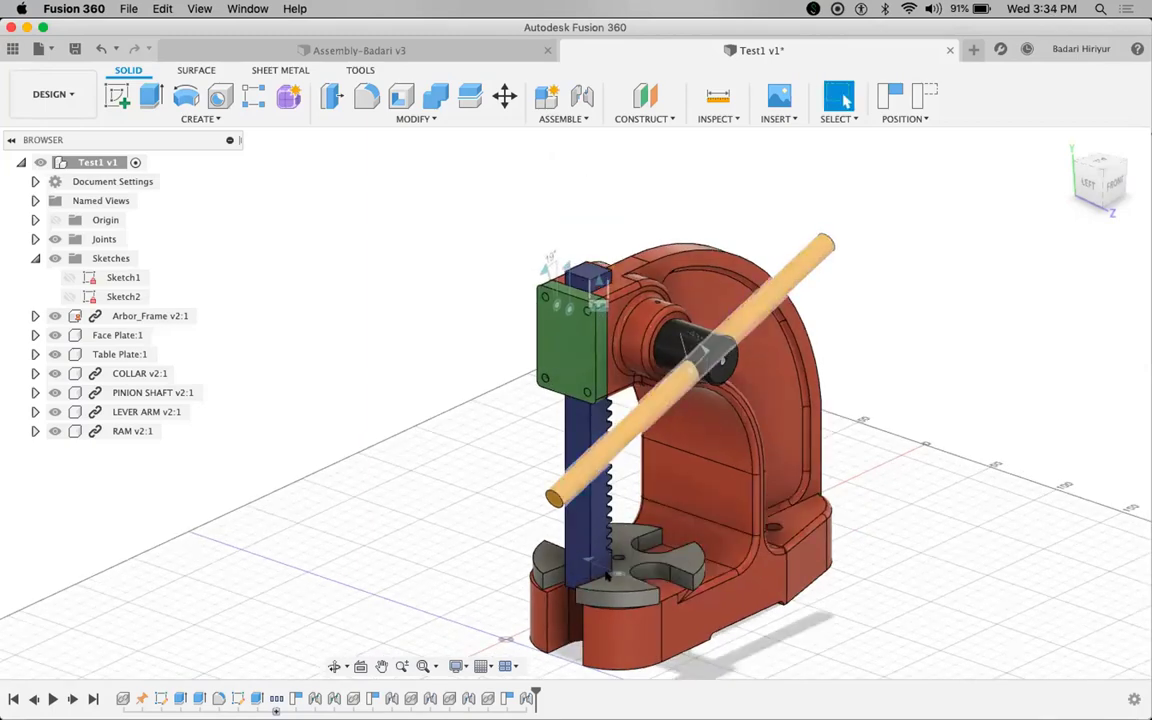
scroll(820, 483, up, 2)
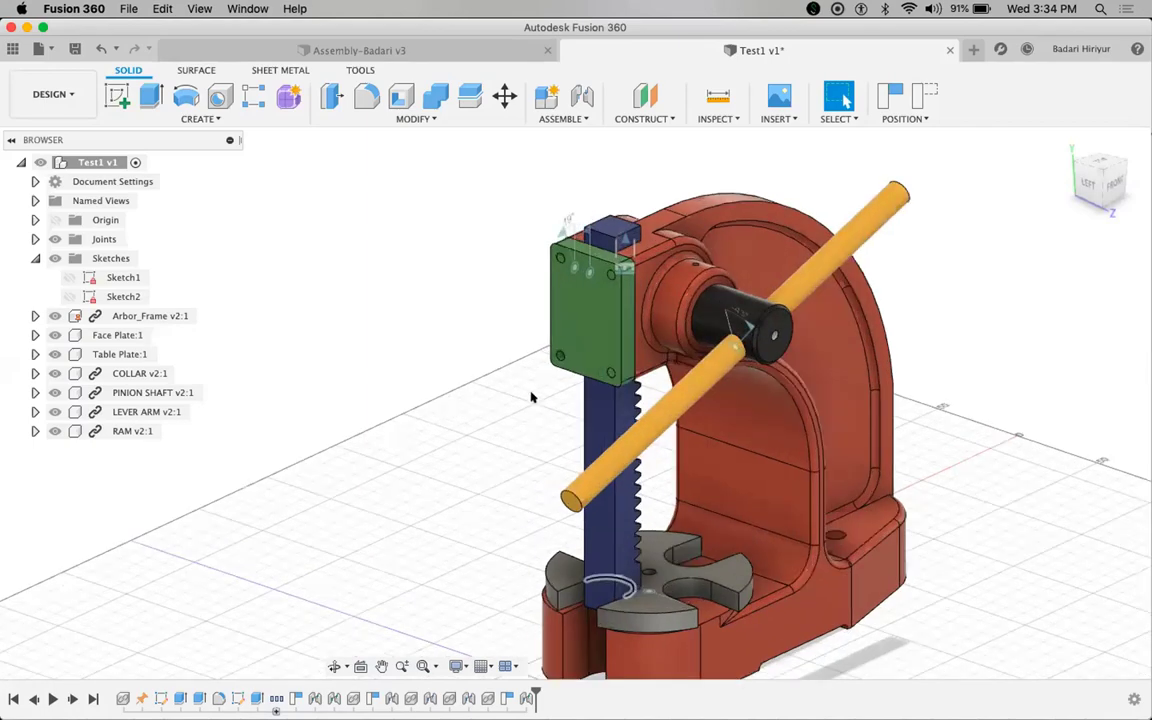
scroll(532, 397, up, 3)
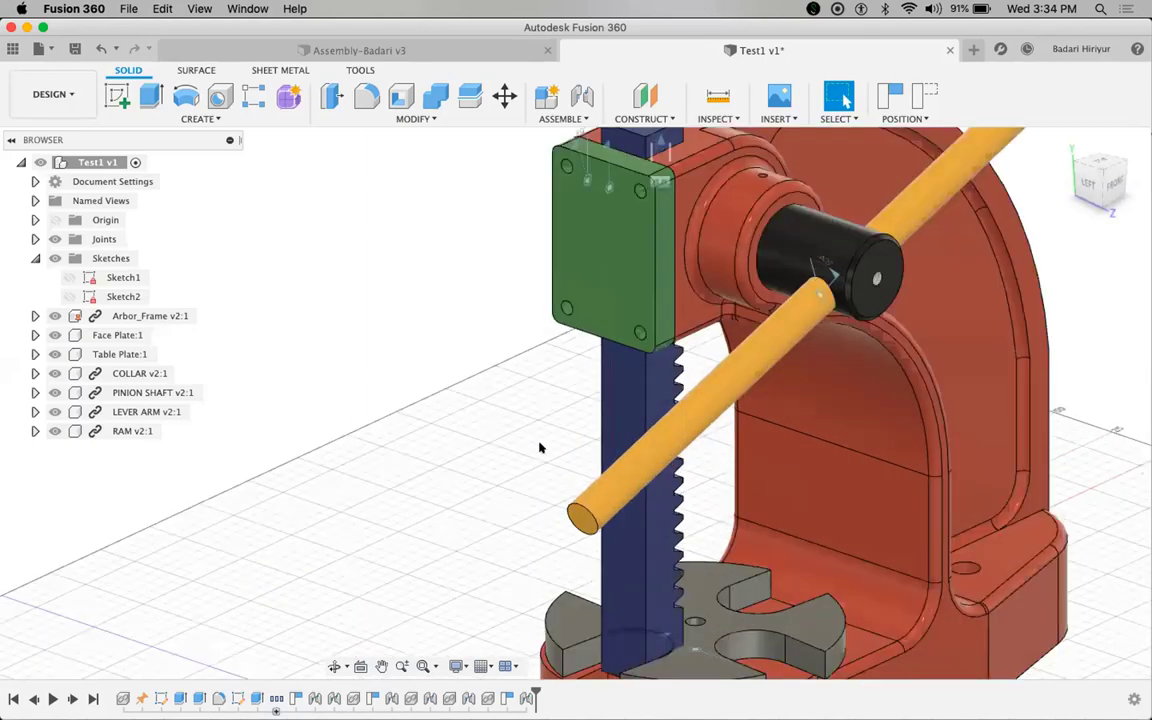
scroll(539, 447, right, 3)
scroll(539, 447, down, 2)
scroll(539, 447, down, 1)
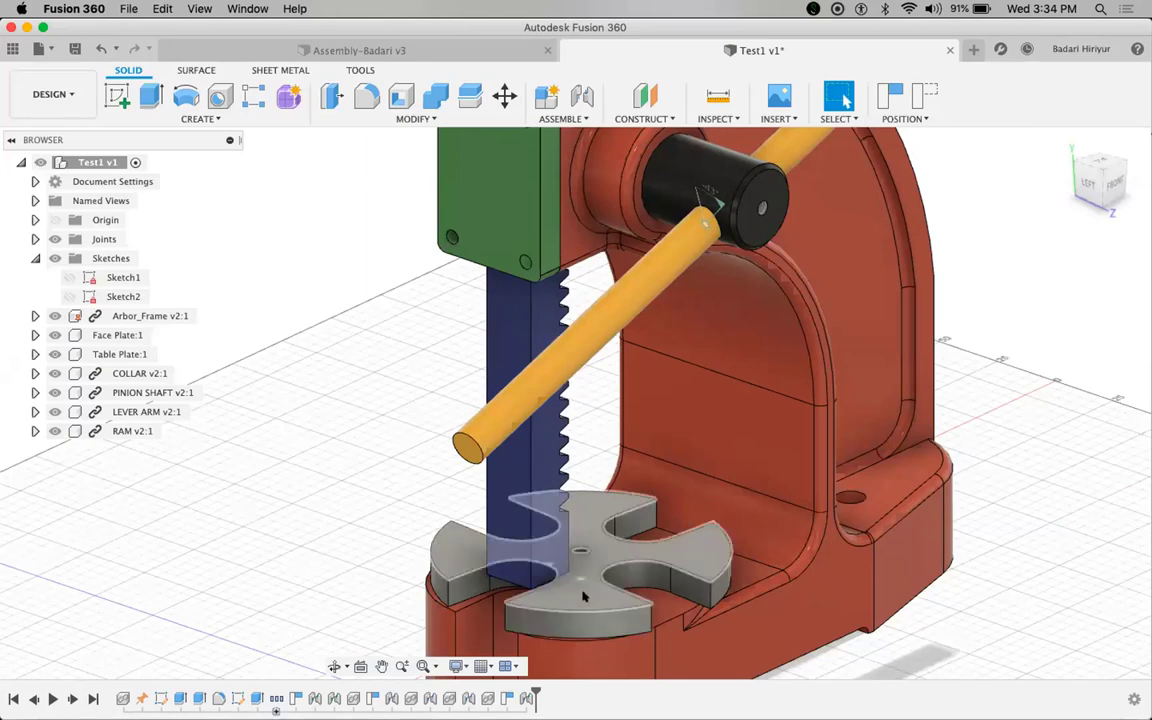
scroll(584, 597, down, 2)
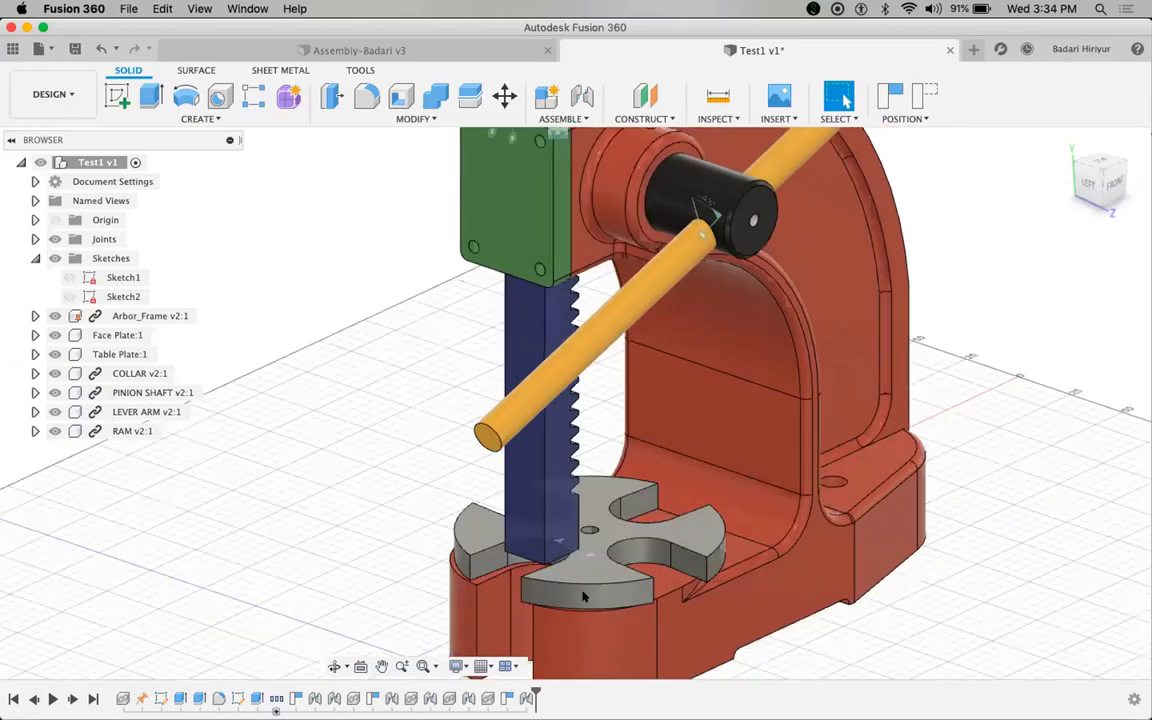
scroll(565, 140, down, 1)
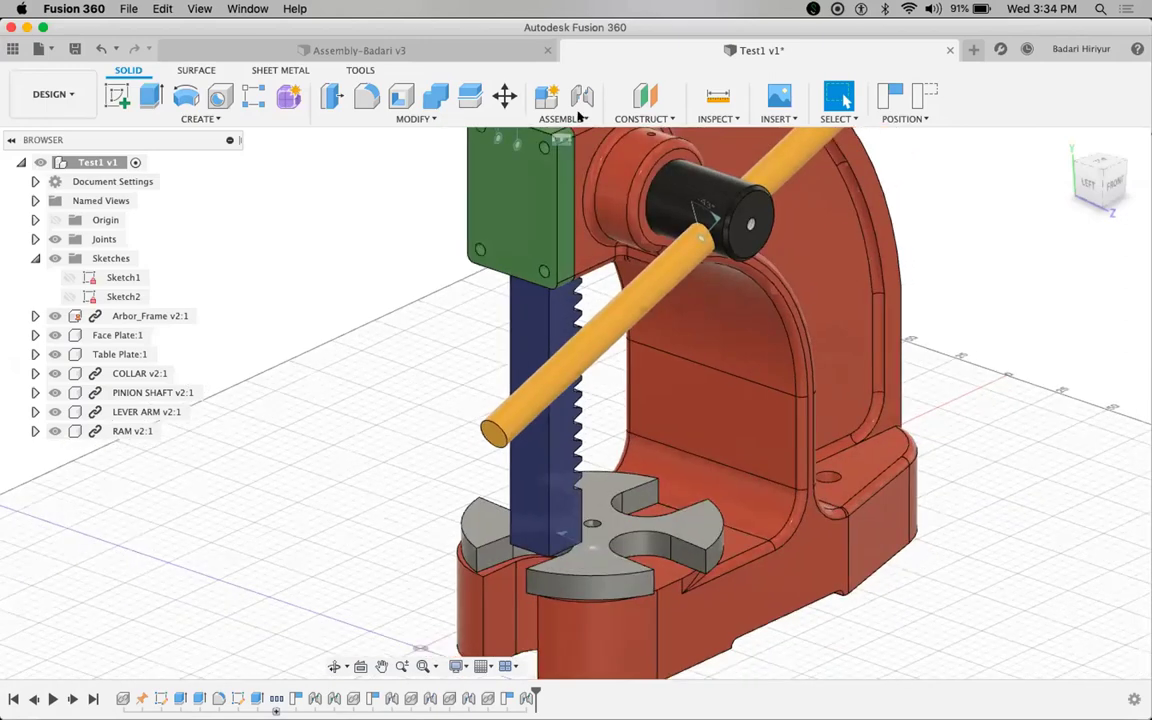
click(562, 118)
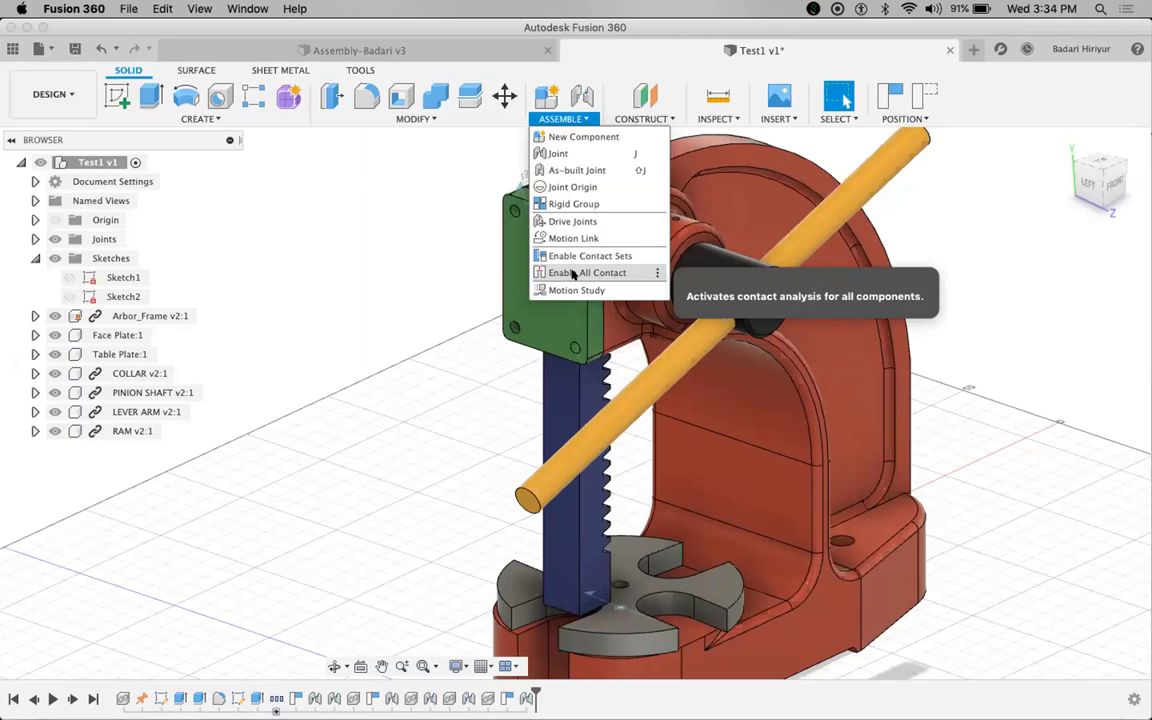
click(432, 316)
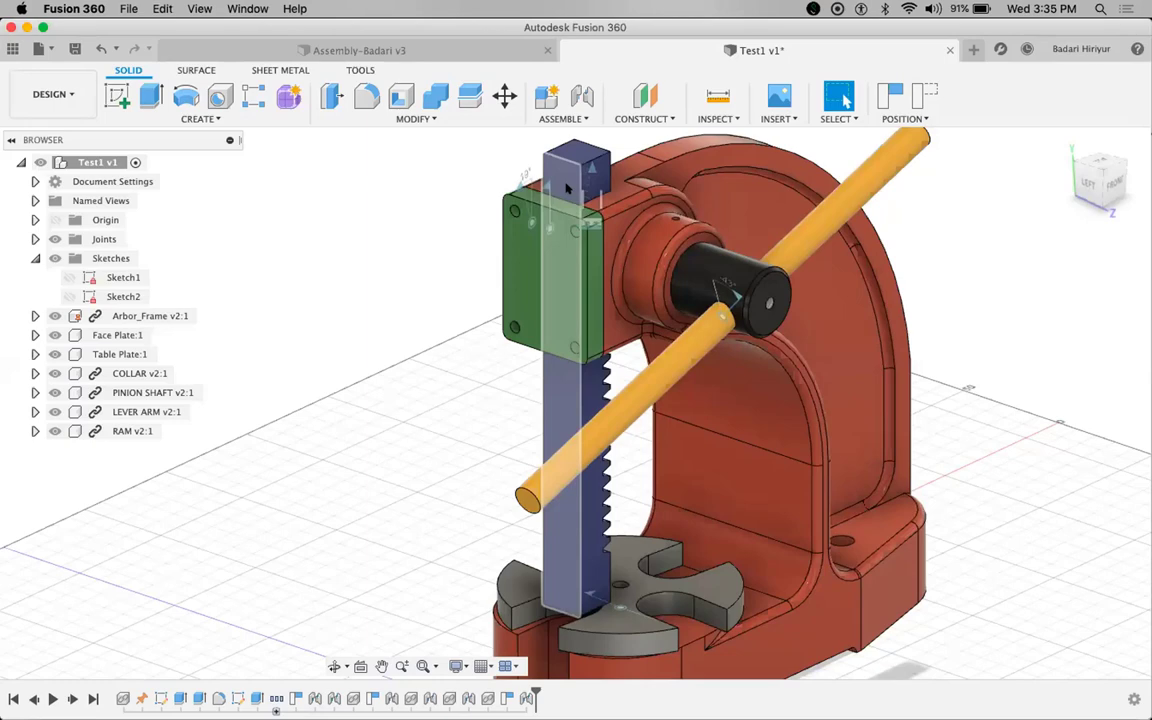
click(567, 188)
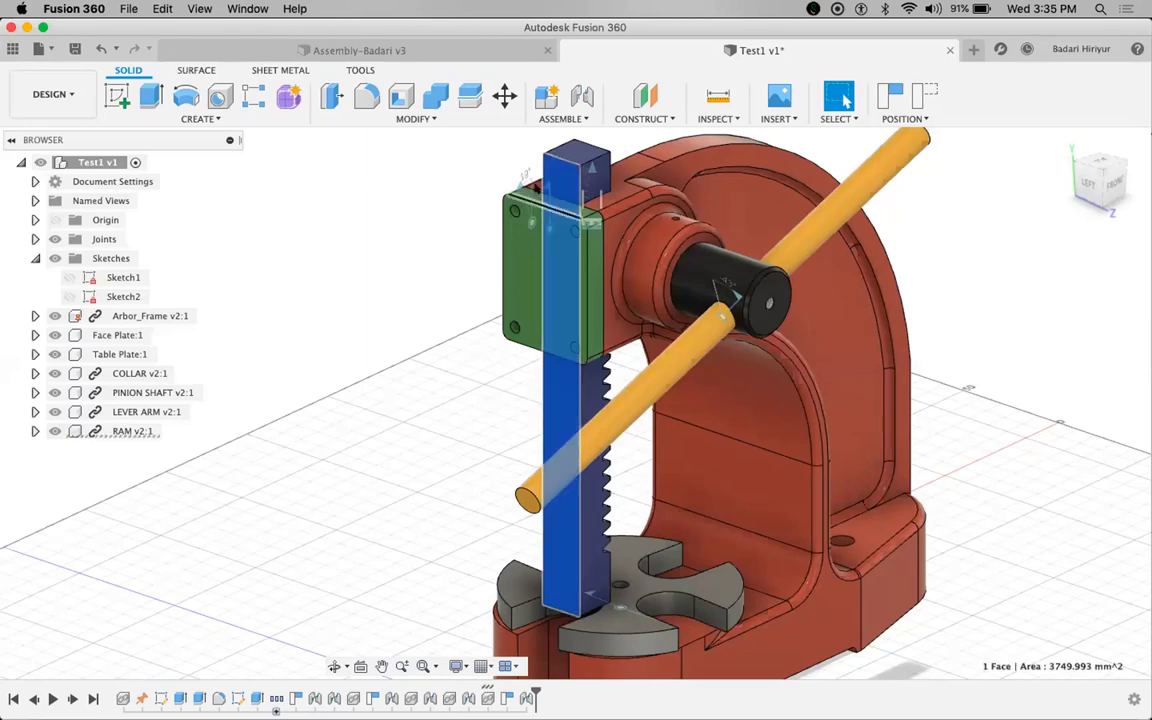
click(481, 171)
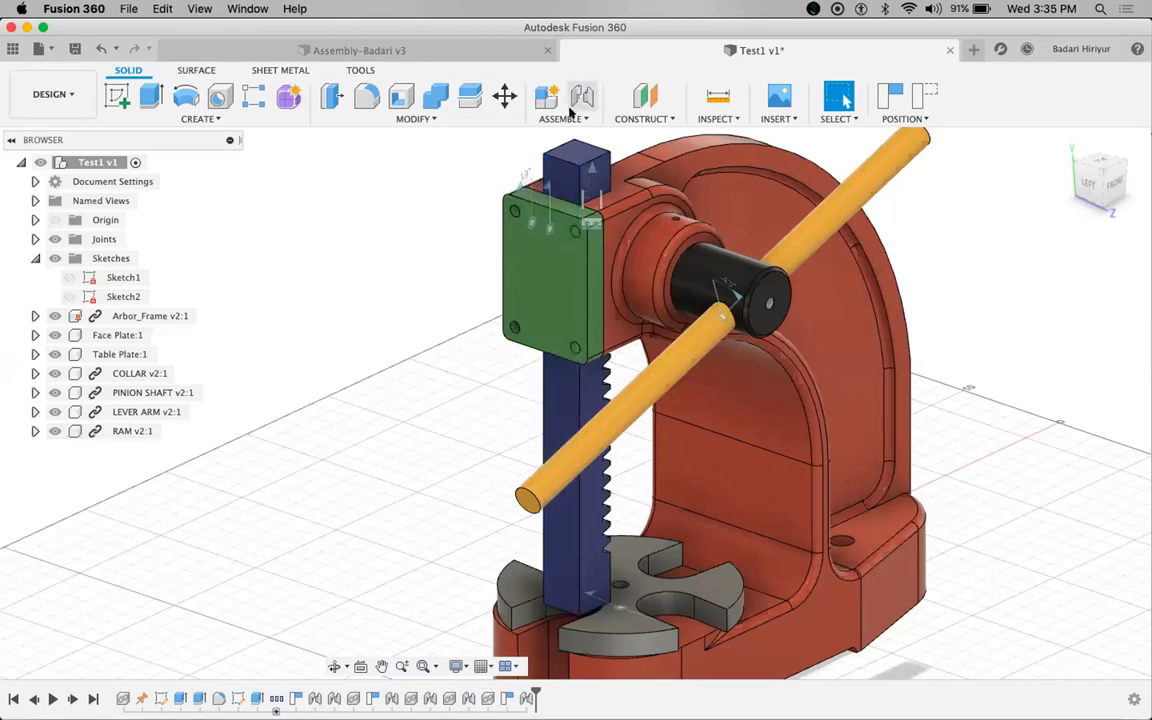
- Enable contact sets for the assembly and collapse the Sketches folder in the component tree
click(562, 118)
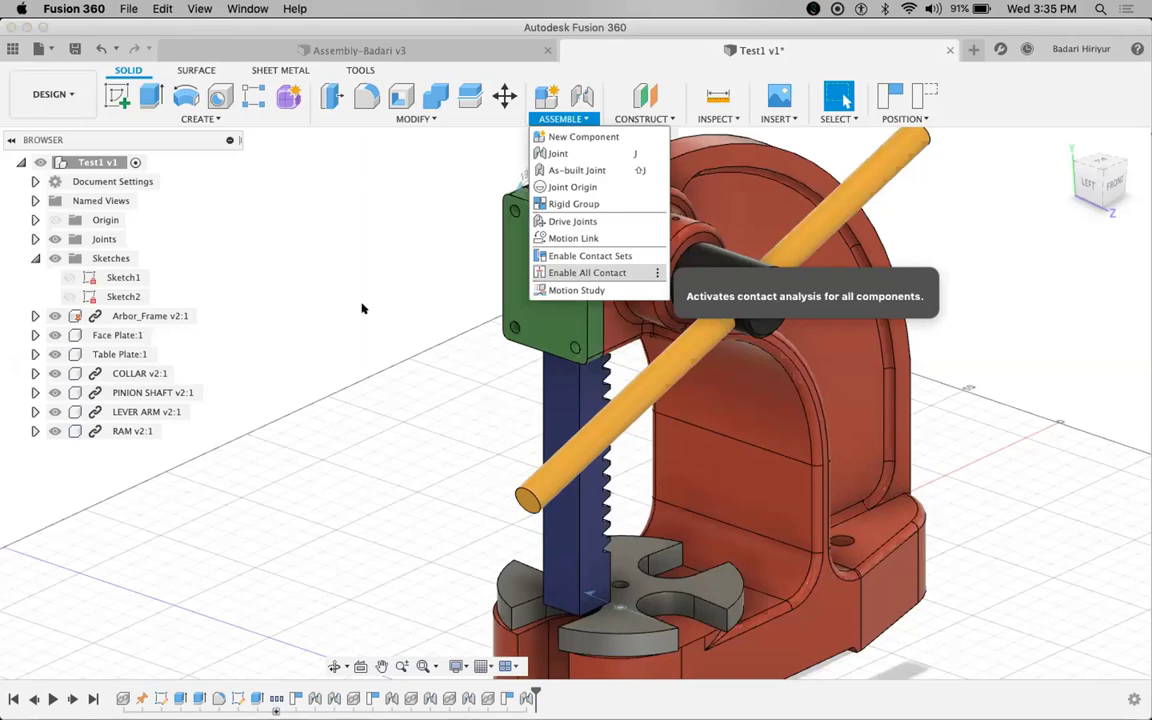
click(584, 274)
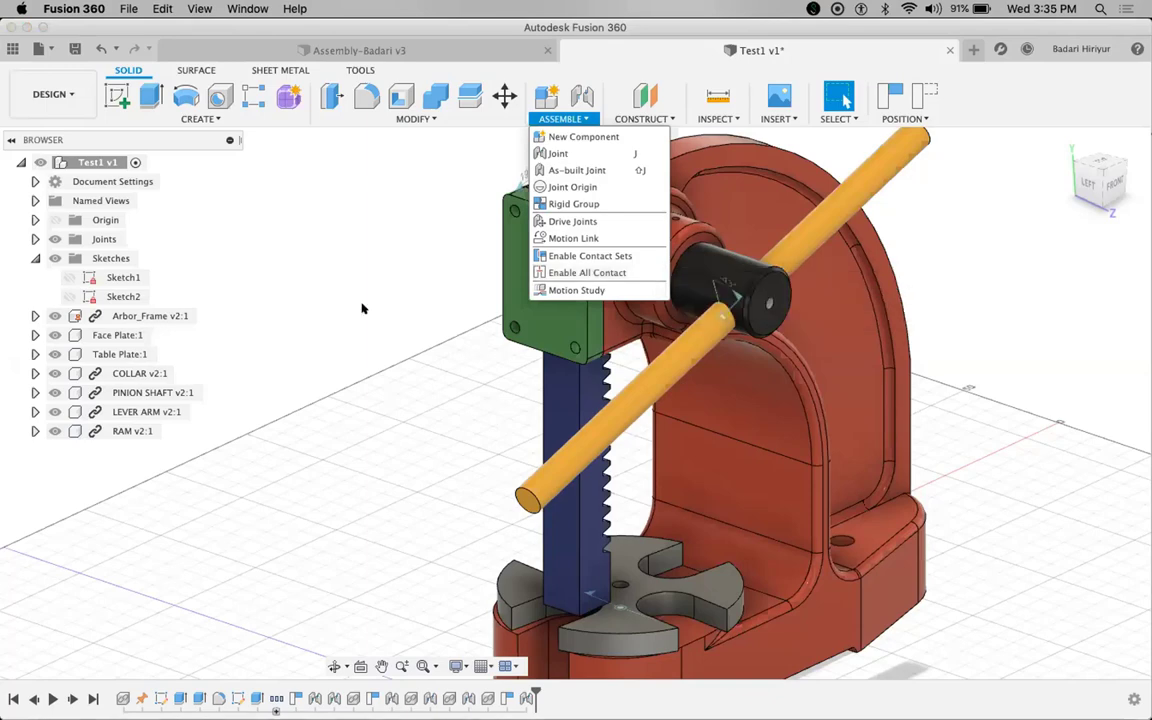
click(563, 118)
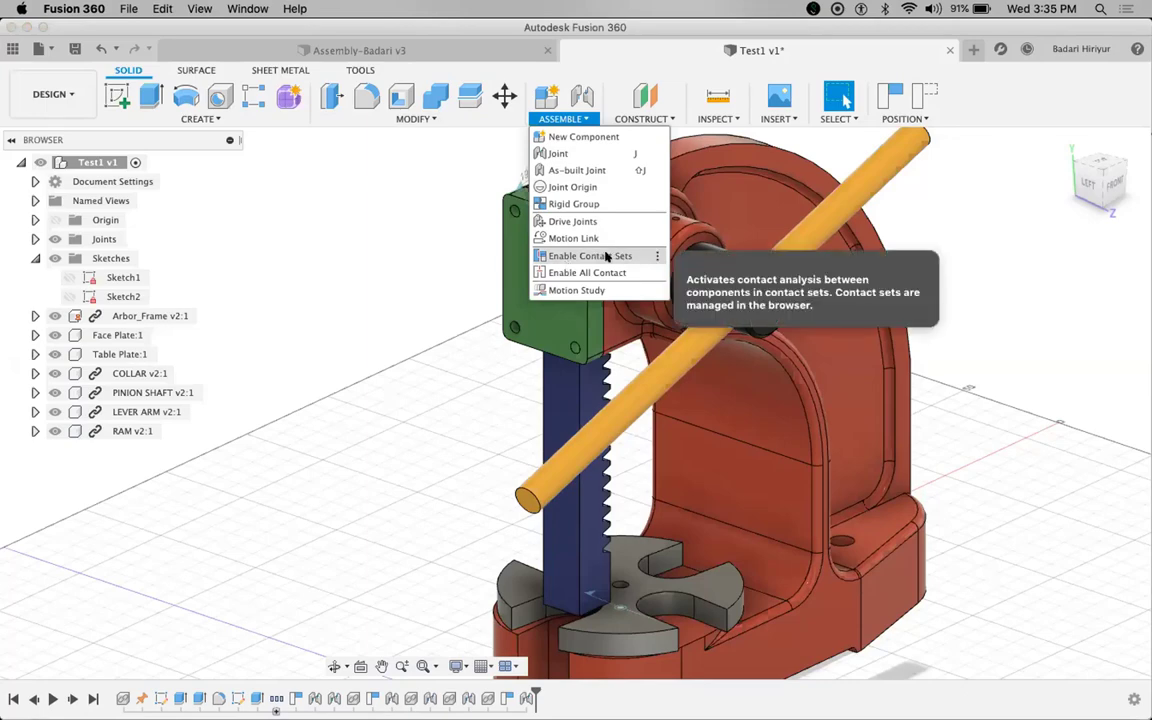
click(587, 272)
click(581, 256)
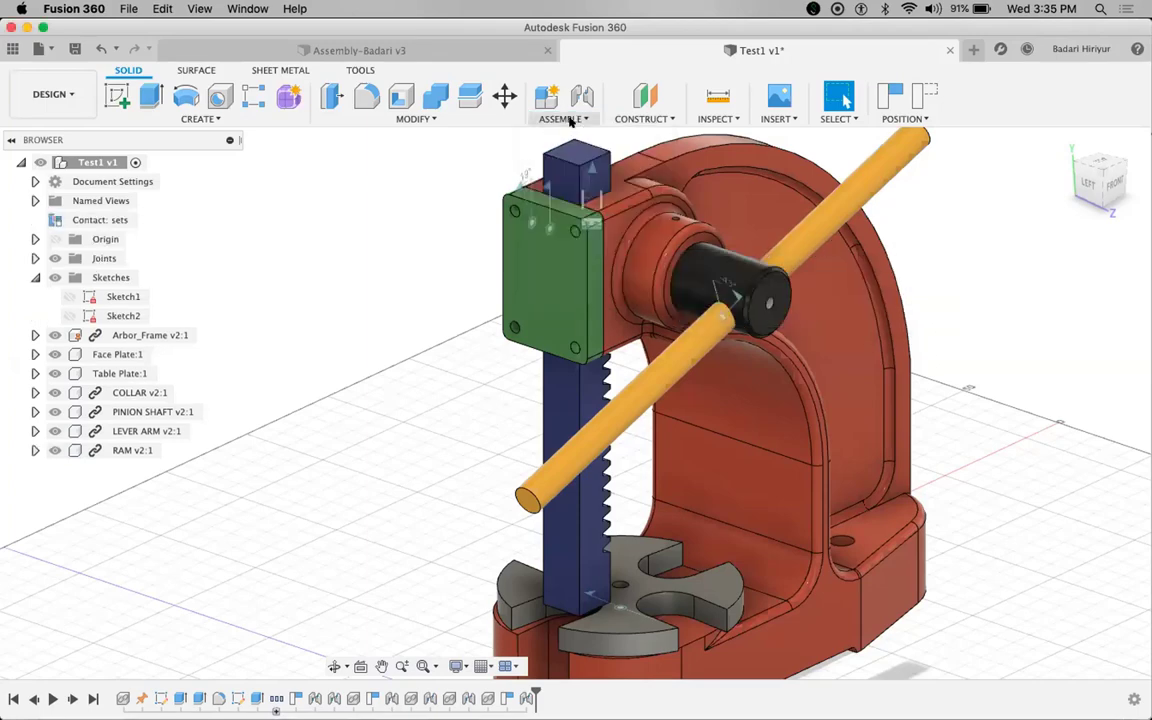
click(571, 119)
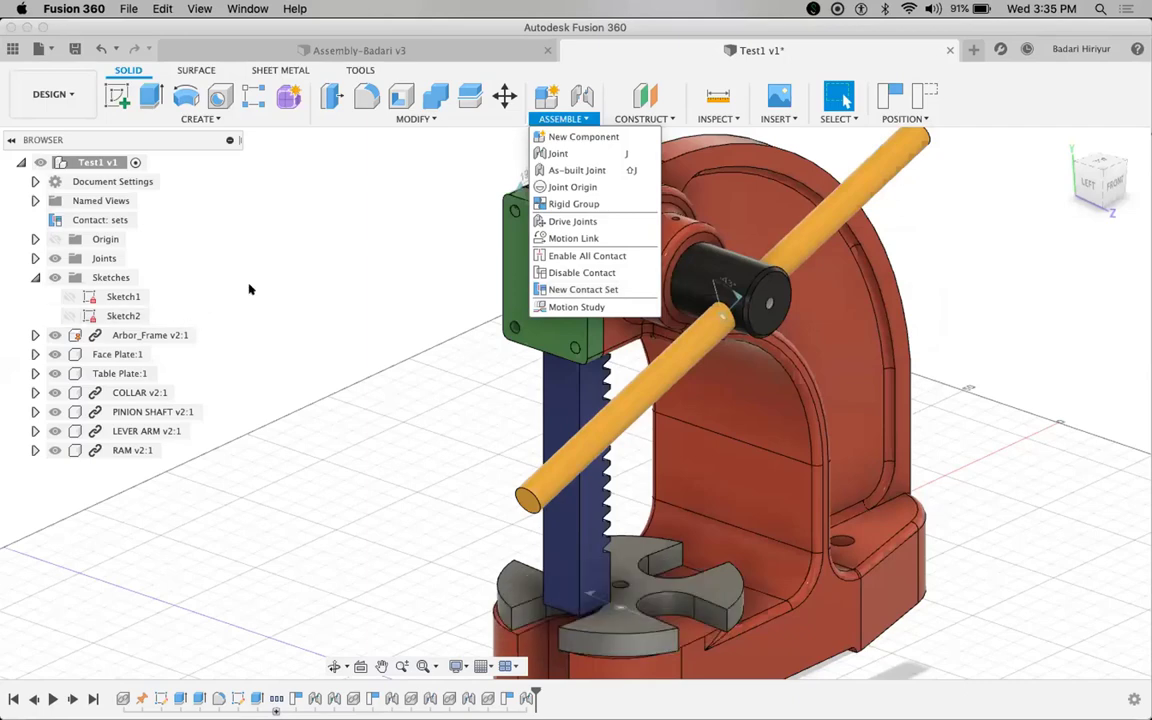
click(35, 277)
click(35, 277)
mouse_move(117, 222)
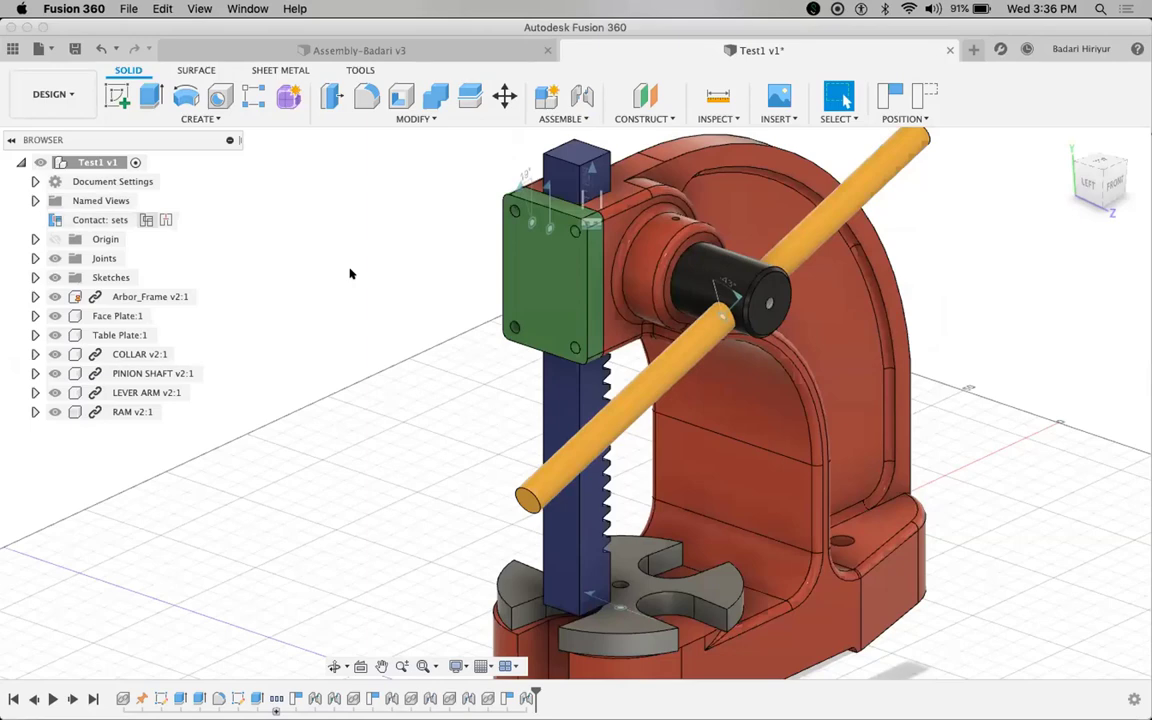
- Create a new contact set between the ram and the table plate
click(558, 118)
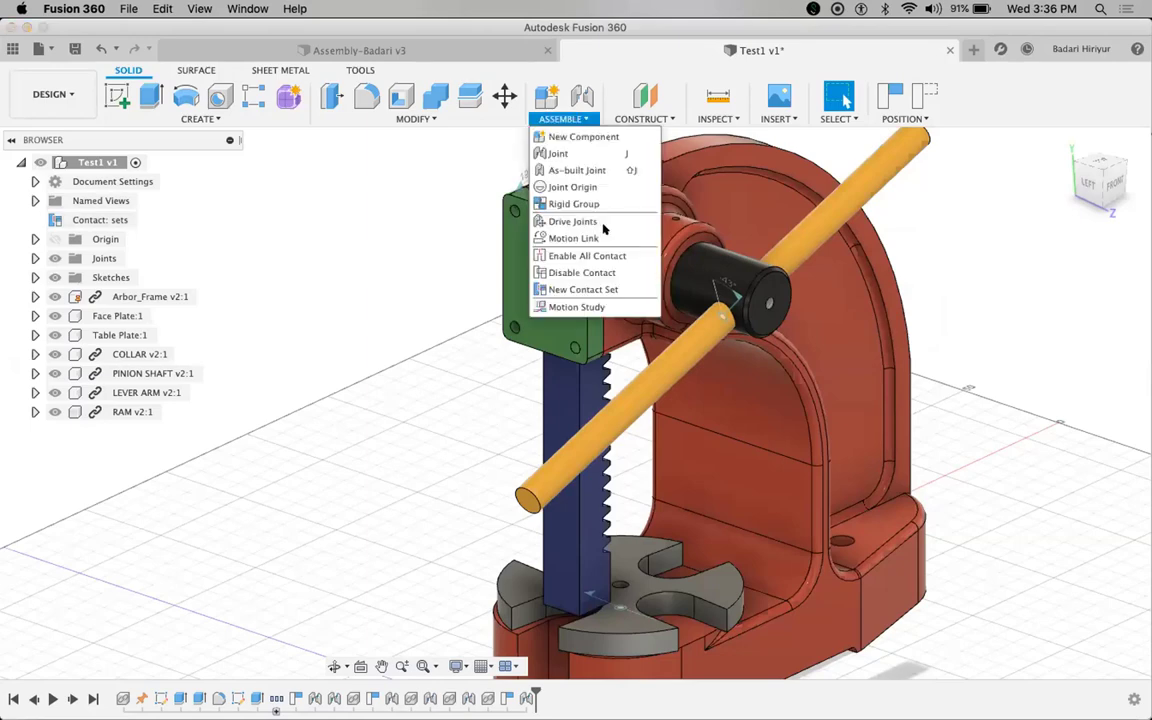
click(577, 289)
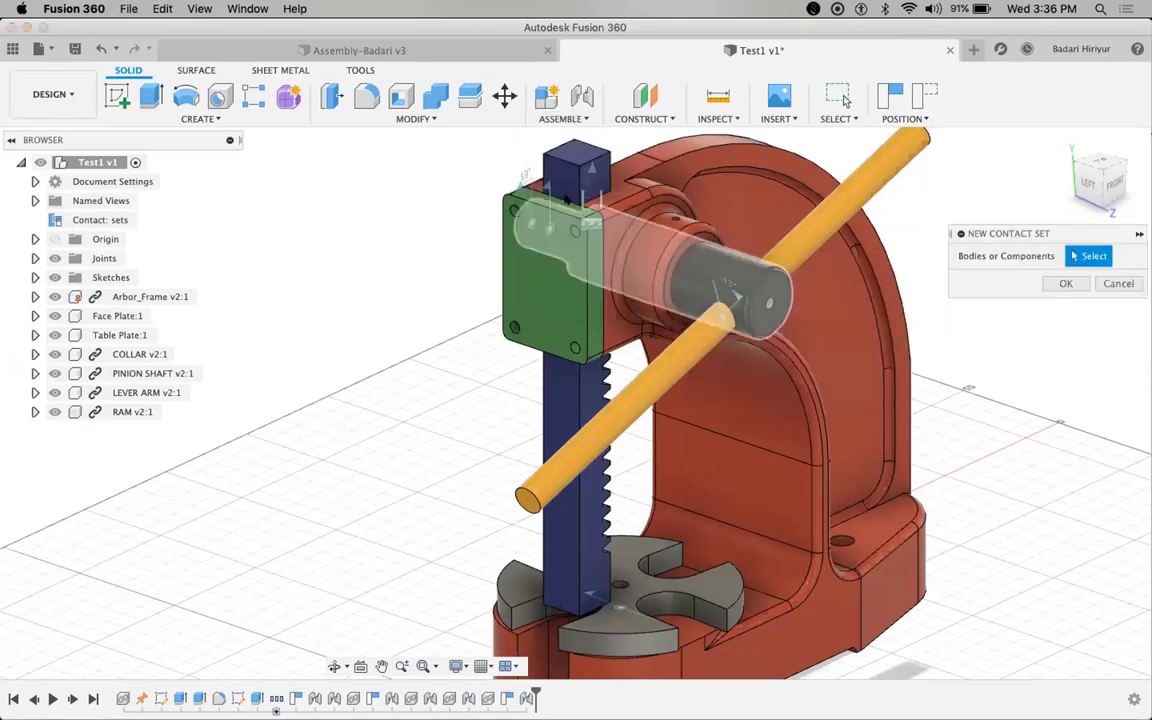
click(622, 598)
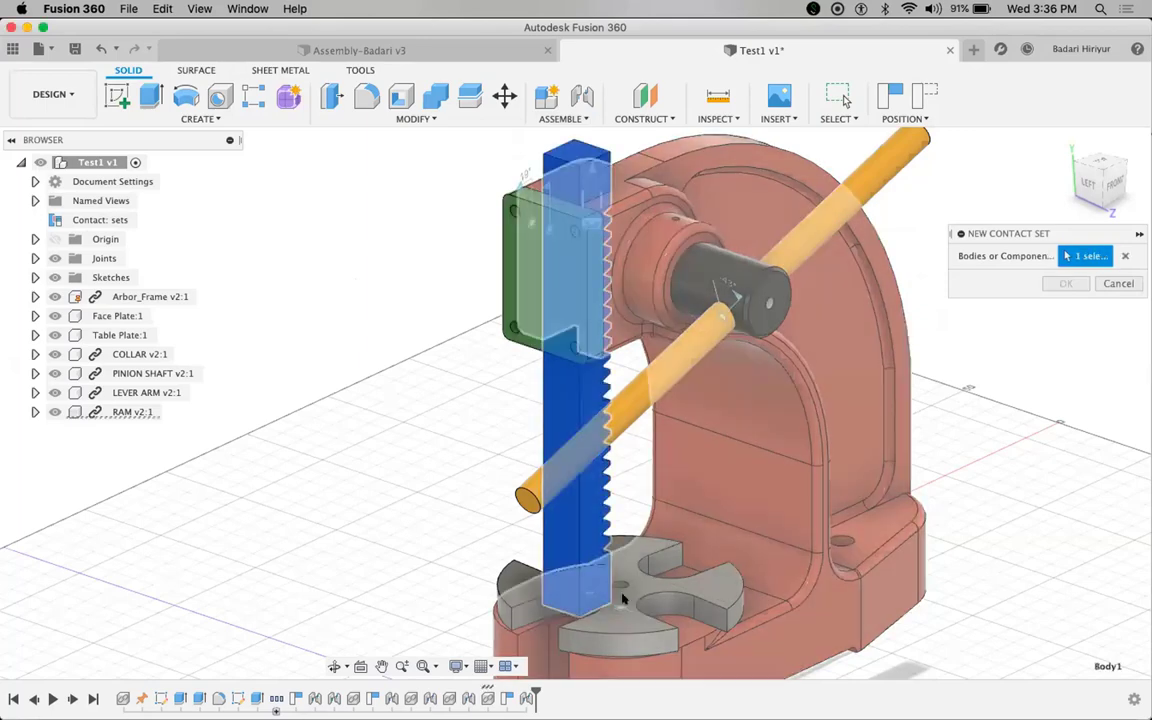
click(622, 598)
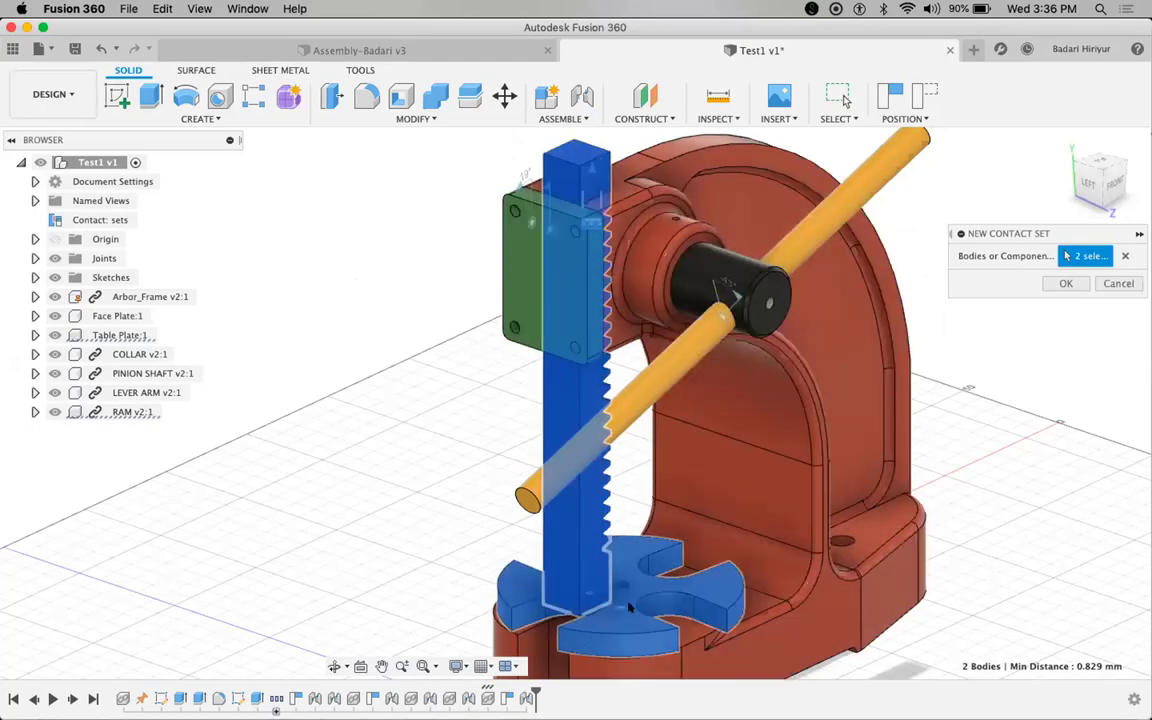
click(1063, 283)
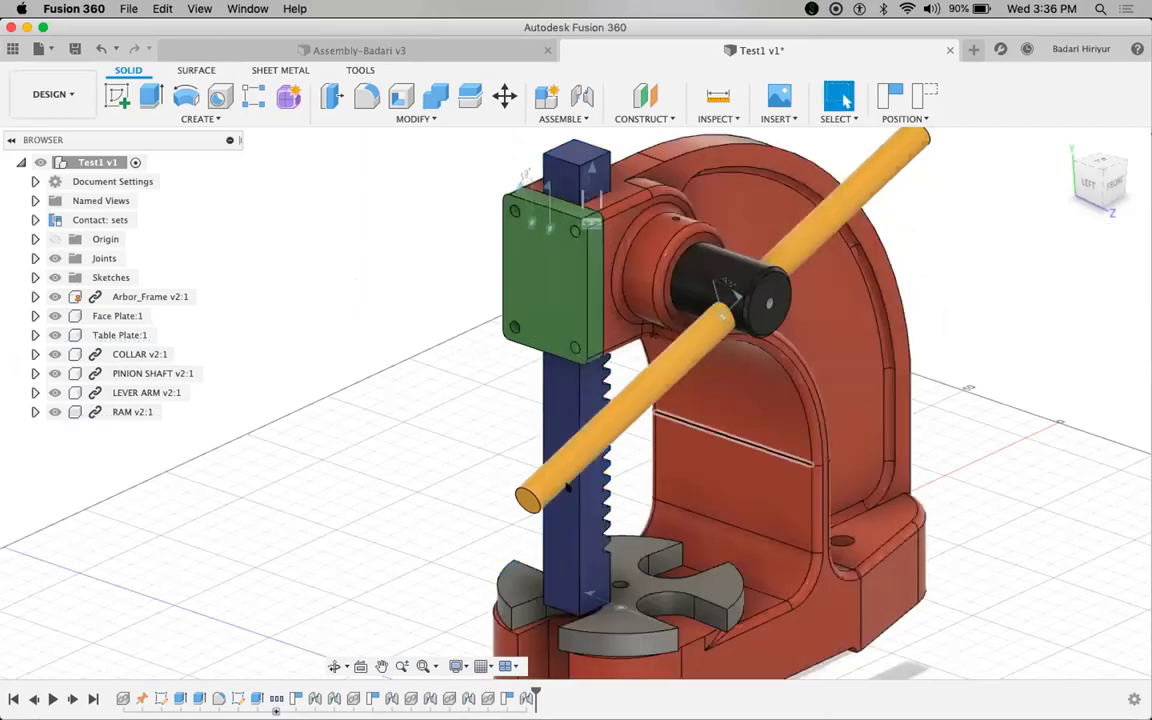
- Slide the ram up and back down against the table plate to test the contact set, and leave it raised above the plate
drag(570, 482, 594, 461)
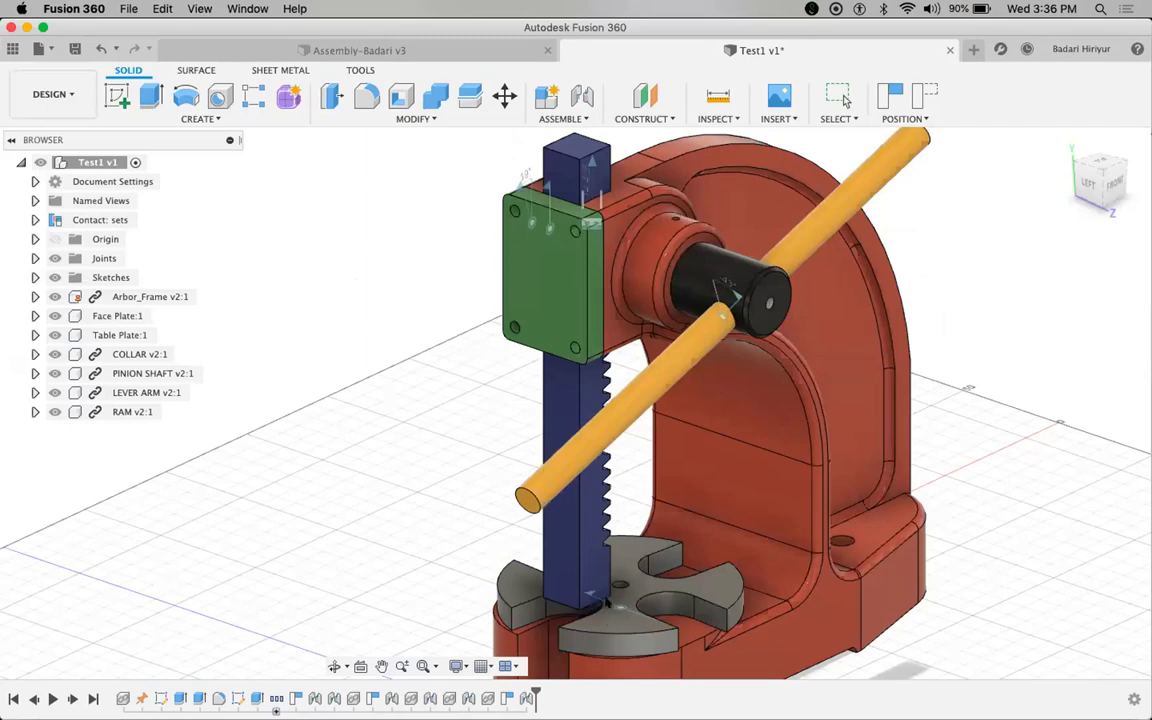
drag(557, 541, 528, 354)
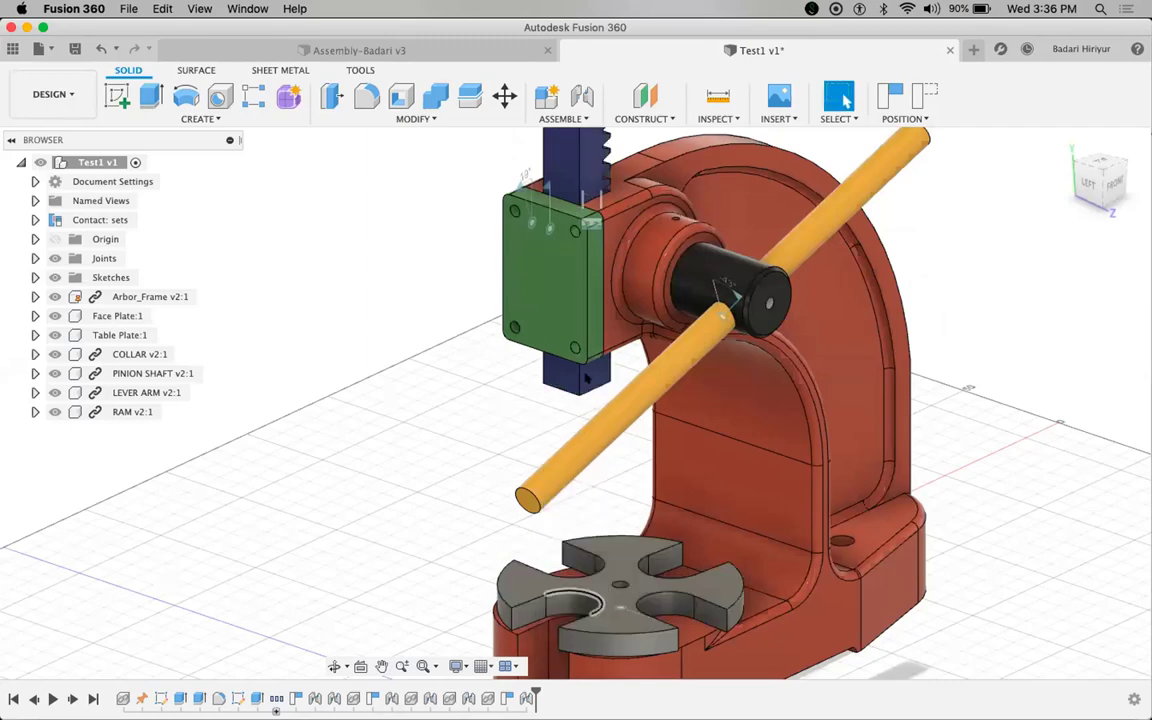
drag(588, 369, 592, 590)
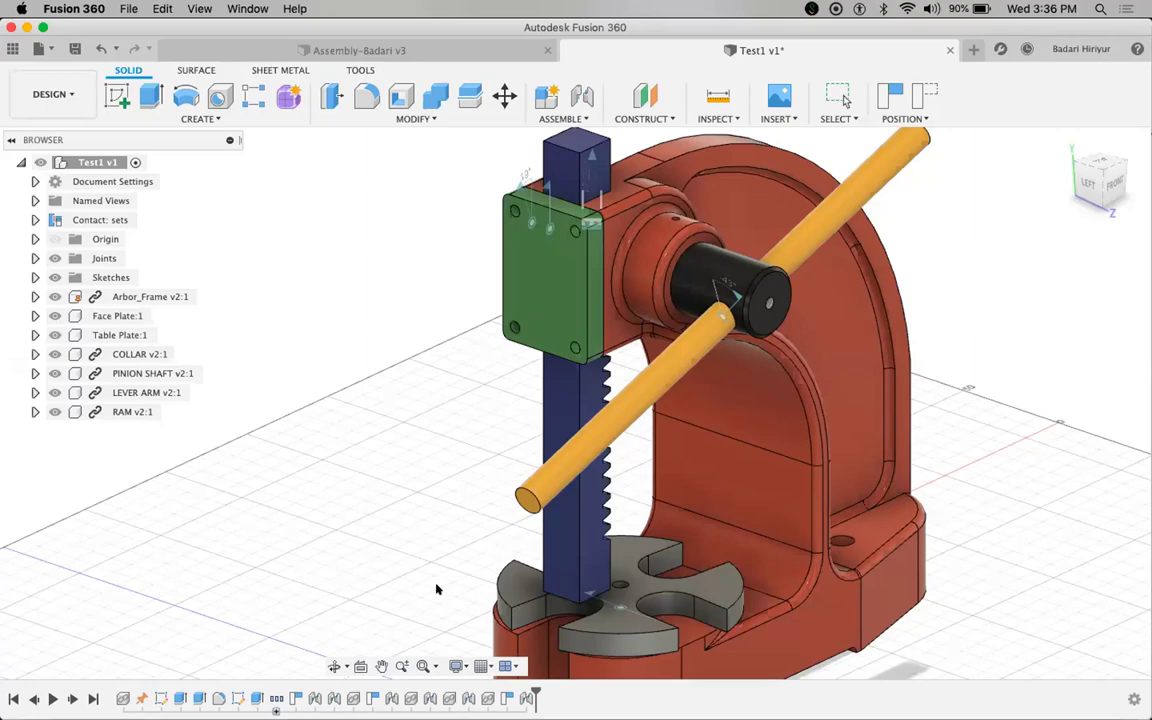
key(1)
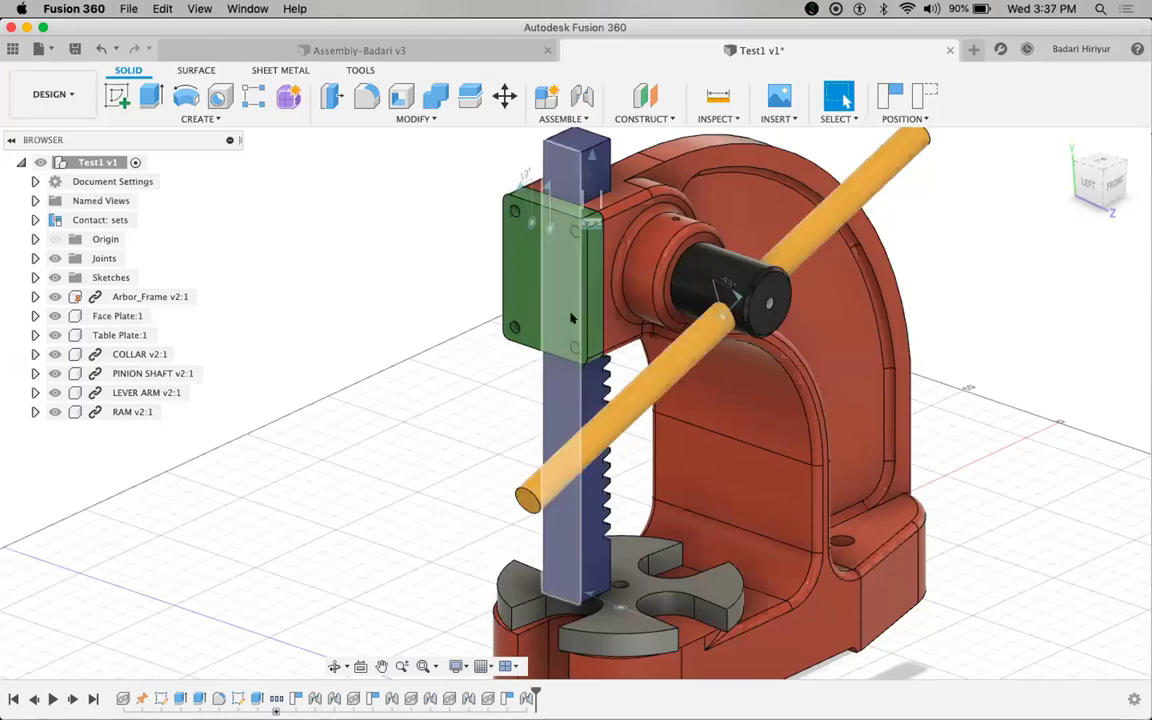
key(super+z)
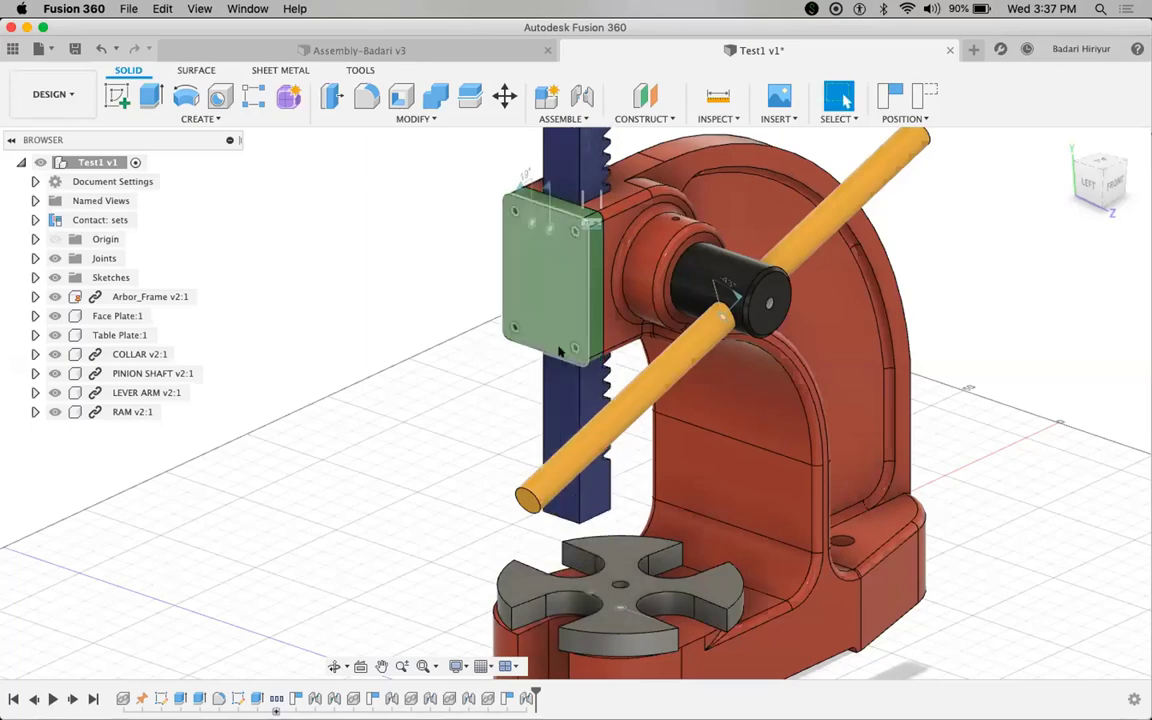
- Examine the ram's rack teeth and the pinion shaft from the collar side of the frame head
click(560, 350)
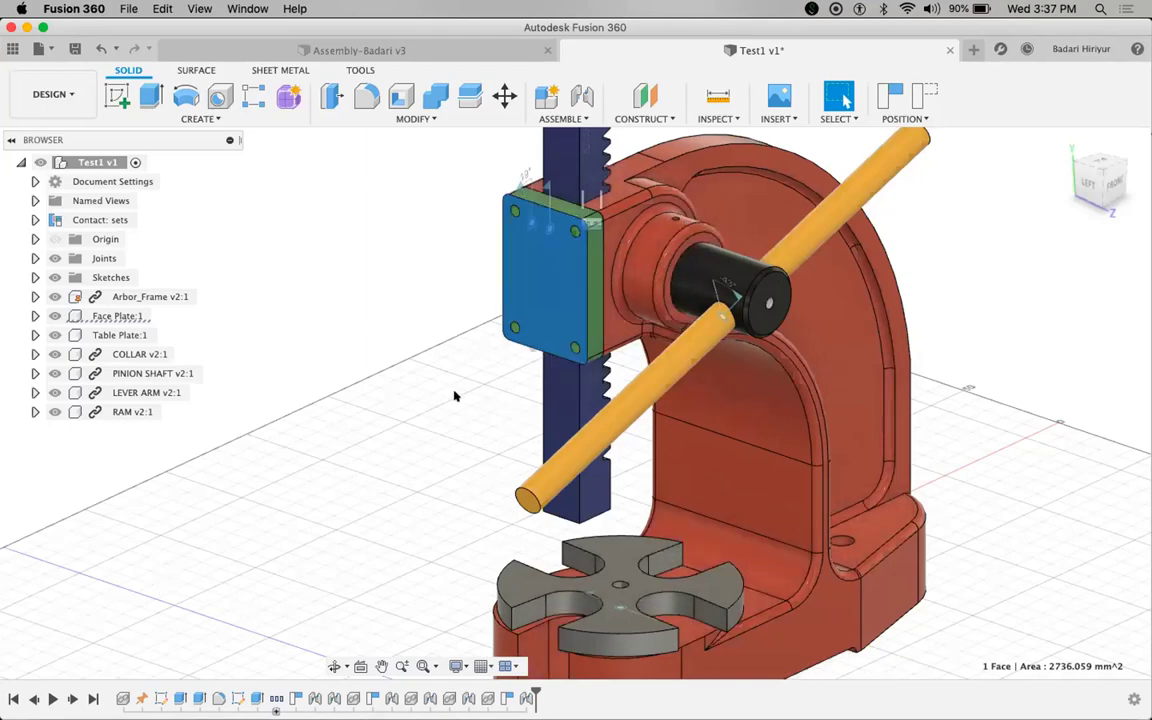
shift+middle_drag(454, 396, 600, 350)
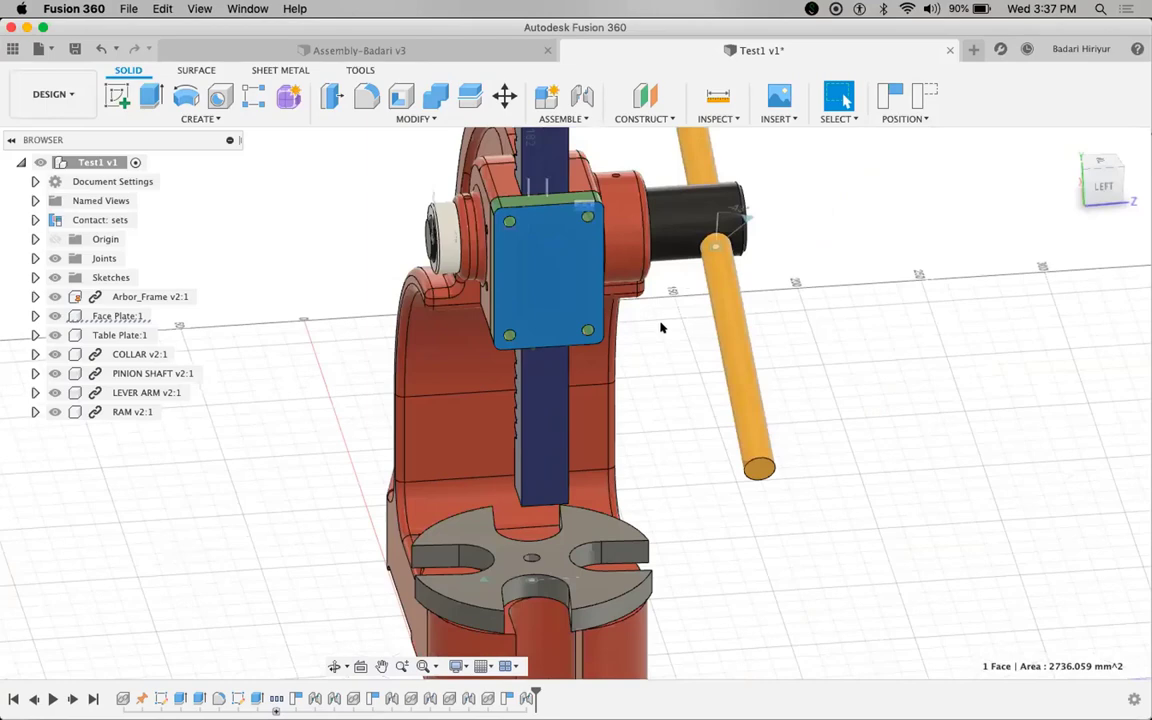
shift+middle_drag(757, 256, 761, 252)
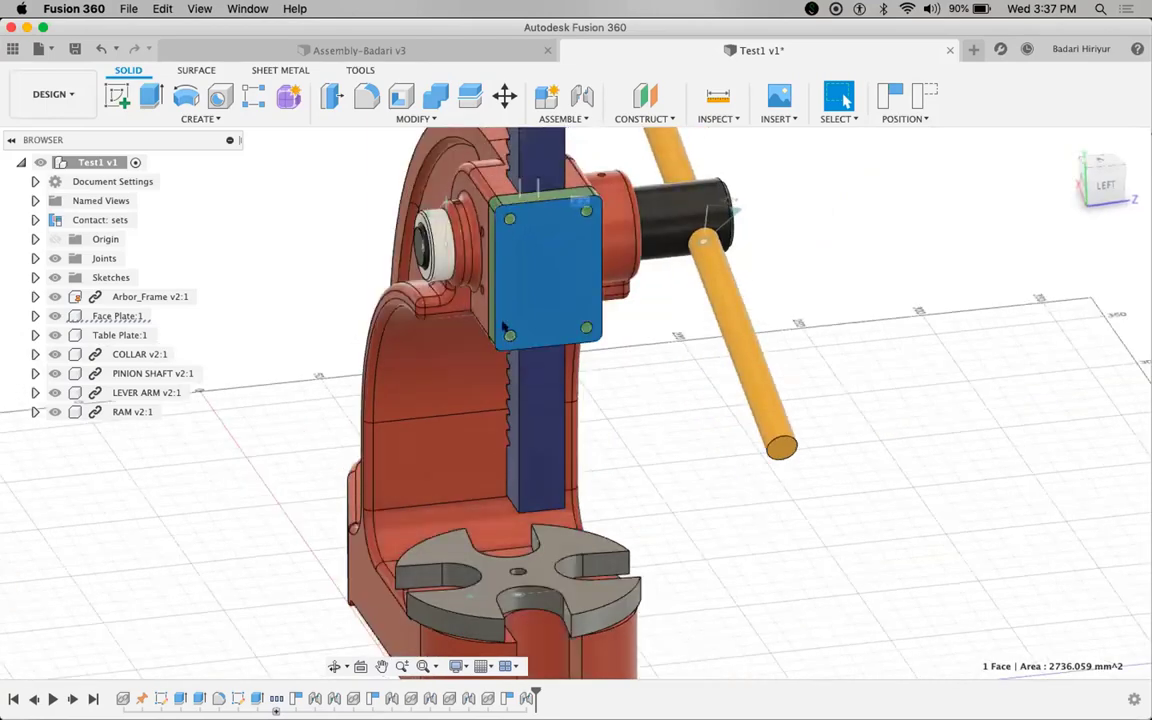
middle_drag(514, 293, 505, 284)
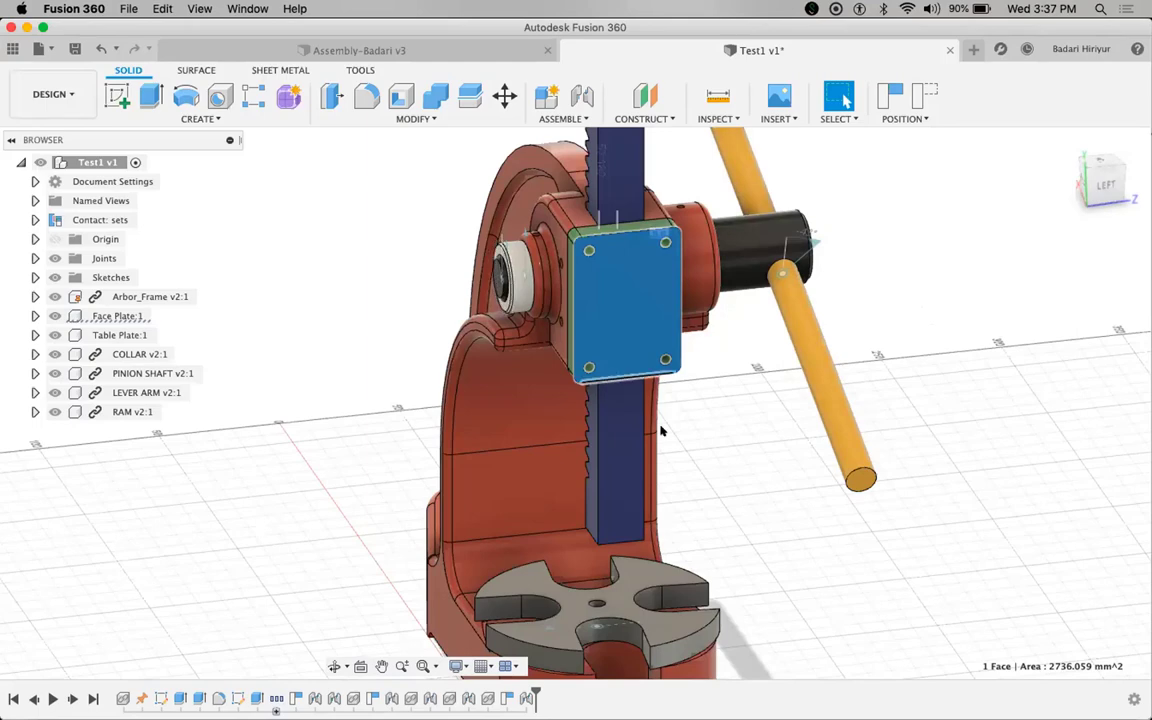
middle_drag(576, 227, 593, 266)
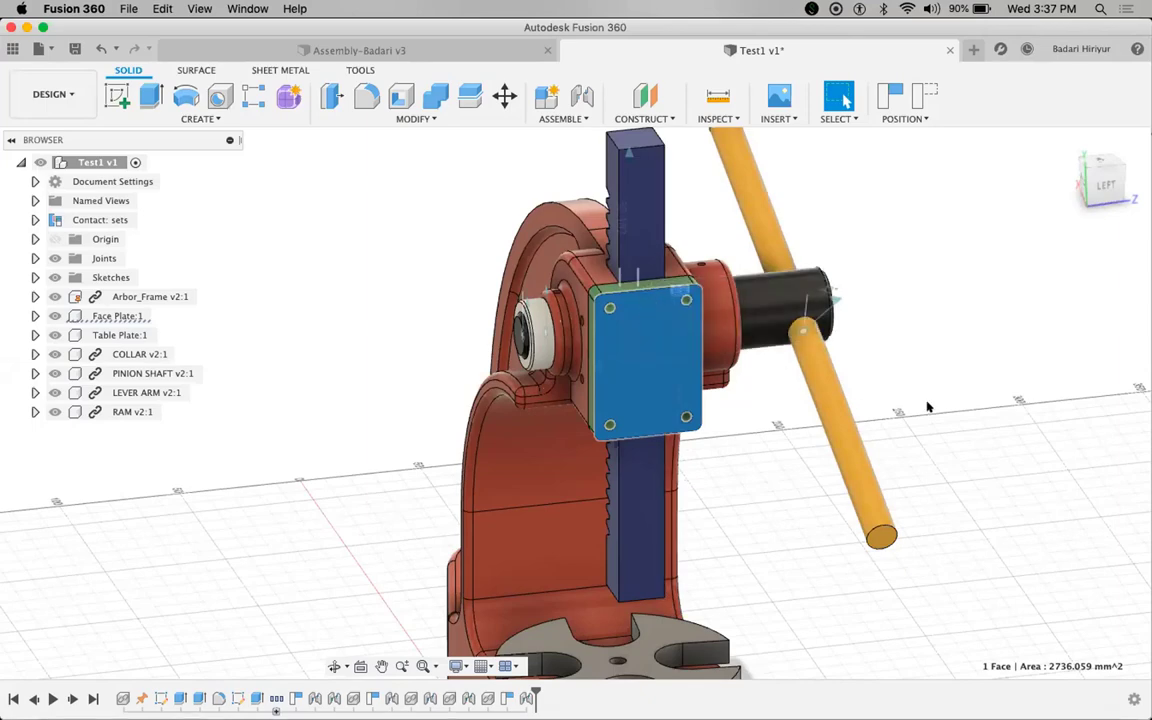
shift+middle_drag(927, 407, 933, 195)
shift+middle_drag(1062, 147, 864, 455)
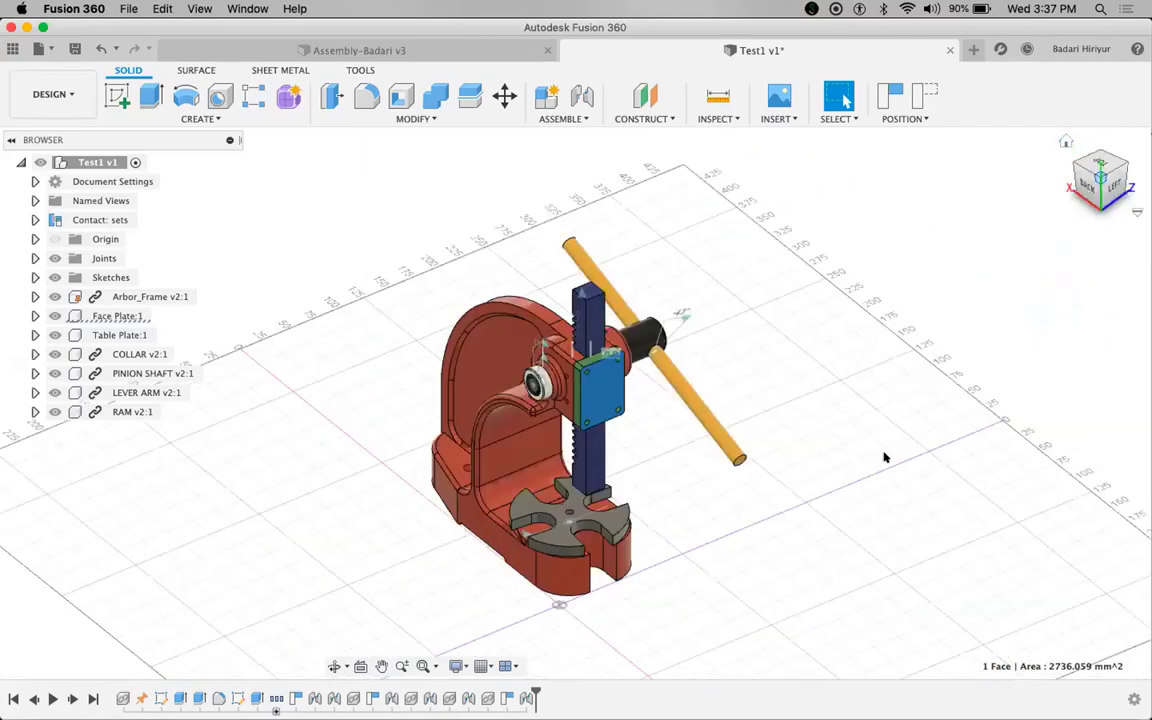
scroll(900, 447, up, 4)
scroll(983, 364, up, 3)
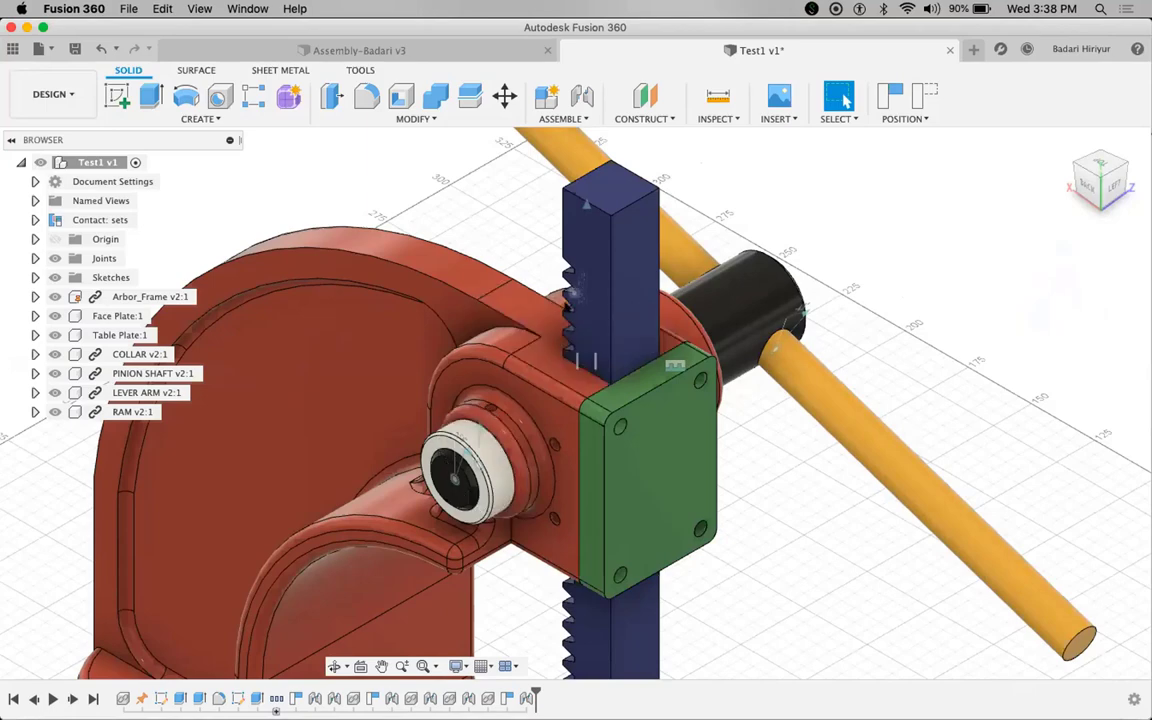
shift+middle_drag(634, 447, 537, 450)
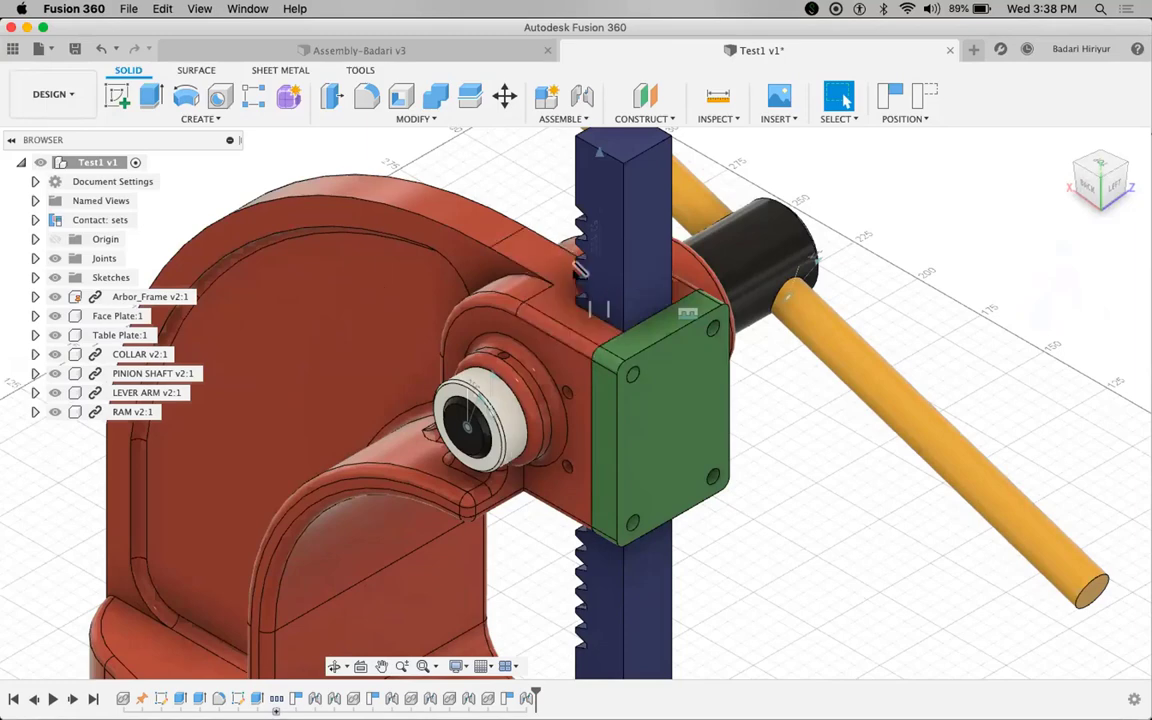
- Capture the component positions and create a motion link of 50 mm ram slide along Y per 360-degree rotation of the pinion shaft
click(566, 119)
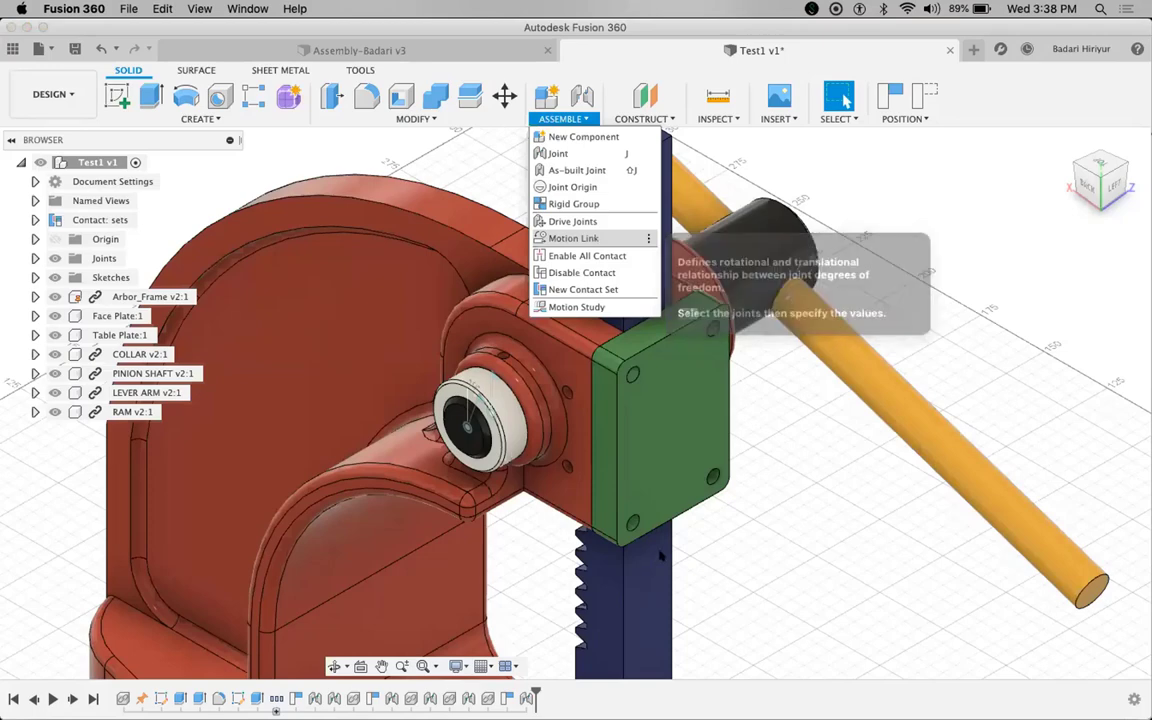
click(578, 238)
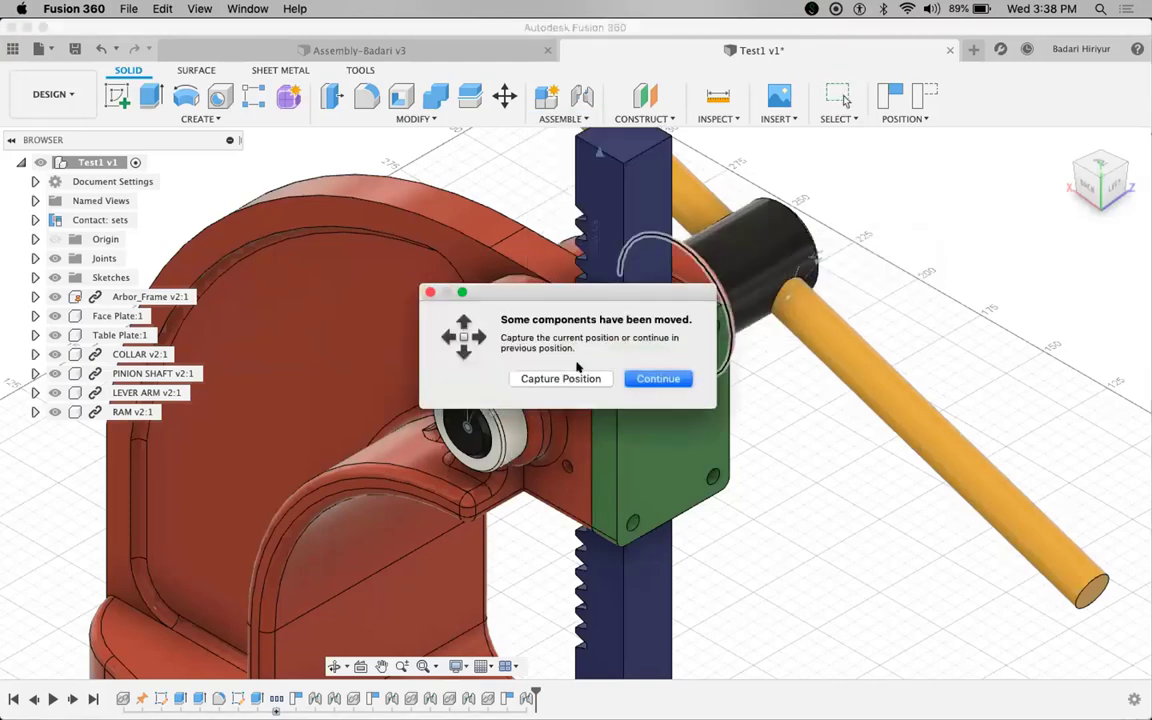
click(560, 379)
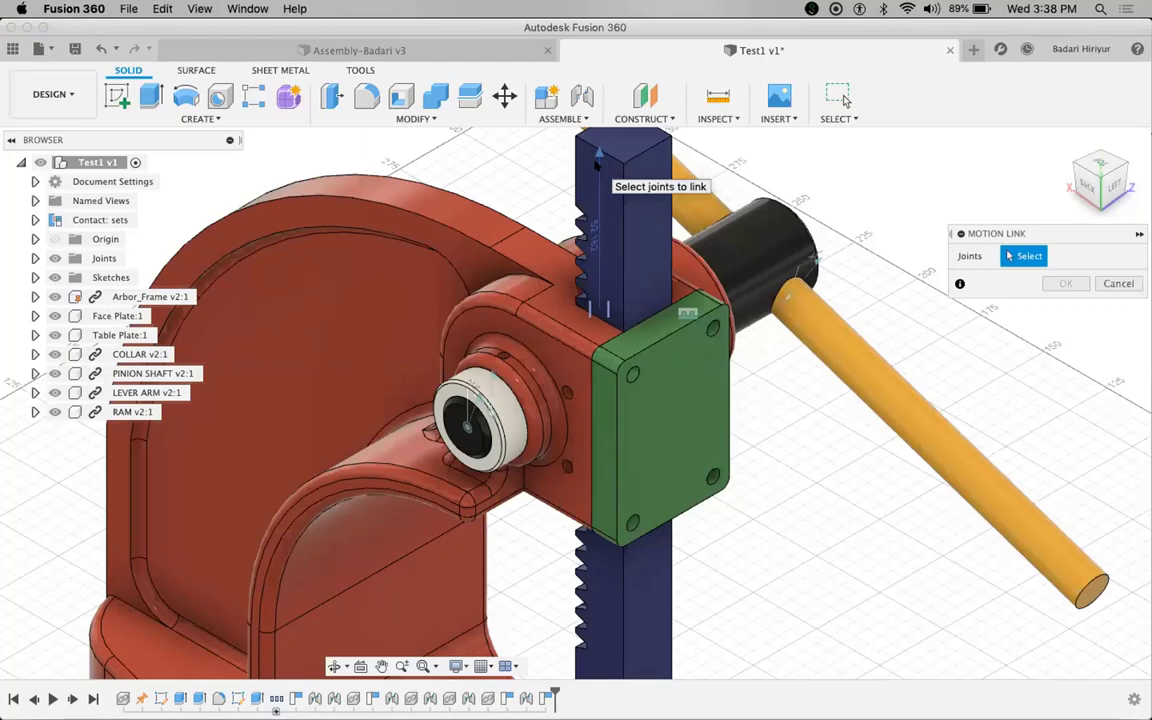
click(597, 163)
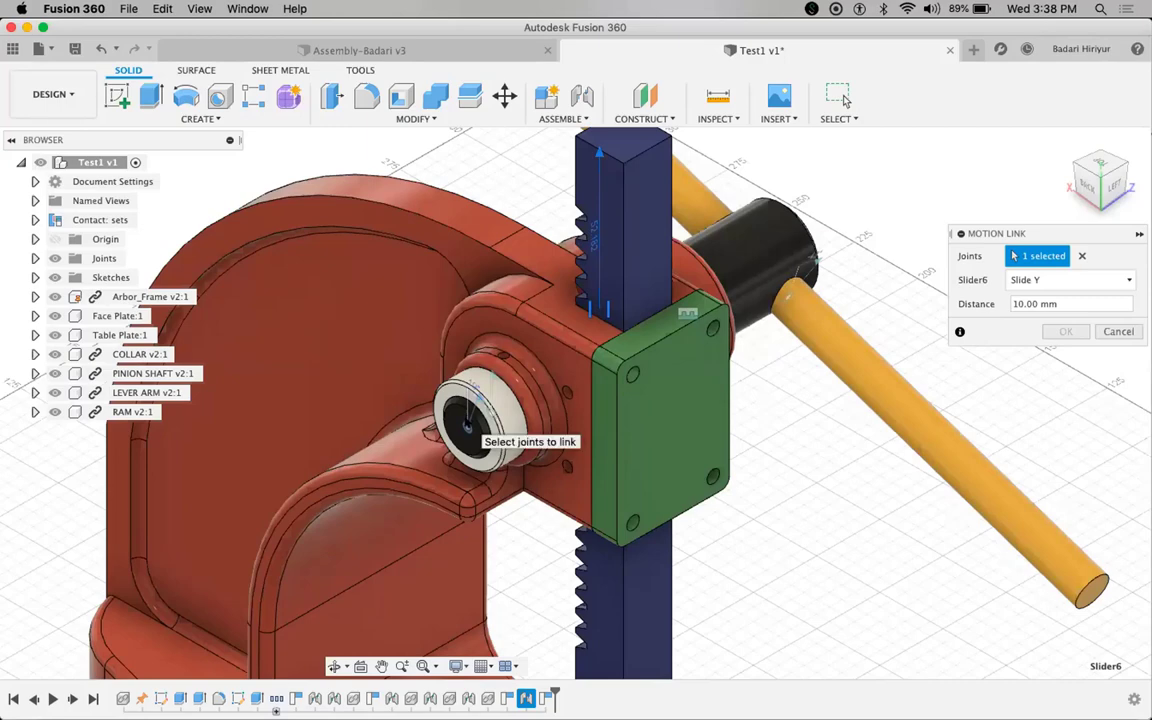
click(468, 425)
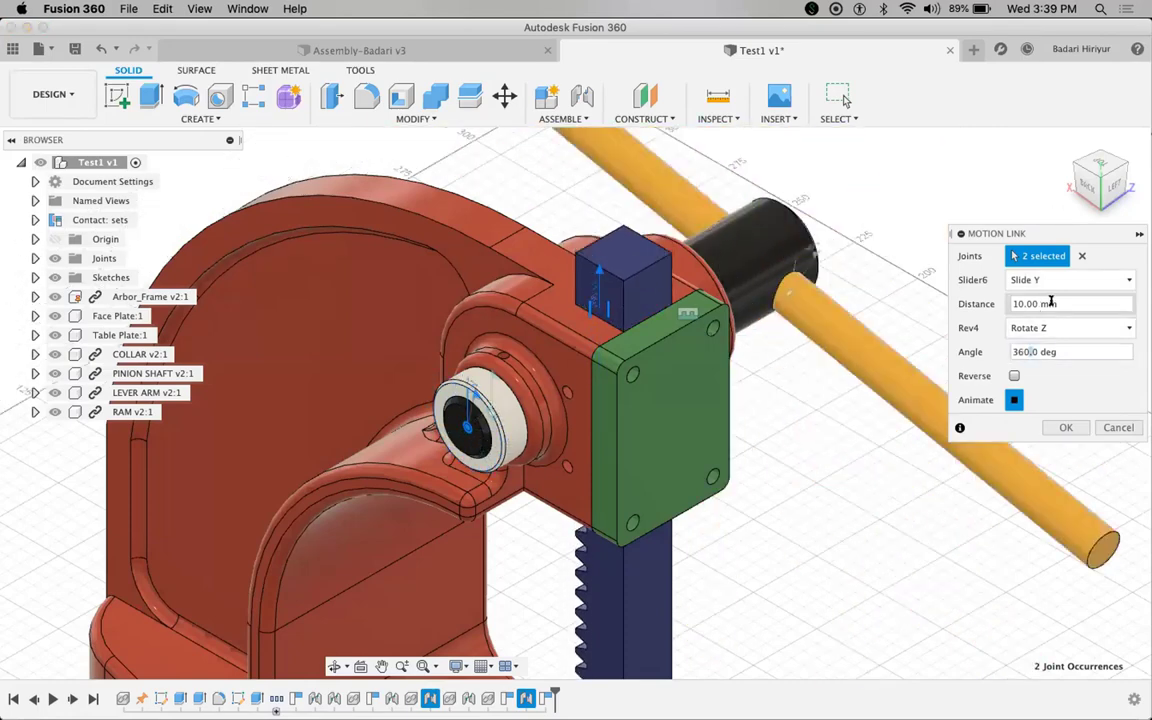
drag(1051, 302, 960, 301)
text(50)
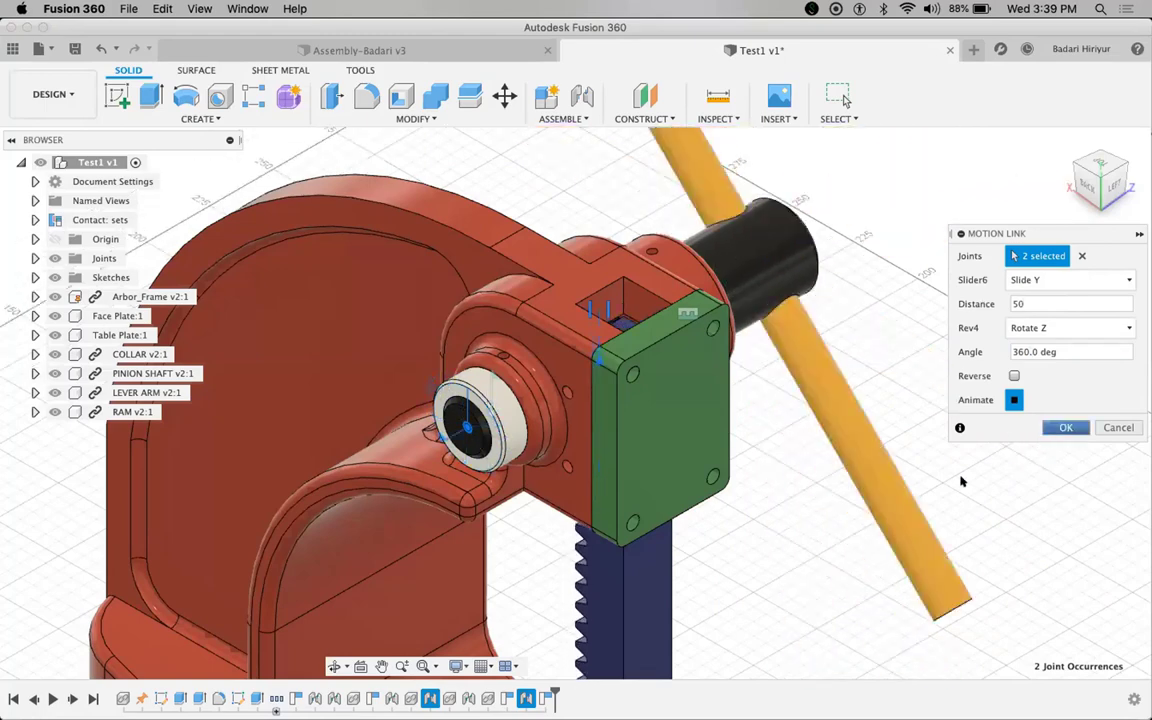
click(1062, 428)
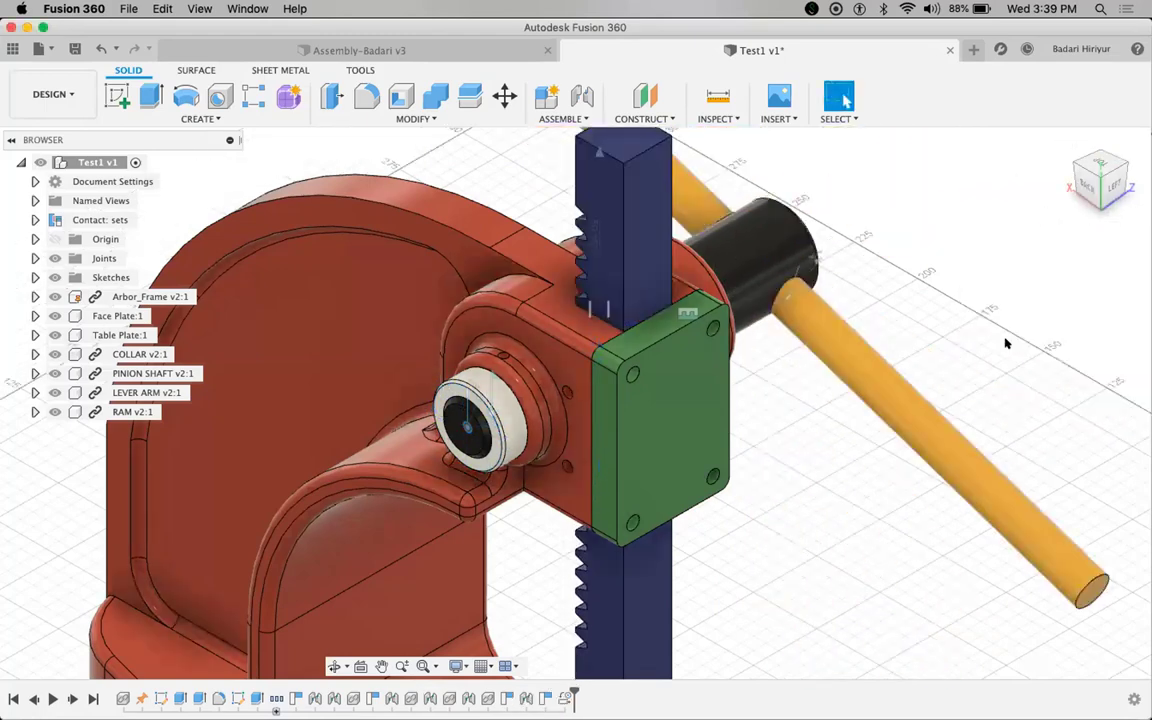
- Slide the ram through the frame head to test its linked motion with the pinion shaft and lever arm
scroll(593, 293, down, 2)
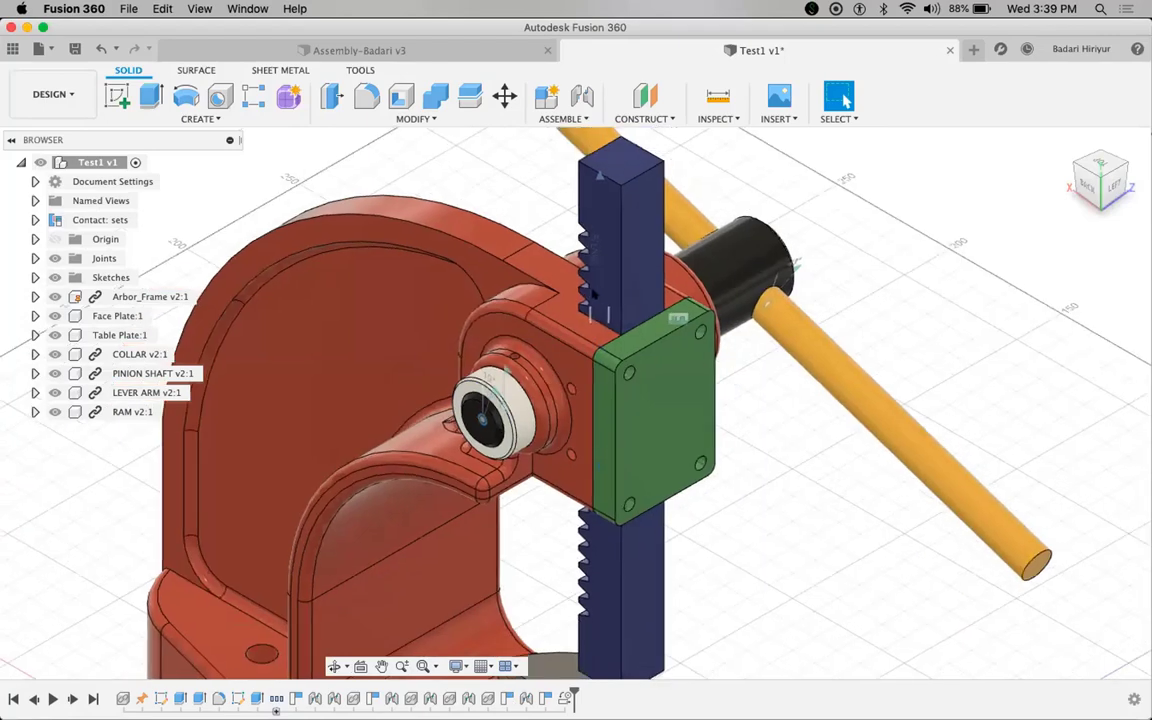
scroll(593, 293, down, 3)
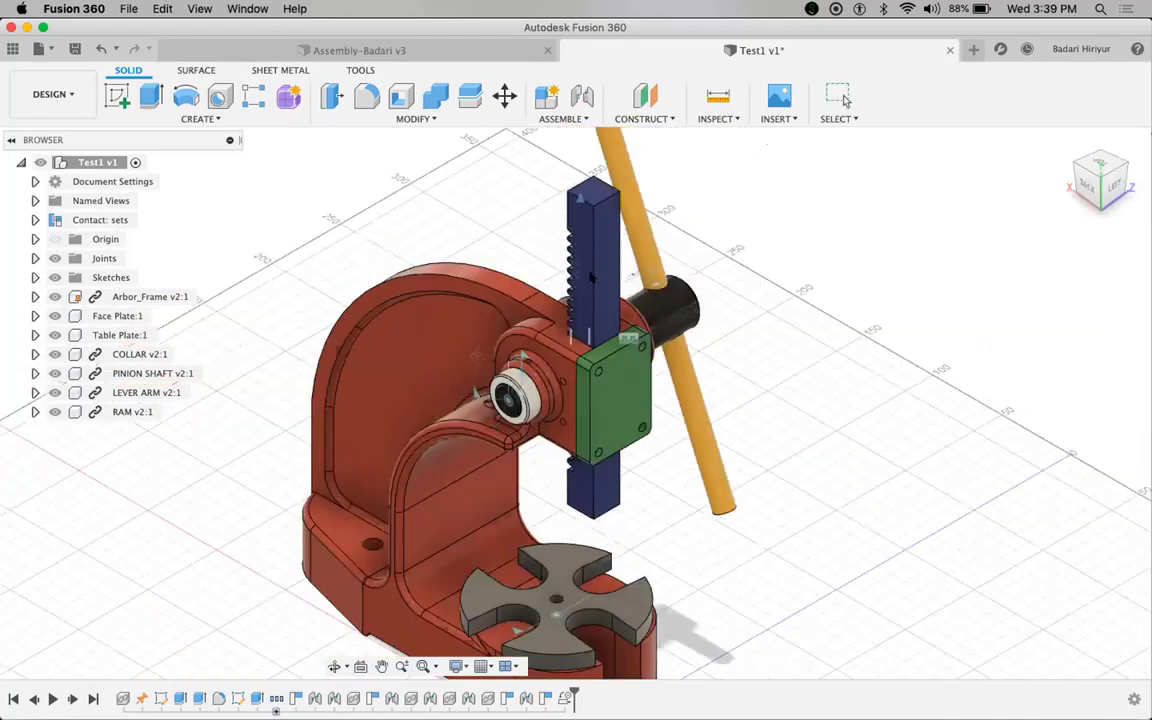
mouse_move(587, 241)
mouse_down()
mouse_move(637, 276)
mouse_move(685, 342)
mouse_move(700, 250)
mouse_move(640, 230)
mouse_move(596, 262)
mouse_move(609, 281)
mouse_move(591, 259)
mouse_up()
- Start a motion study and add the pinion shaft's revolute joint with an animation point of 90 degrees at step 20
click(839, 96)
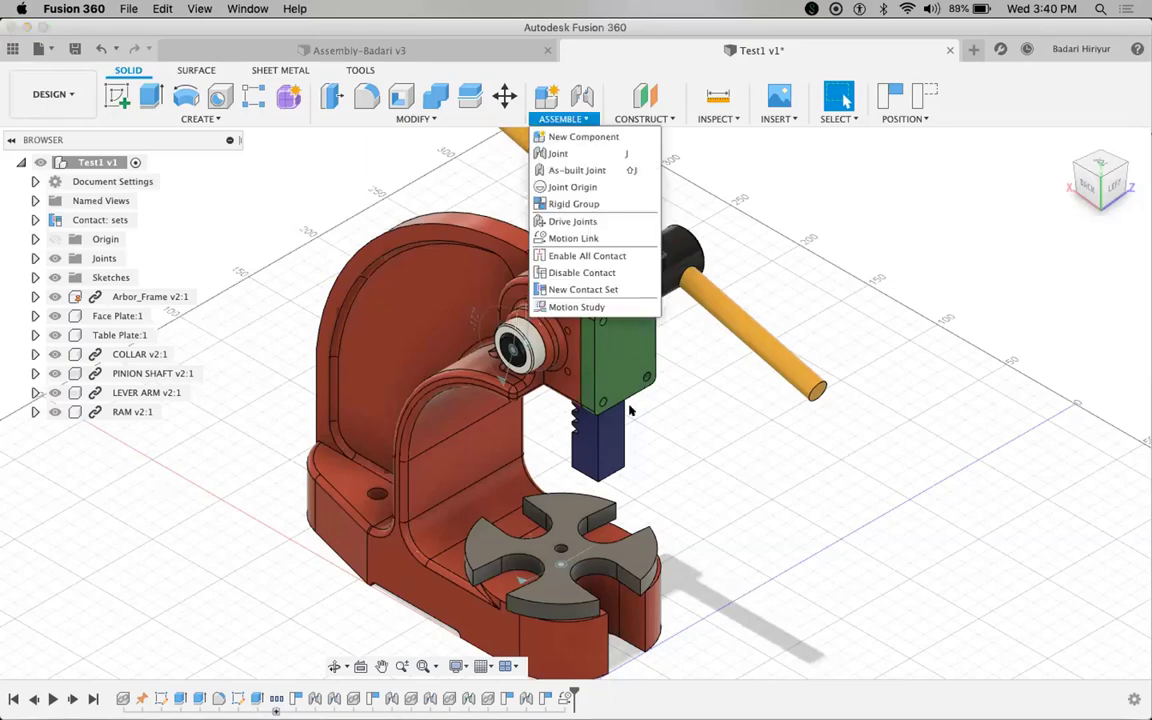
click(582, 308)
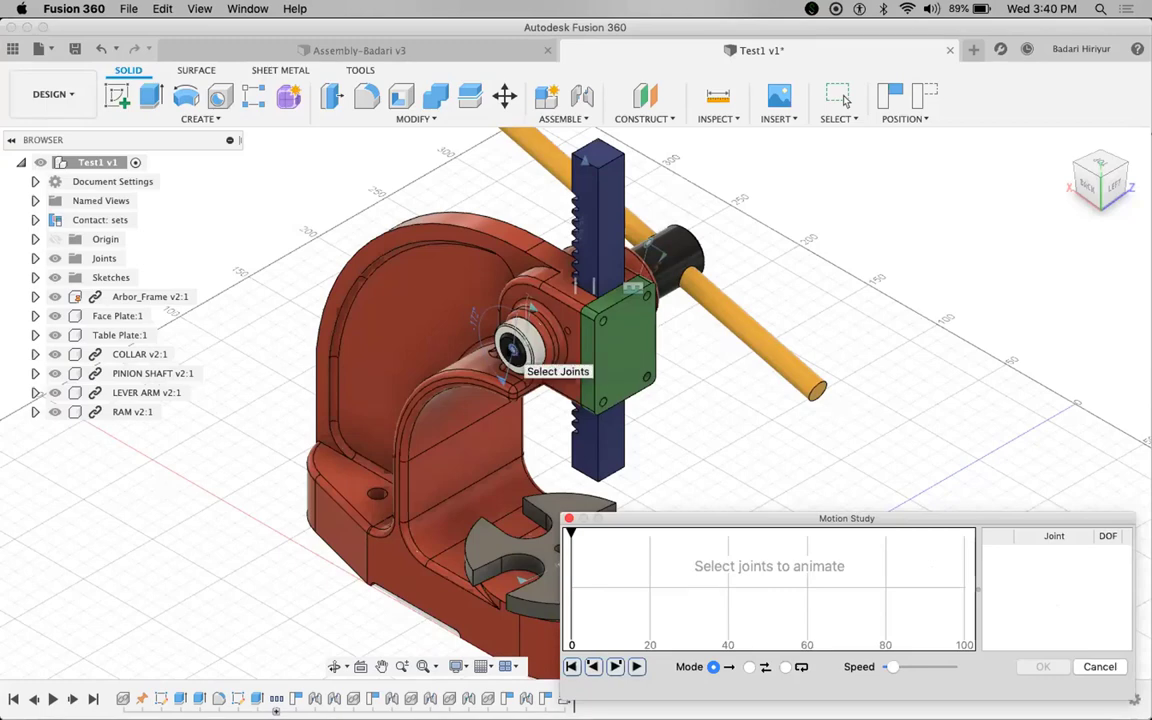
click(34, 258)
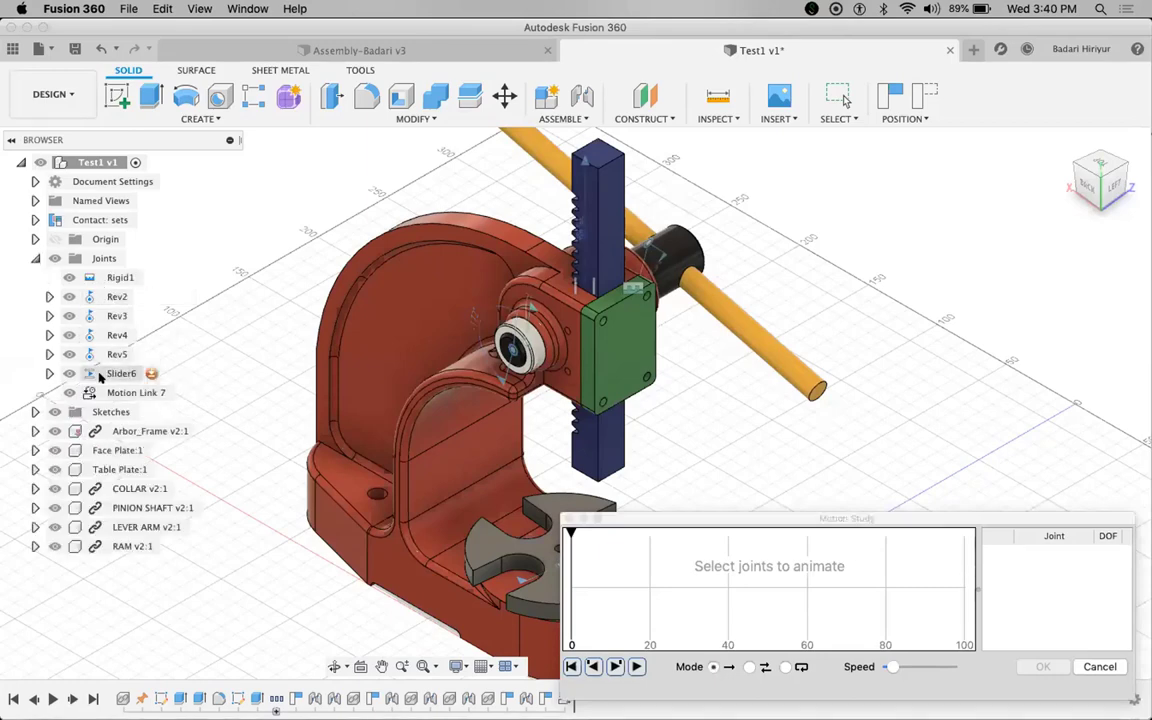
click(508, 350)
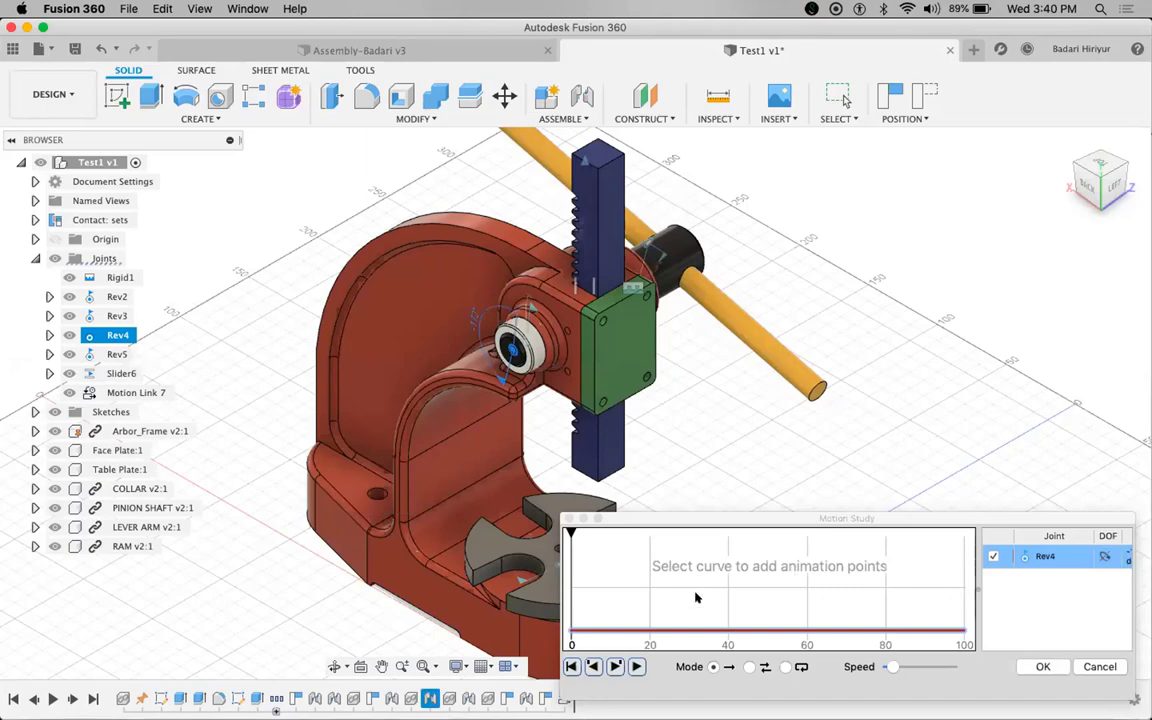
click(648, 633)
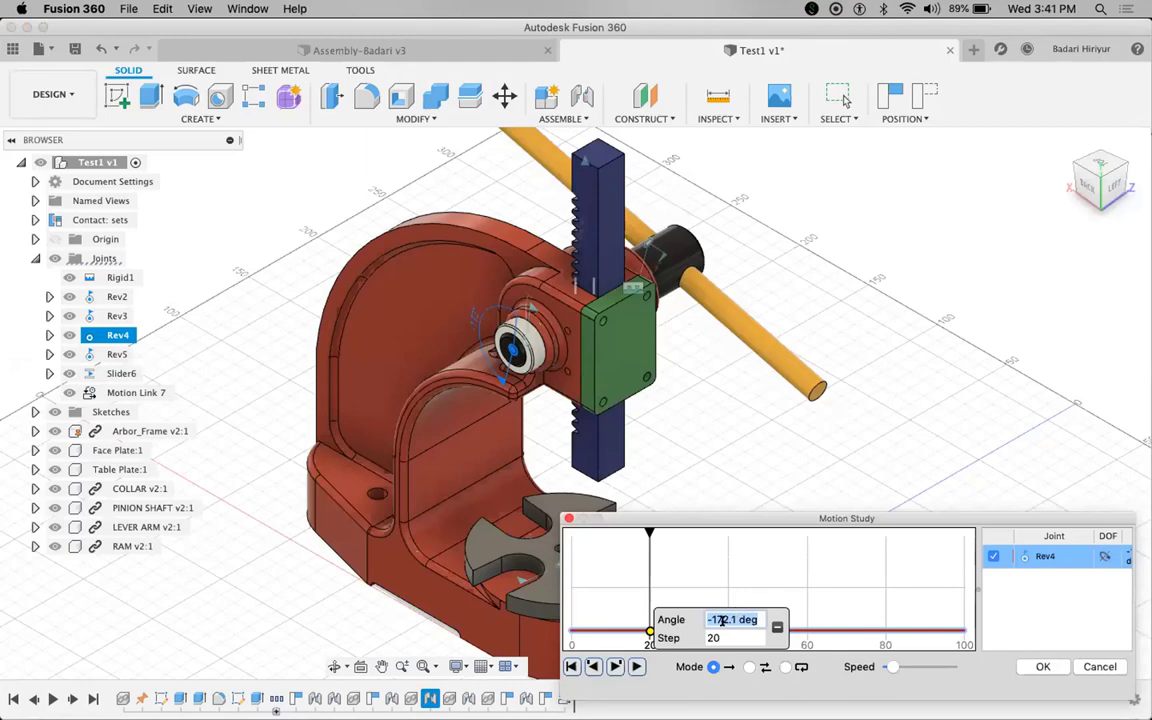
text(90)
key(Return)
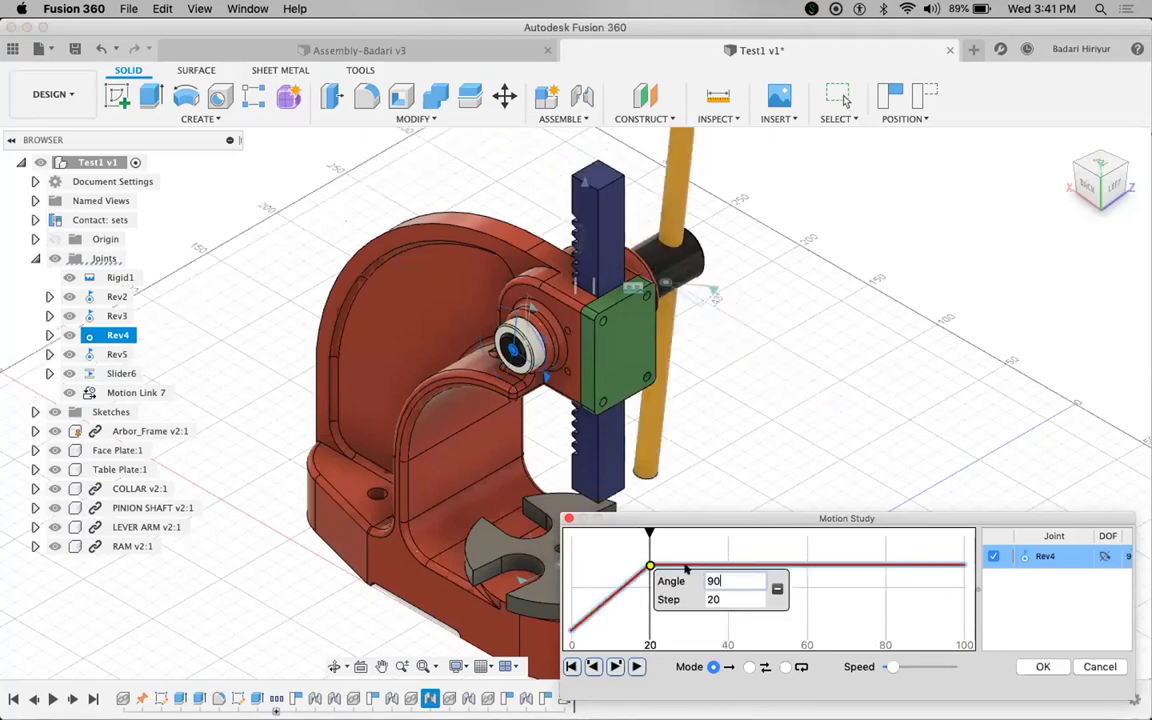
- Add pinion shaft animation points of 90 degrees at step 29, 0 degrees at step 40 and 180 degrees at step 60
click(685, 565)
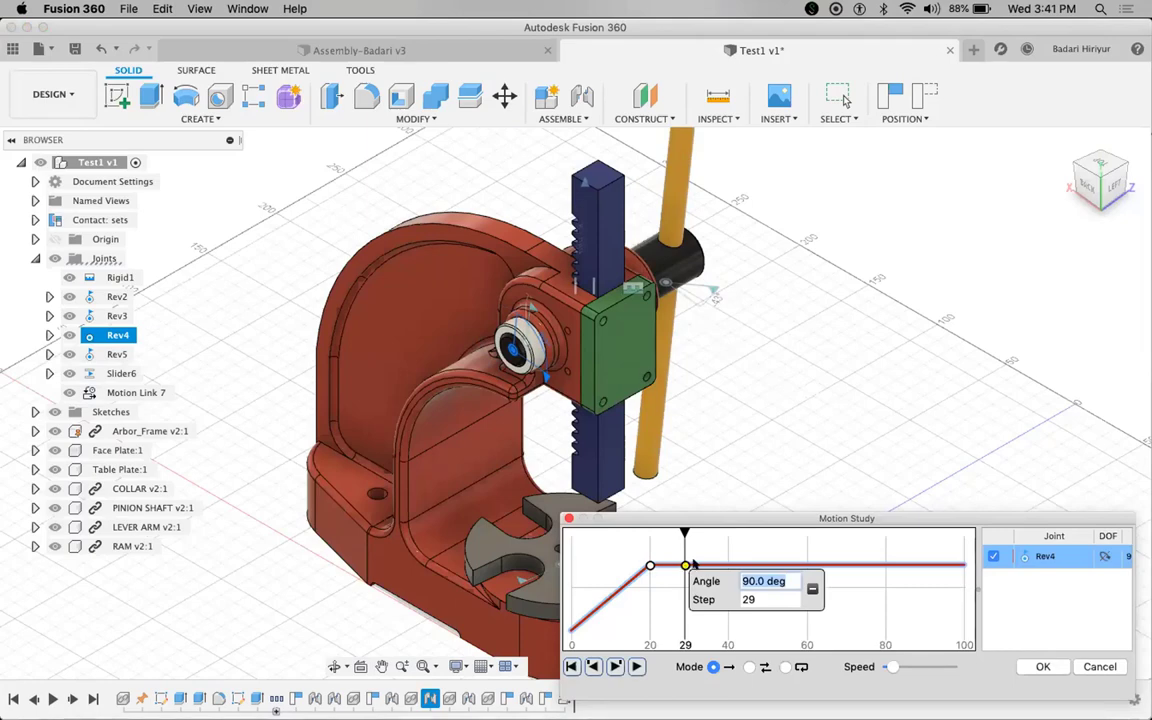
click(727, 565)
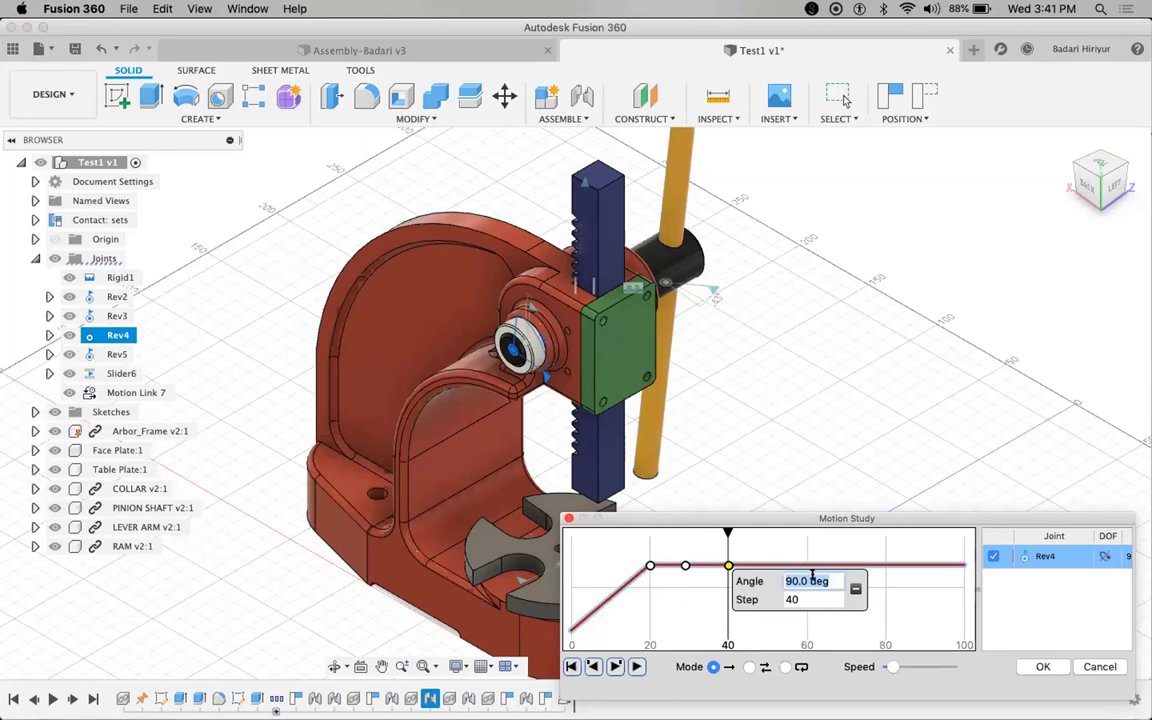
text(0)
key(Return)
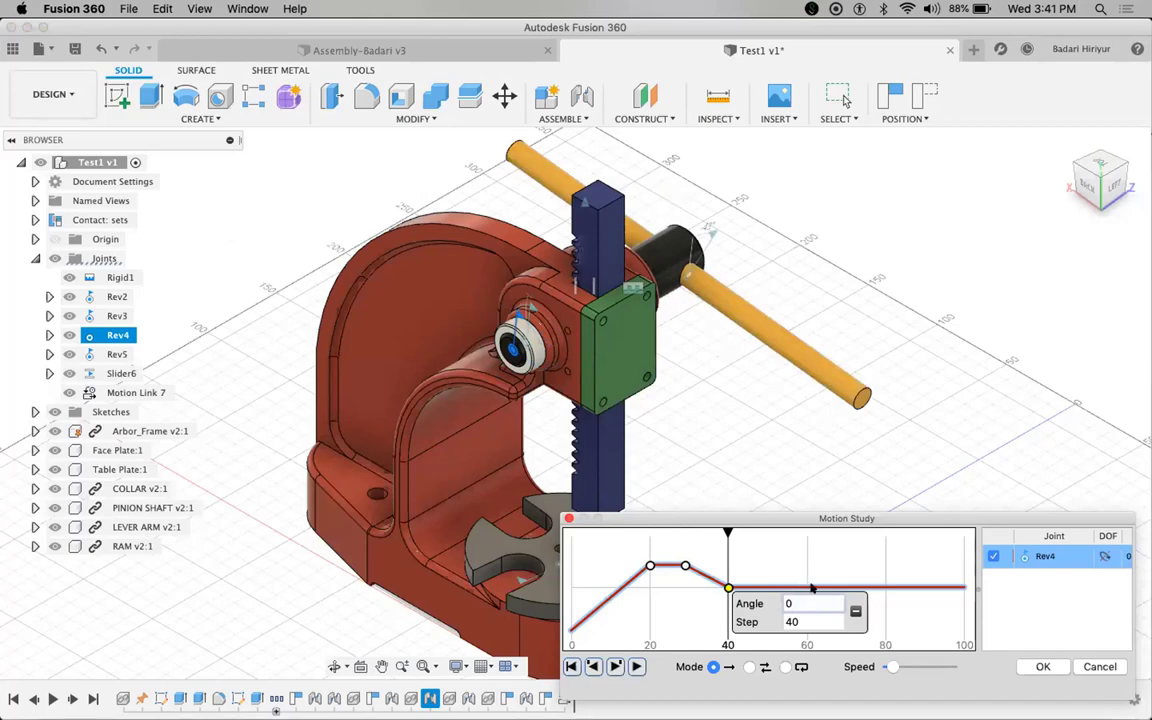
click(806, 587)
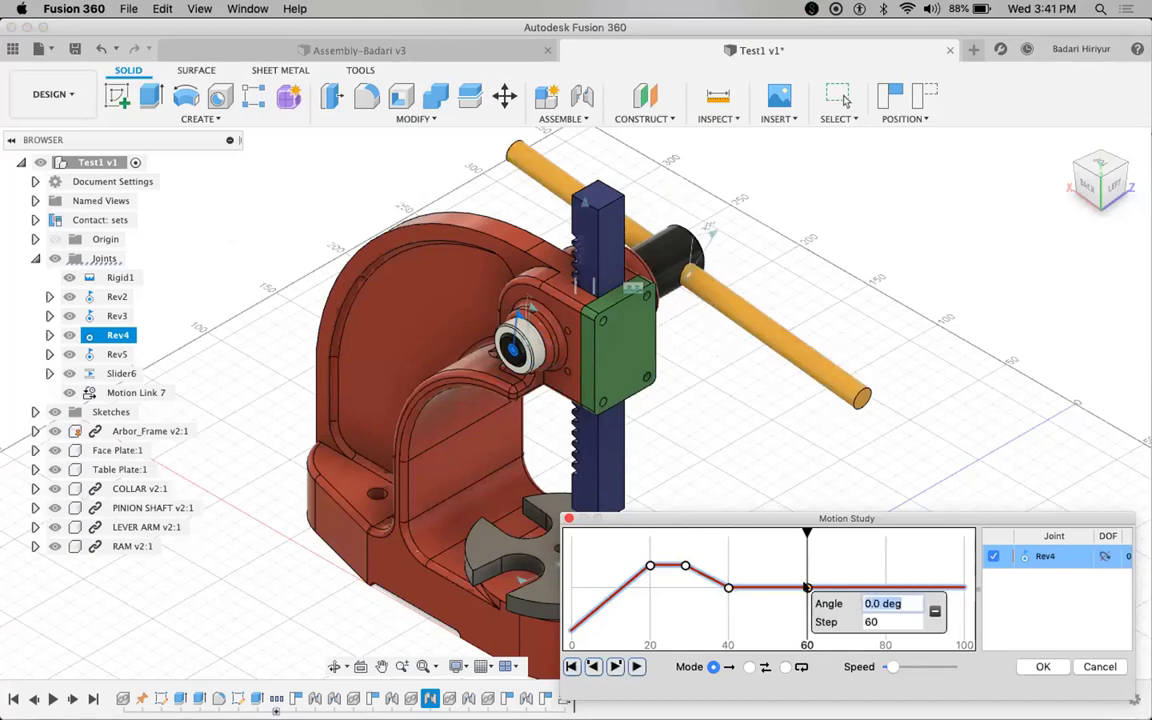
text(180)
key(Return)
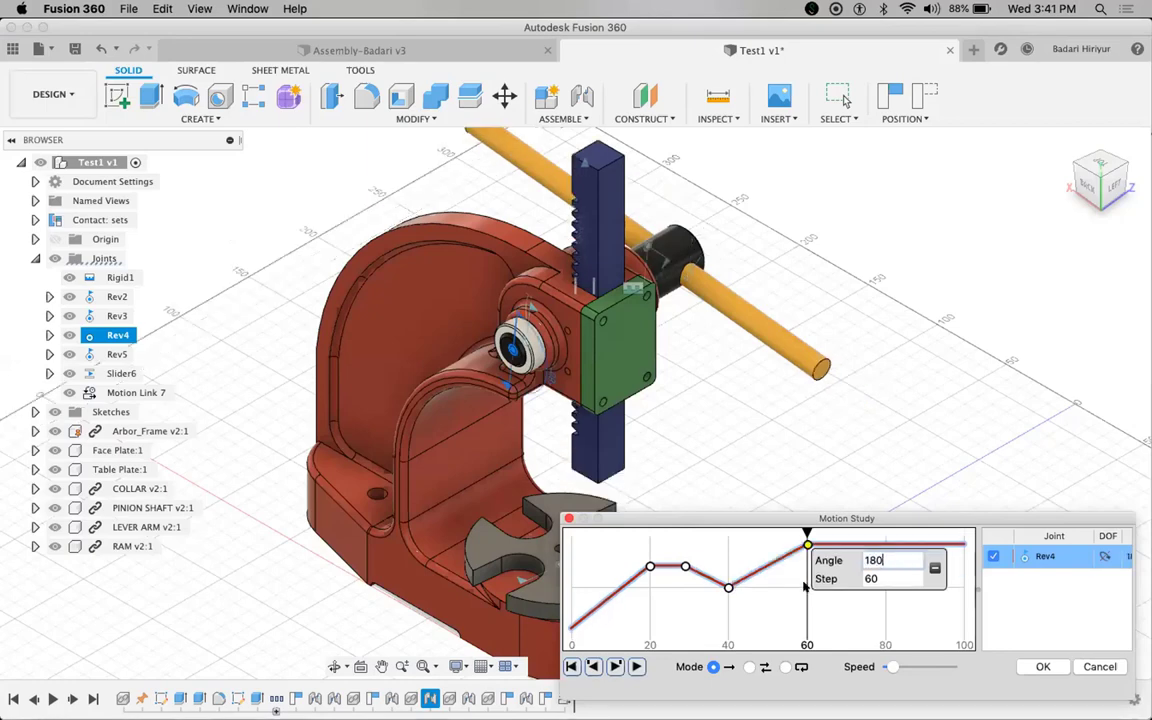
- Hold the pinion shaft at 180 degrees until step 69 and bring it to 0 degrees at step 80
click(842, 545)
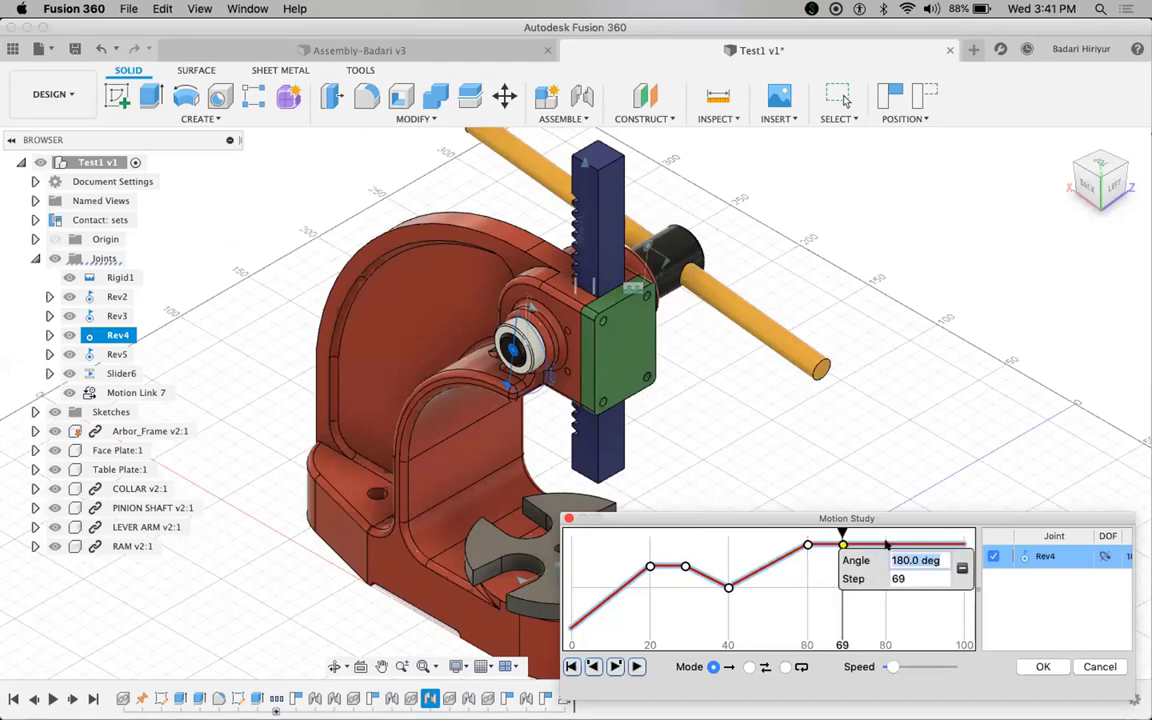
click(886, 545)
text(0)
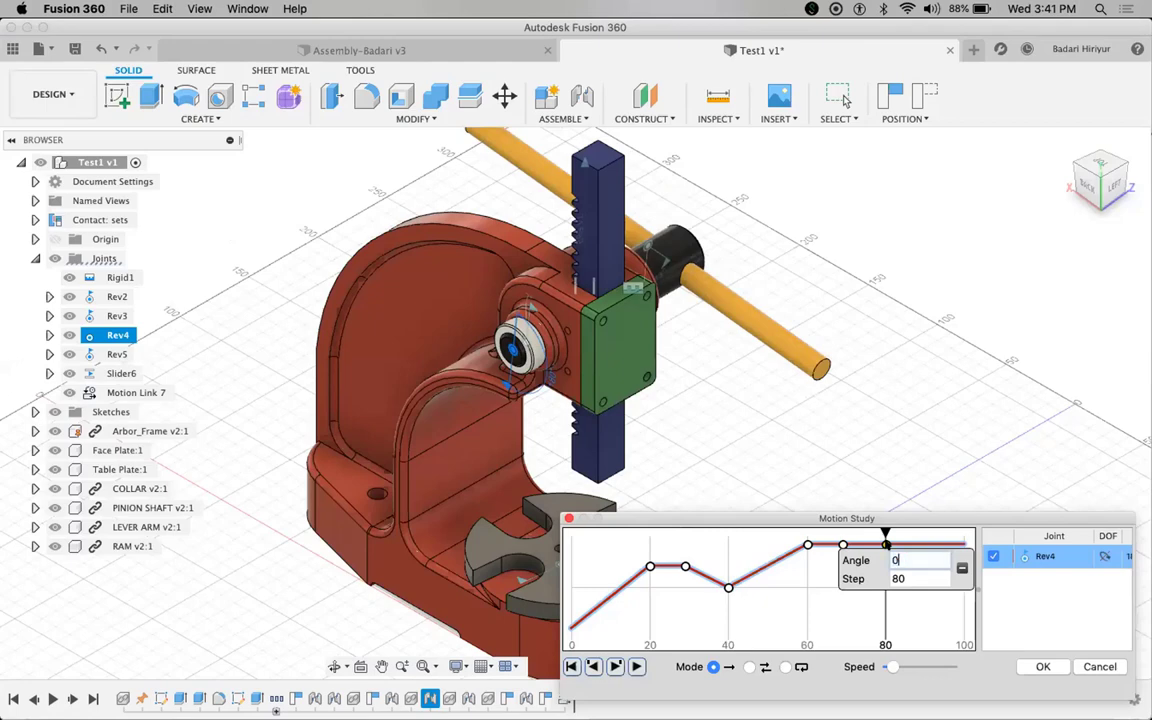
key(Return)
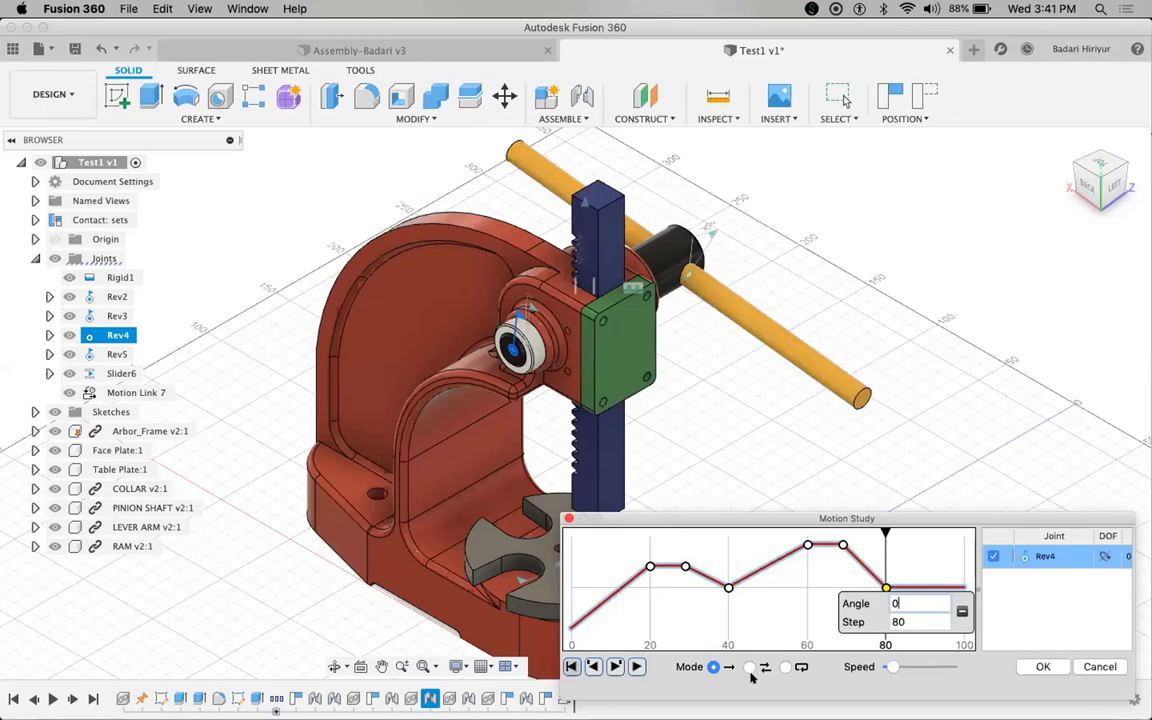
key(Return)
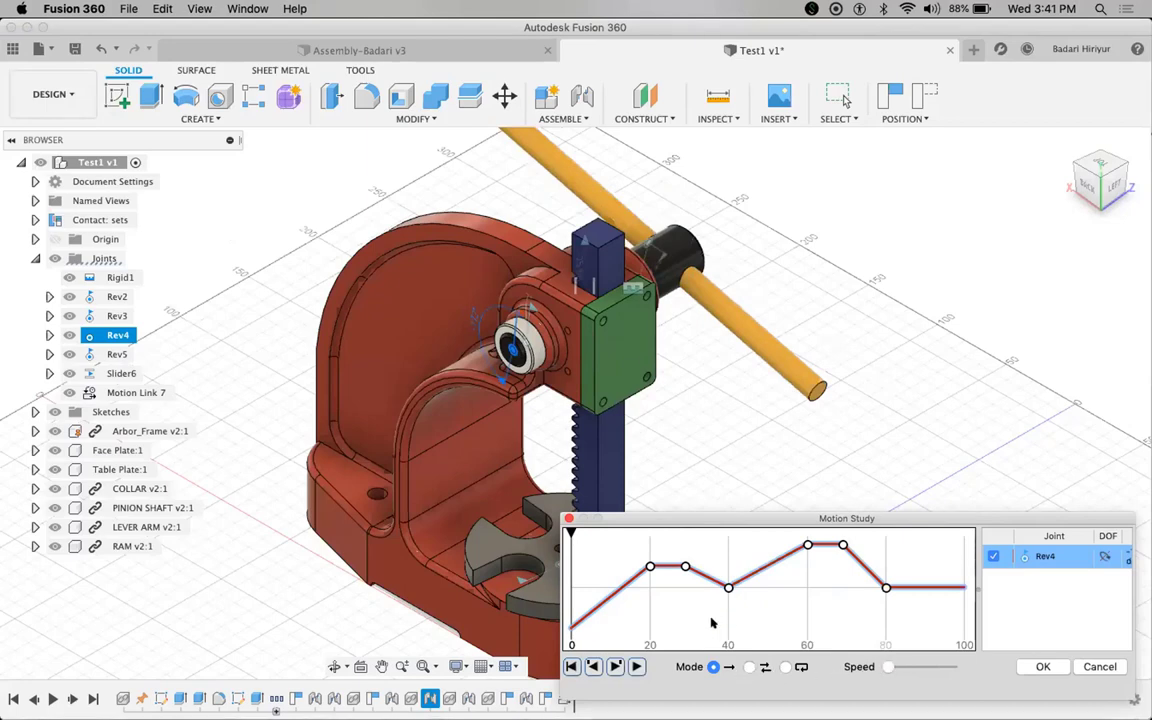
- Play the motion study in continuous loop mode and move its window clear of the table plate
click(785, 666)
click(615, 666)
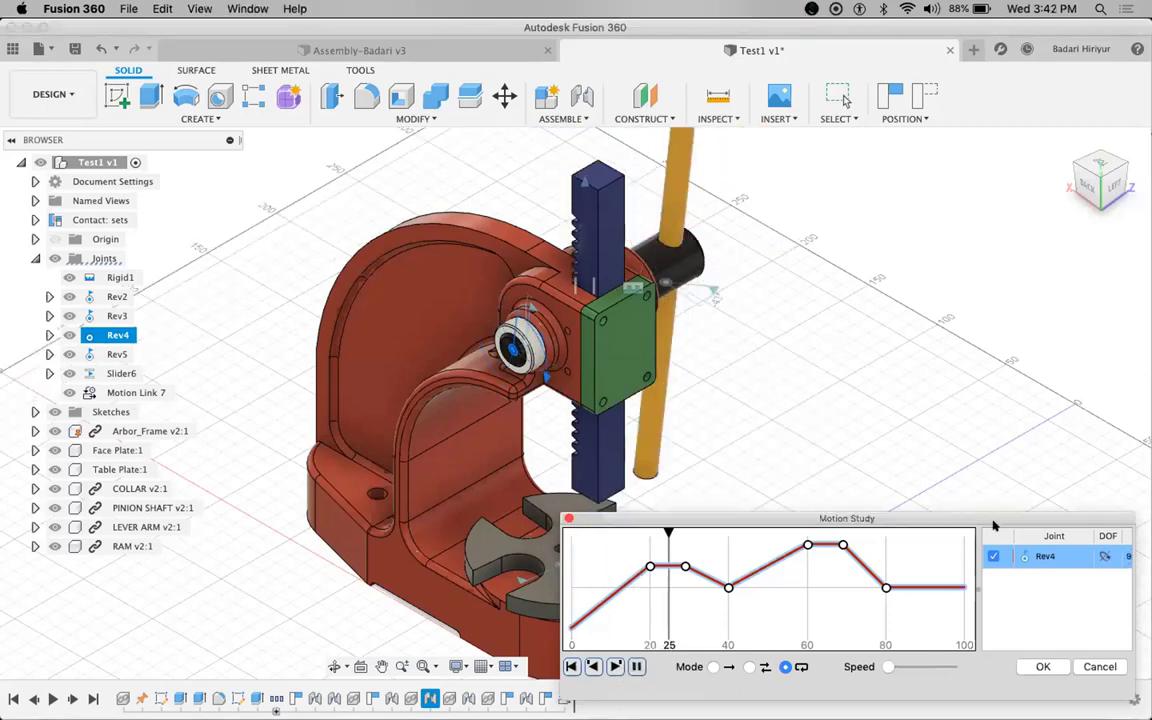
drag(926, 520, 993, 525)
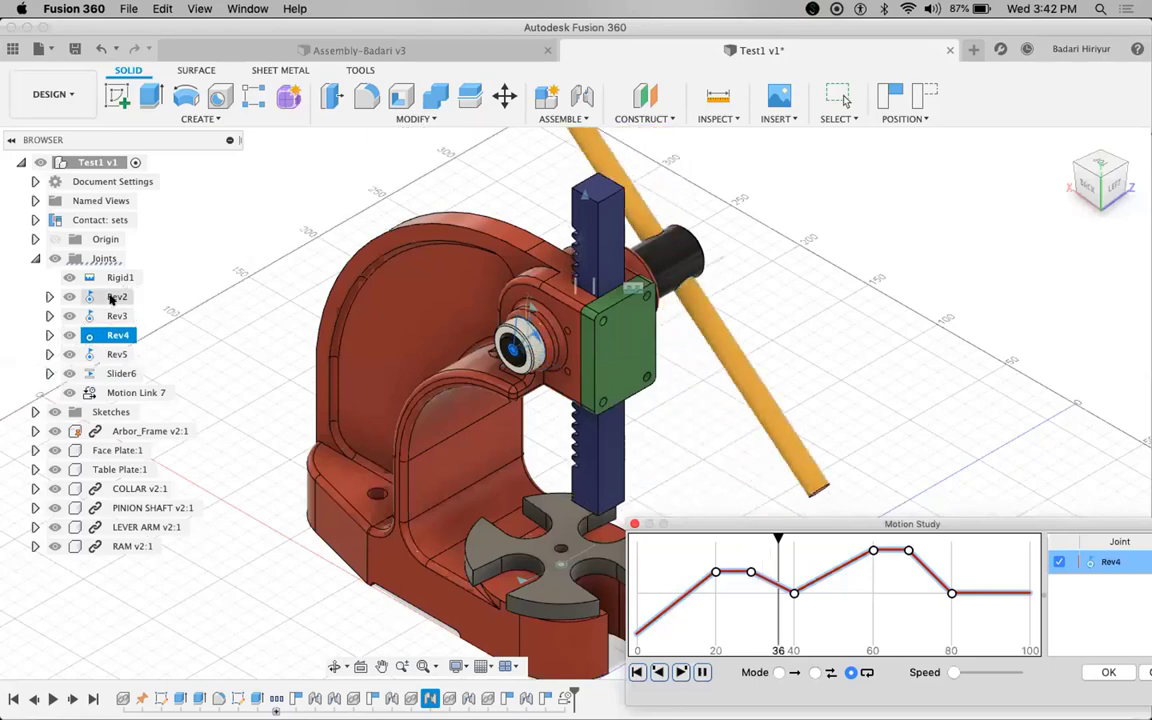
- Add the table plate's revolute joint to the motion study, with 90 degrees at step 20 and 0 degrees at step 39
click(558, 563)
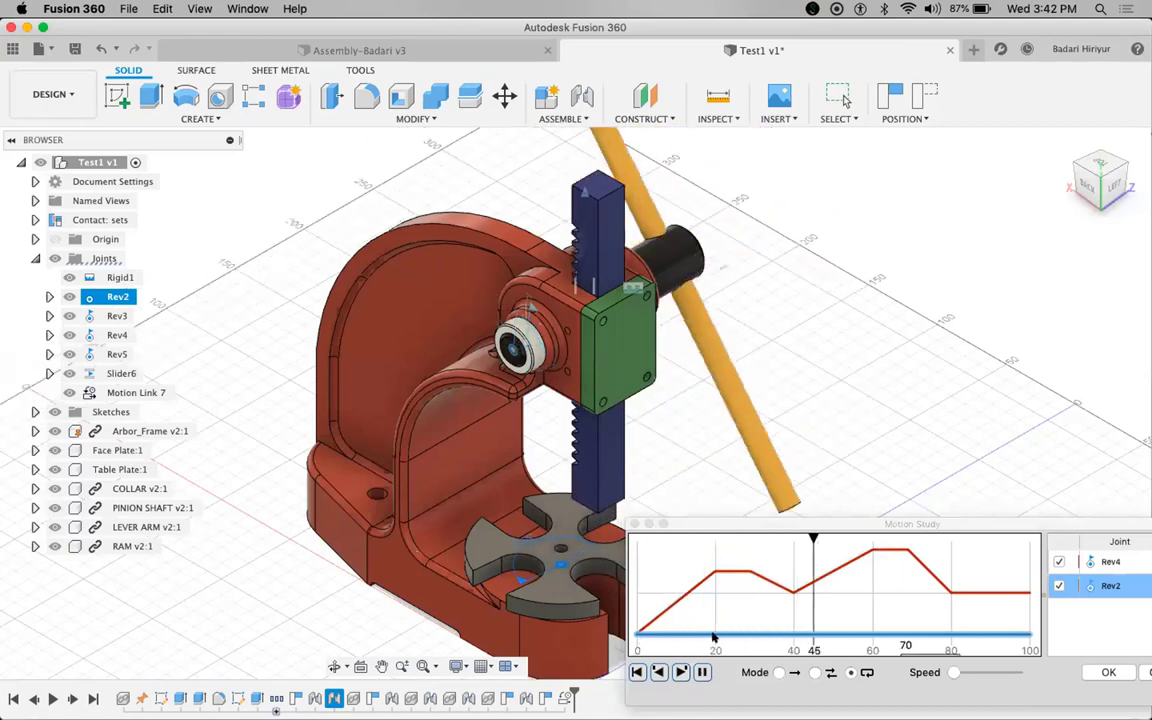
click(713, 636)
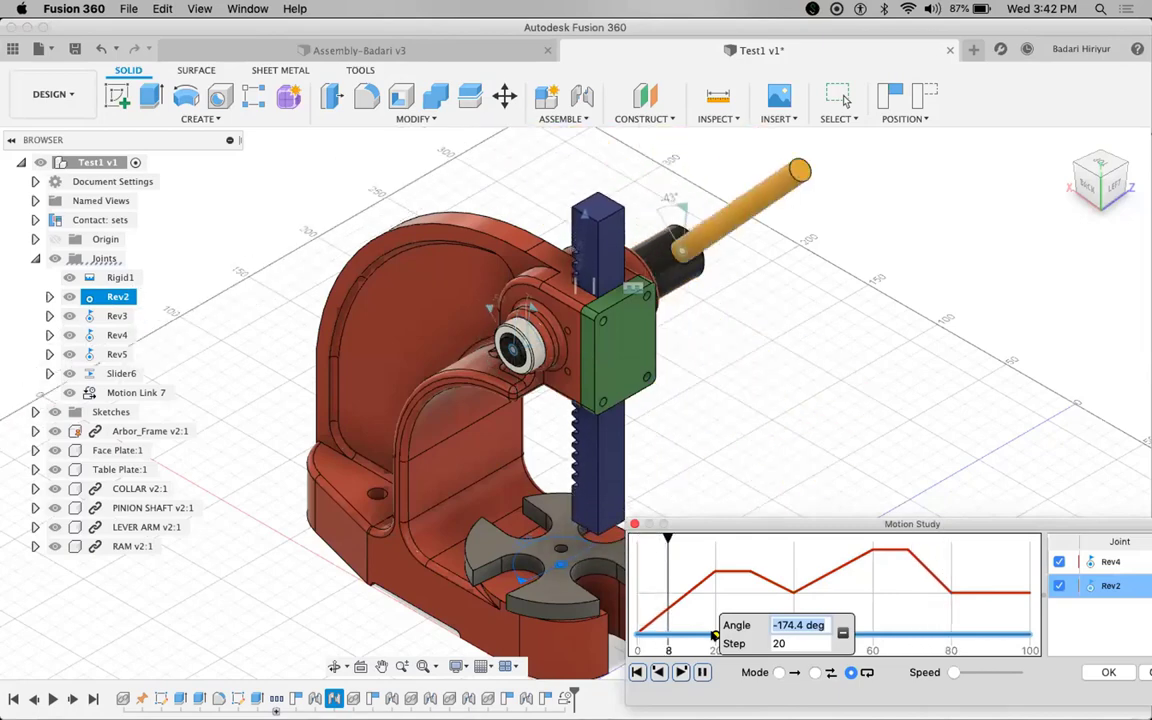
text(90)
key(Return)
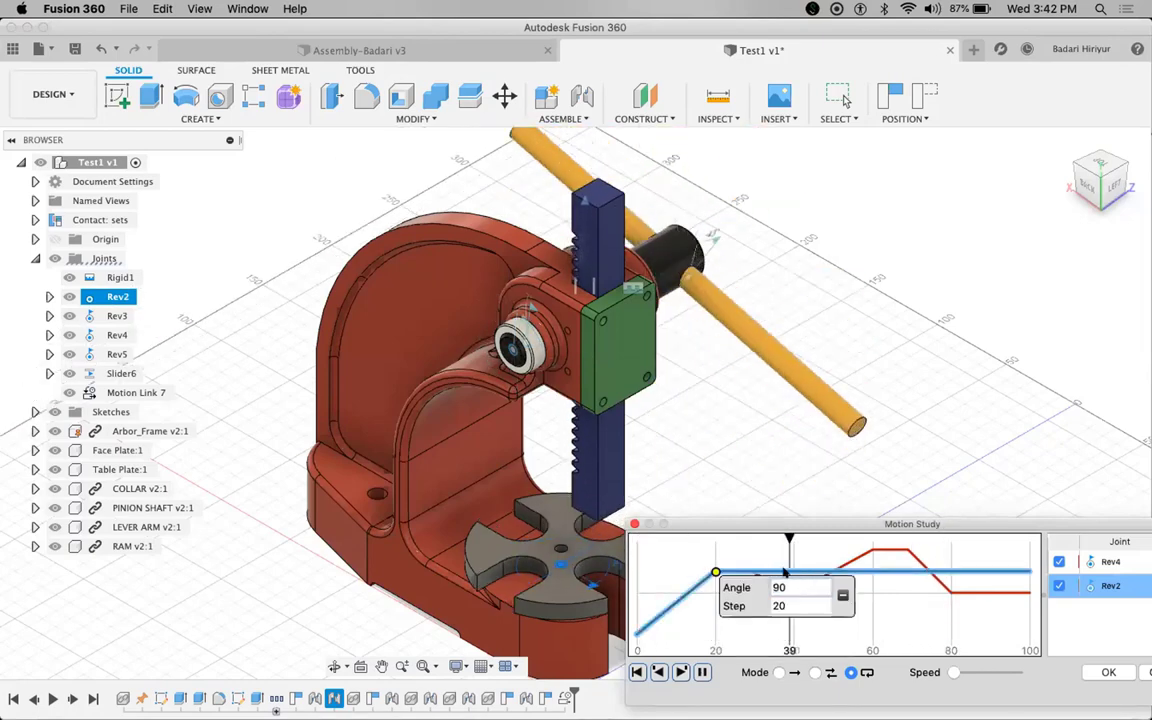
click(790, 571)
text(0)
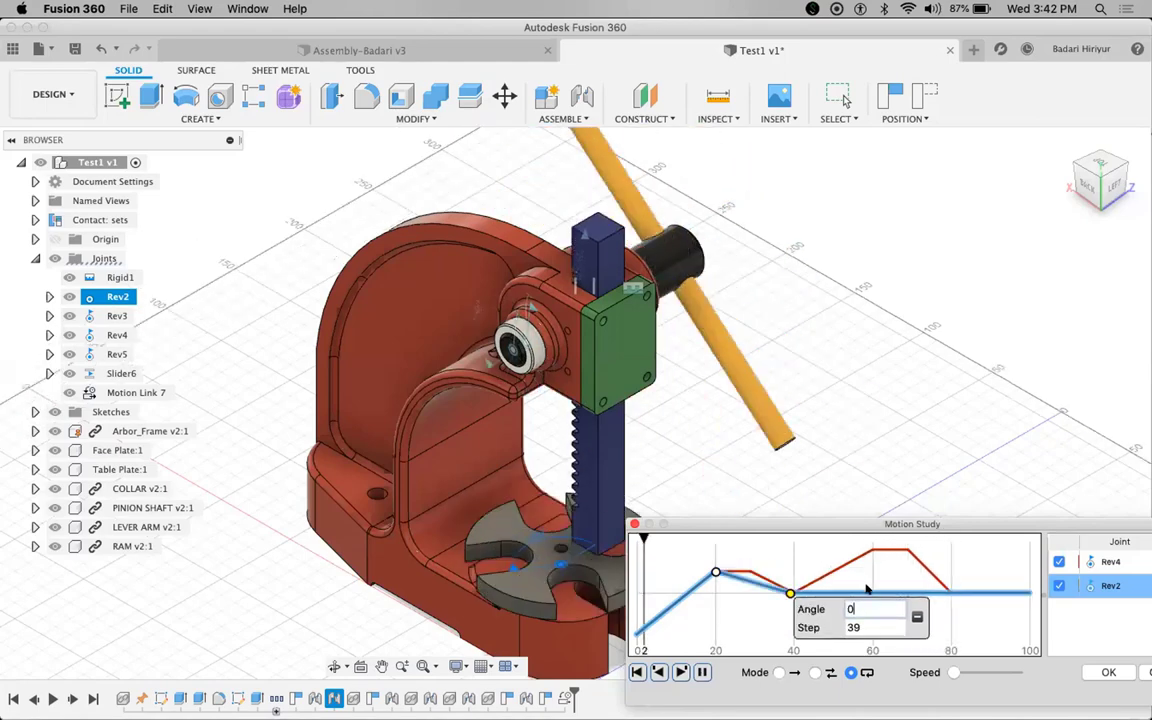
- Set the table plate's rotation to -90 degrees at step 59 and 180 degrees at step 79, and accept the motion study
click(868, 591)
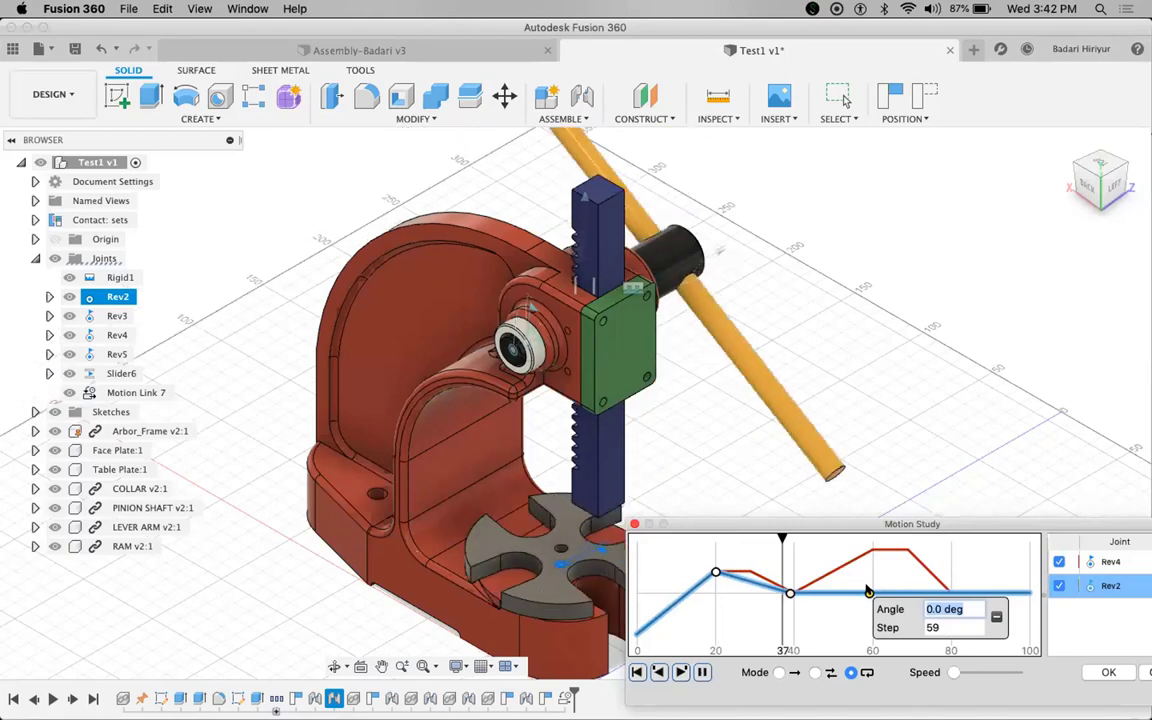
text(-90)
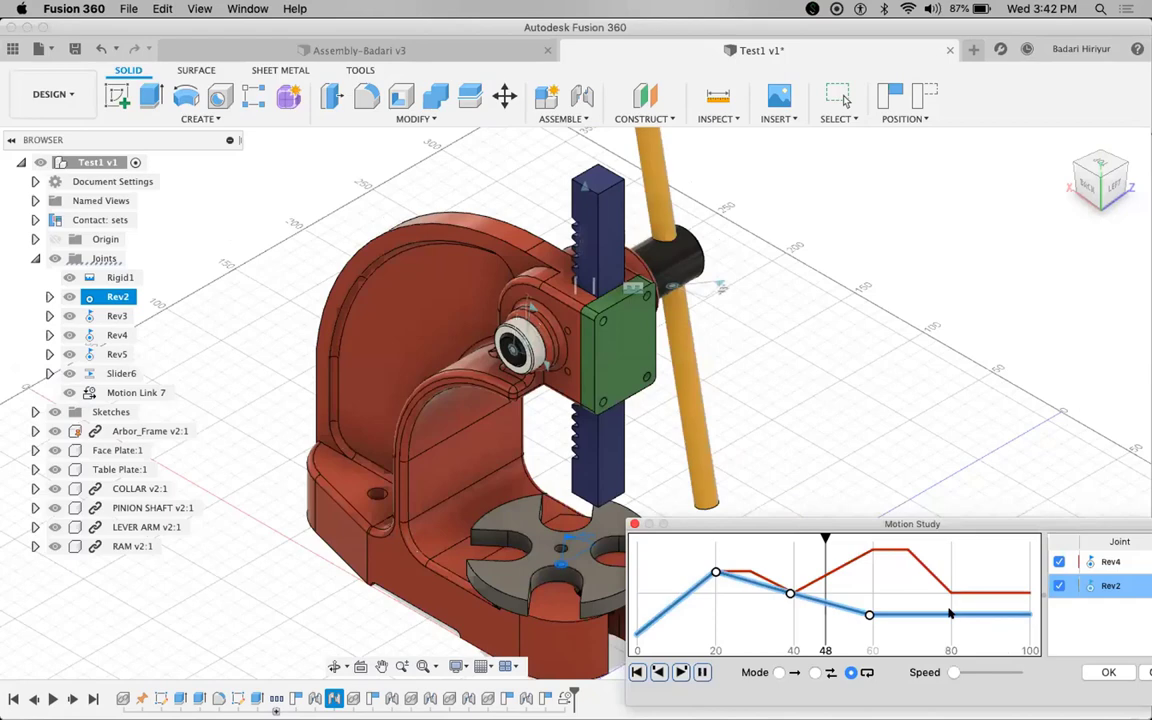
click(950, 614)
text(180)
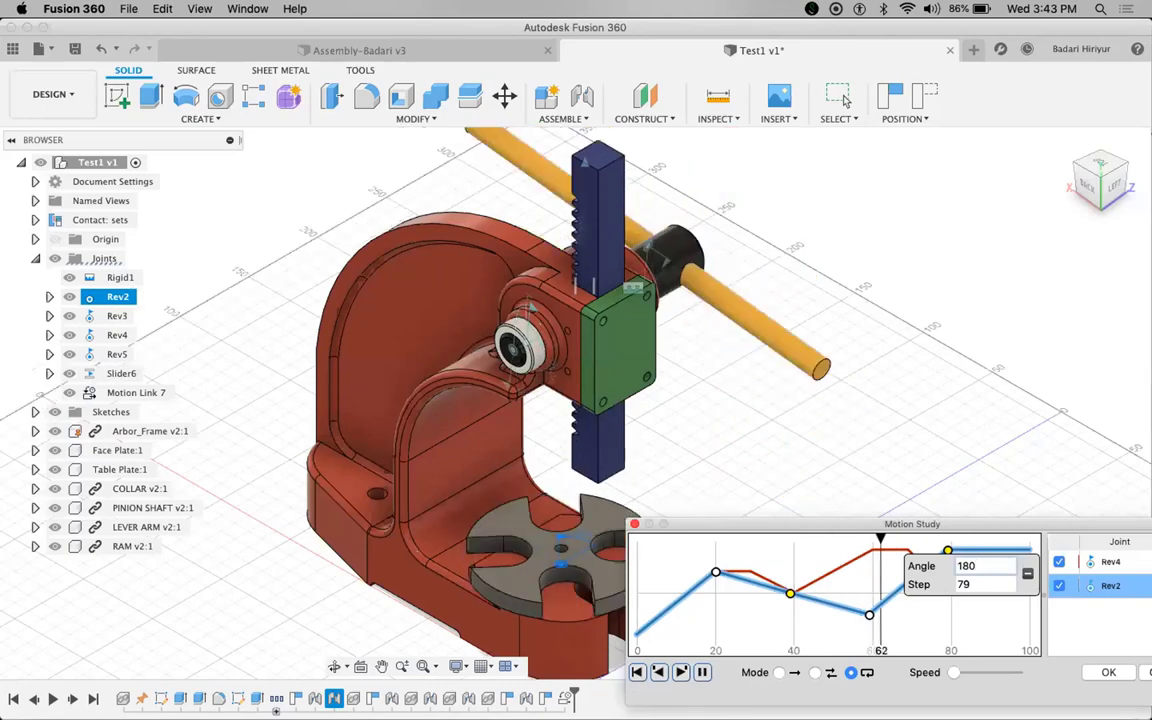
click(1104, 672)
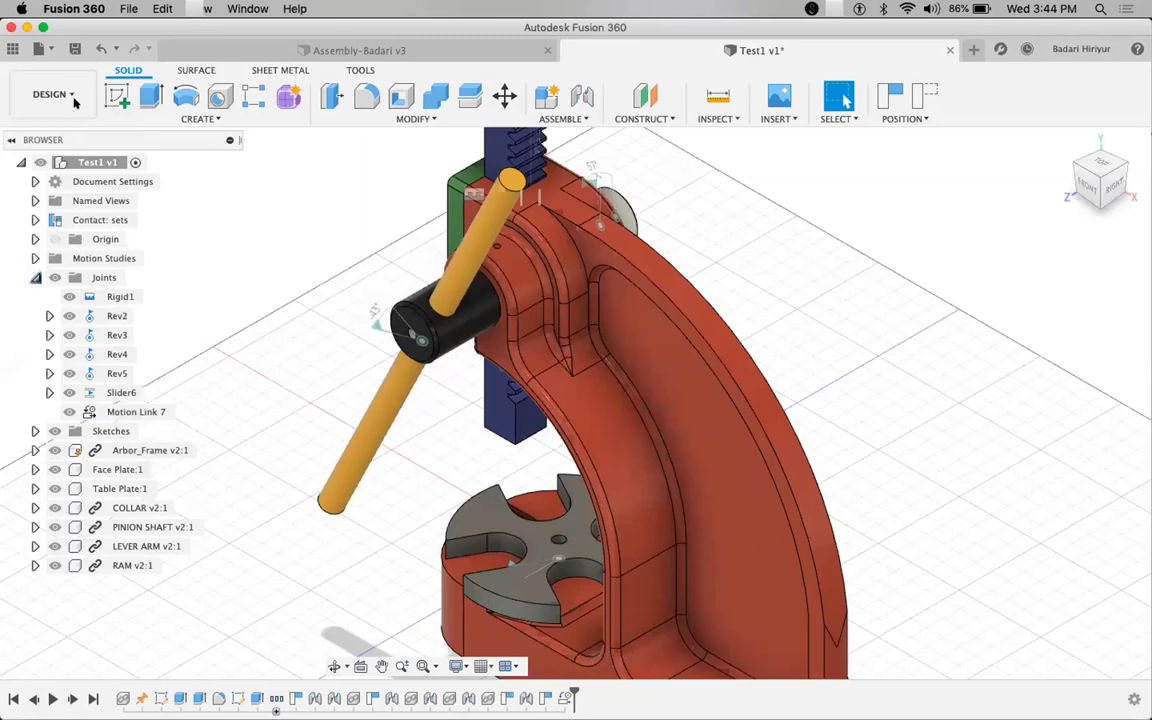
- Switch to the Animation workspace and record a small view shift in the first storyboard, ending at 3.6 seconds
click(72, 97)
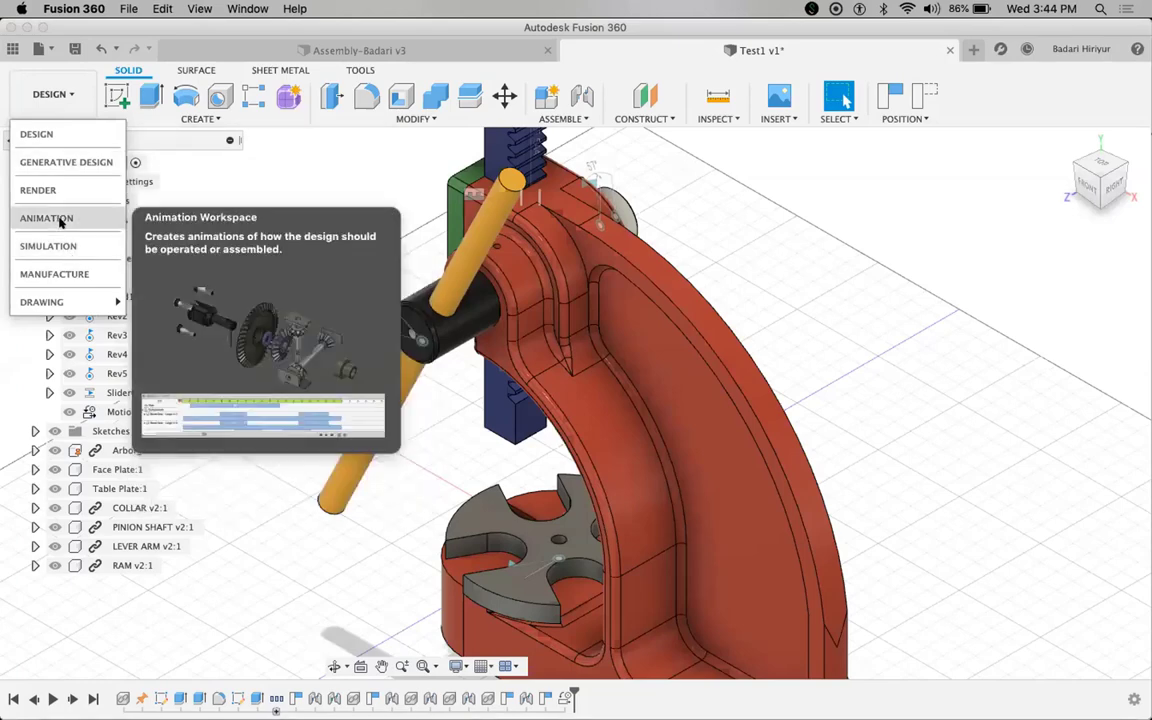
click(60, 222)
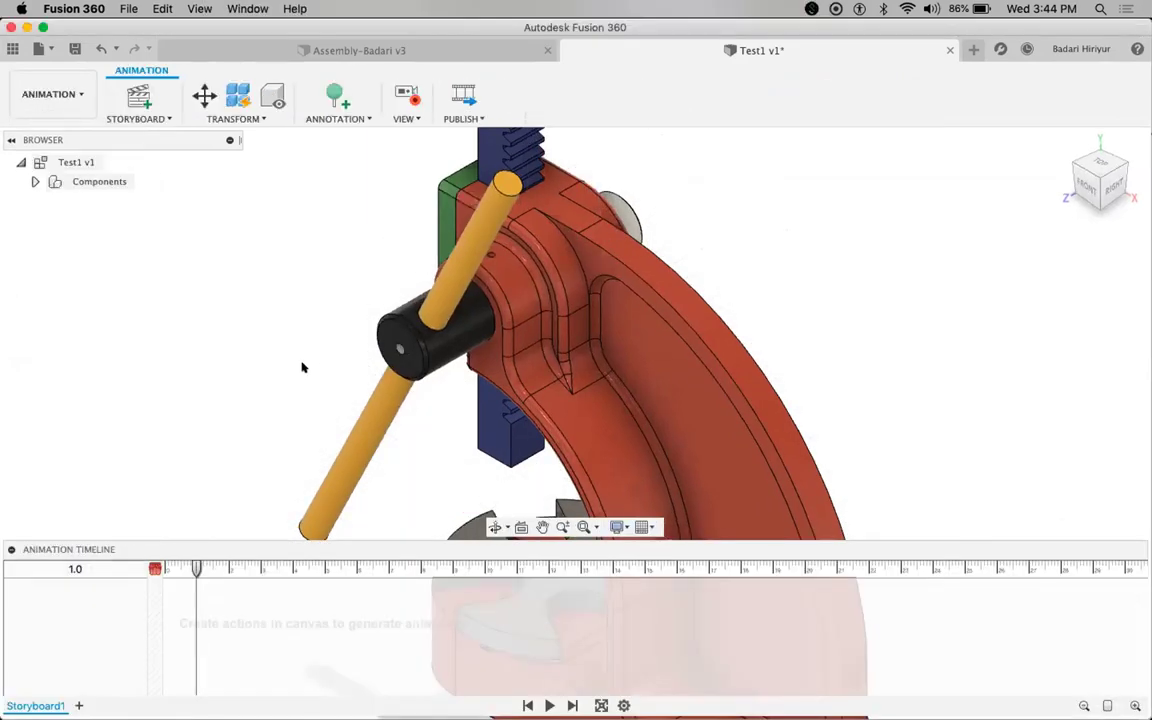
click(154, 568)
click(279, 568)
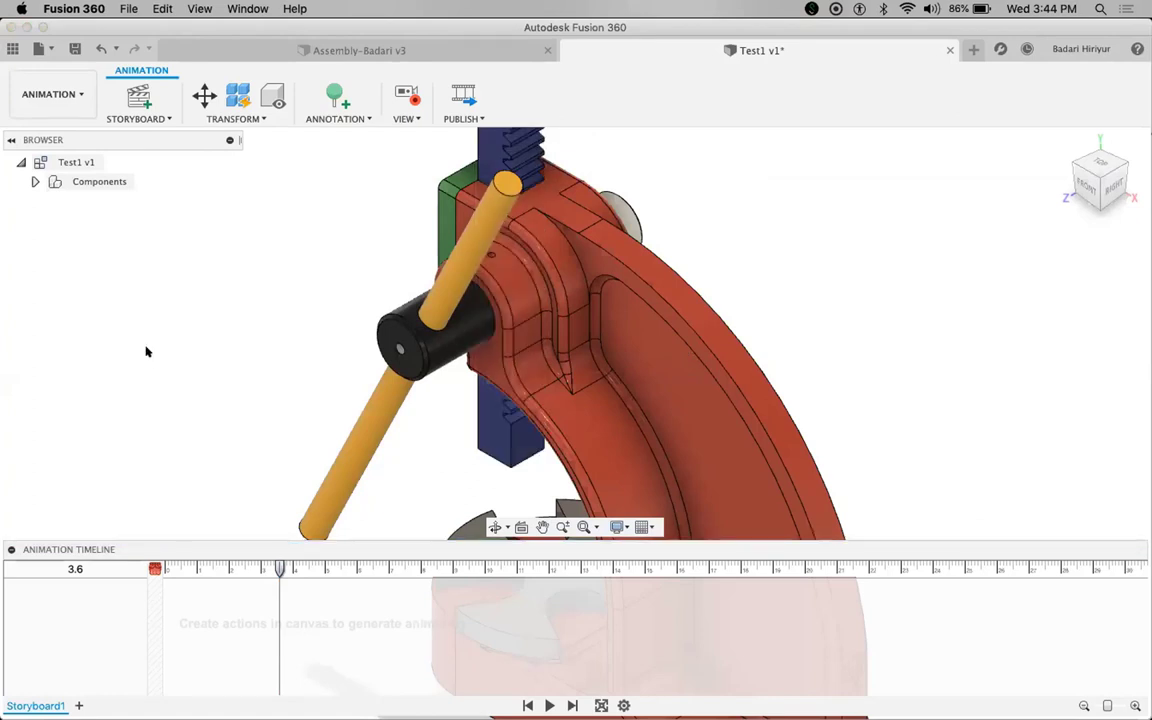
click(36, 581)
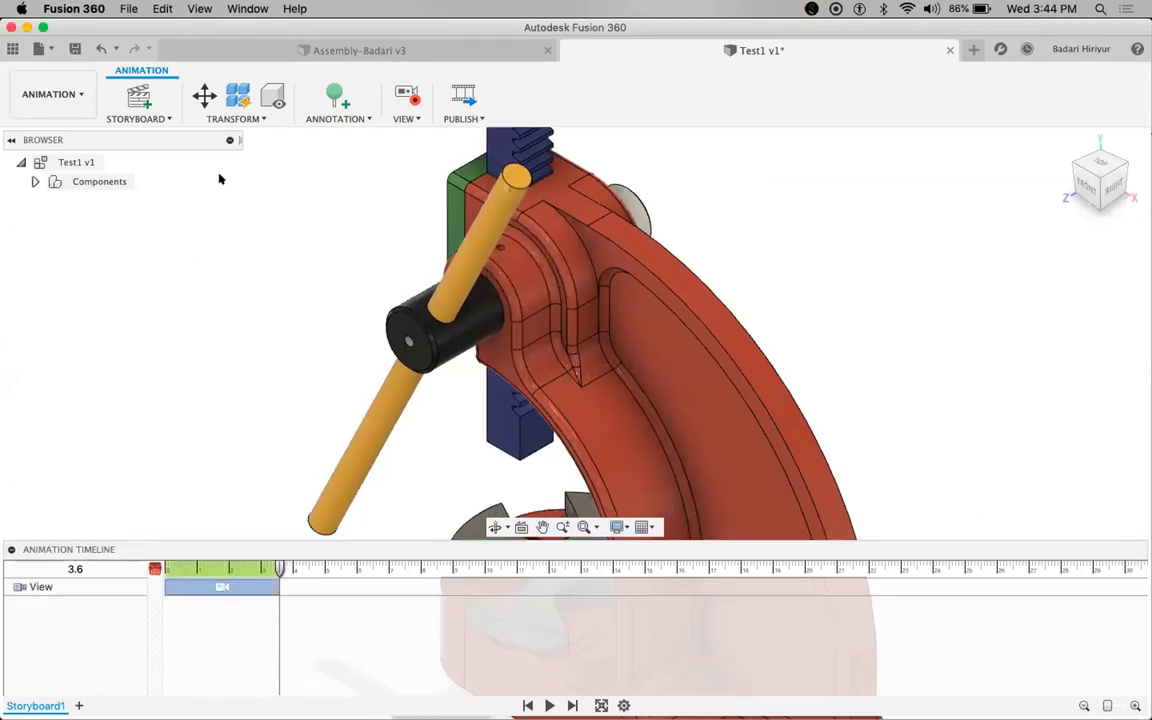
- Create a new storyboard of the Clean type and set its playhead to 3.0 seconds
click(126, 88)
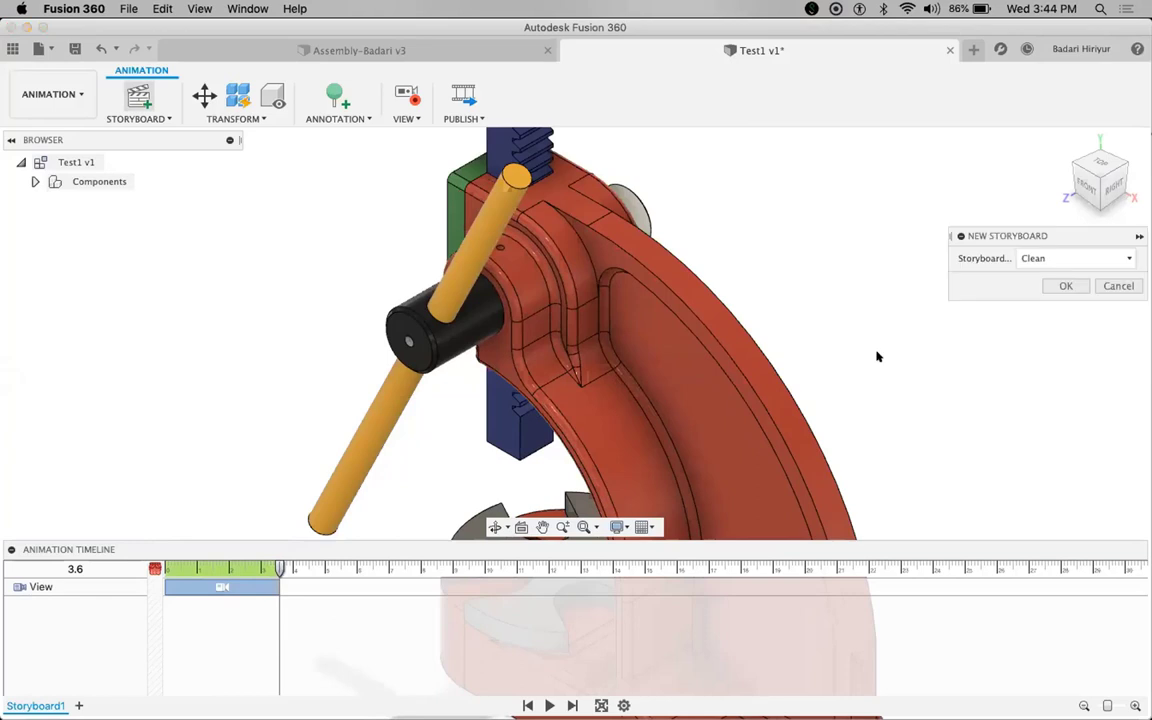
click(1064, 286)
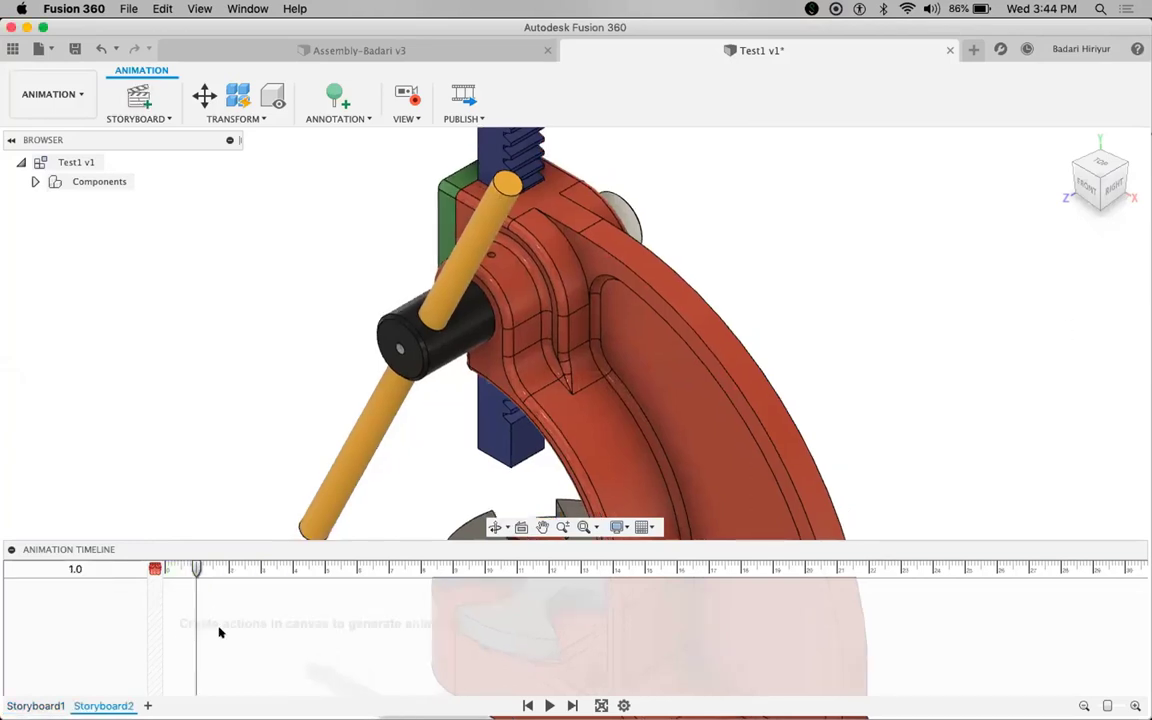
click(197, 568)
drag(235, 569, 259, 569)
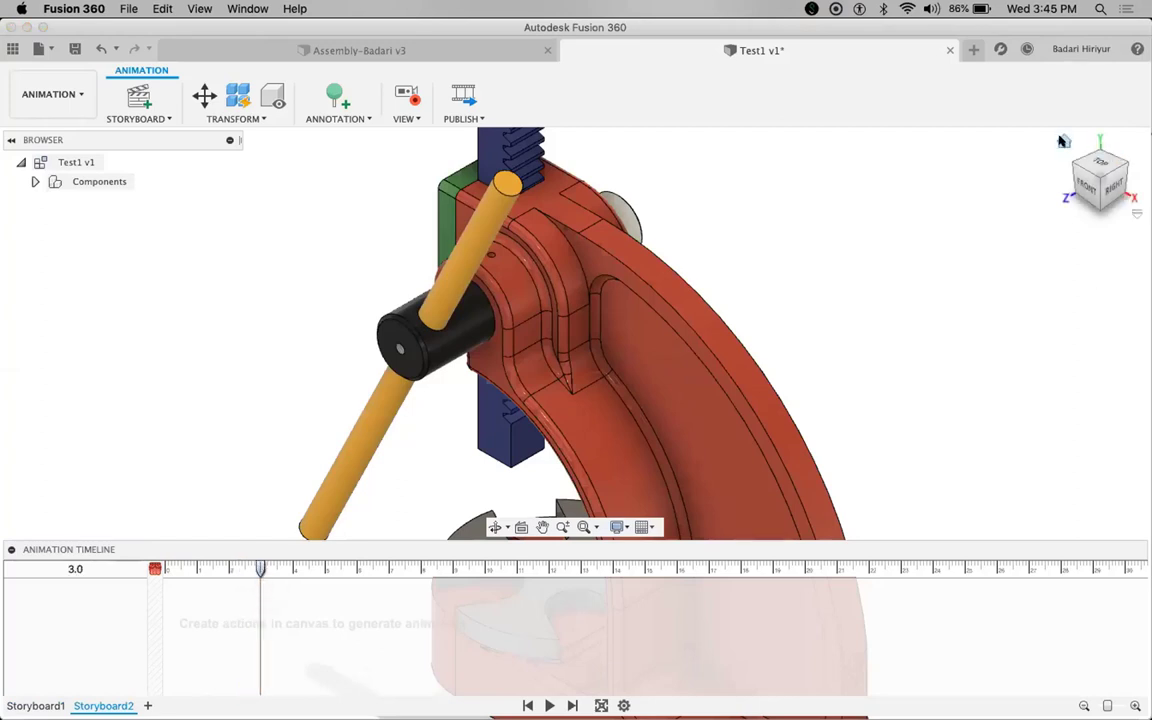
- Record a change to the home view as the storyboard's camera action, and return the playhead to the start
click(1064, 141)
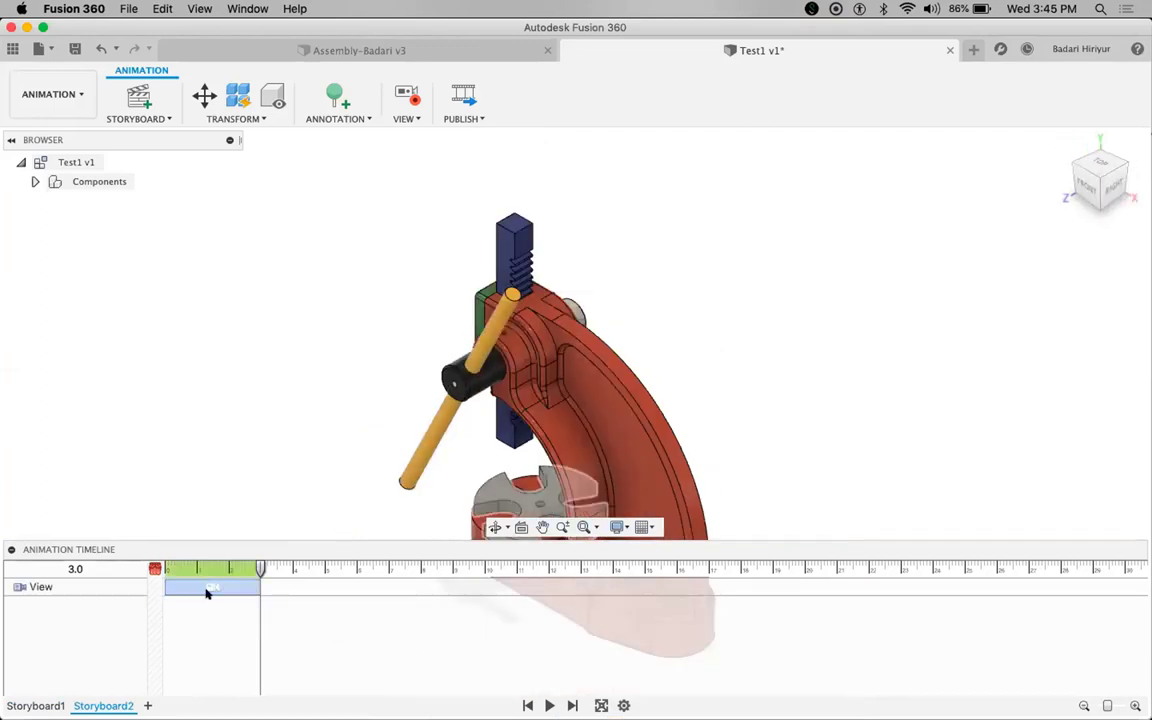
click(260, 568)
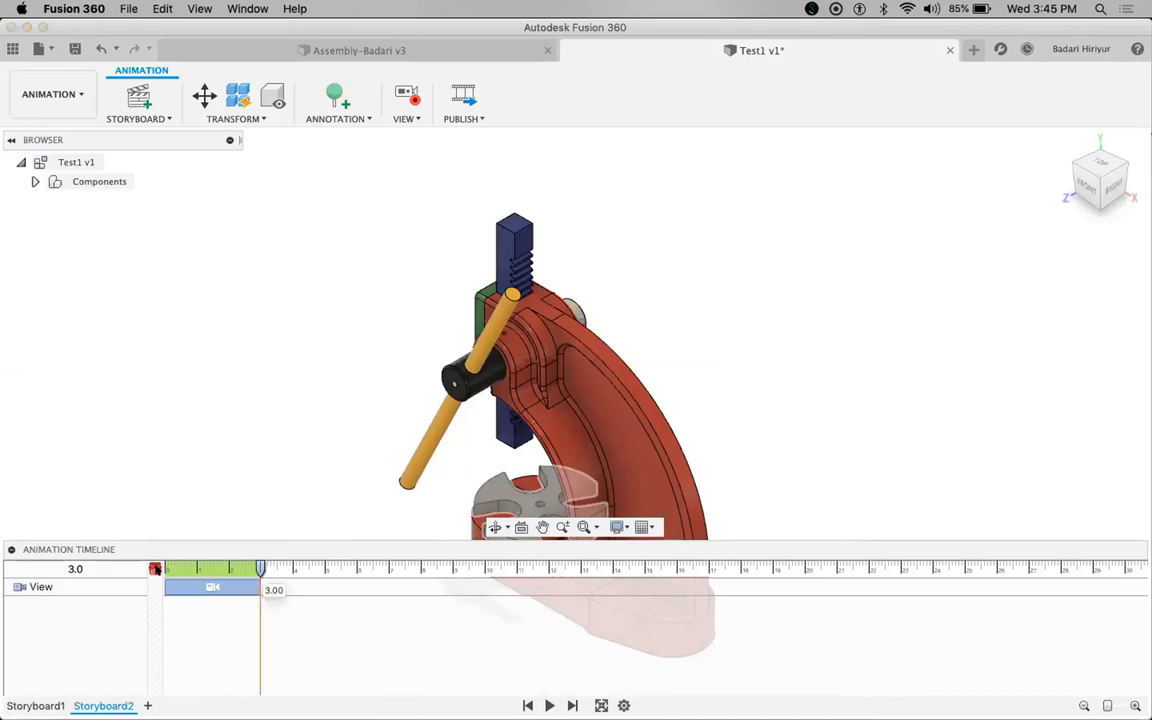
click(155, 568)
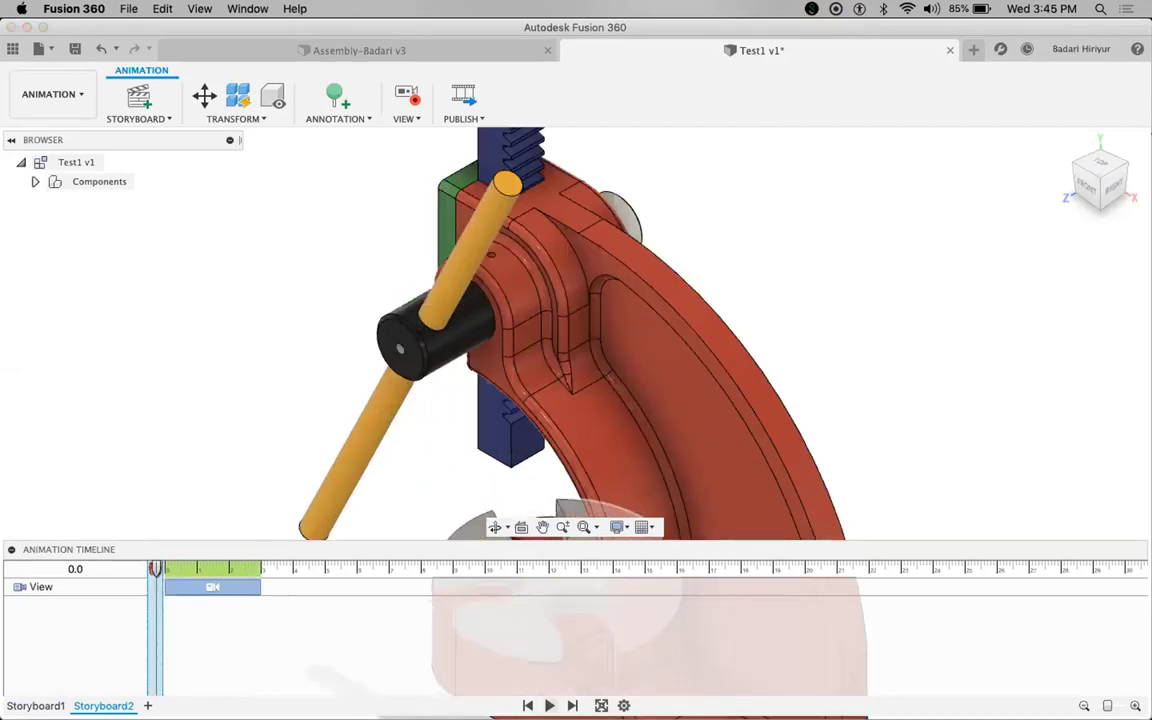
- At 3.0 seconds, turn the view to the press's left-front side, move the face plate about -113.8 mm in X, and preview the storyboard
key(space)
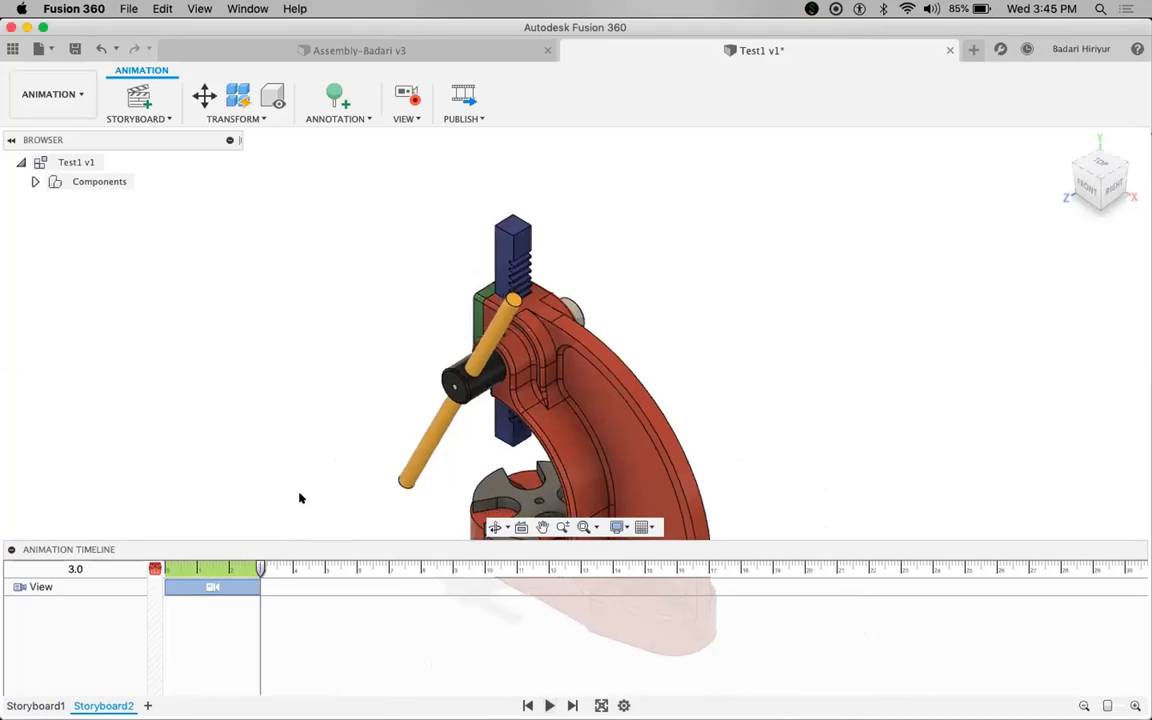
shift+middle_drag(299, 497, 269, 484)
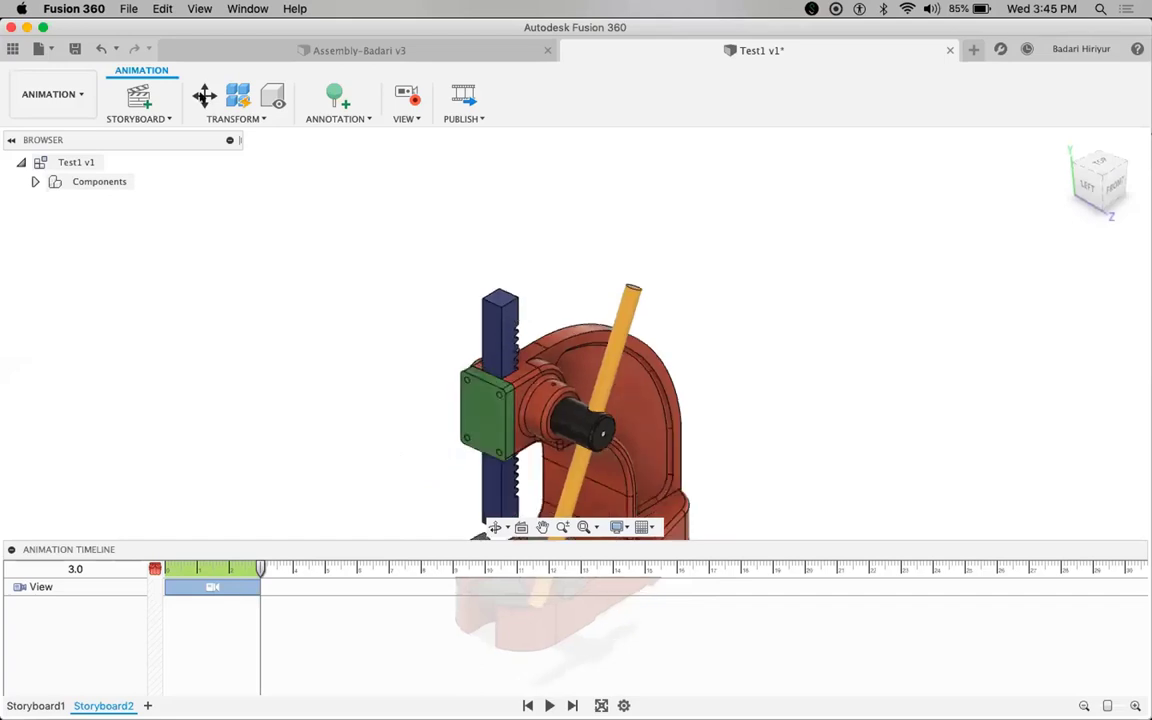
click(204, 95)
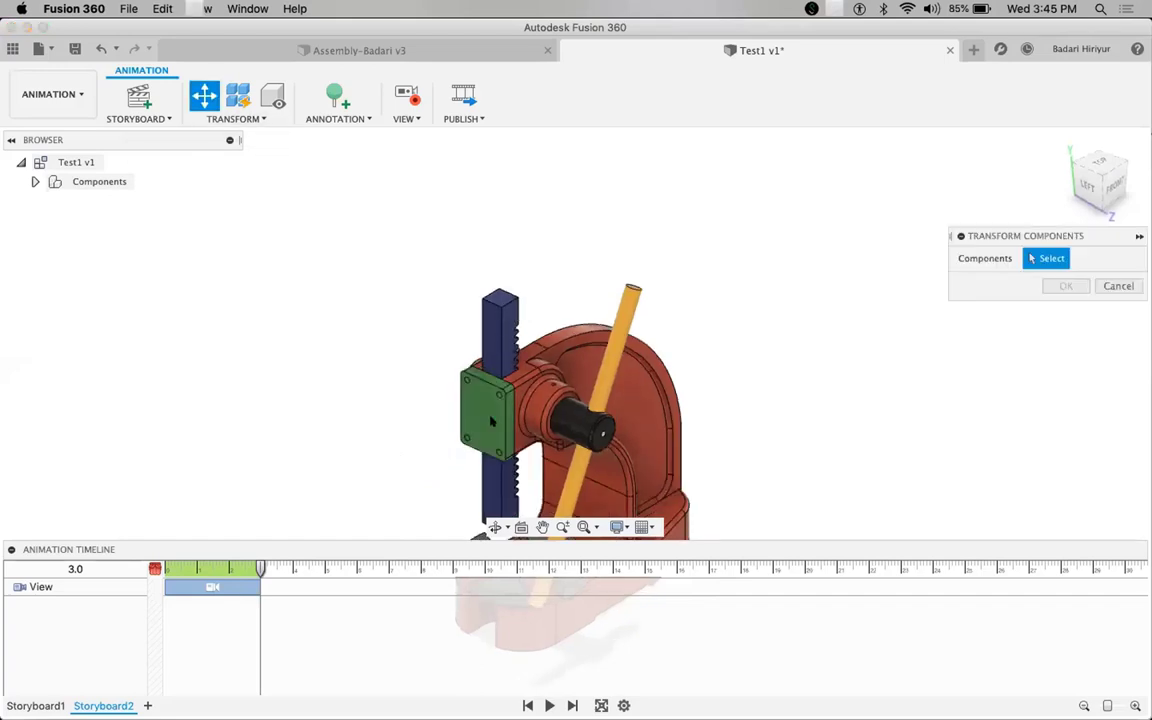
click(467, 357)
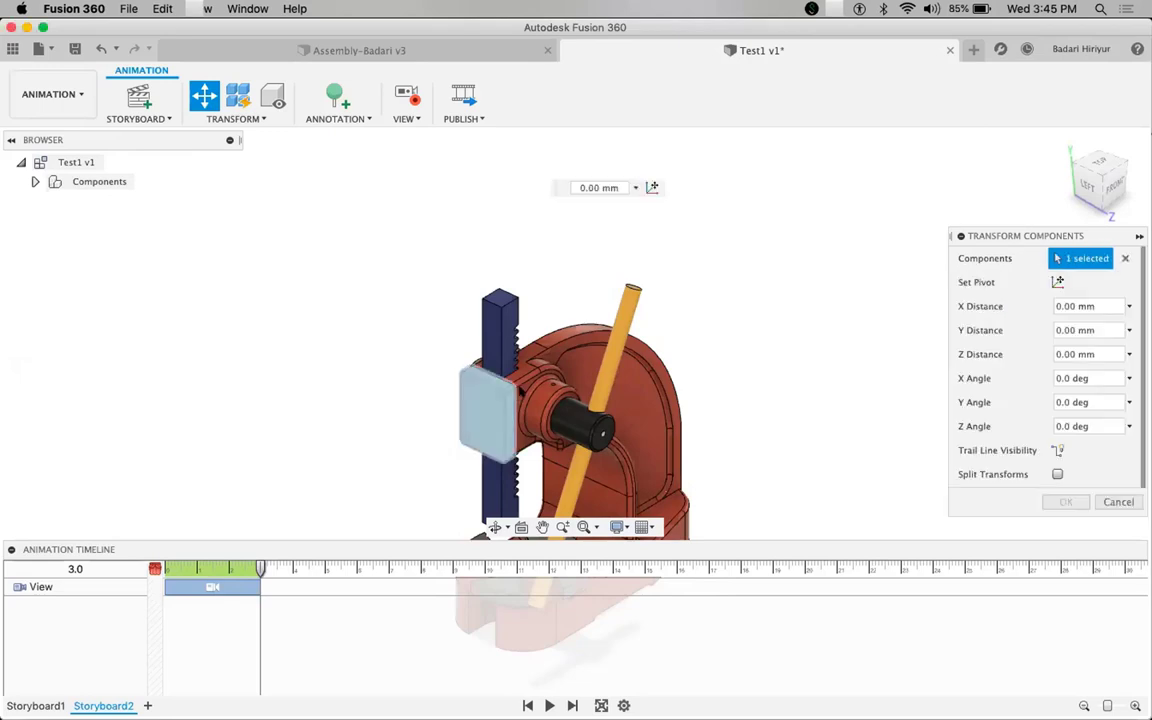
drag(411, 442, 402, 448)
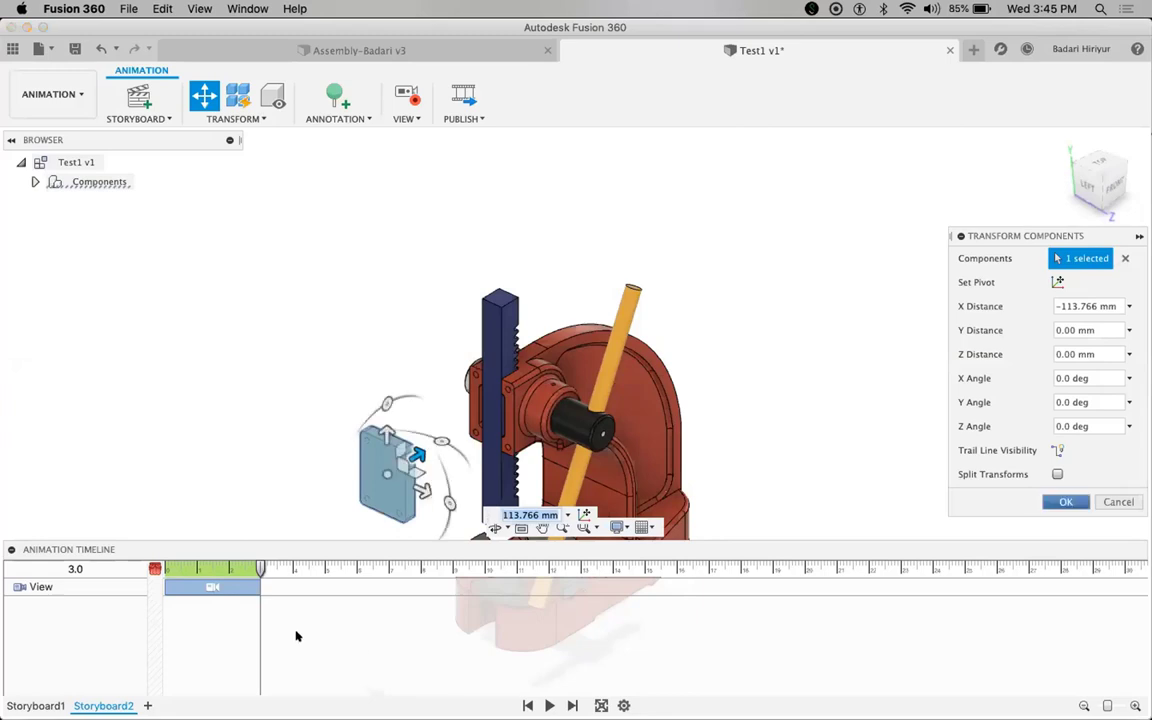
key(Return)
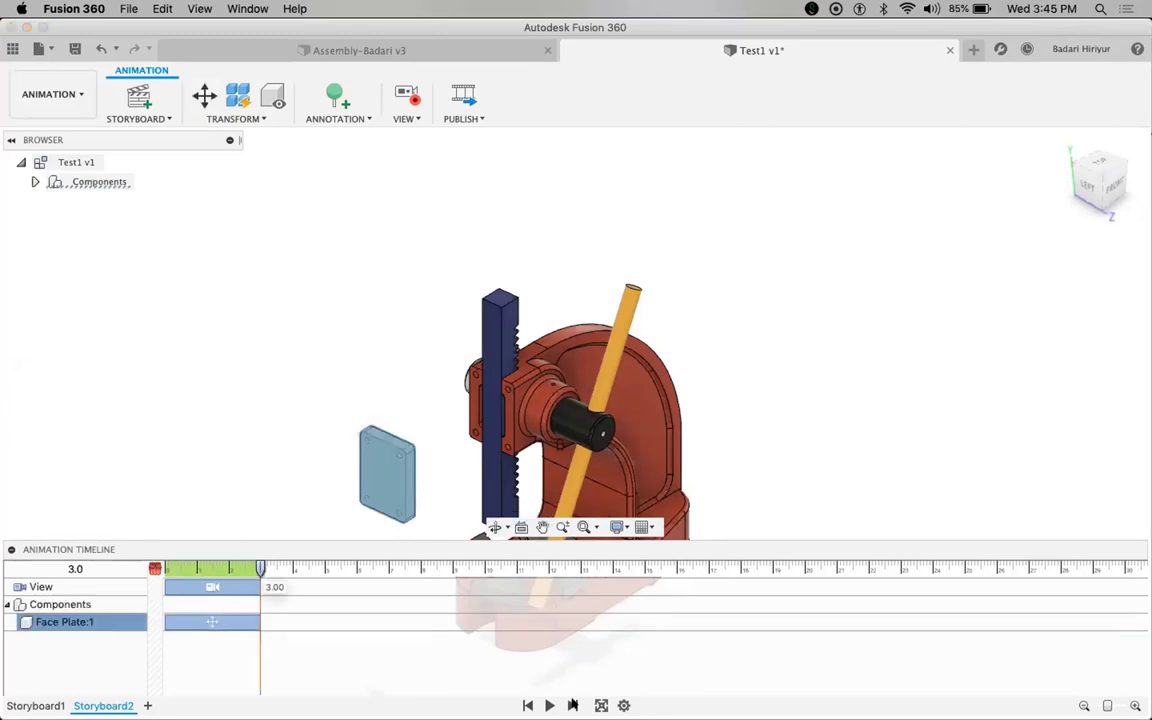
click(549, 705)
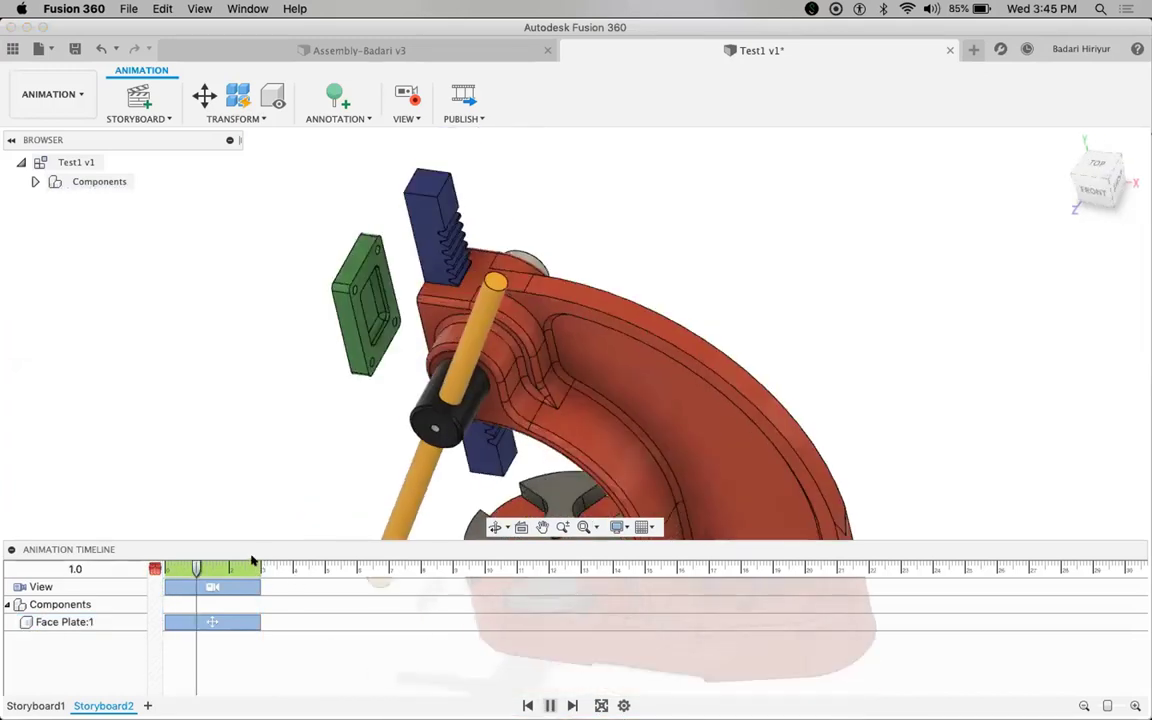
- Shift the face plate's move action to start at about 2 seconds, extend its end to 6.0 seconds, and replay the storyboard
drag(309, 563, 356, 568)
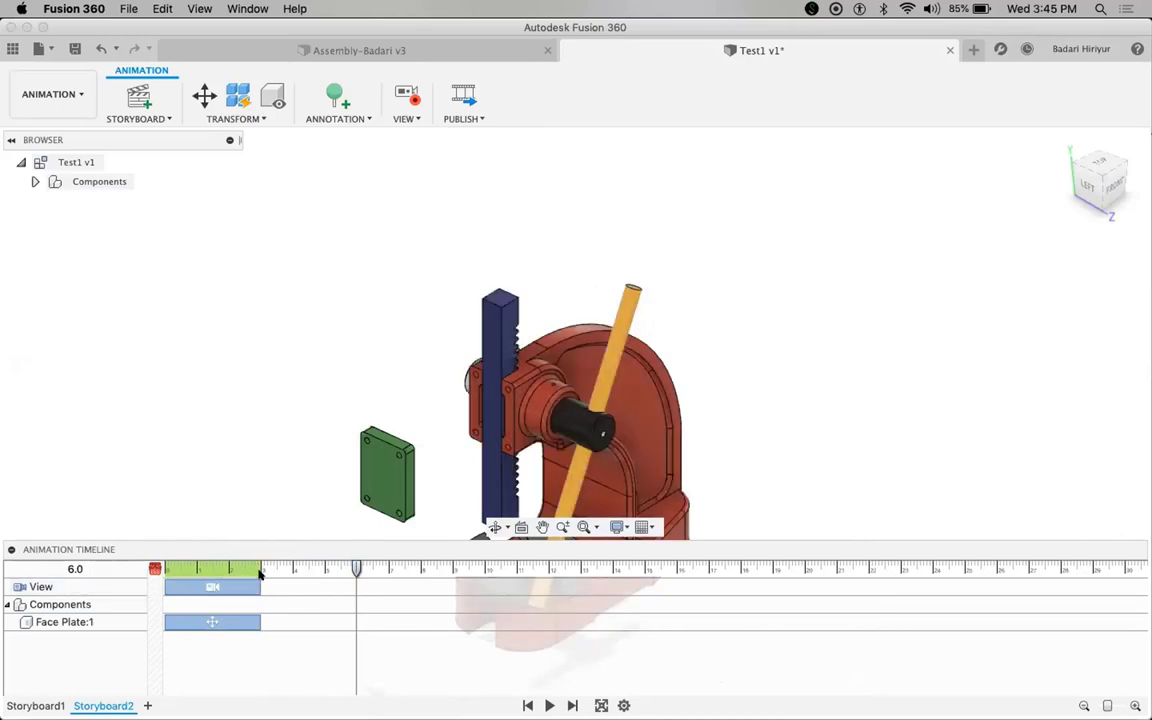
drag(224, 620, 294, 620)
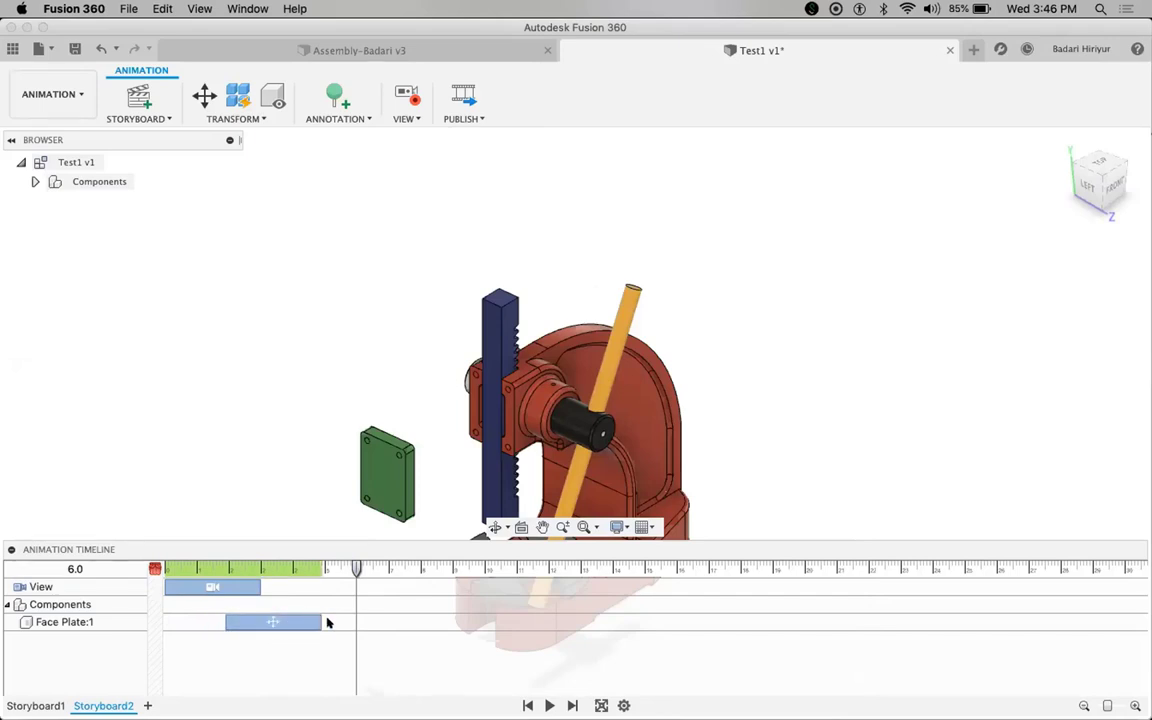
drag(317, 620, 356, 620)
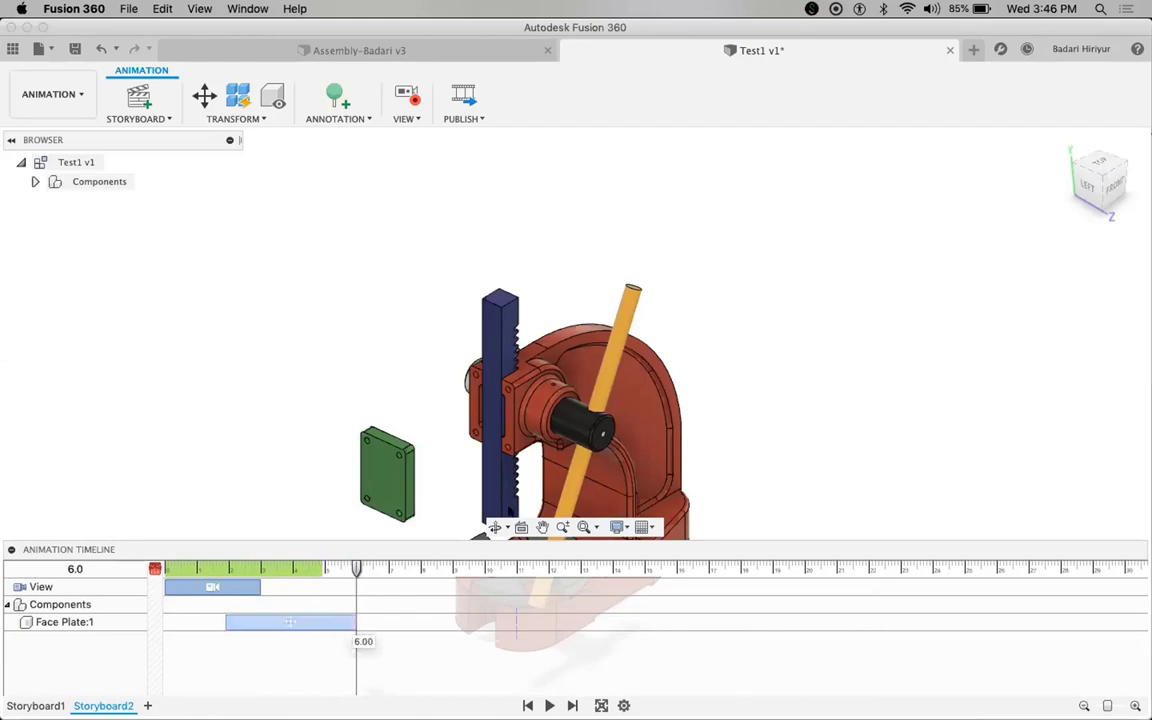
click(526, 705)
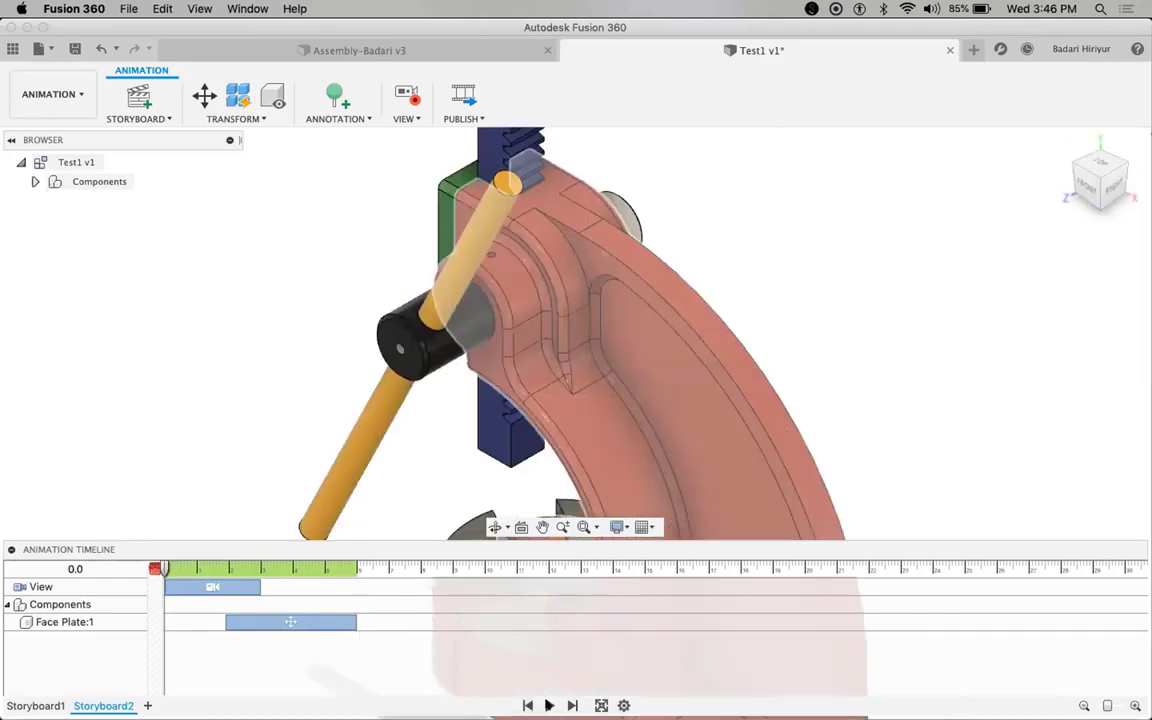
click(549, 705)
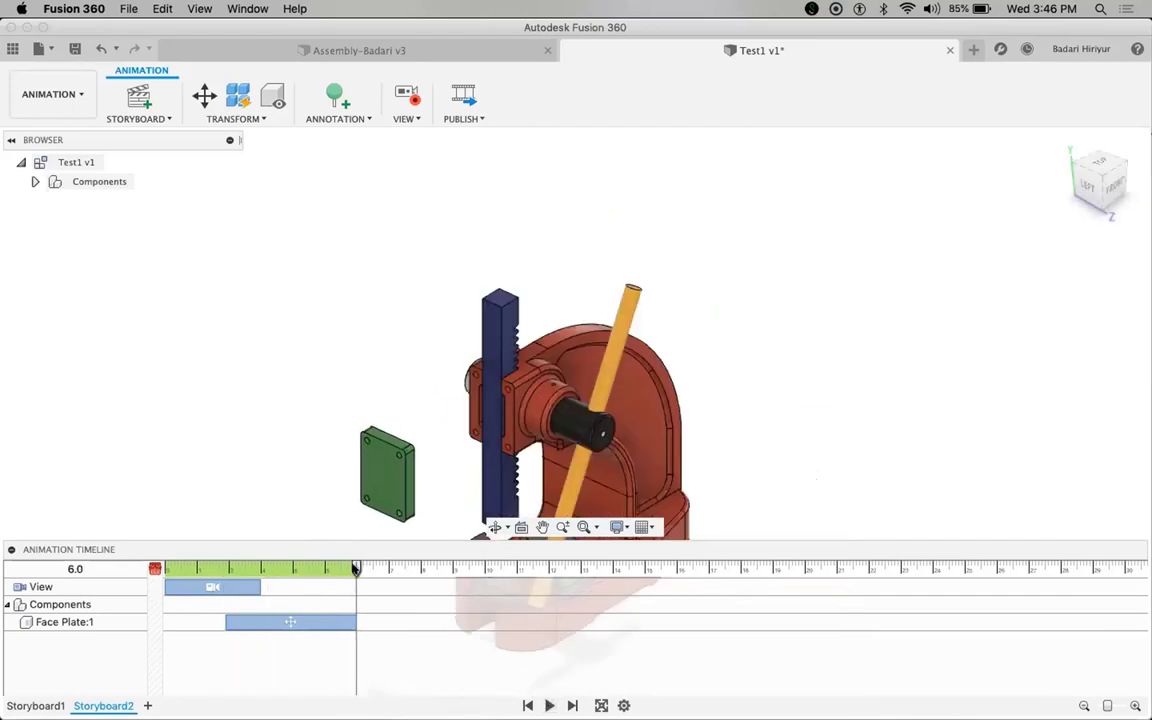
- Set the playhead to 9.9 seconds and record a change to the front view as a second camera action
click(479, 569)
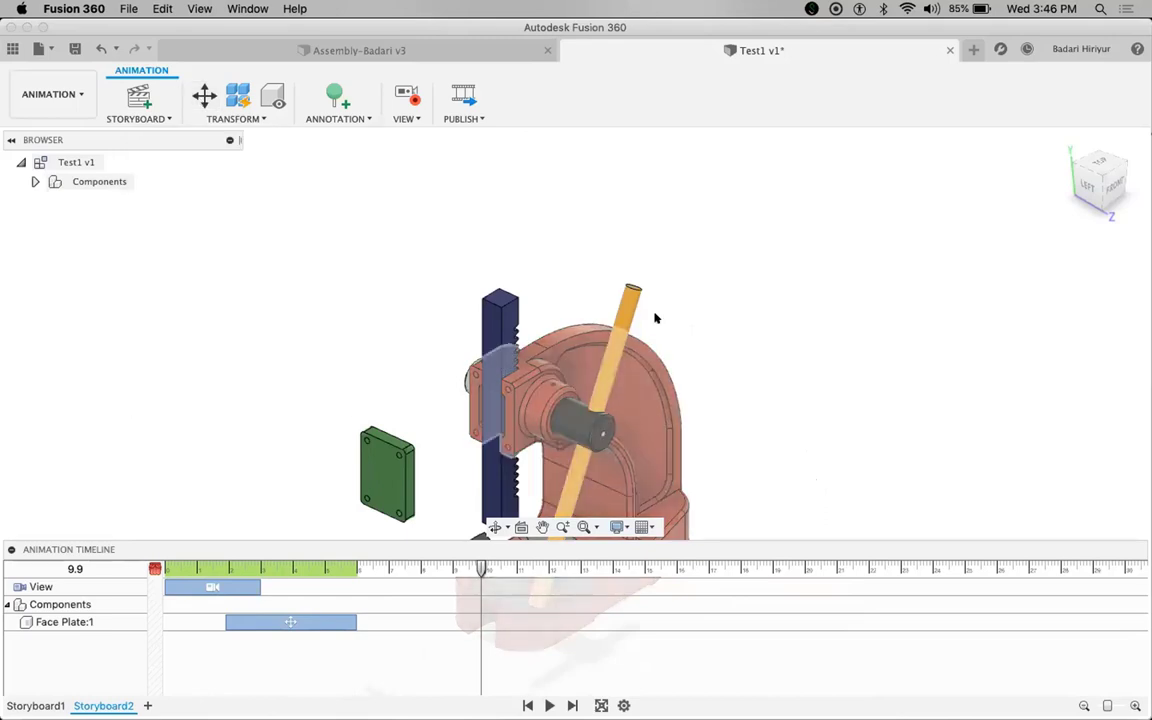
click(1116, 188)
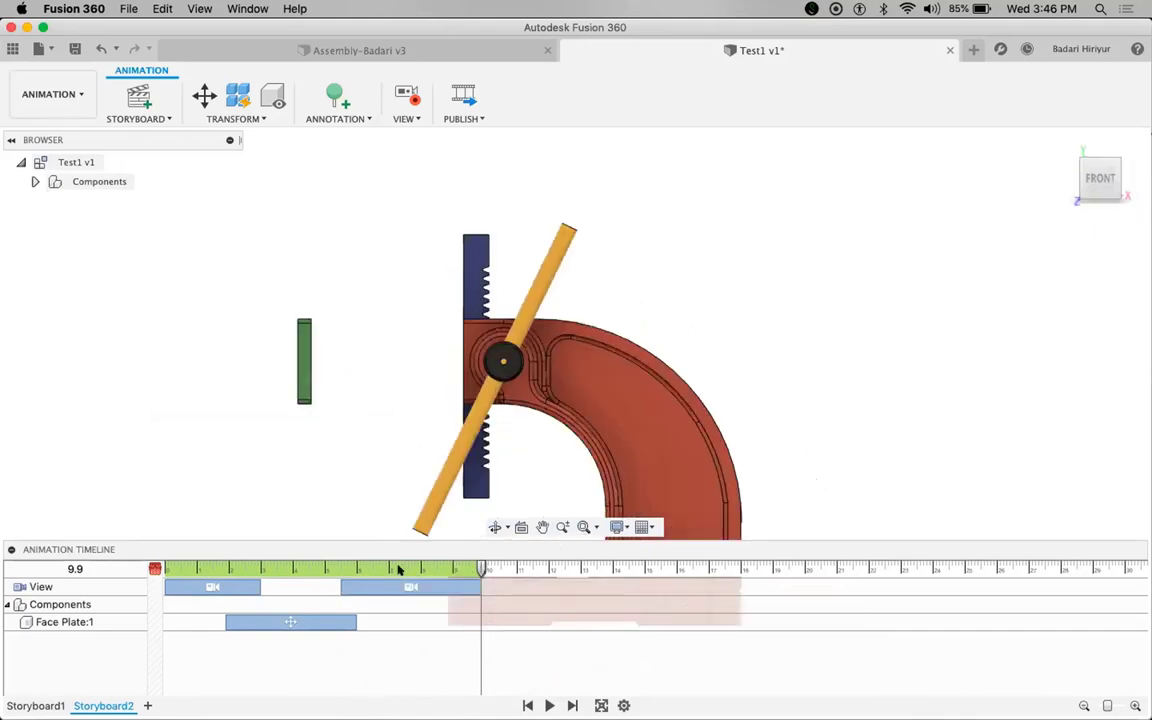
drag(380, 568, 466, 569)
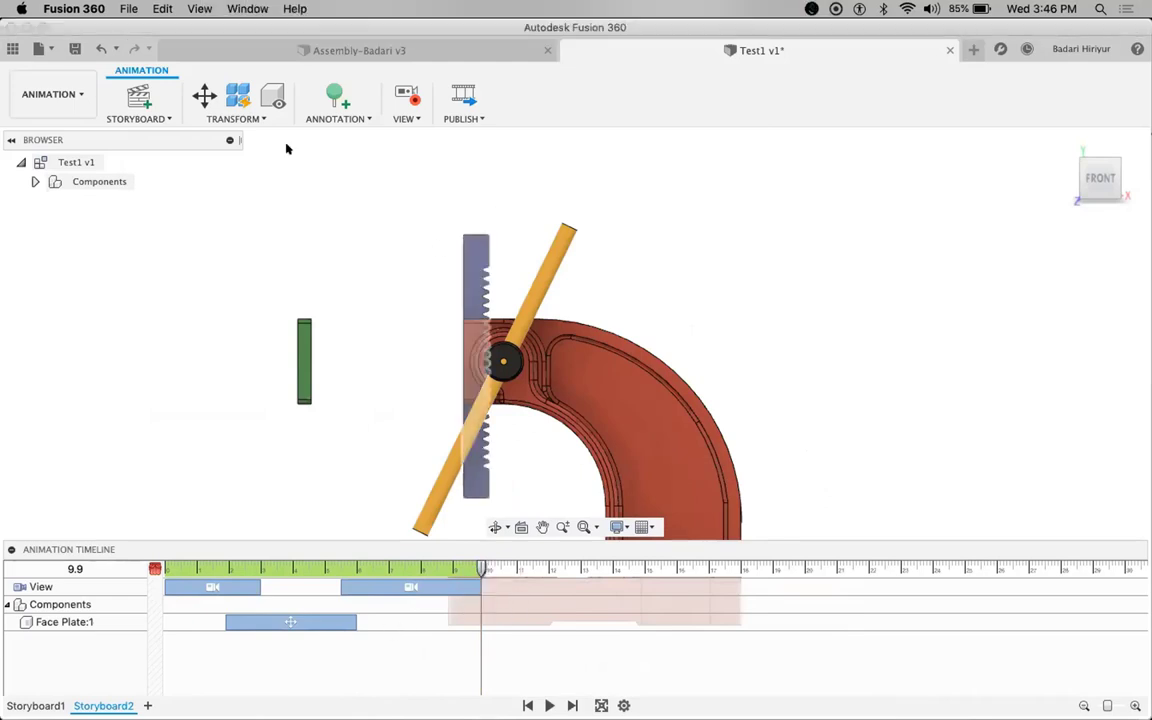
- Transform the ram by about -69.3 mm in Y, out of the frame towards the face plate, and replay the storyboard from the start
click(204, 95)
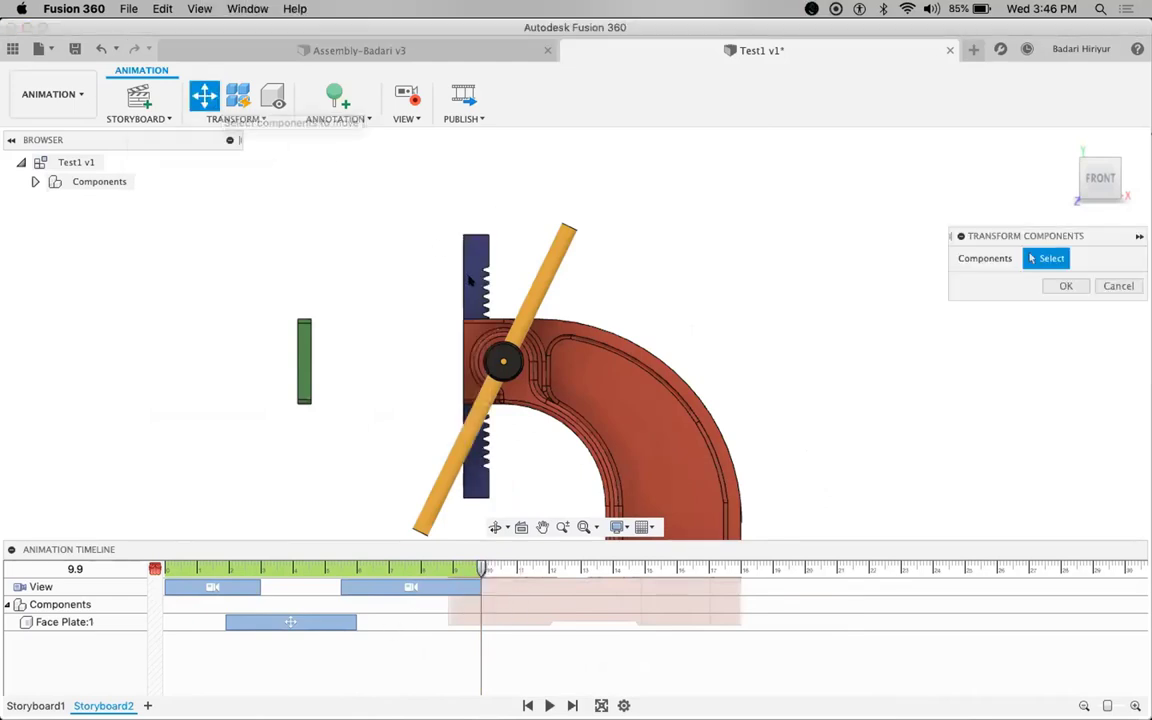
click(470, 282)
drag(458, 368, 366, 366)
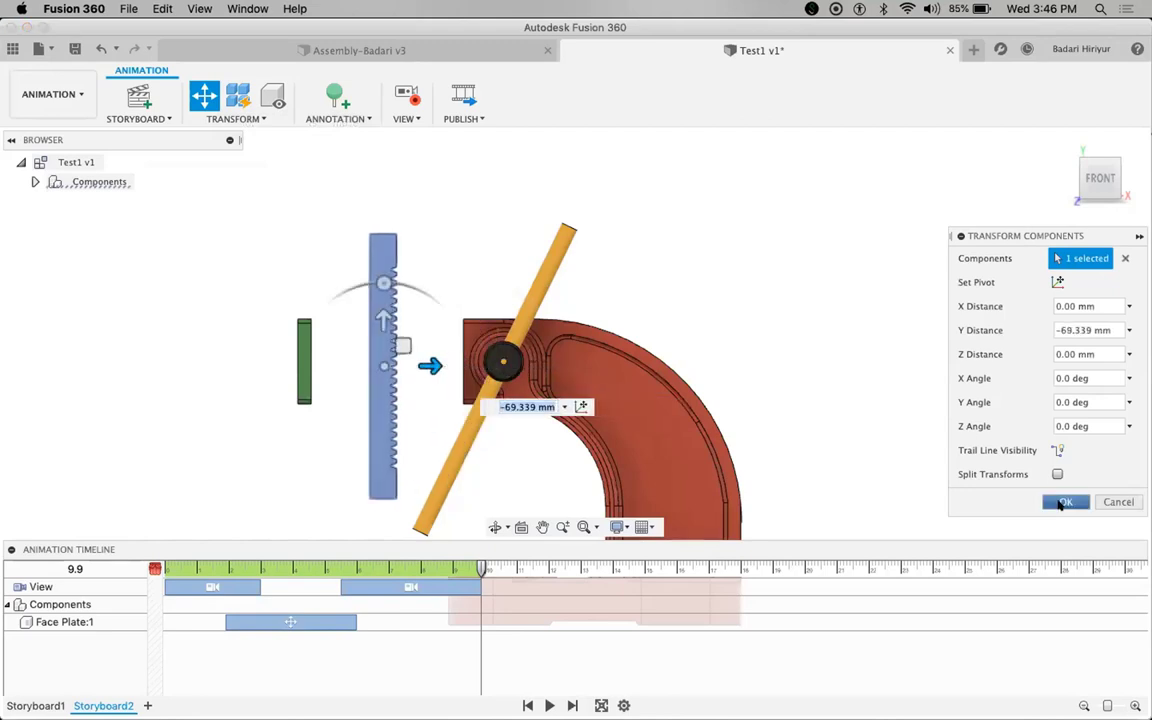
click(1064, 502)
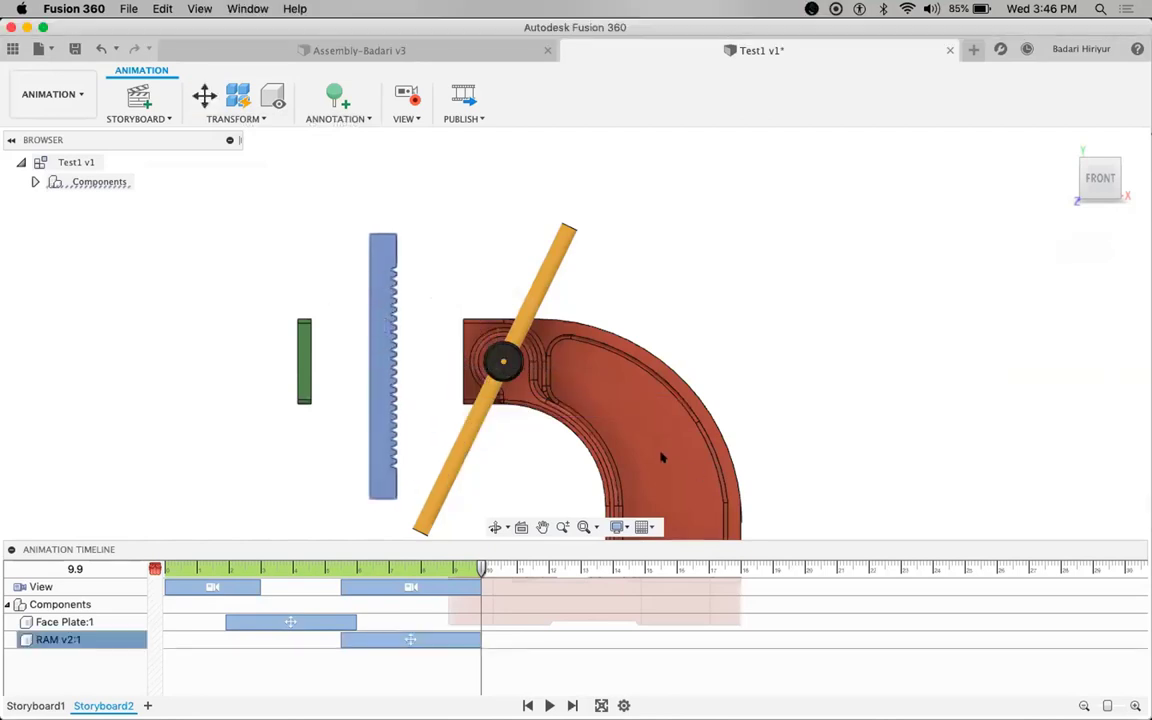
click(526, 705)
click(549, 705)
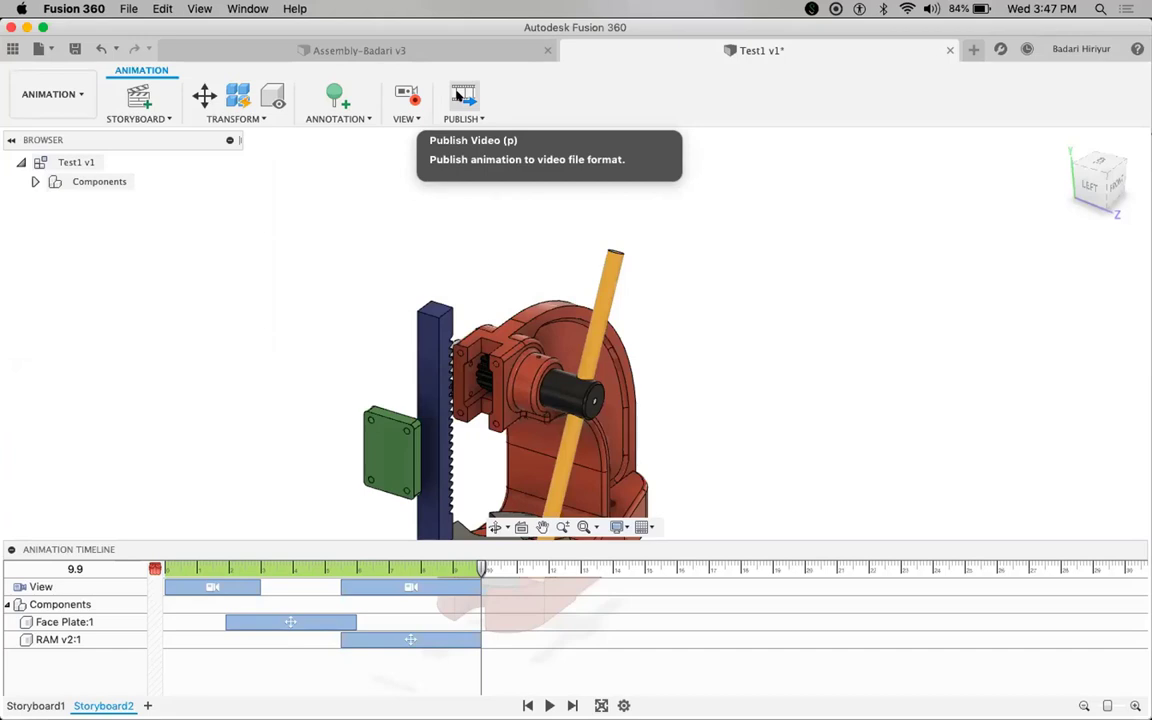
- Return to the Design workspace and open the online manufacturer part catalog for inserting a part
click(44, 85)
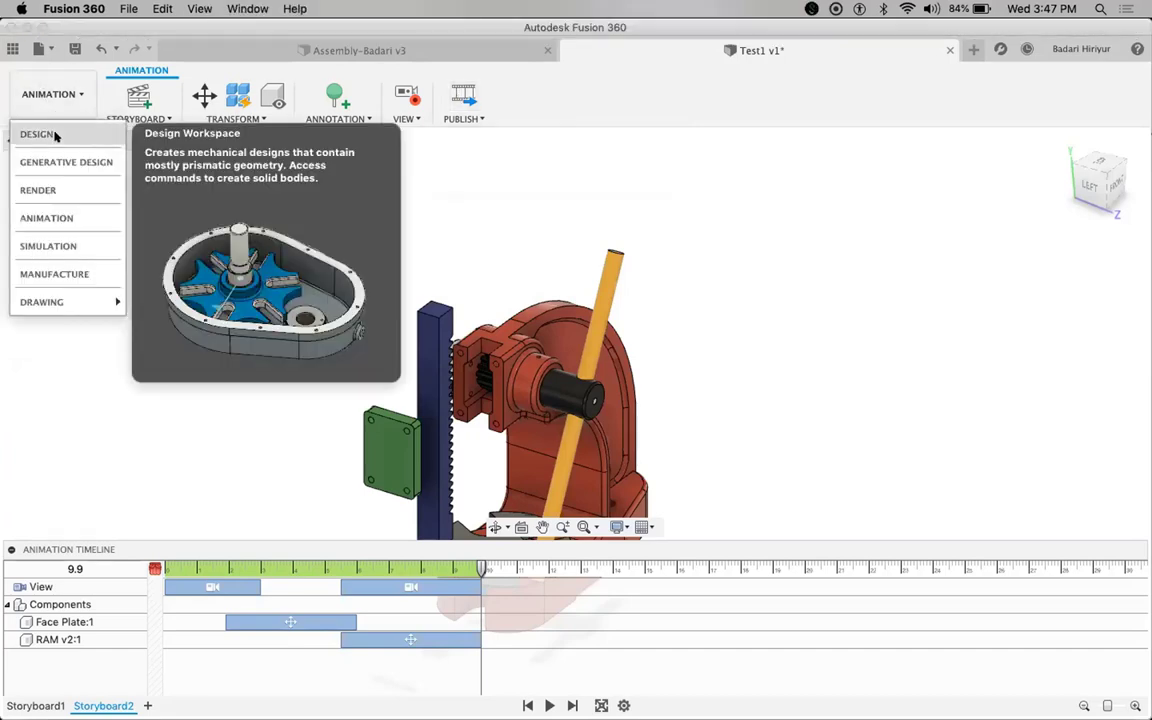
click(55, 135)
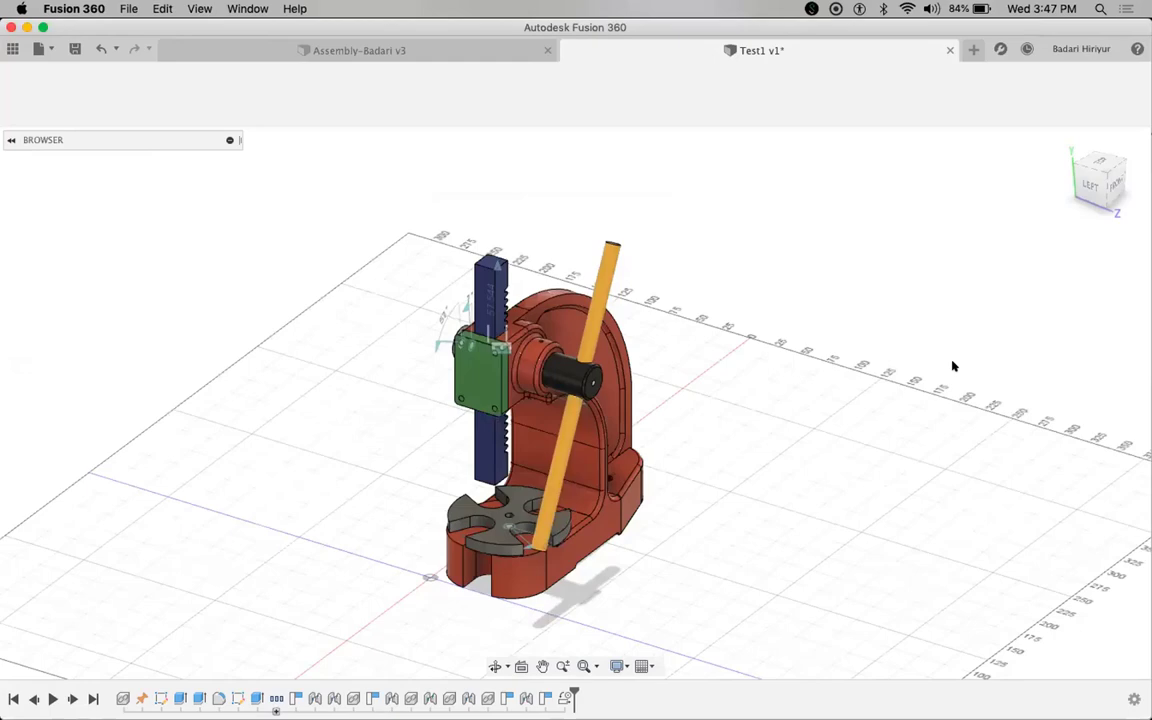
scroll(520, 350, up, 3)
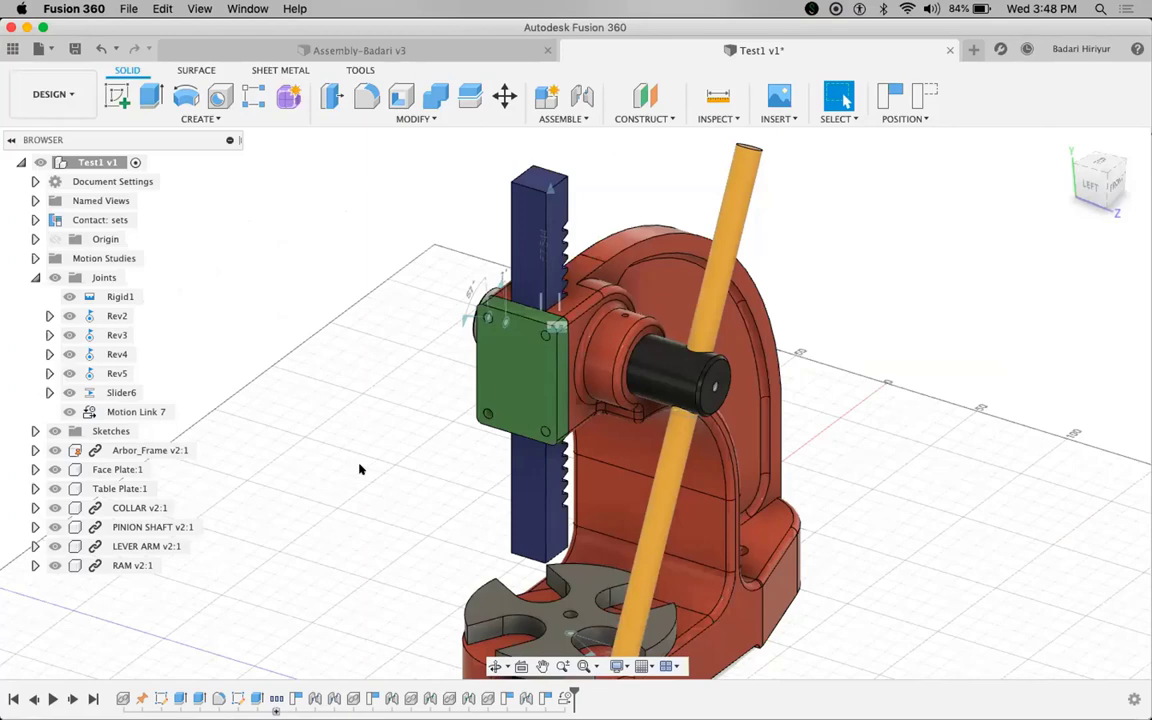
click(777, 119)
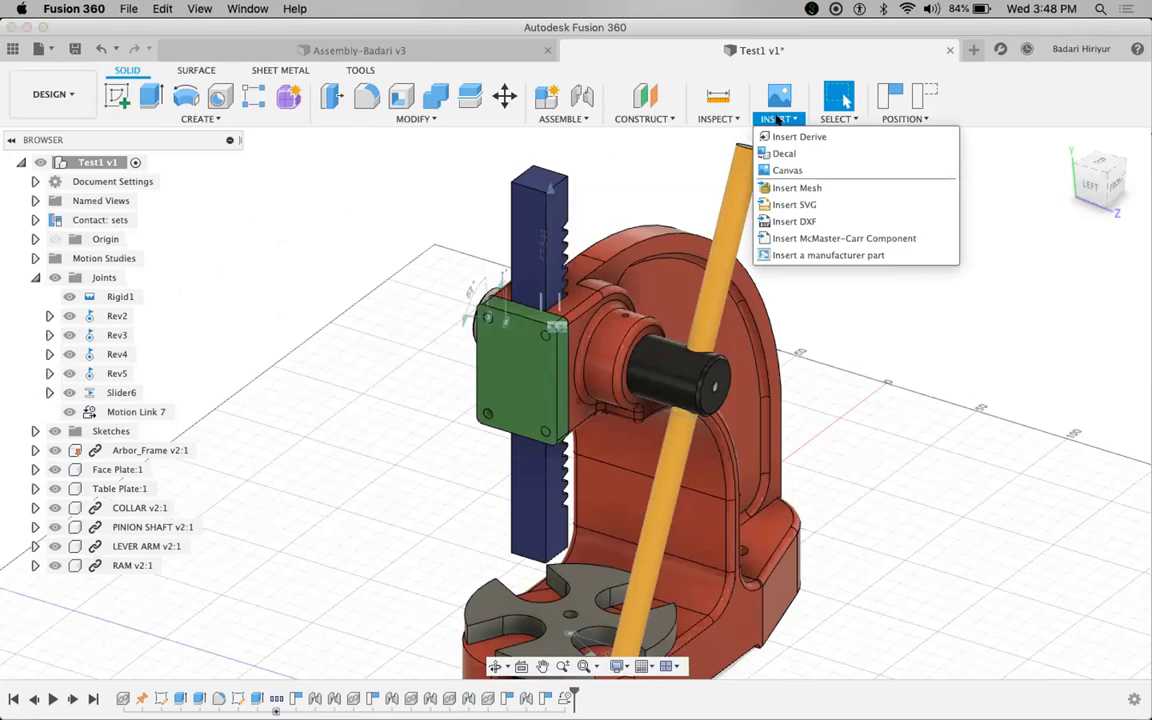
click(824, 256)
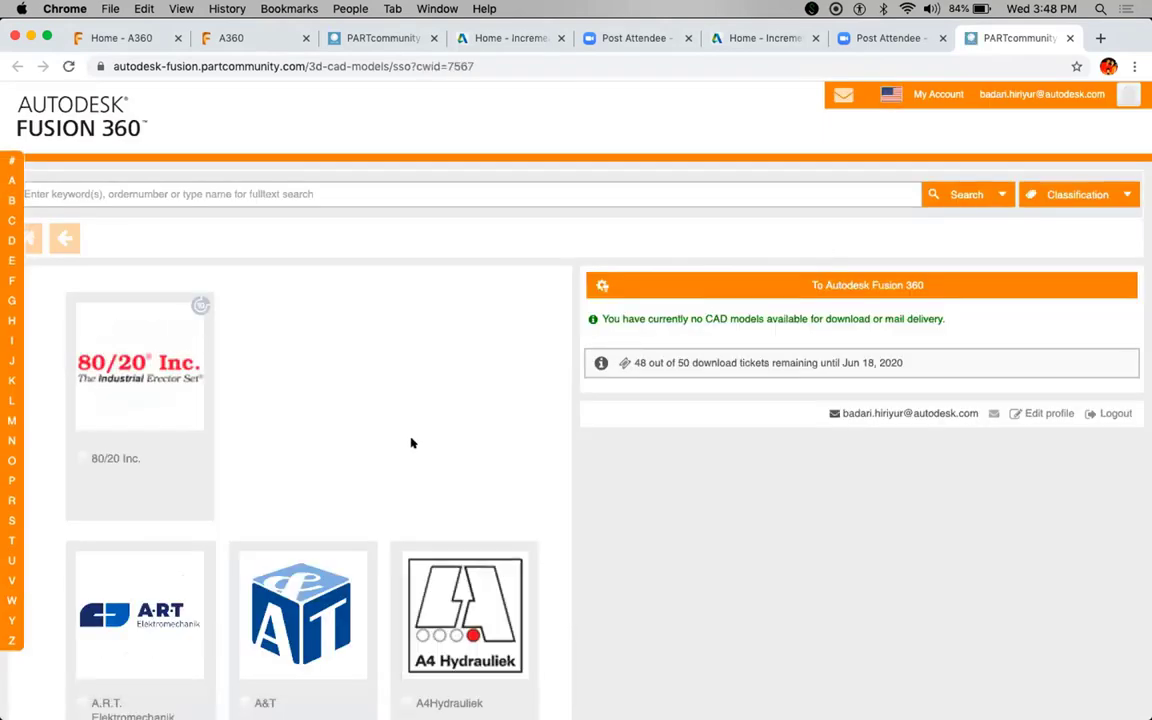
- Look through the supplier listings in the PARTcommunity catalog
scroll(410, 443, down, 3)
scroll(410, 443, up, 3)
scroll(409, 443, down, 3)
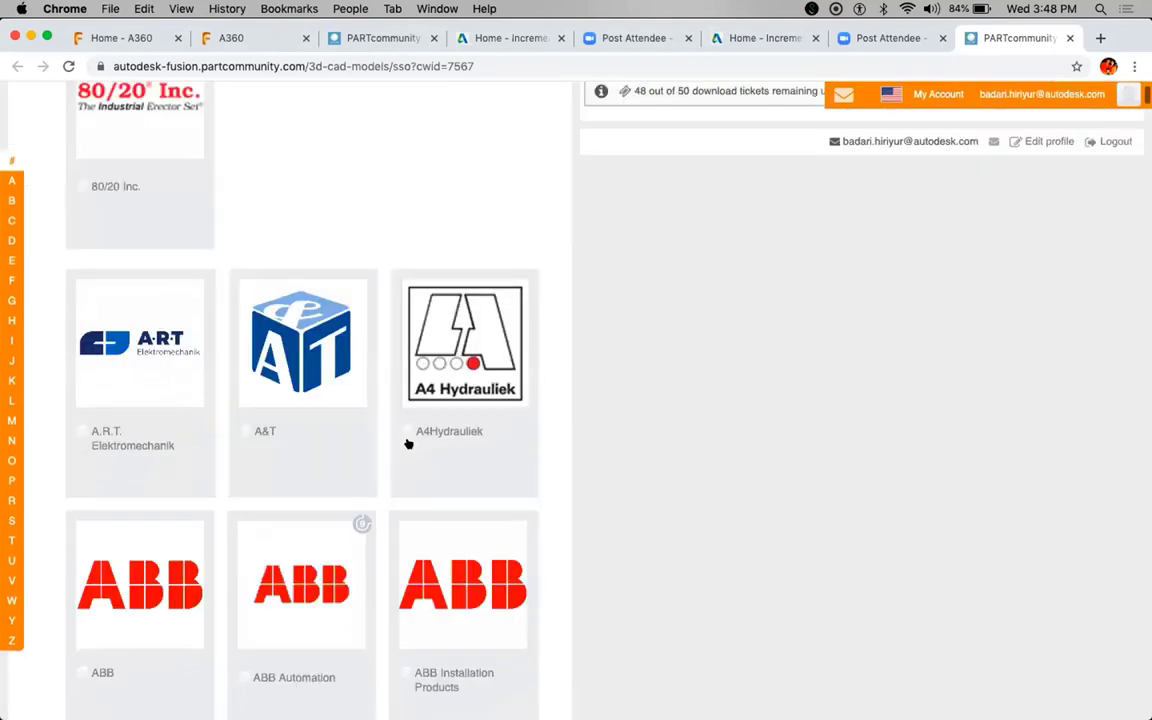
scroll(408, 443, down, 5)
scroll(408, 443, down, 5)
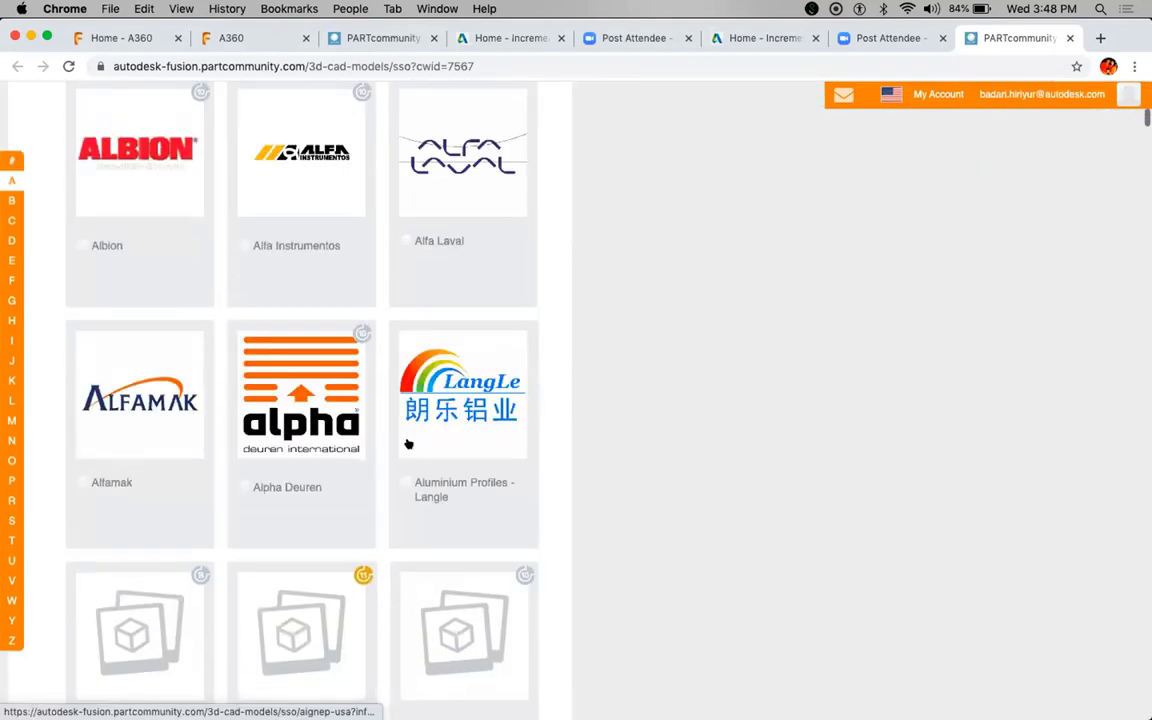
scroll(408, 443, down, 10)
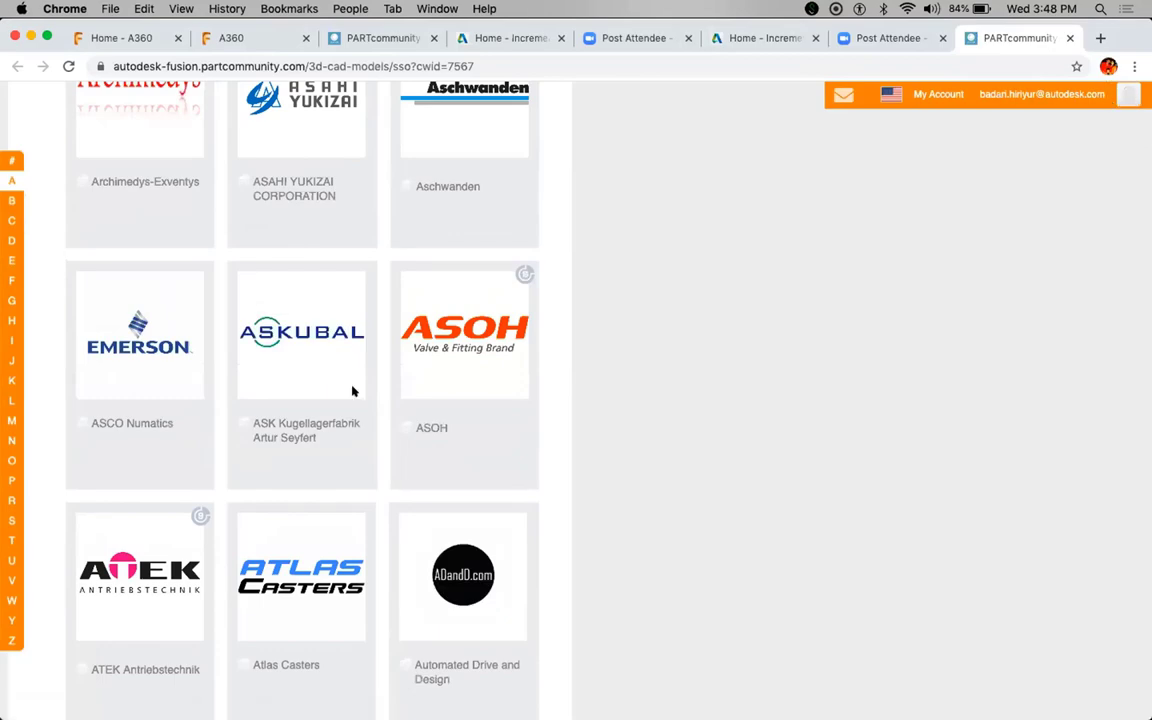
scroll(352, 391, up, 3)
scroll(352, 391, up, 15)
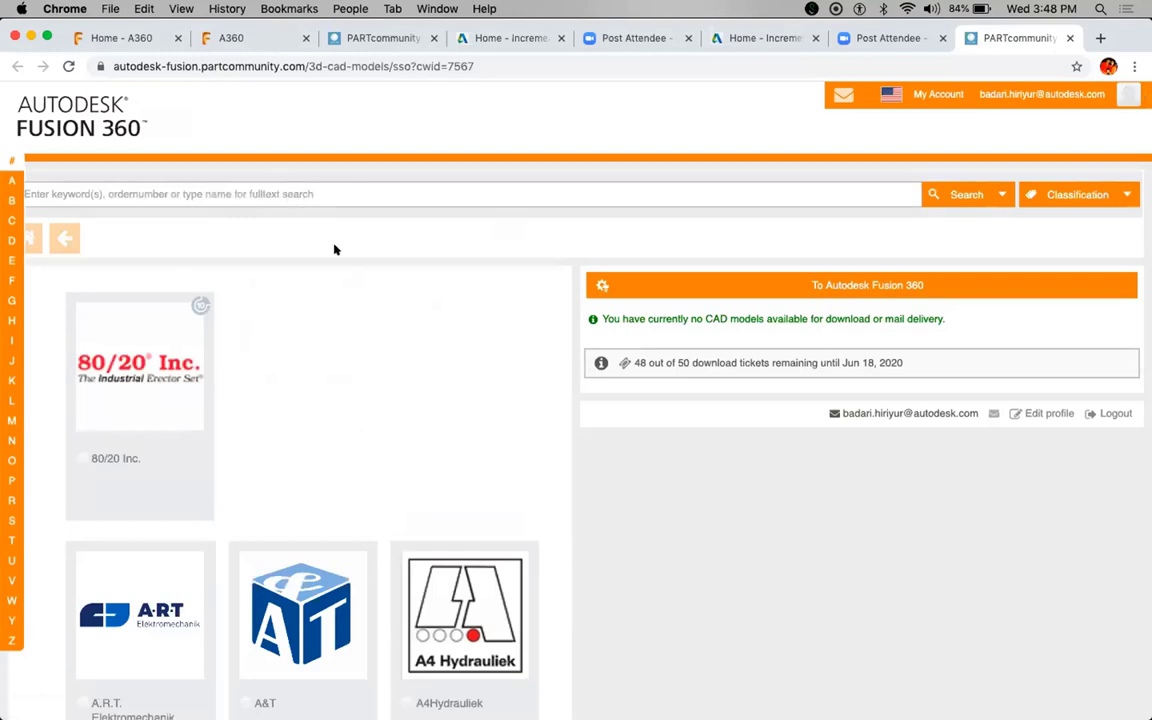
- Switch back to Fusion 360 and examine the screw holes in the face plate
key(ctrl+Up)
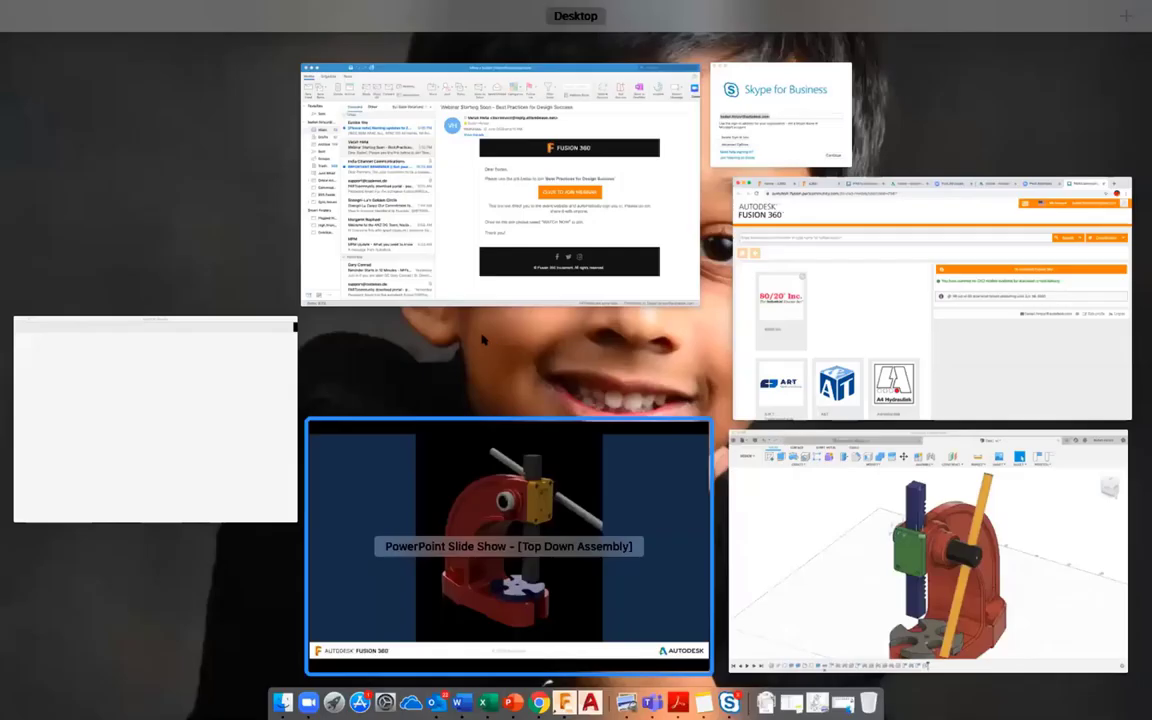
click(557, 343)
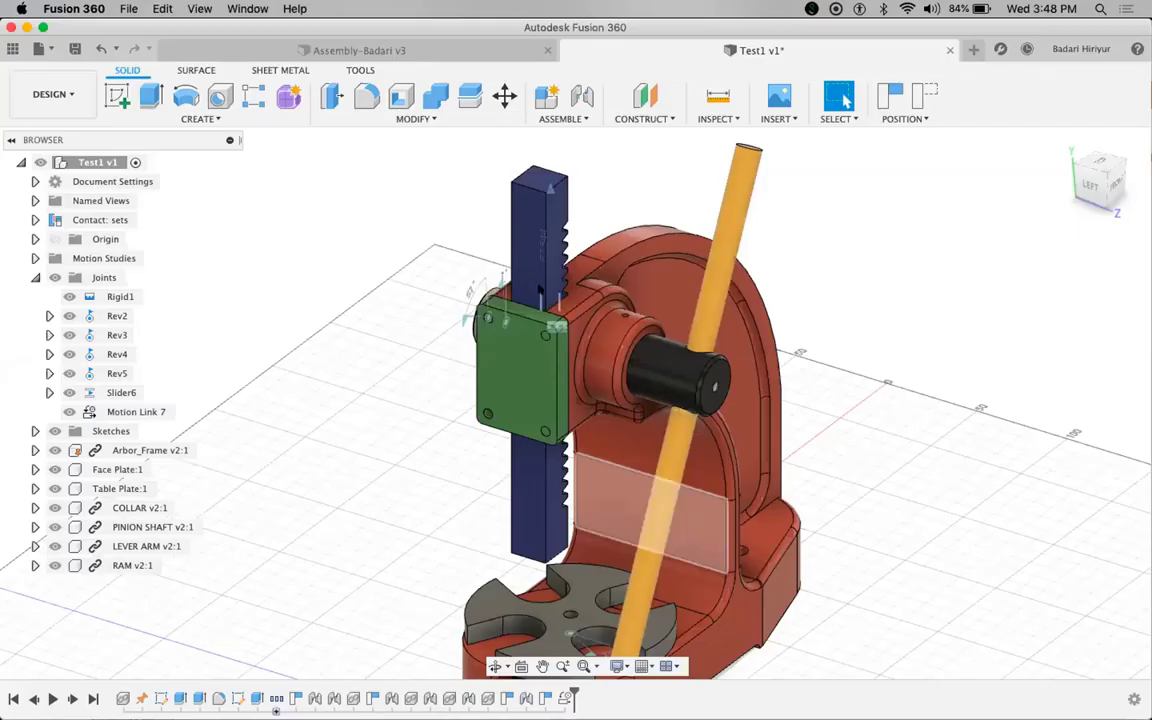
scroll(514, 395, up, 2)
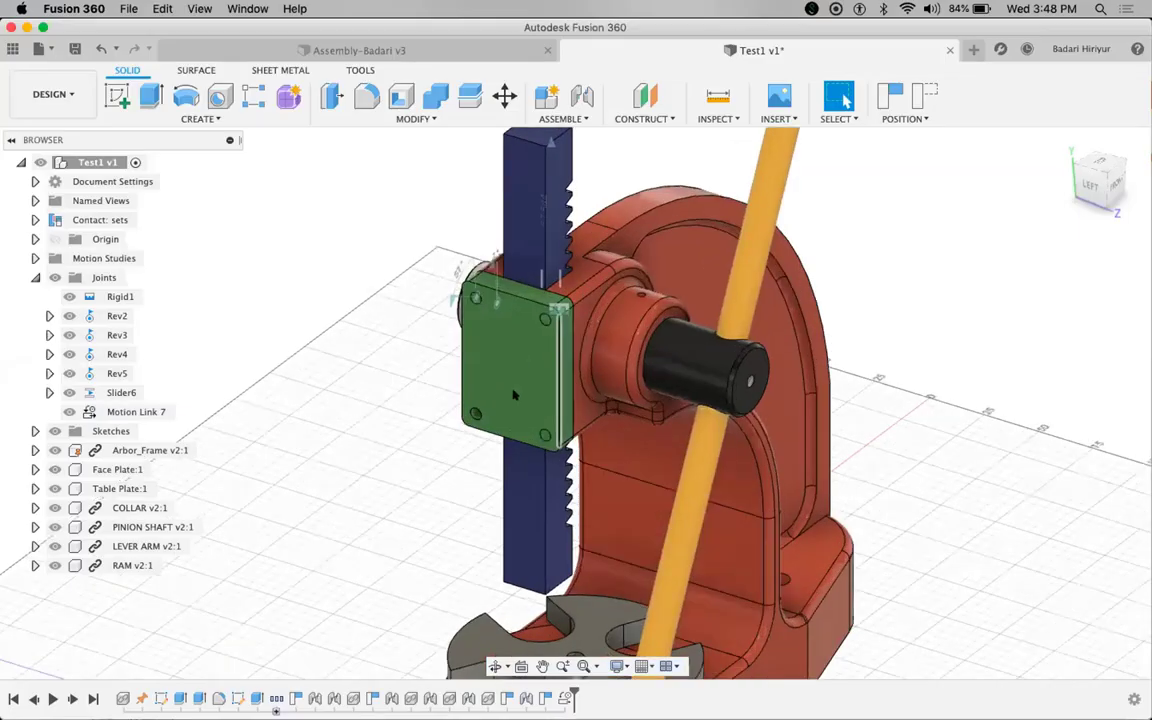
scroll(514, 395, up, 2)
- Switch to the PARTcommunity catalog in the browser and search it for "M4 Socket head cap screw"
key(ctrl+Up)
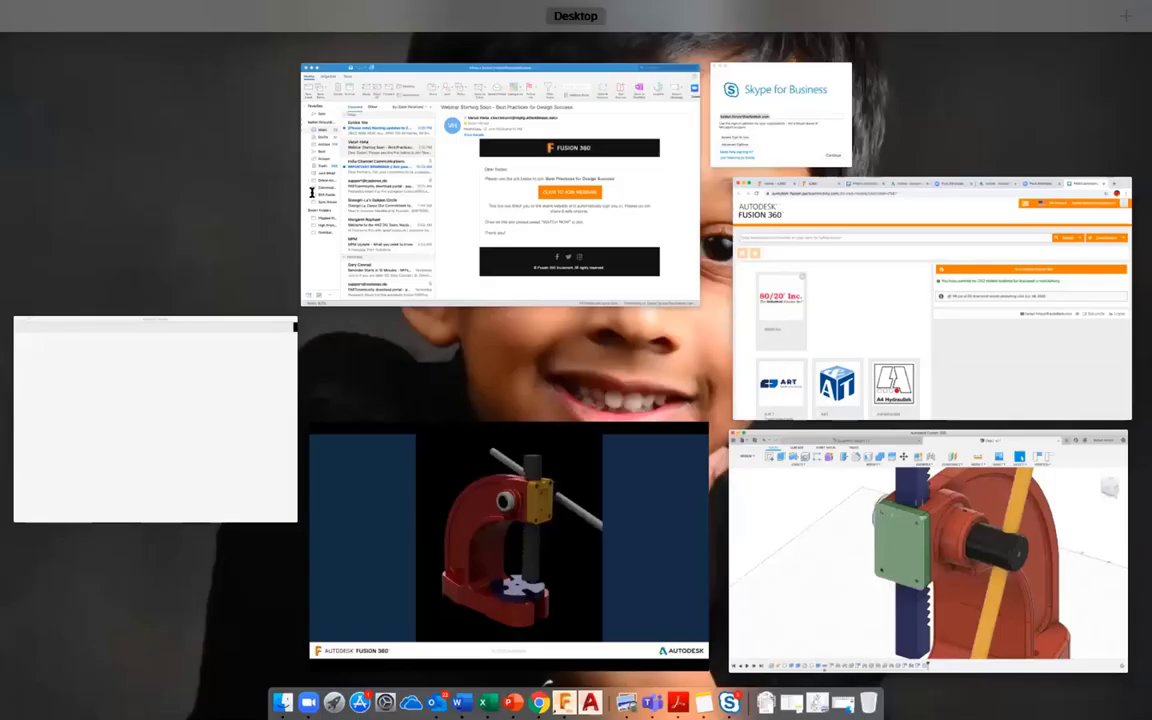
click(930, 300)
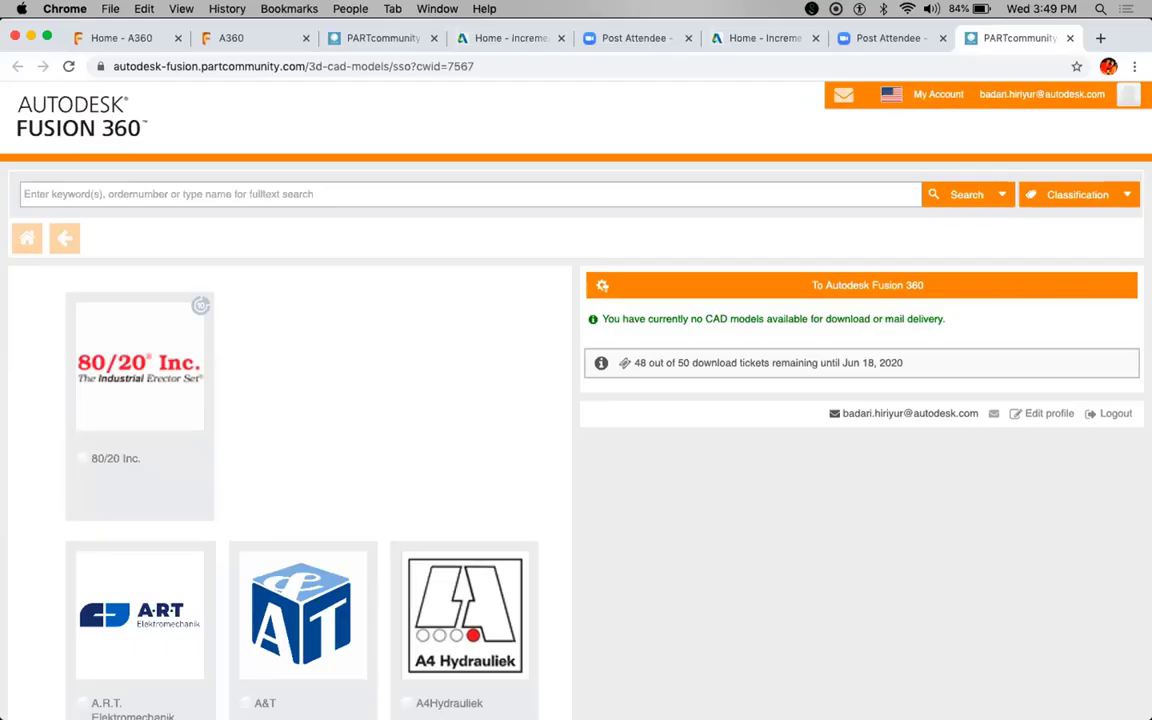
text(M4 Sock)
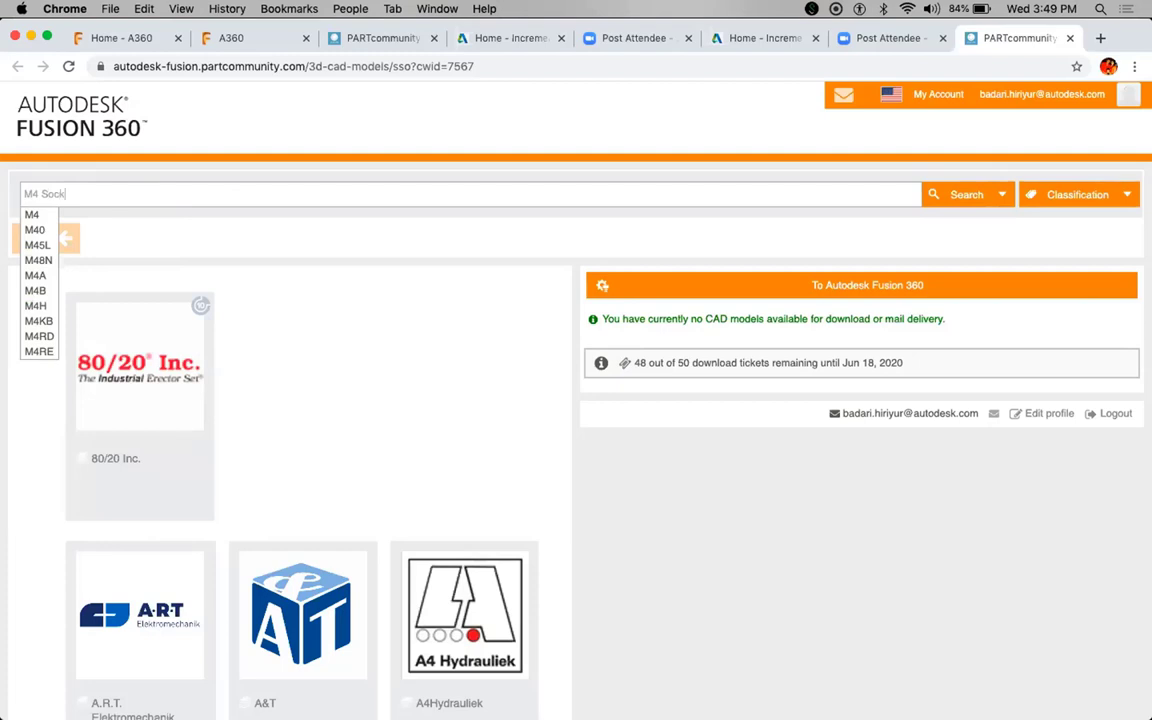
text(et head)
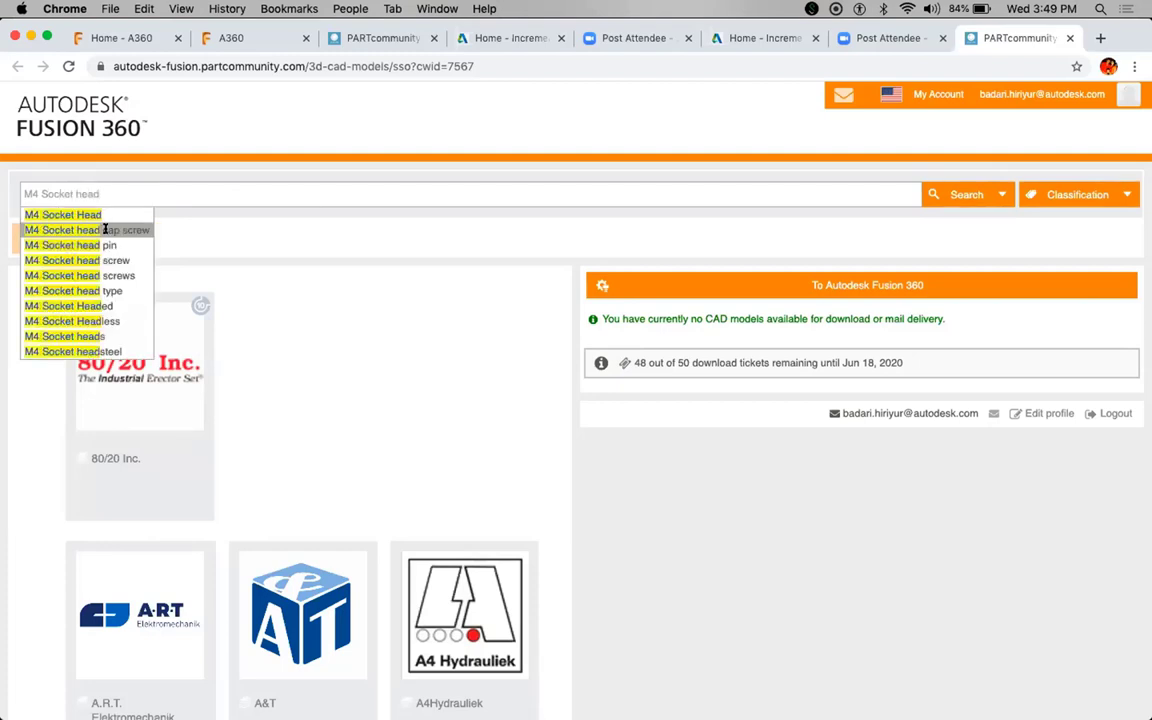
click(104, 230)
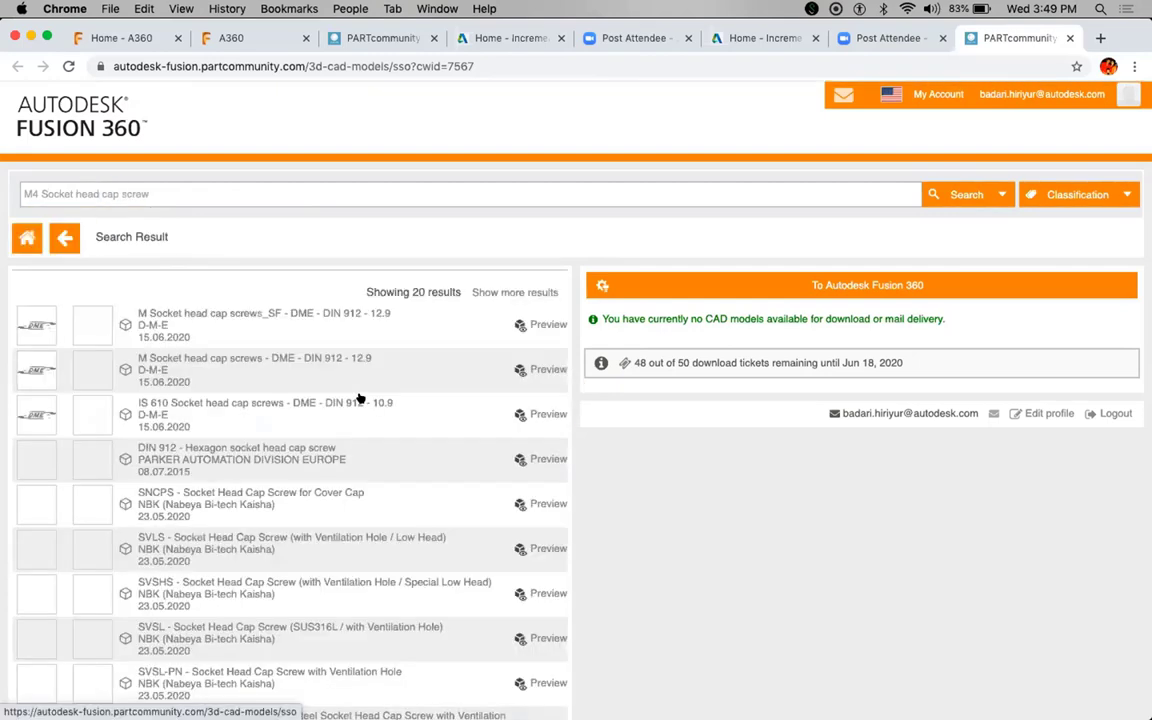
- Open the NBK SVLS low-head socket head cap screw, generate its 3D preview, and rotate the model to view the hex socket
scroll(176, 563, down, 2)
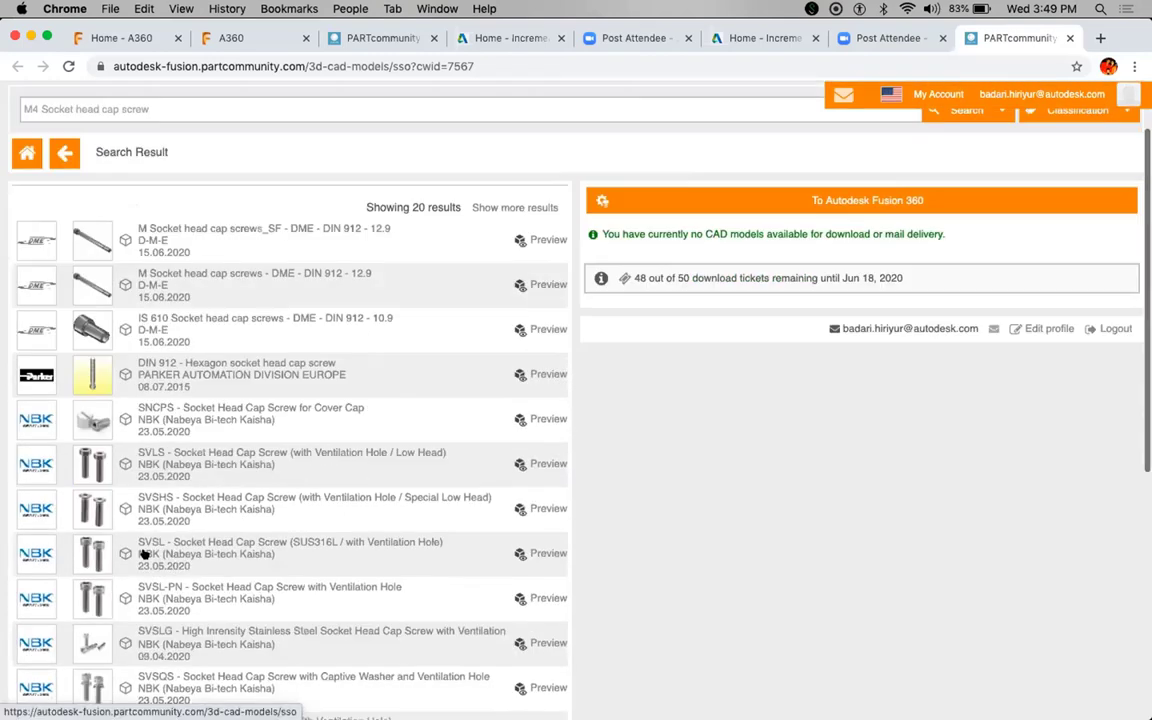
click(187, 452)
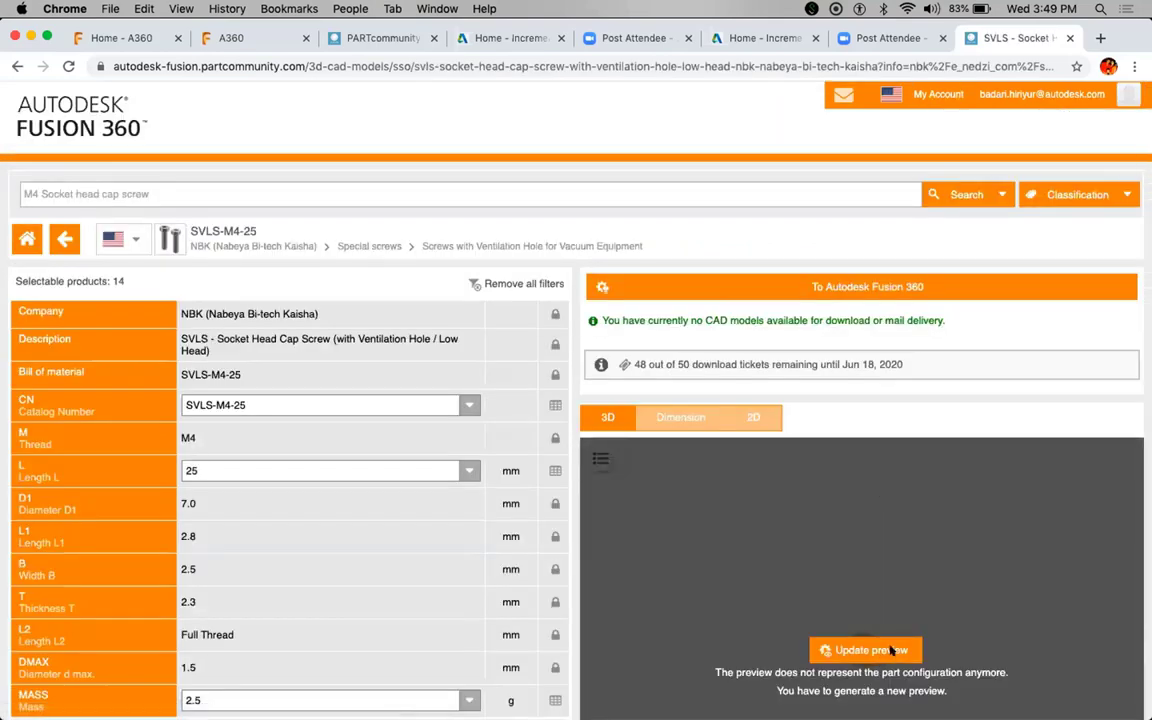
click(893, 651)
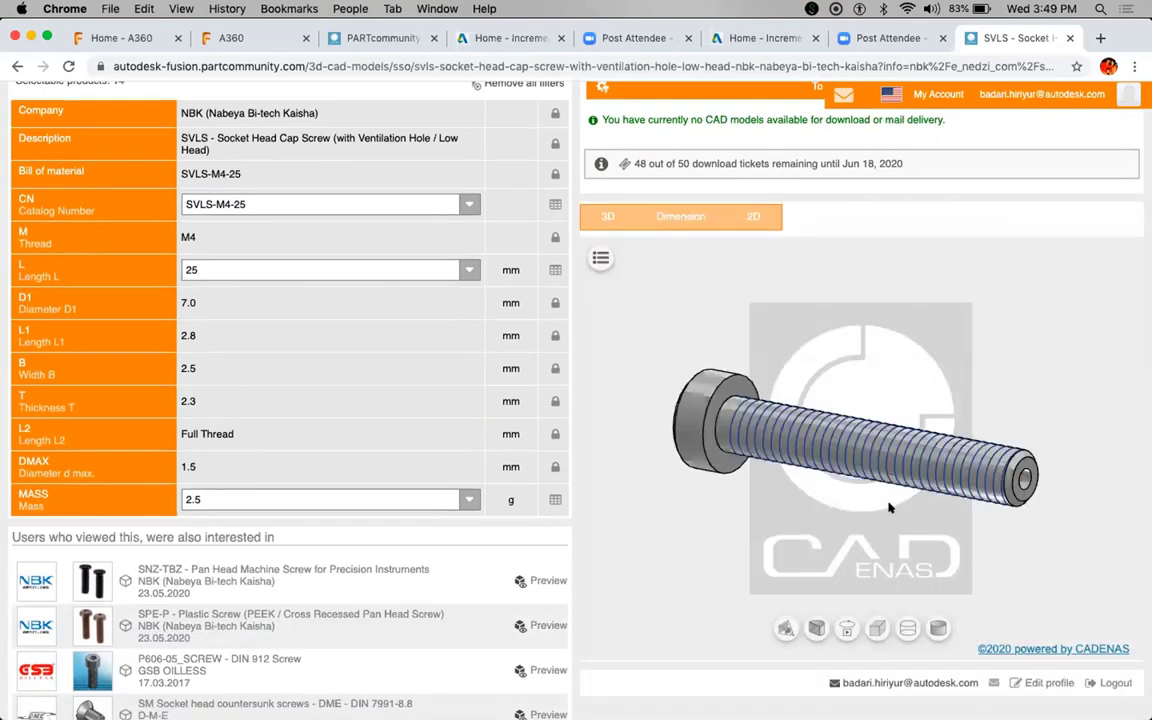
drag(1104, 520, 1084, 407)
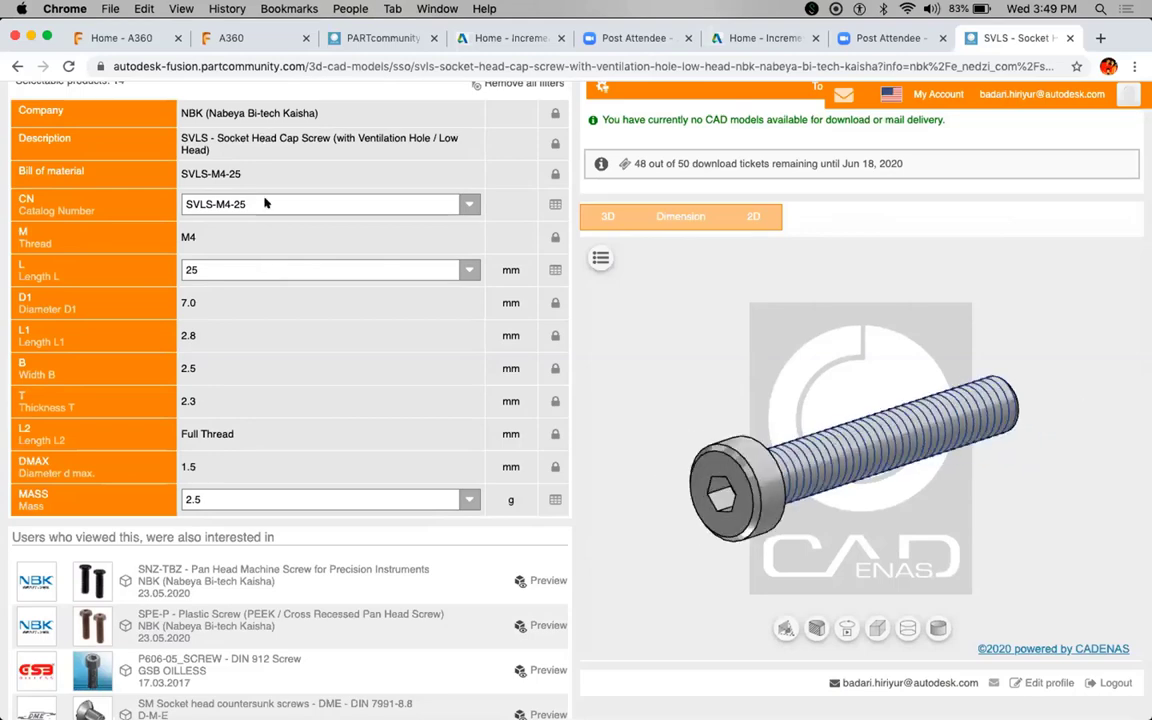
- Review the length options offered for the SVLS-M4-25 screw
scroll(265, 274, up, 2)
scroll(265, 276, up, 2)
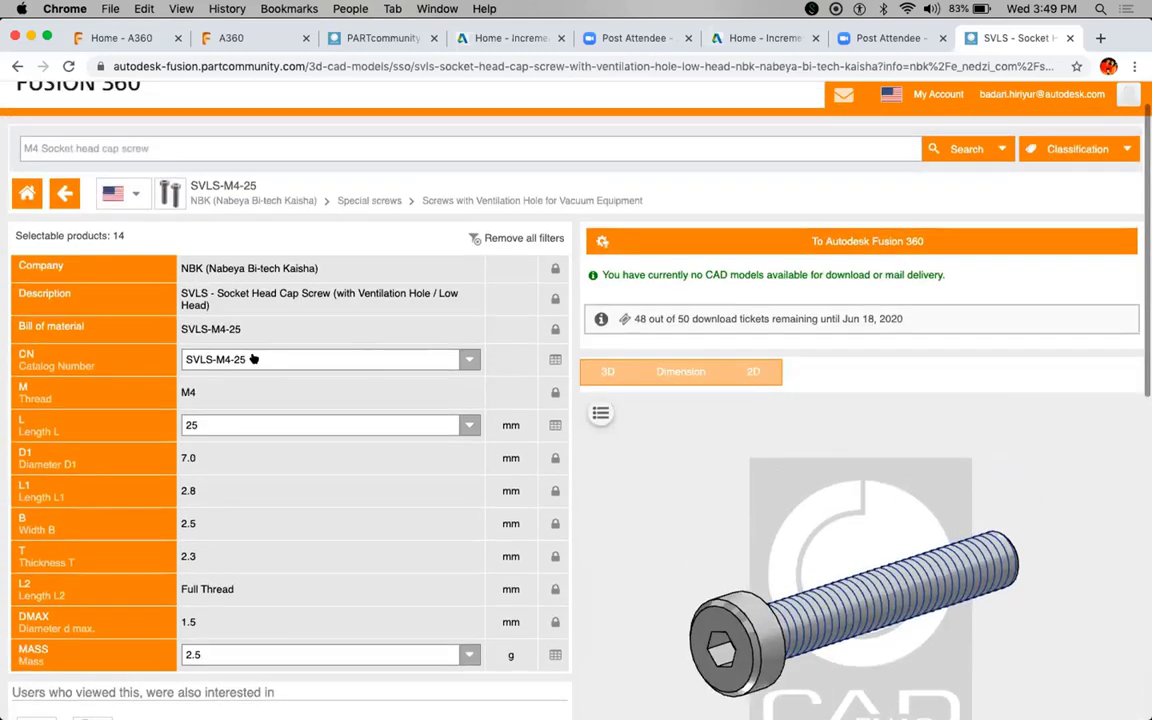
click(465, 426)
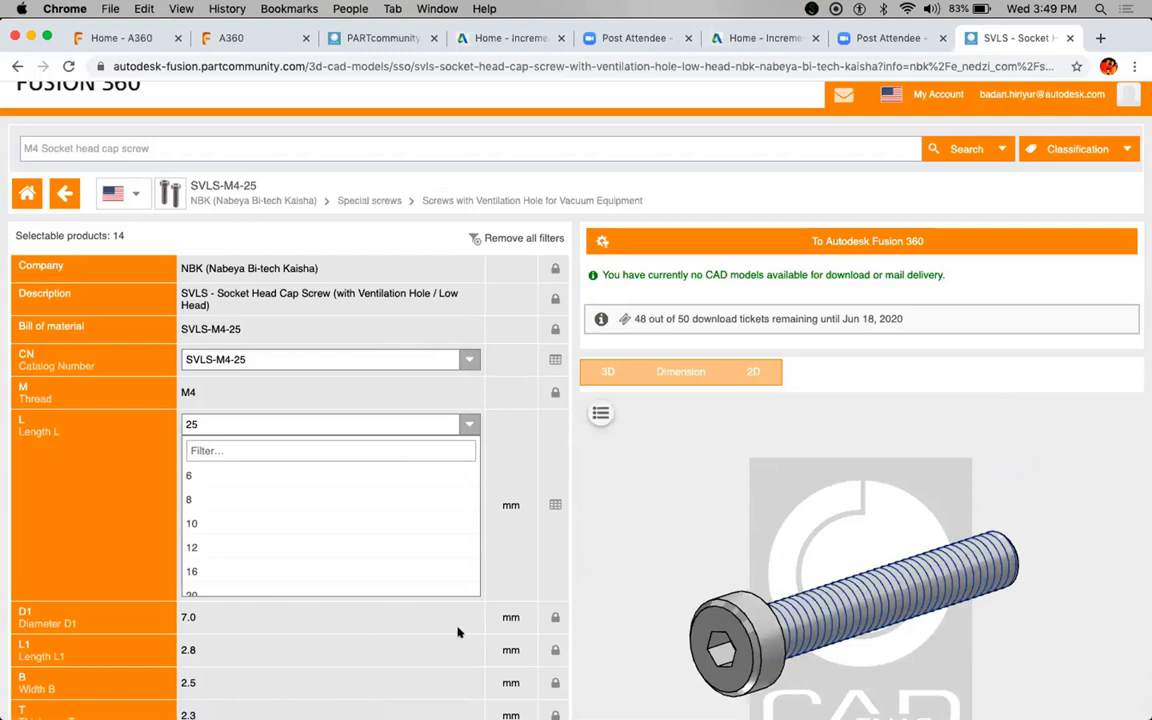
click(468, 425)
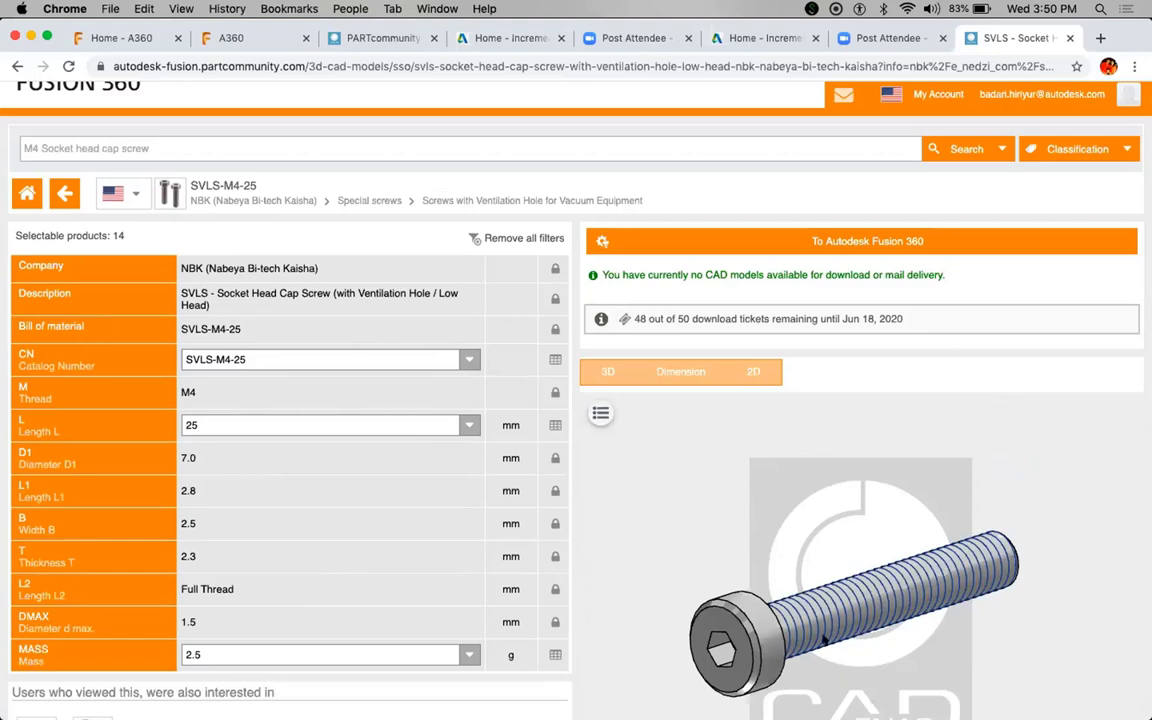
- Send the SVLS-M4-25 screw to Fusion 360 and place it with a Z distance of 137.086 mm
click(844, 241)
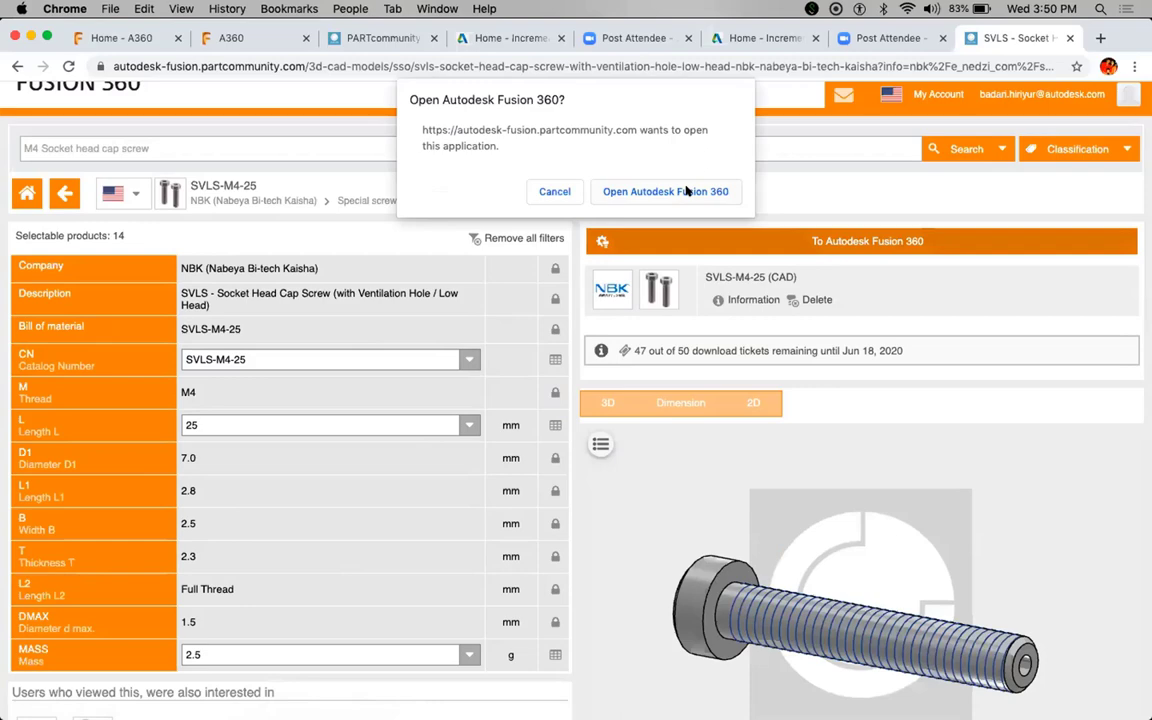
click(686, 191)
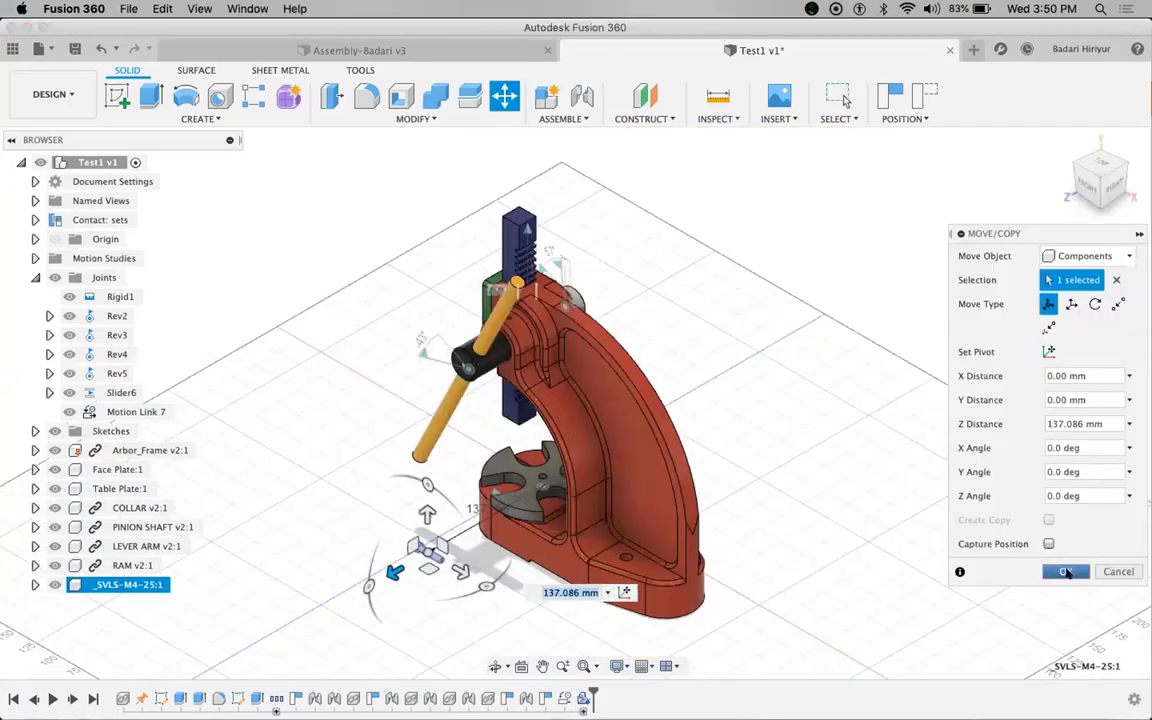
click(1066, 572)
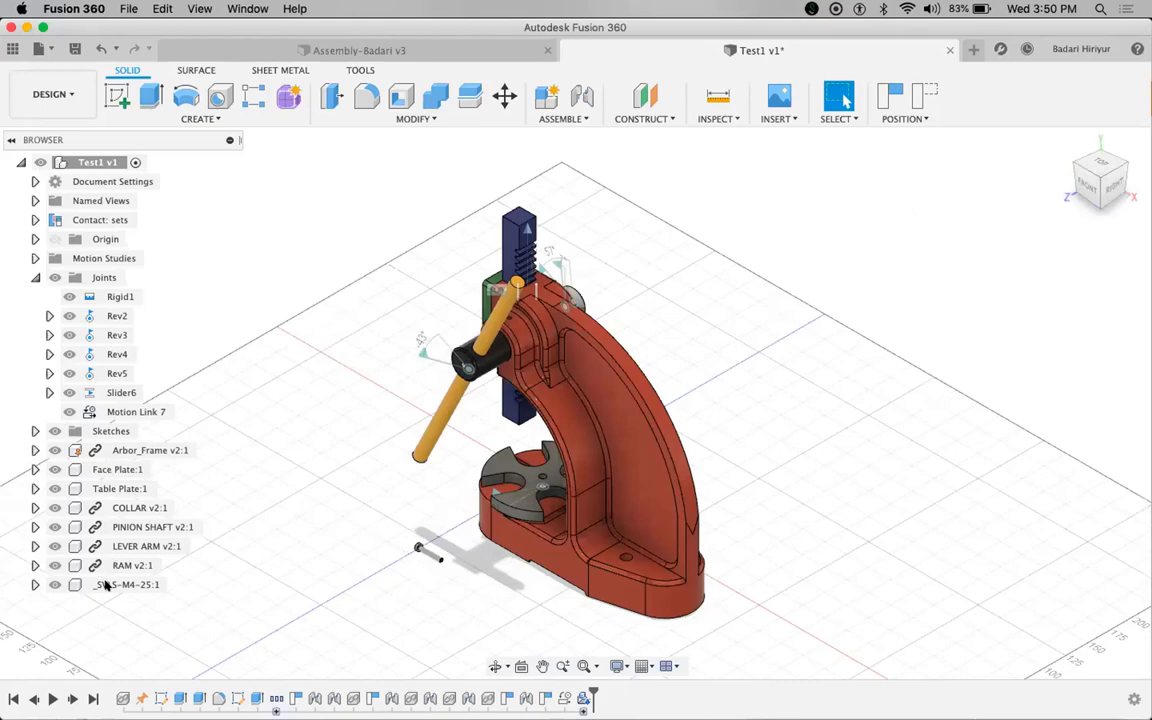
- Highlight the inserted SVLS-M4-25 screw to locate it in the model, and postpone the macOS update alert
click(106, 585)
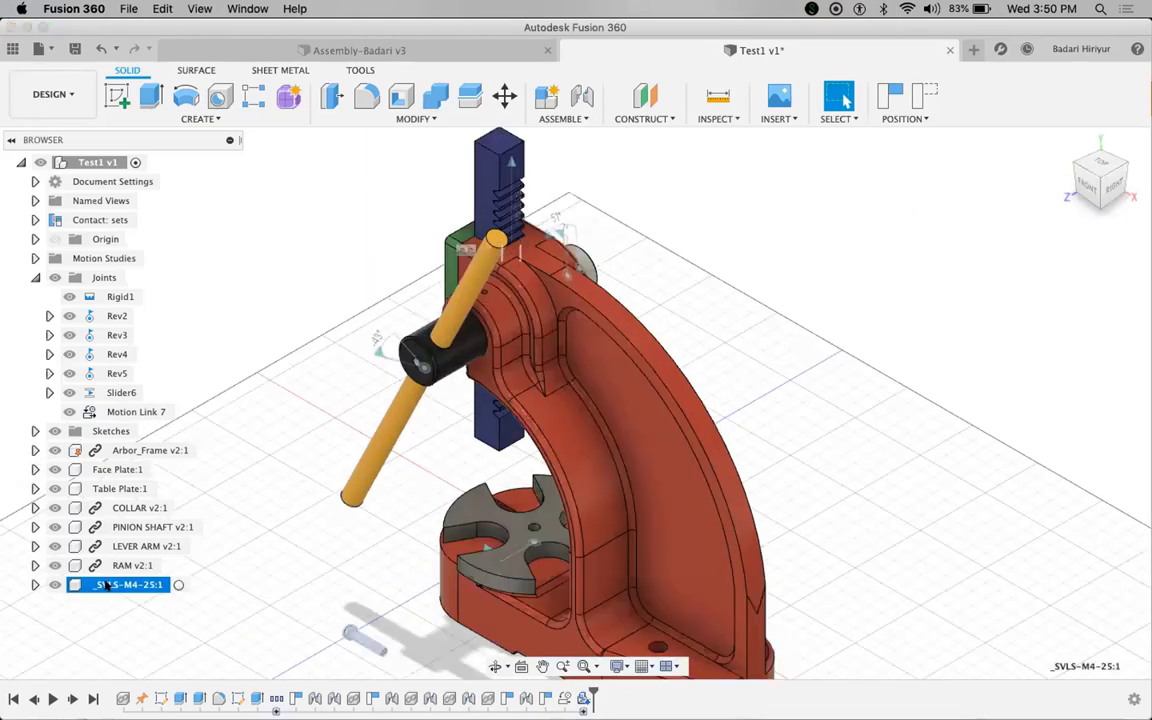
click(278, 571)
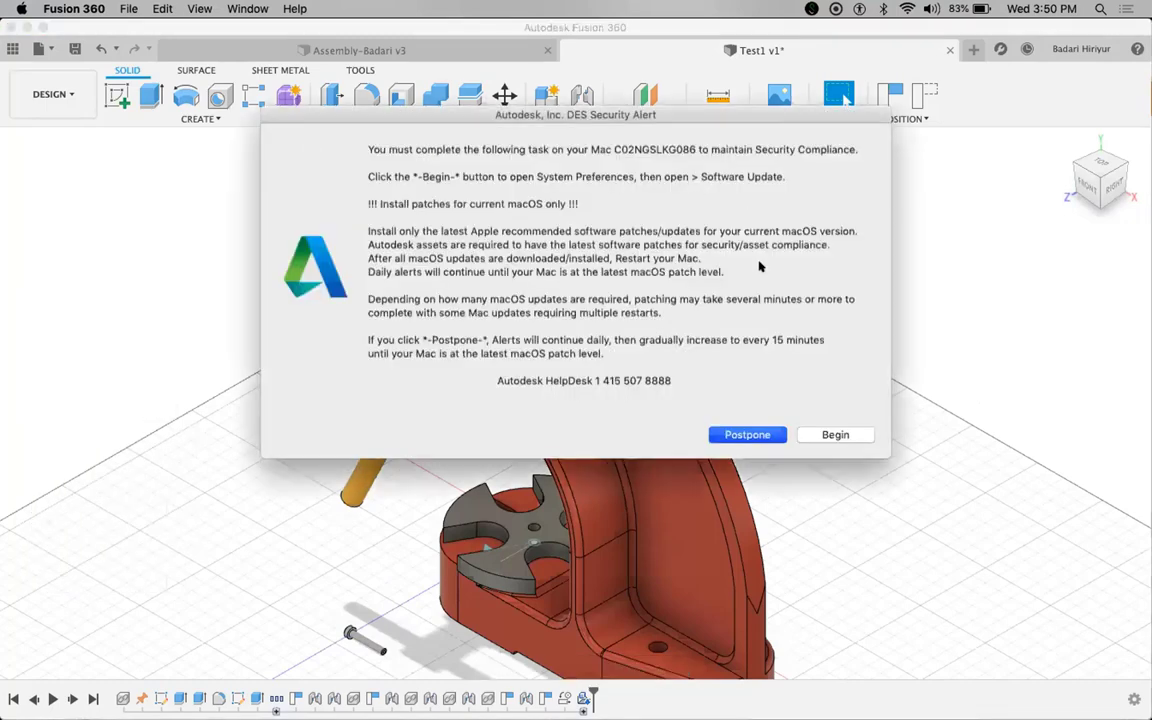
click(745, 434)
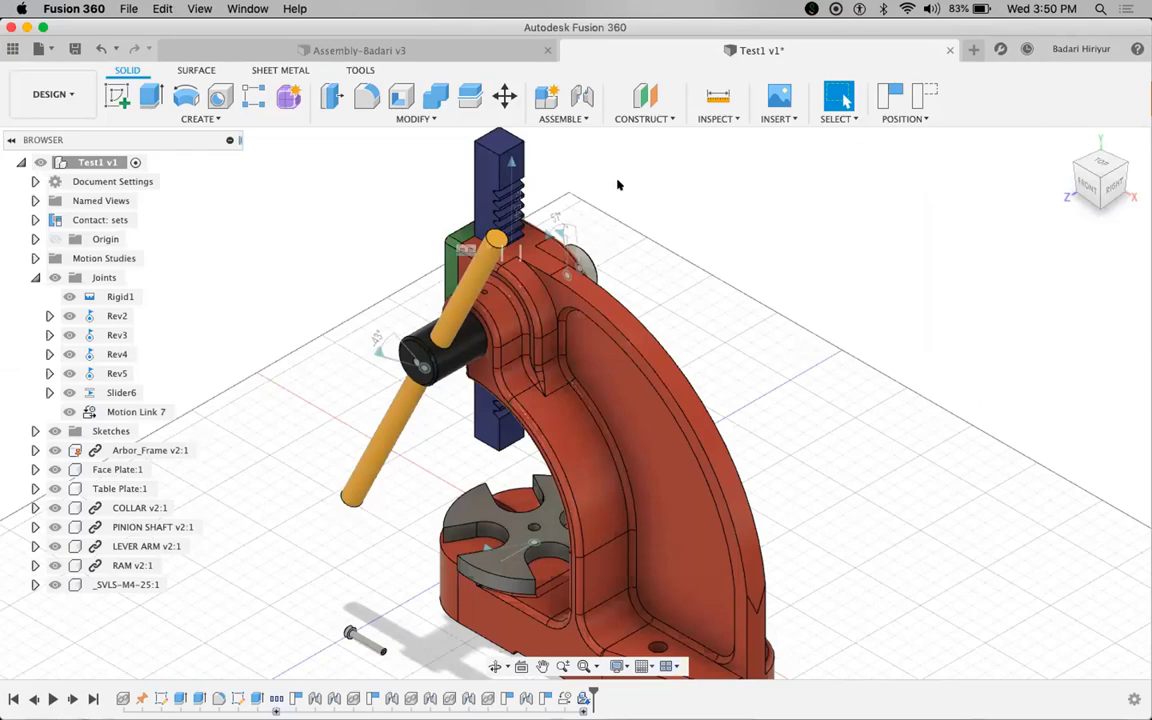
- Start a joint, capture the components' current position, and pick the SVLS-M4-25 screw's snap point as the first component
click(582, 120)
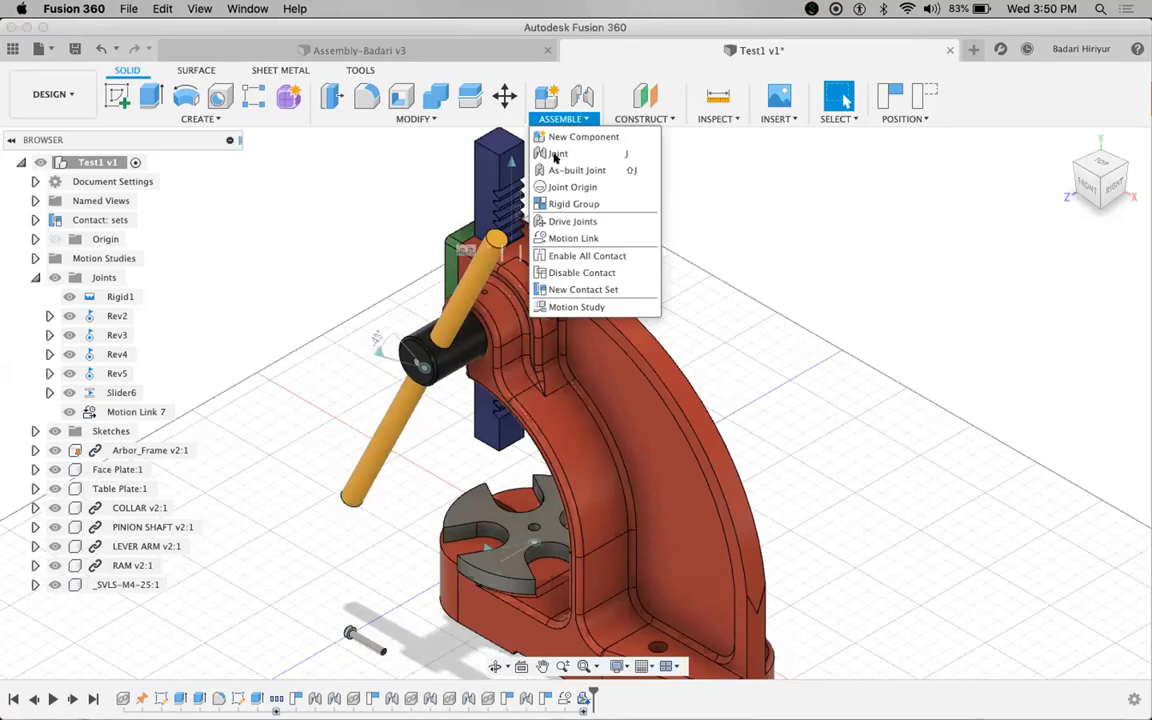
click(298, 570)
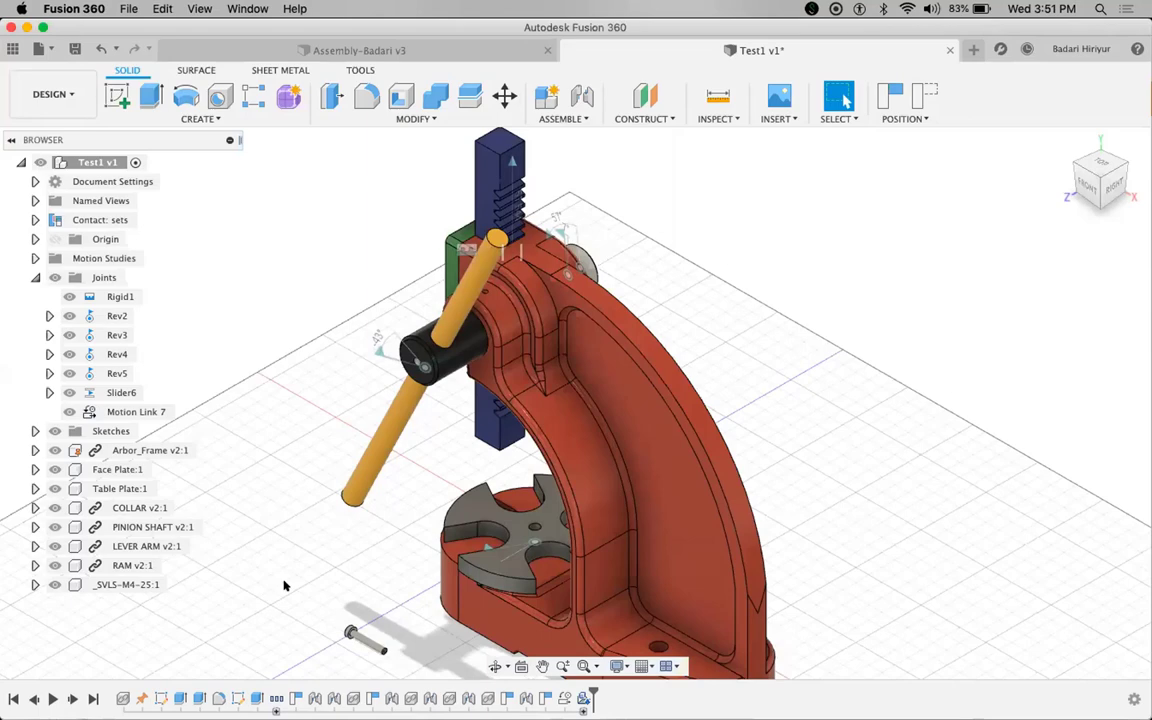
scroll(465, 522, up, 3)
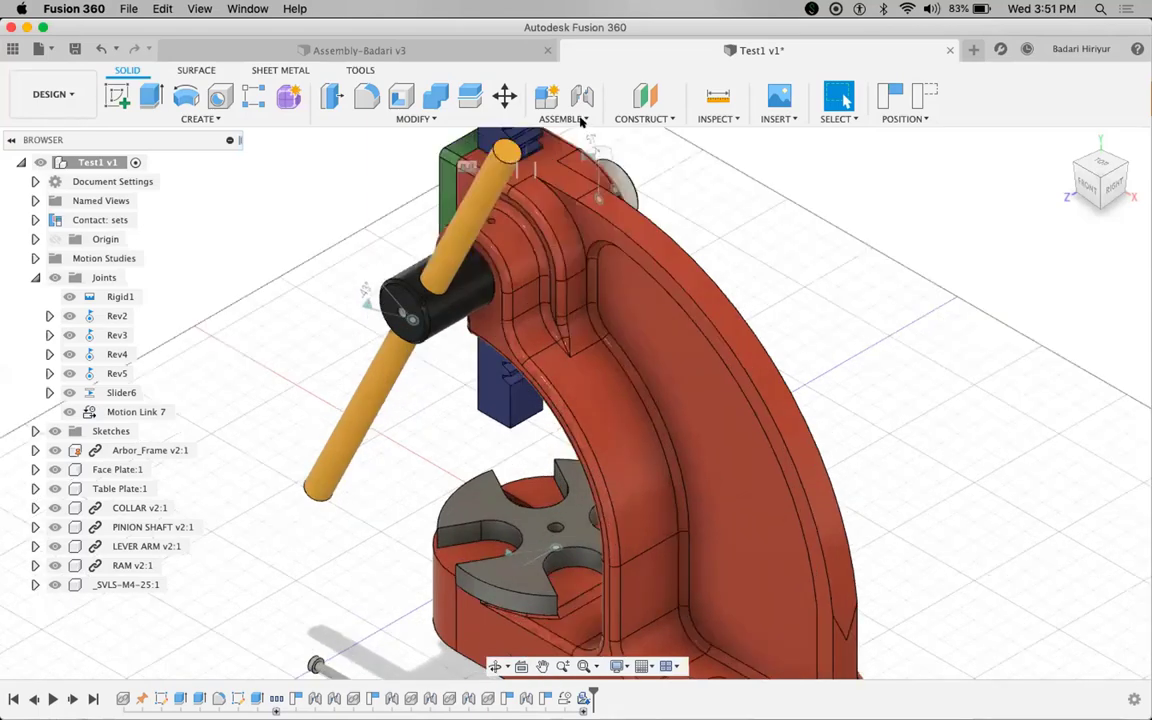
scroll(524, 138, up, 2)
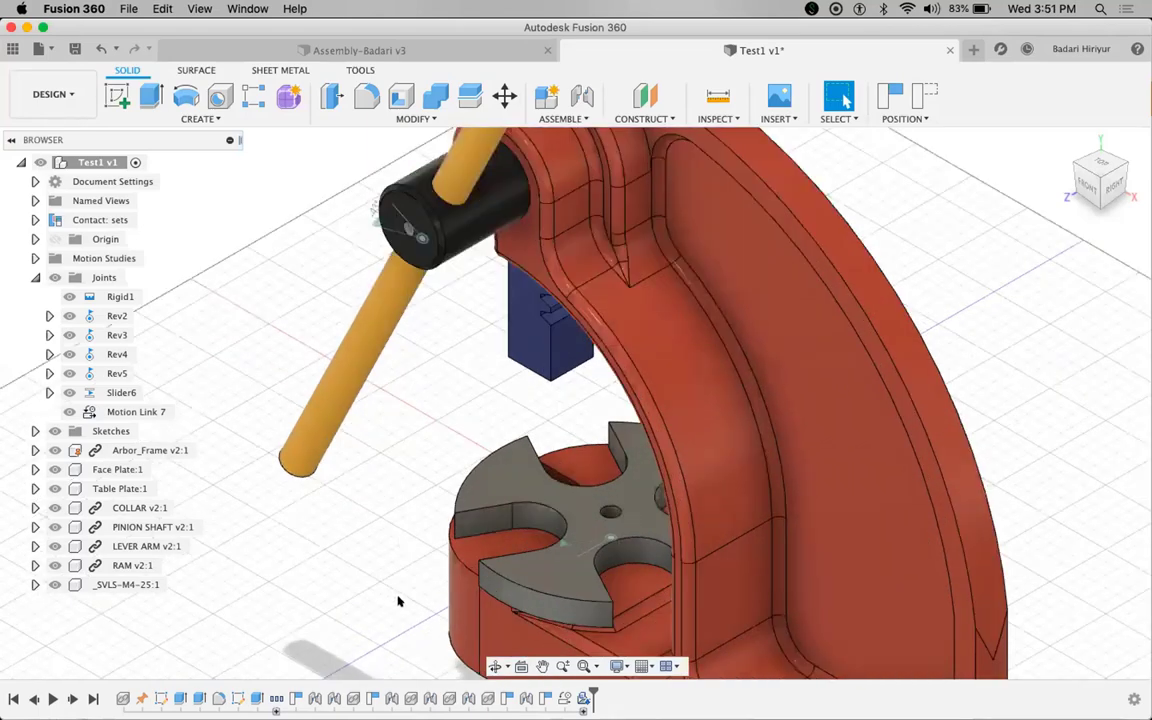
drag(619, 397, 719, 307)
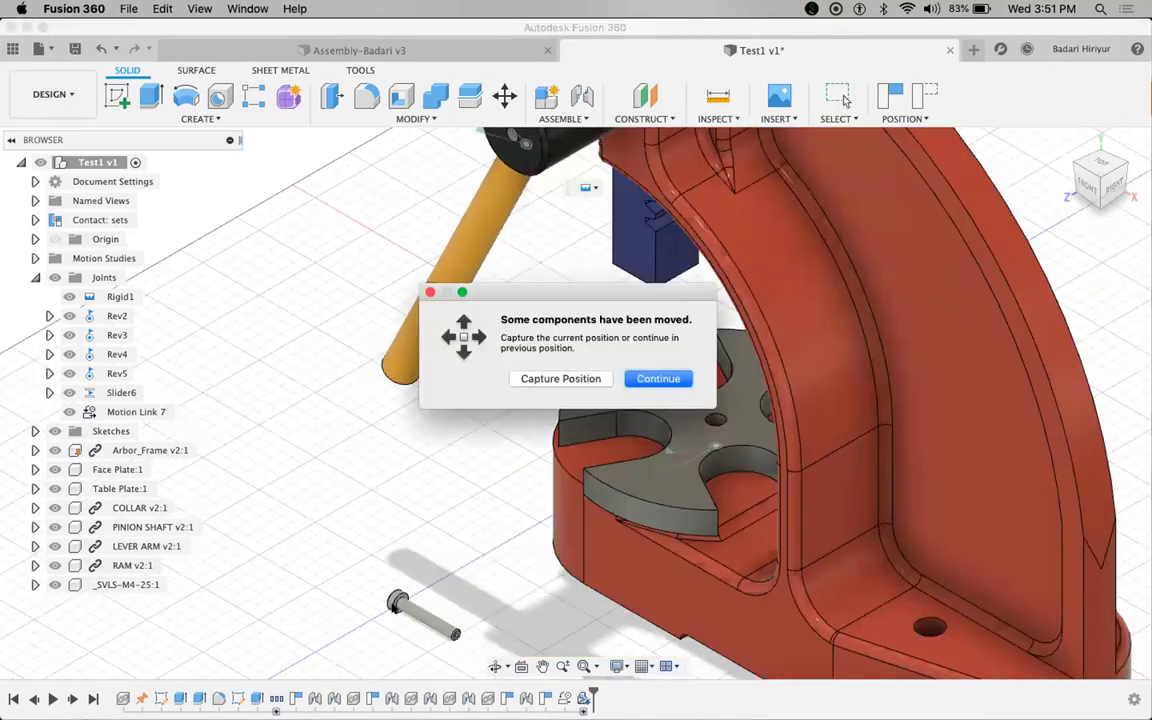
key(Return)
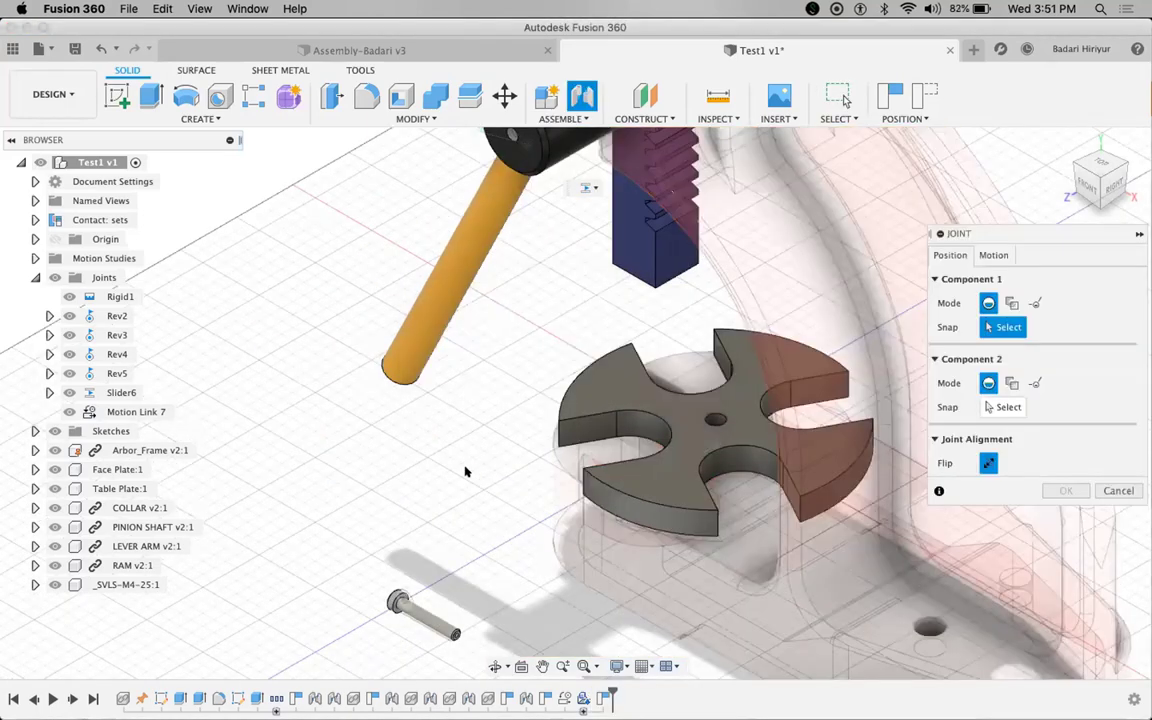
scroll(469, 469, down, 2)
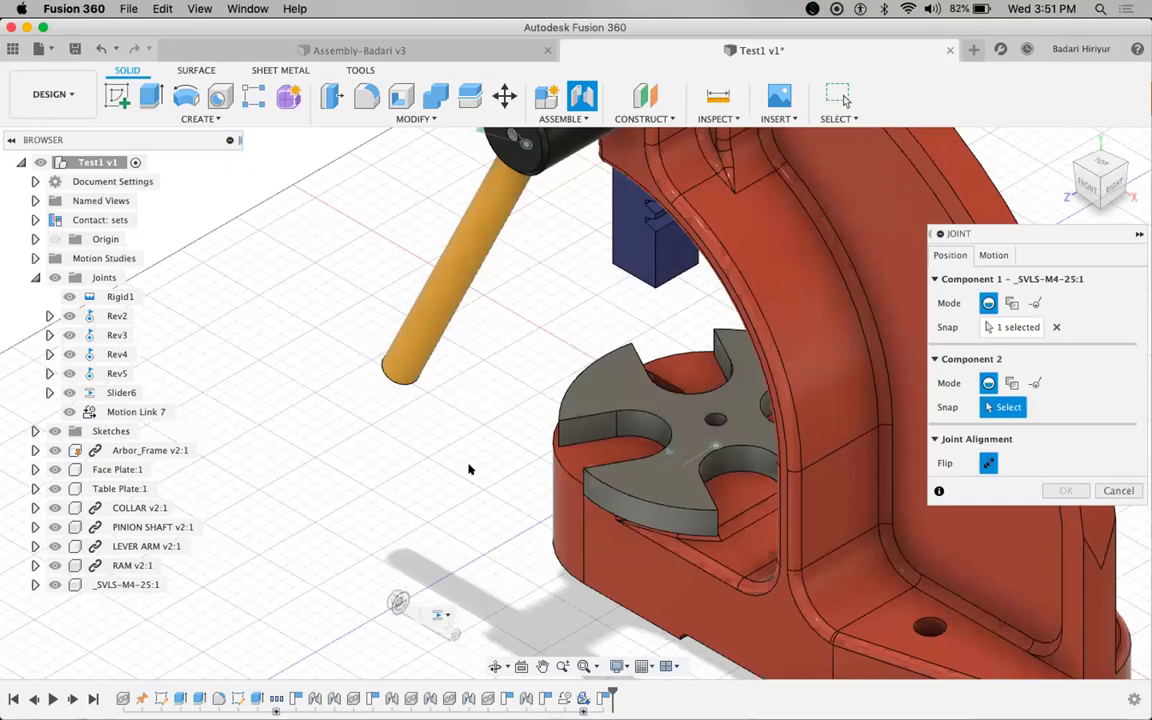
- Join the screw to the face plate's upper corner hole farthest from the pinion shaft, using the Rigid motion type
scroll(386, 256, down, 2)
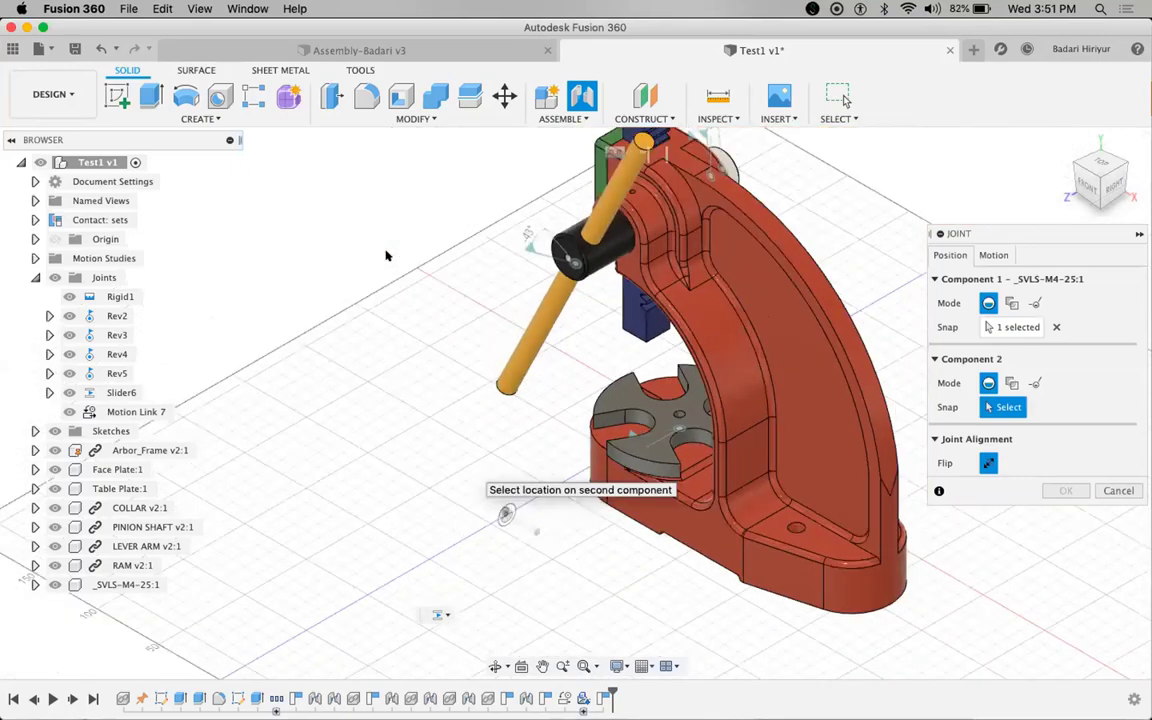
shift+middle_drag(386, 256, 352, 216)
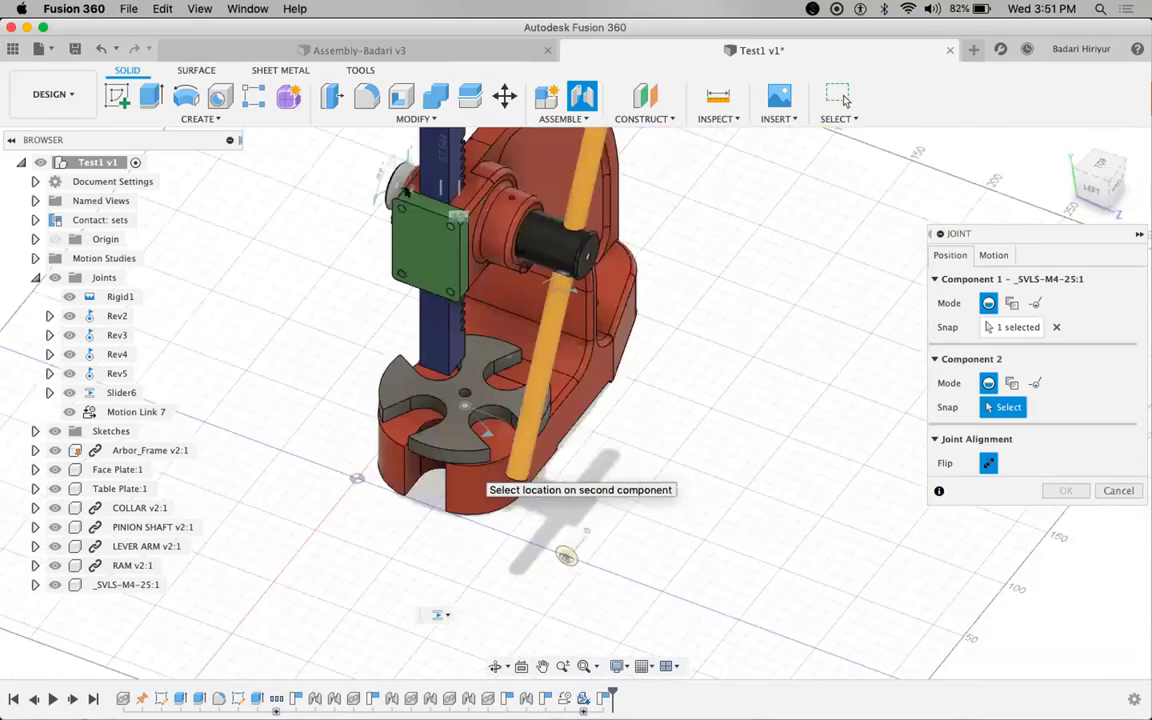
scroll(342, 266, up, 5)
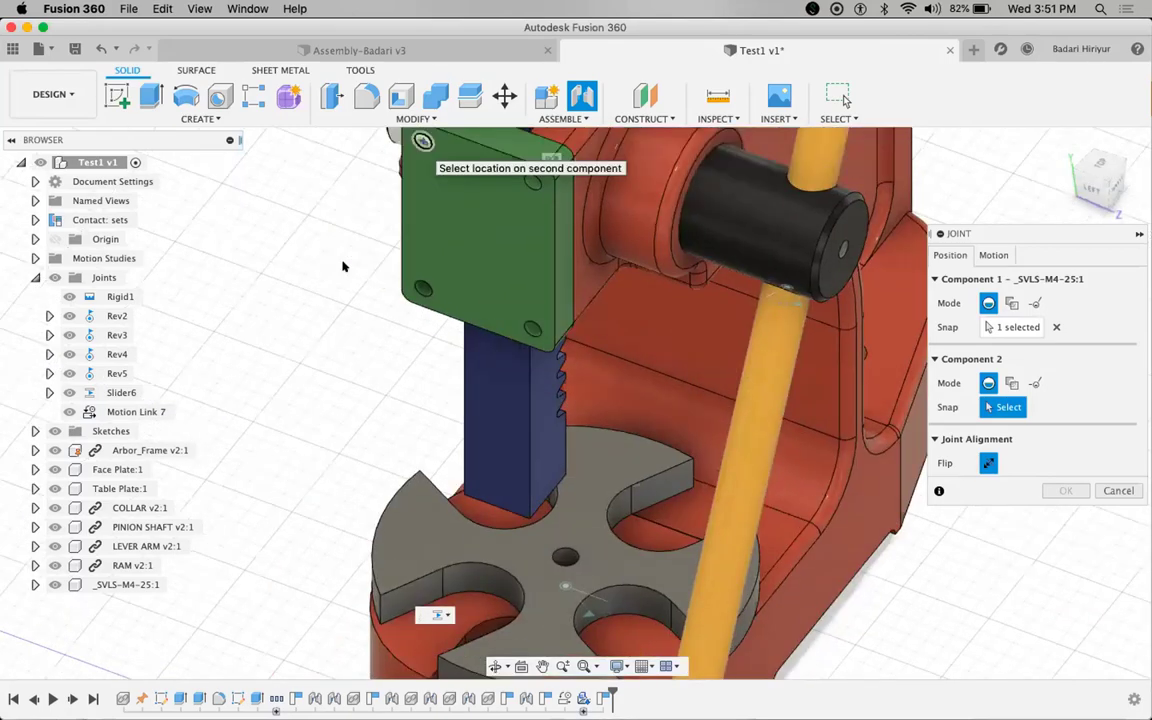
click(342, 266)
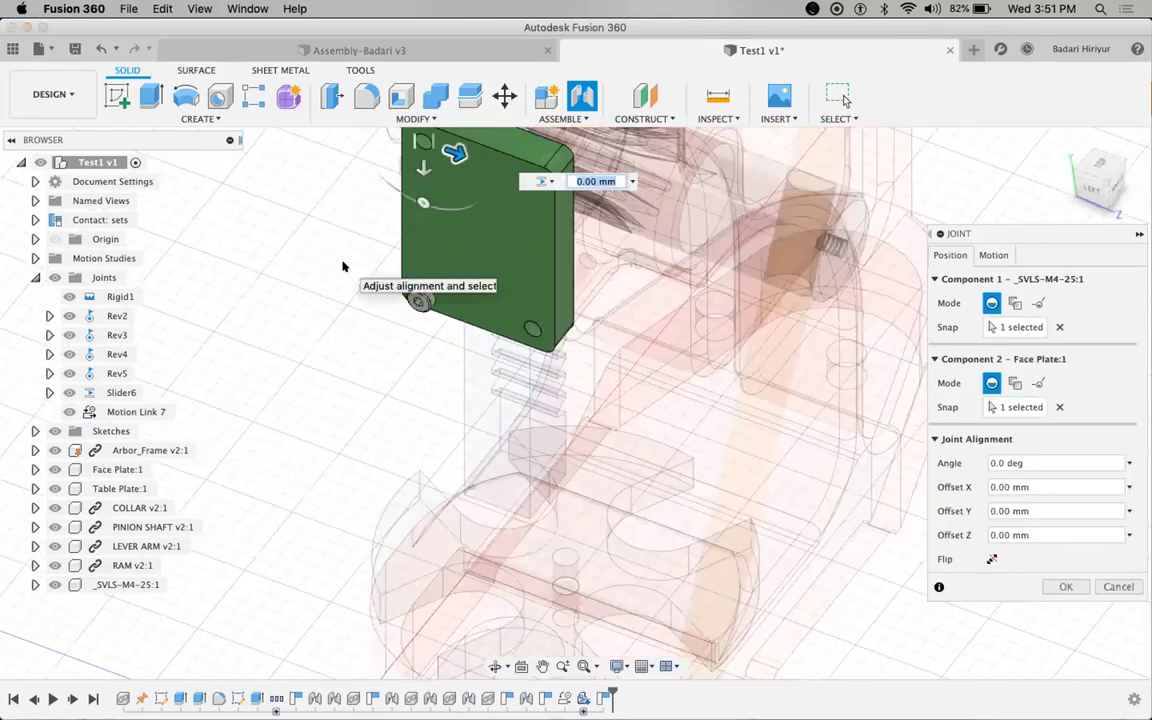
click(993, 255)
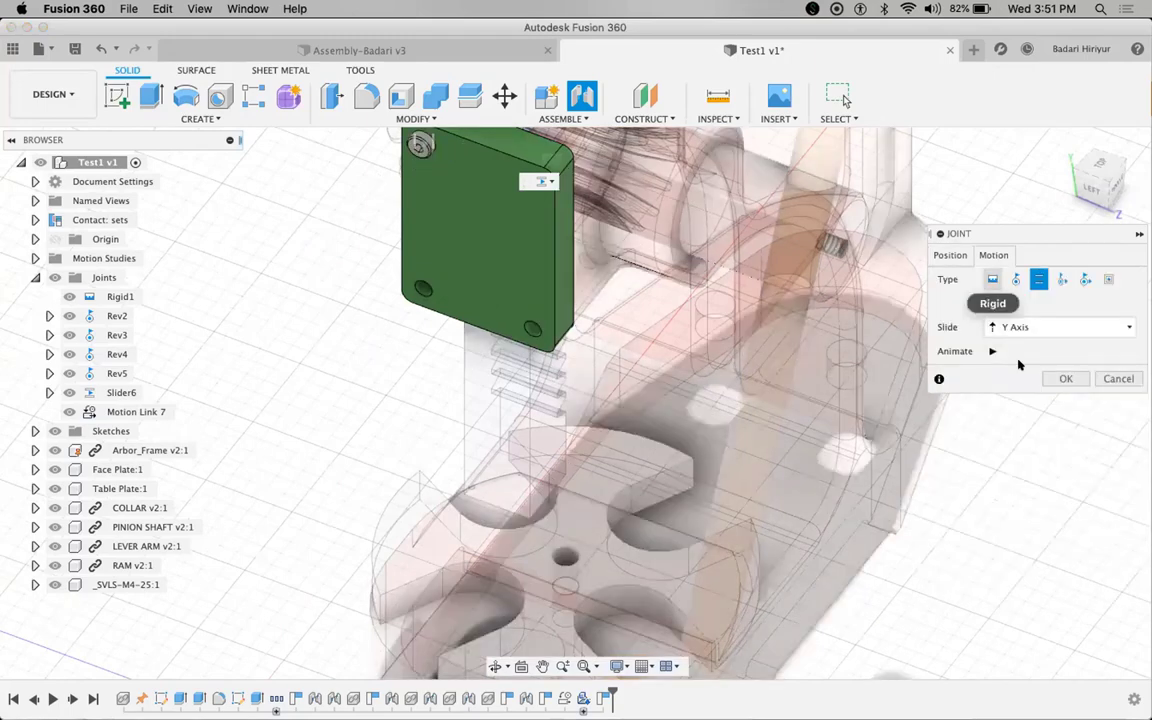
click(992, 279)
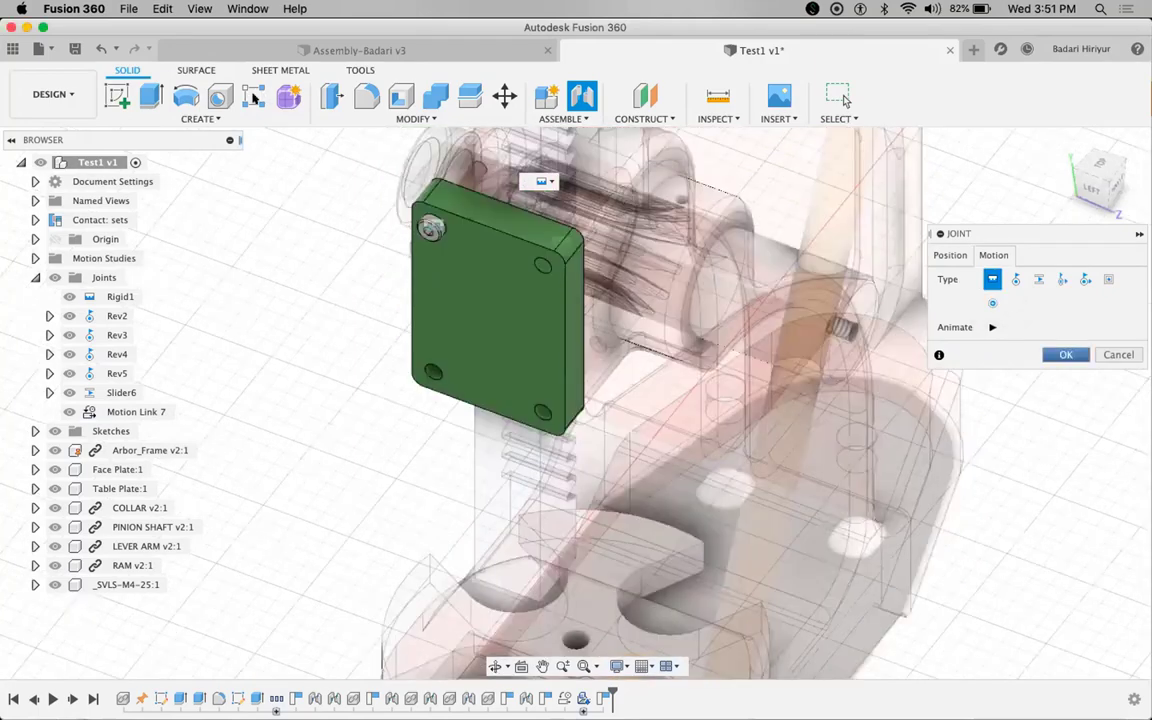
key(Return)
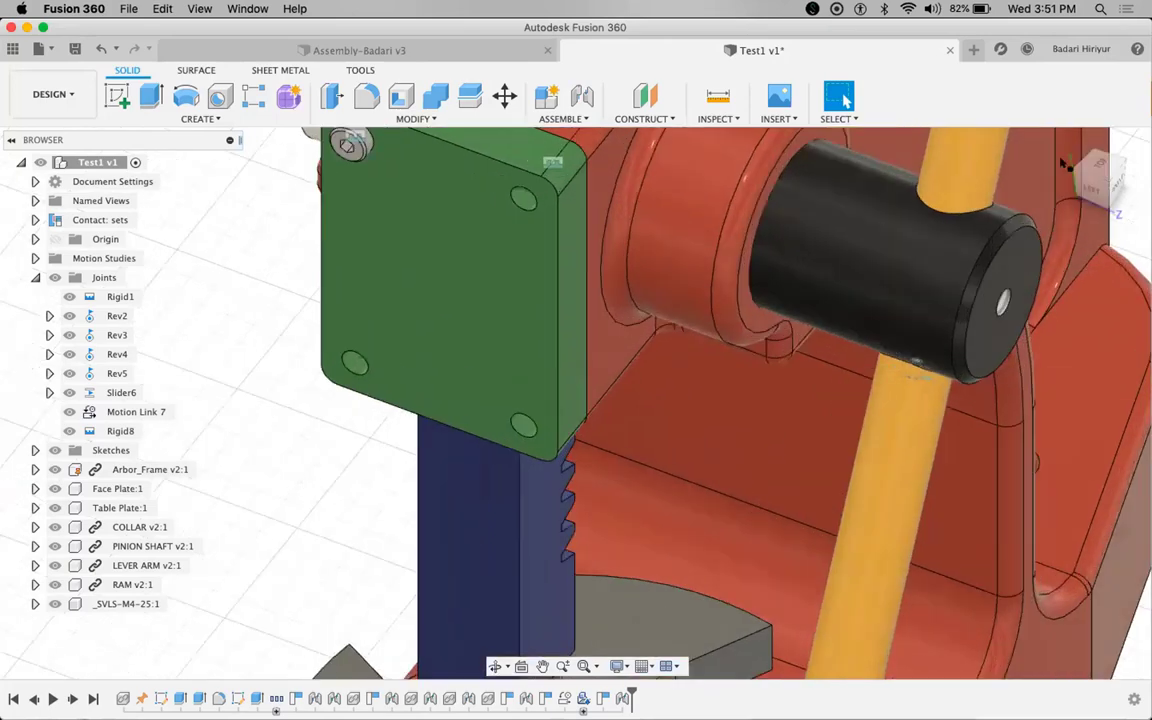
- Restore the home view and save the design with the version description "User Saved"
click(1066, 139)
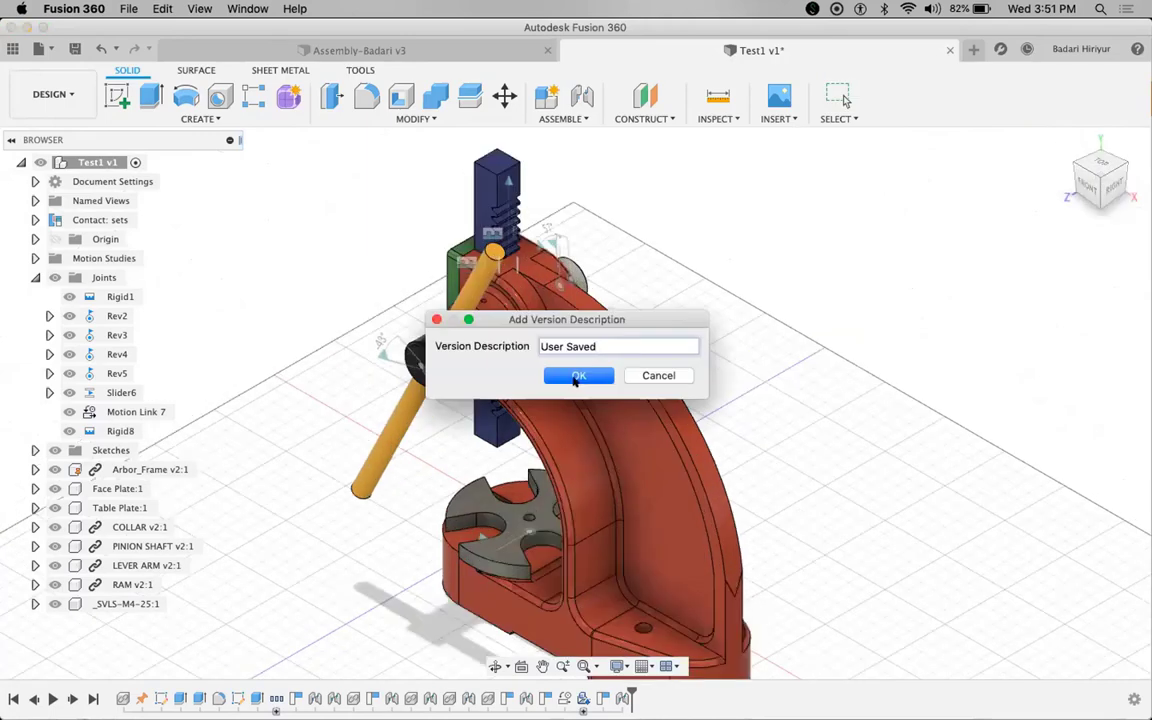
click(581, 375)
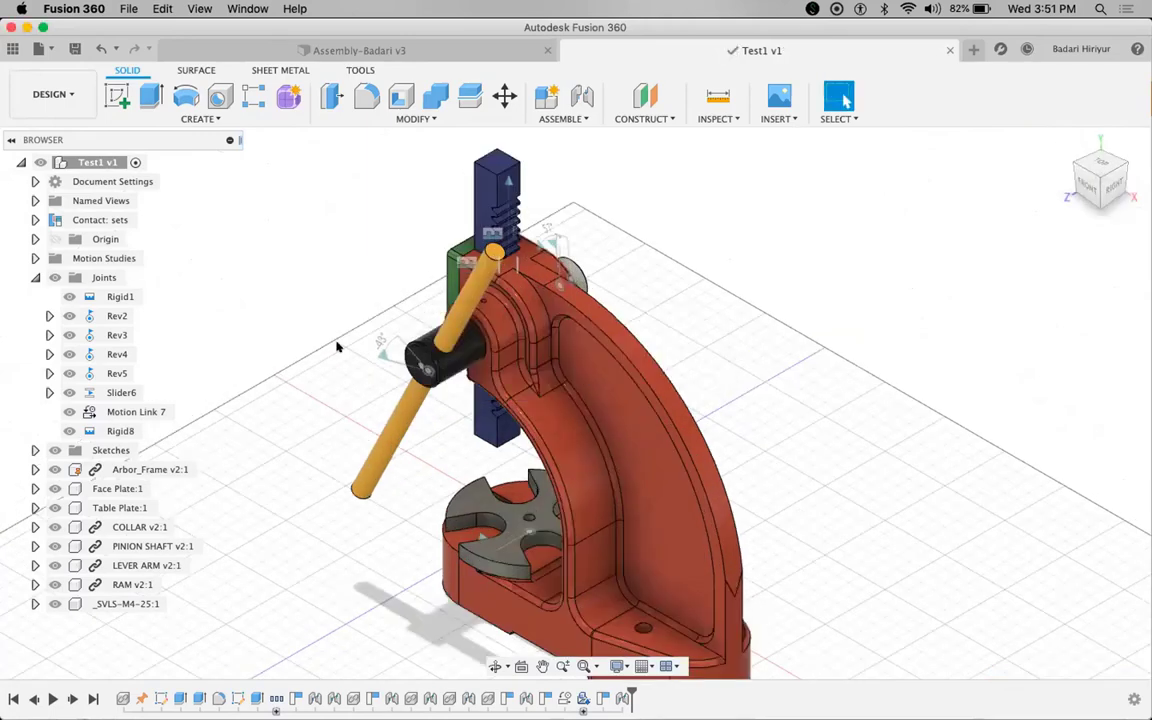
- Create a new drawing from the animation's Storyboard2, from scratch, with the ISO standard, mm units and A3 (420mm x 297mm) sheet size
click(71, 95)
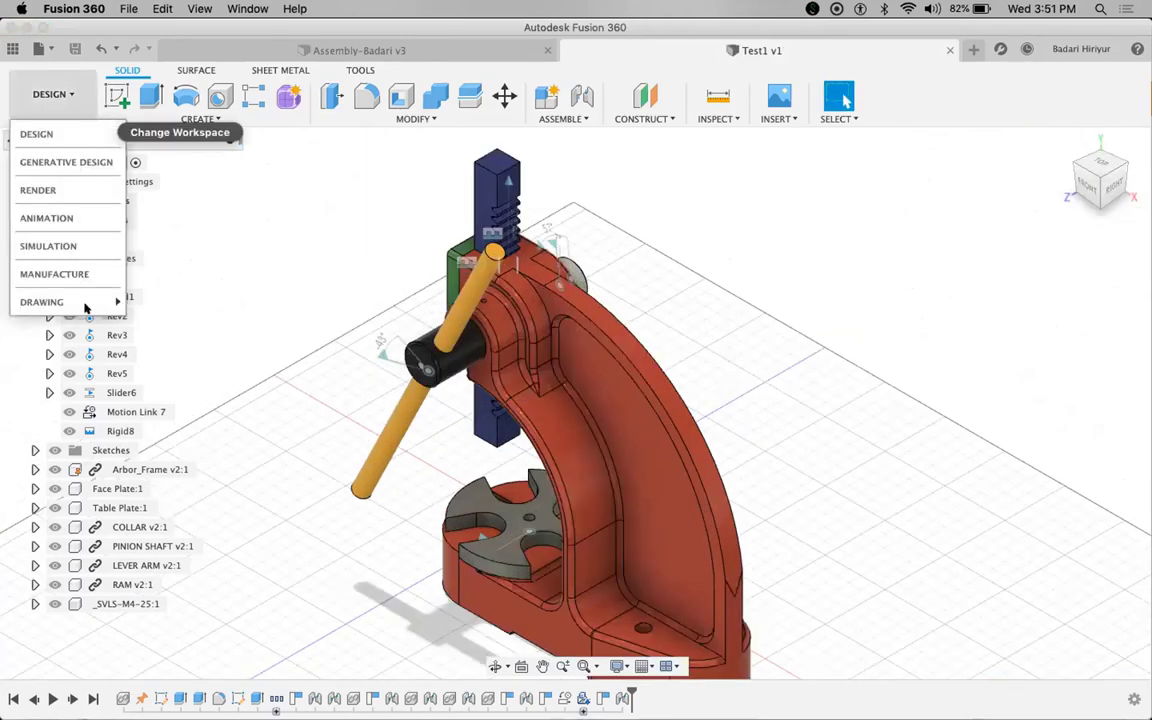
mouse_move(80, 305)
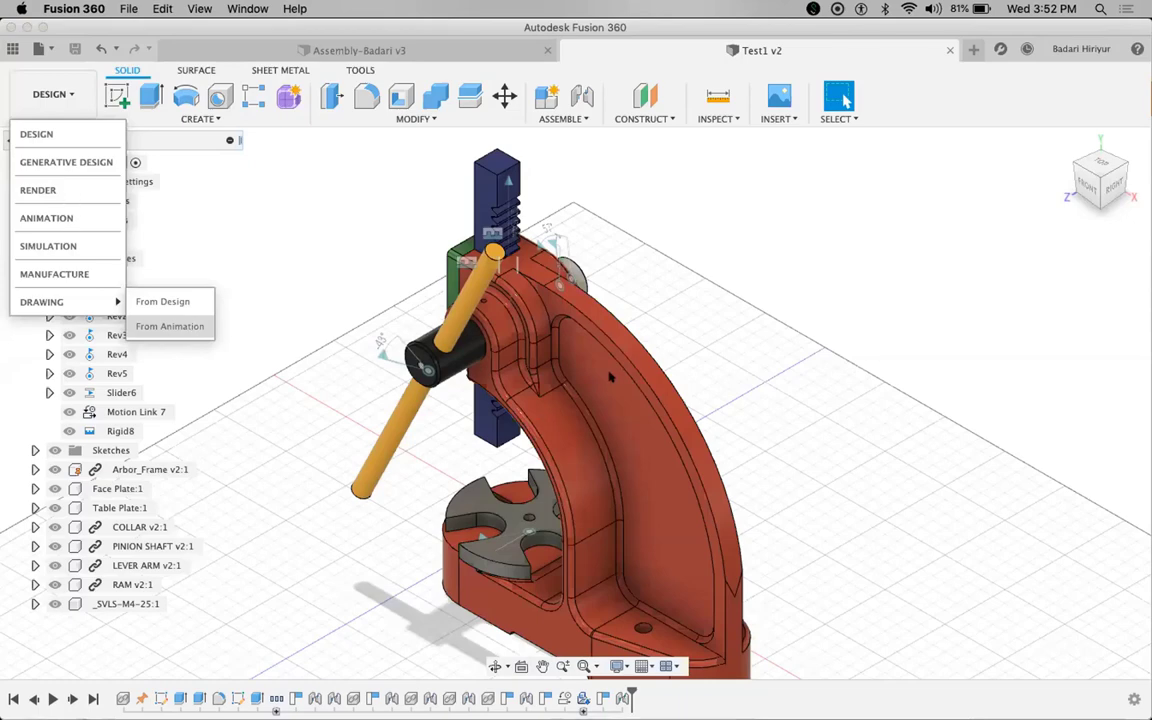
click(541, 422)
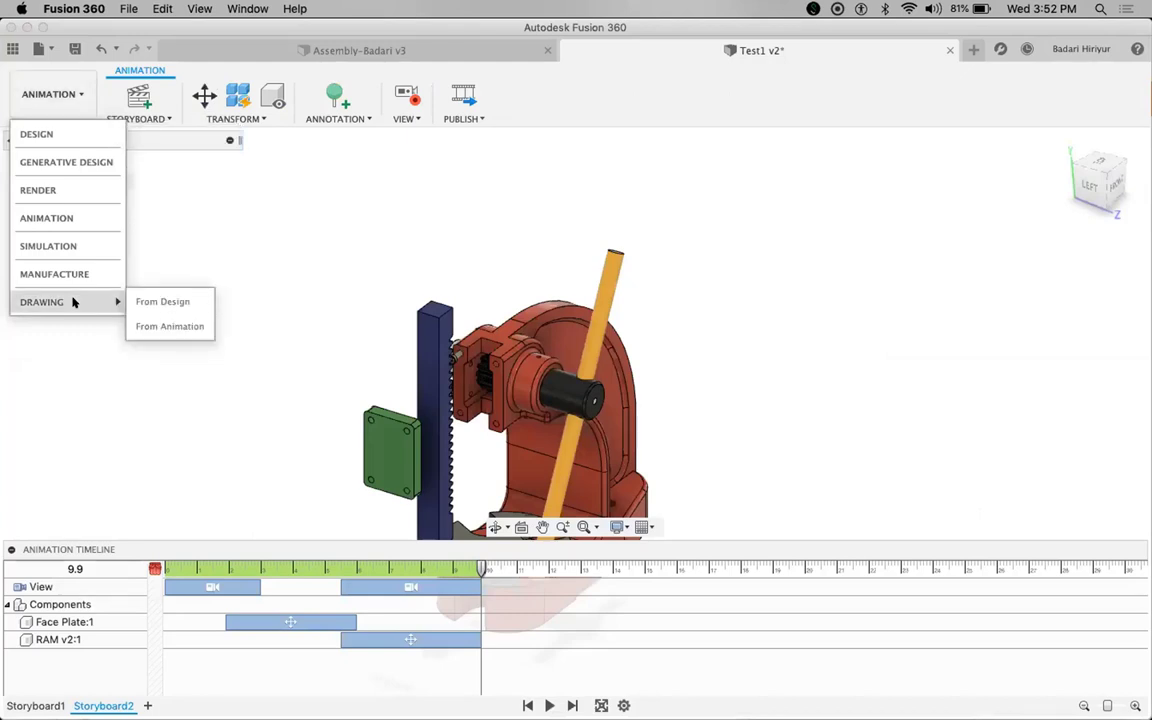
click(183, 328)
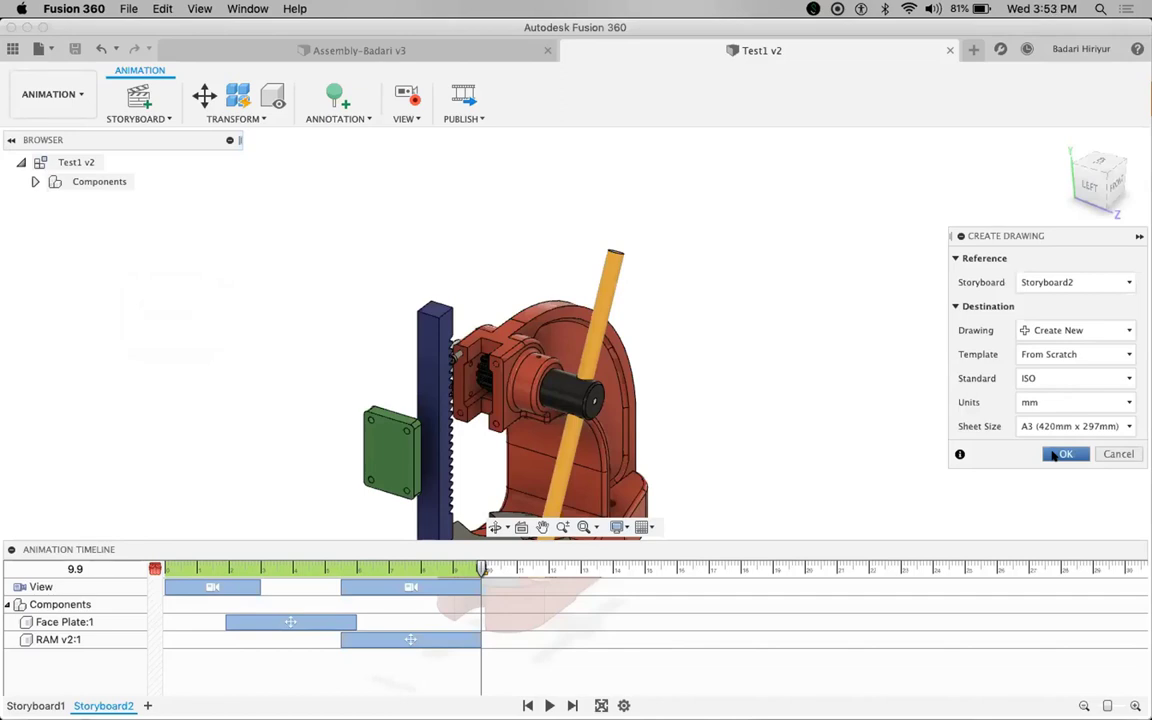
click(1063, 454)
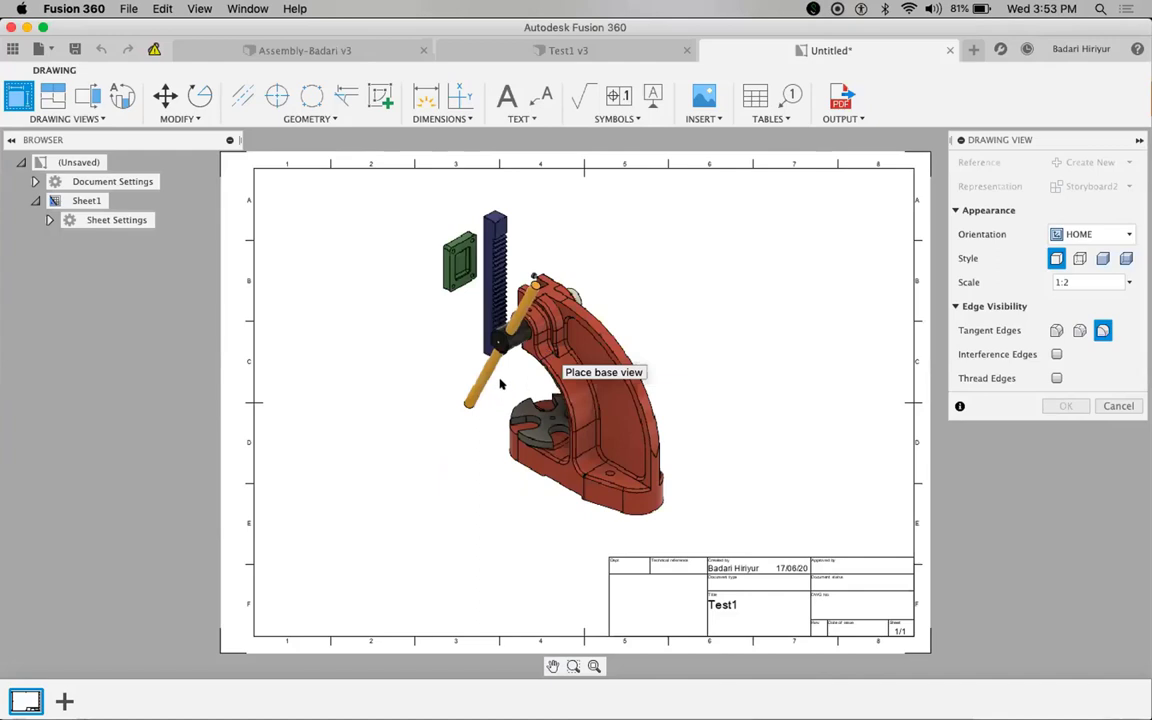
- Try the SE and NE isometric orientations for the base view and set it to NW Isometric
click(1085, 236)
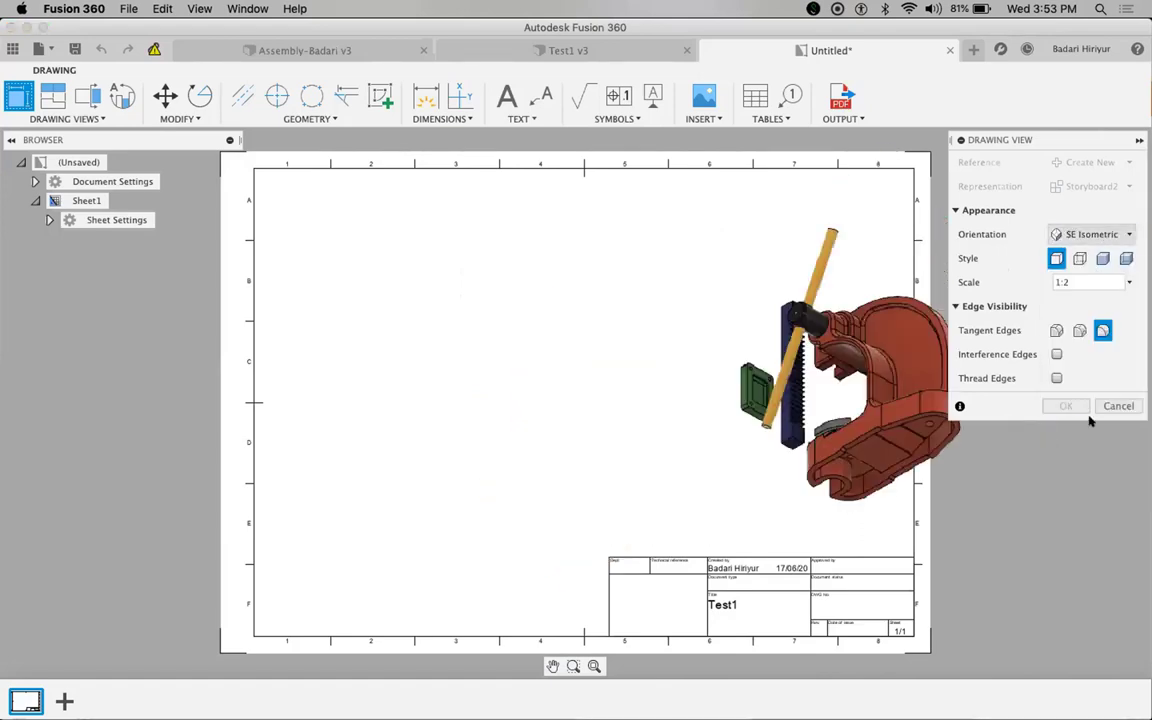
click(1092, 234)
click(1091, 458)
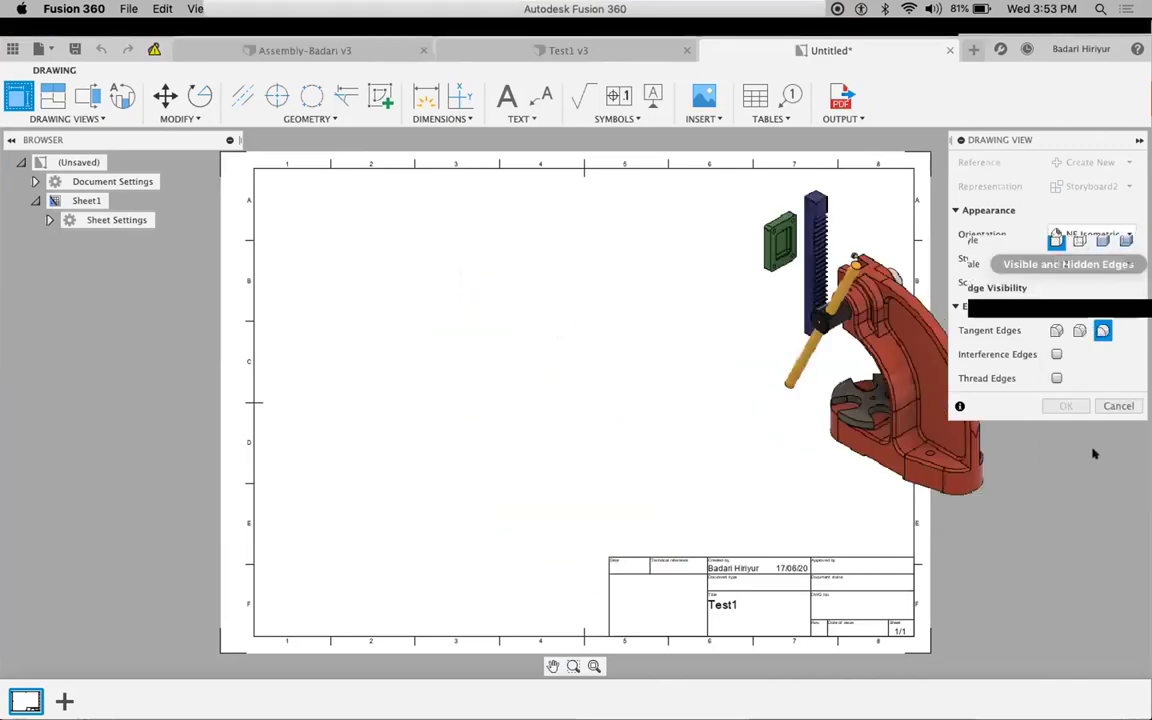
click(1092, 234)
click(1095, 474)
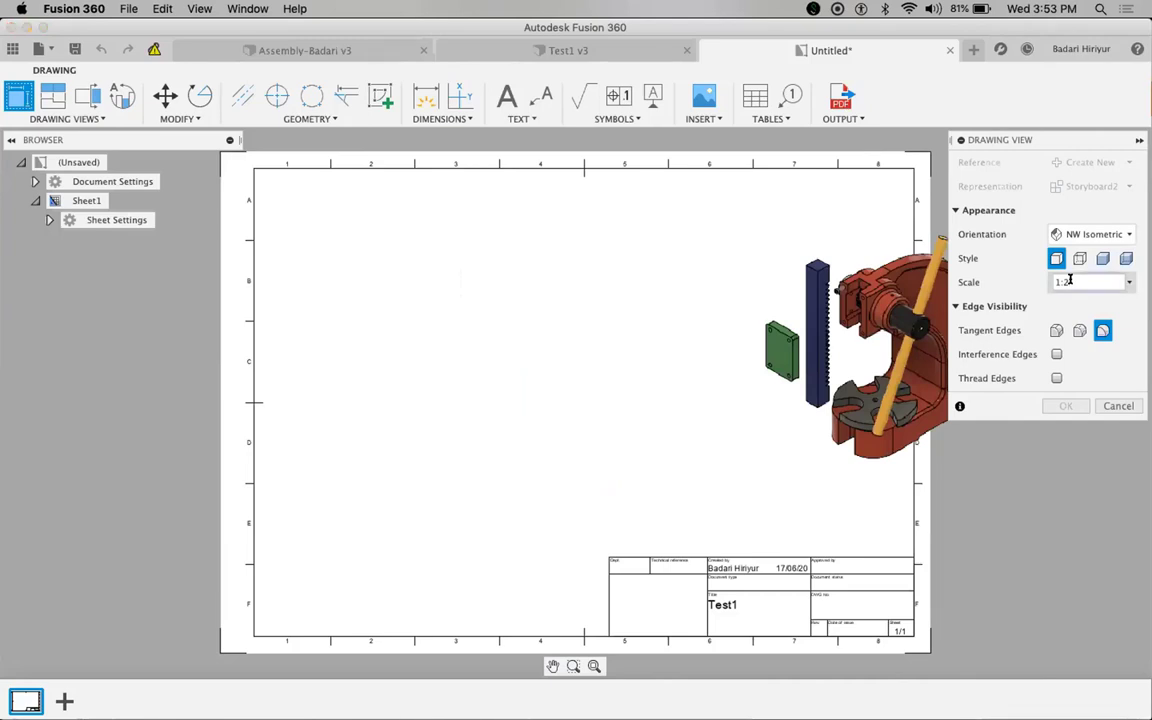
- Set the base view's scale to 1:1.5 and place it in the middle of the sheet
key(BackSpace)
text(1)
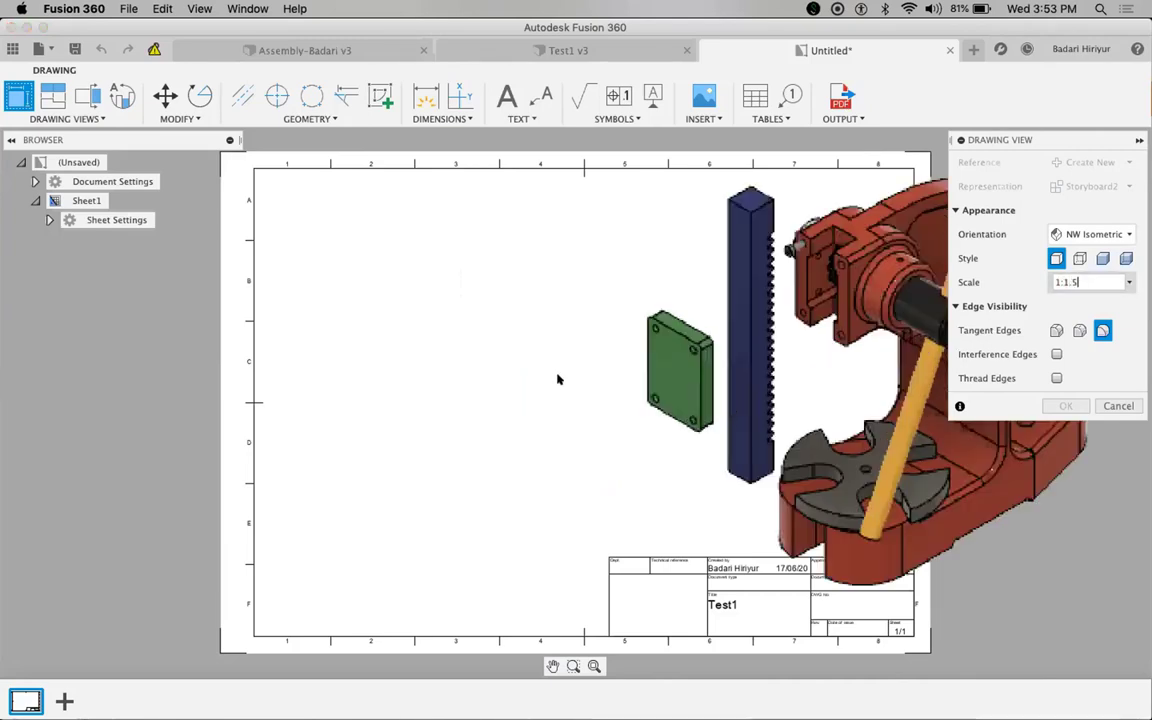
text(.5)
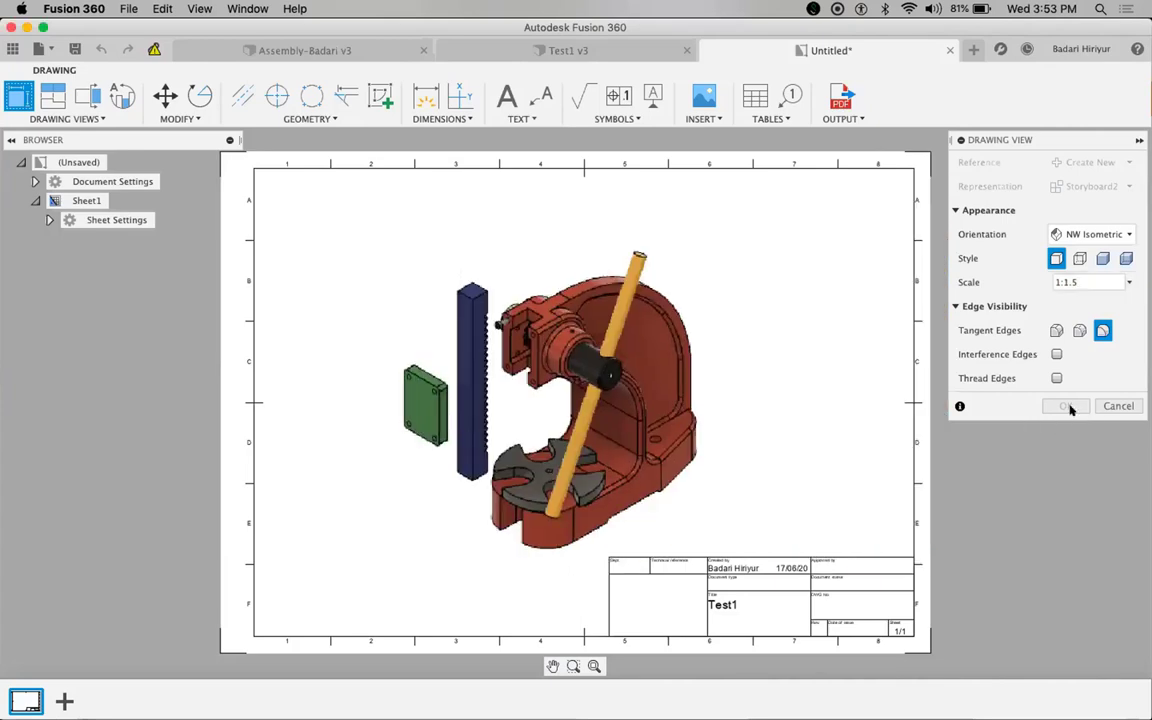
click(1068, 407)
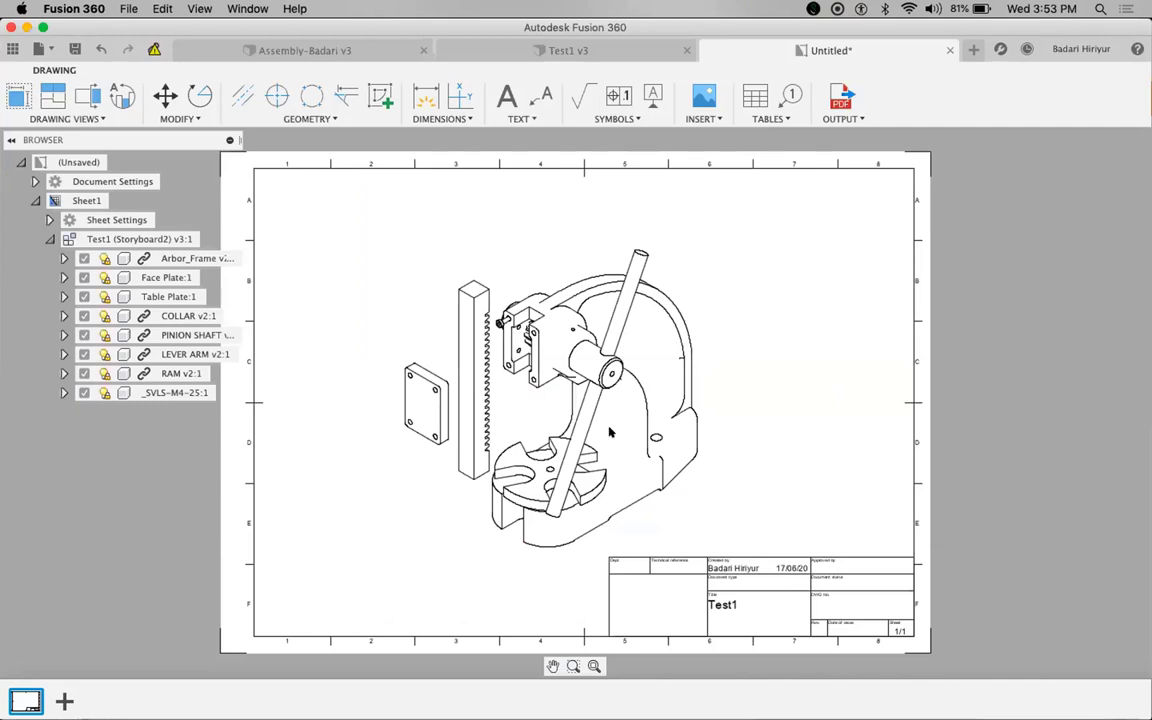
- Add standard balloons to the arbor frame, the ram and the face plate in the exploded view
scroll(651, 428, up, 2)
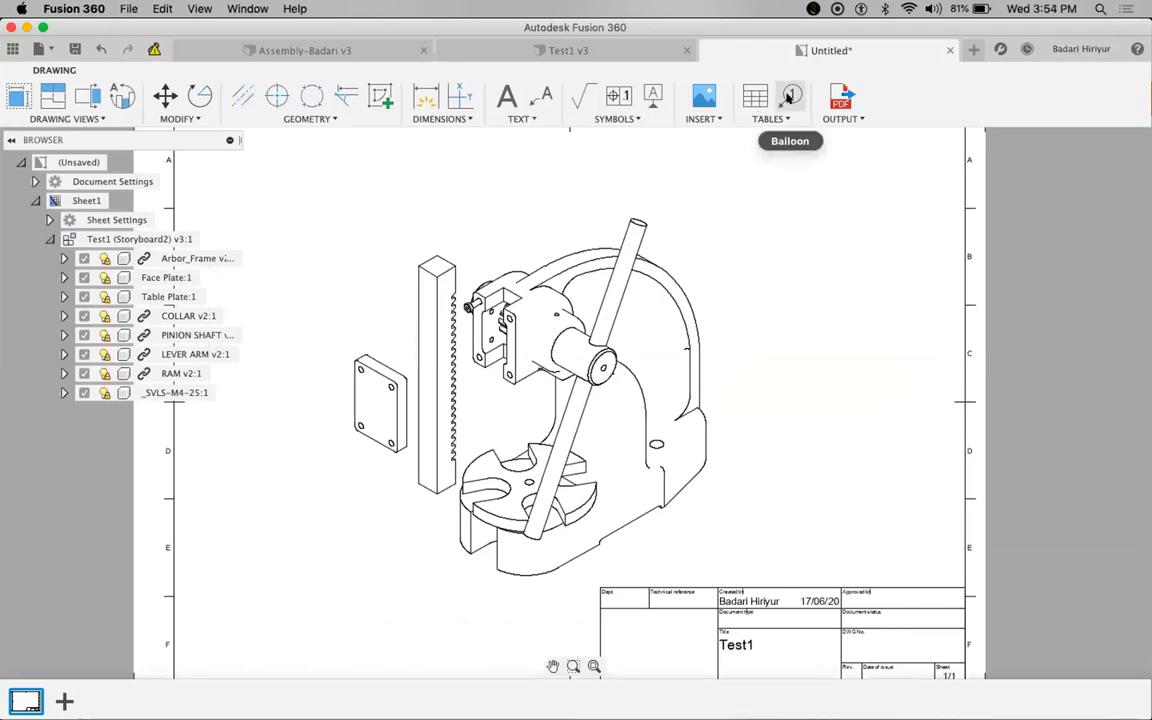
click(789, 96)
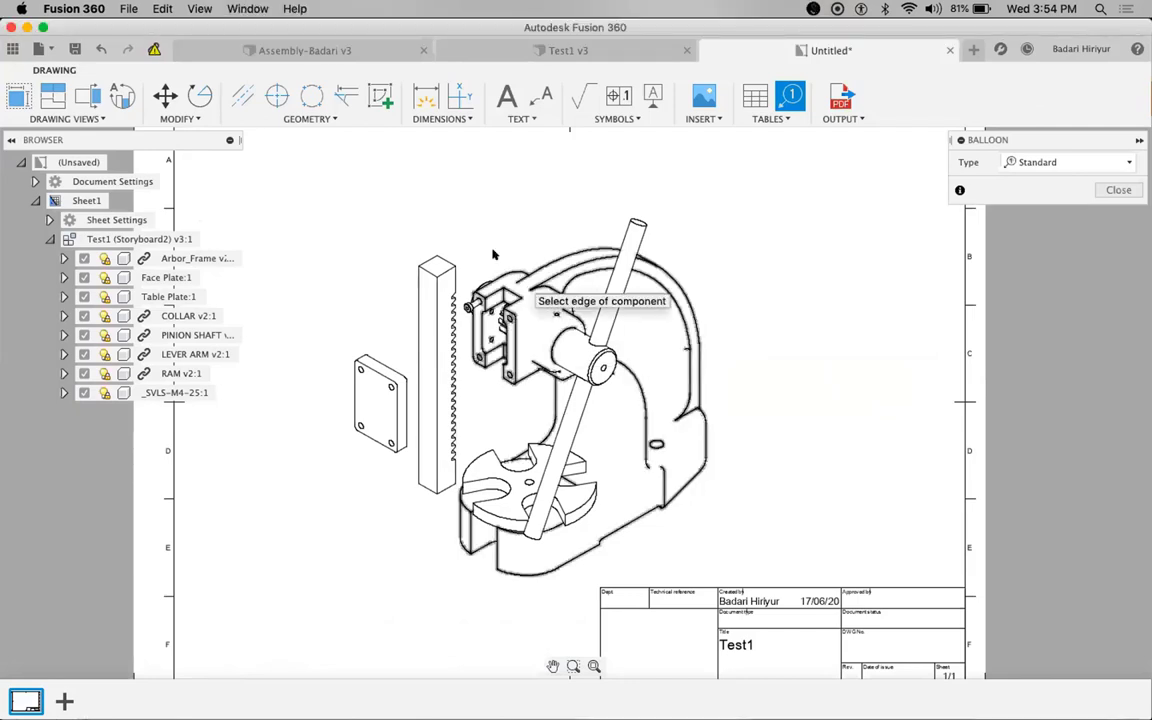
click(516, 281)
click(491, 211)
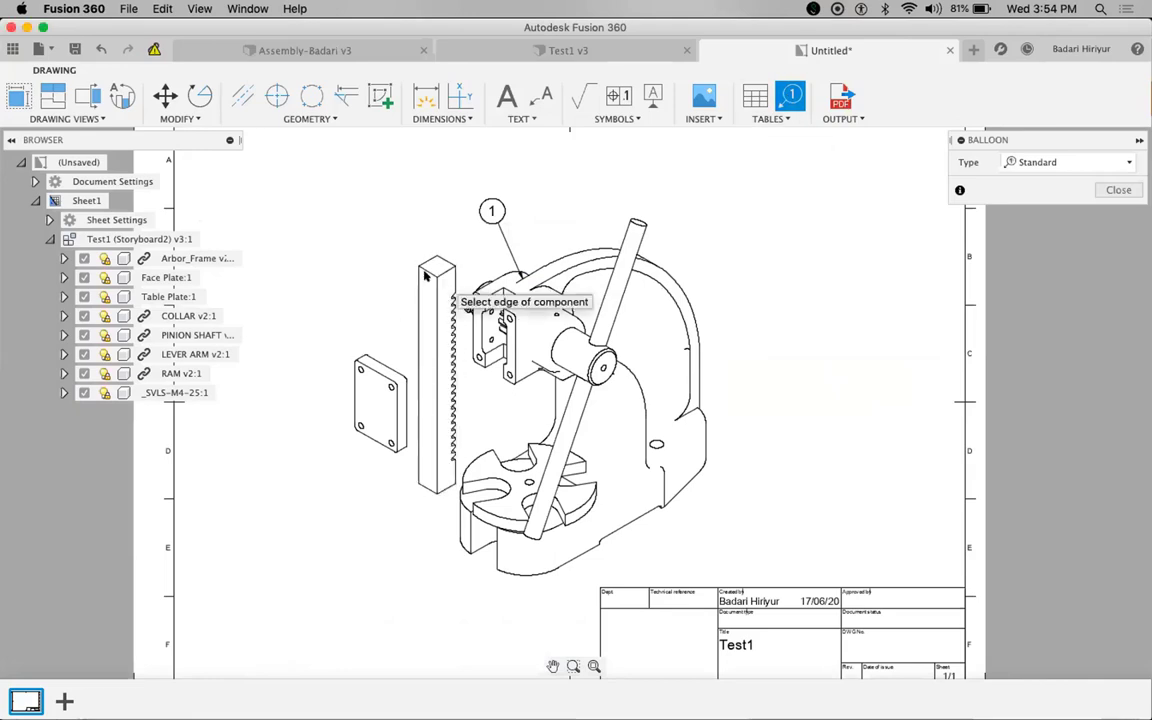
click(383, 243)
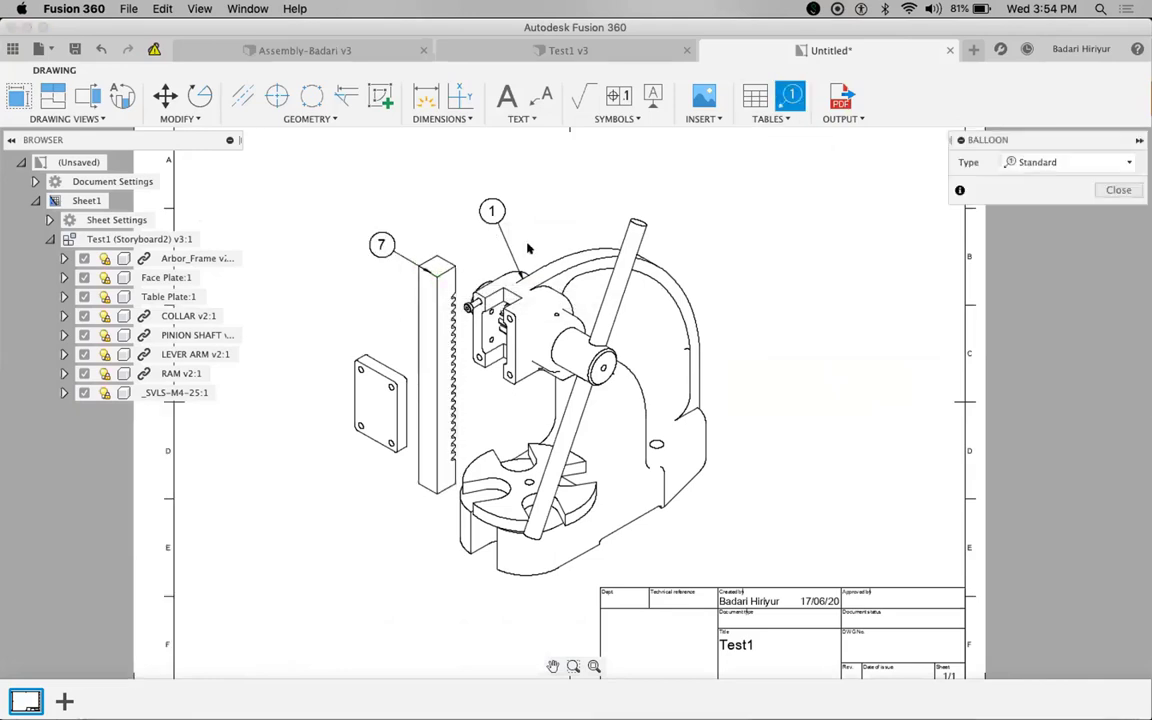
click(393, 410)
click(338, 524)
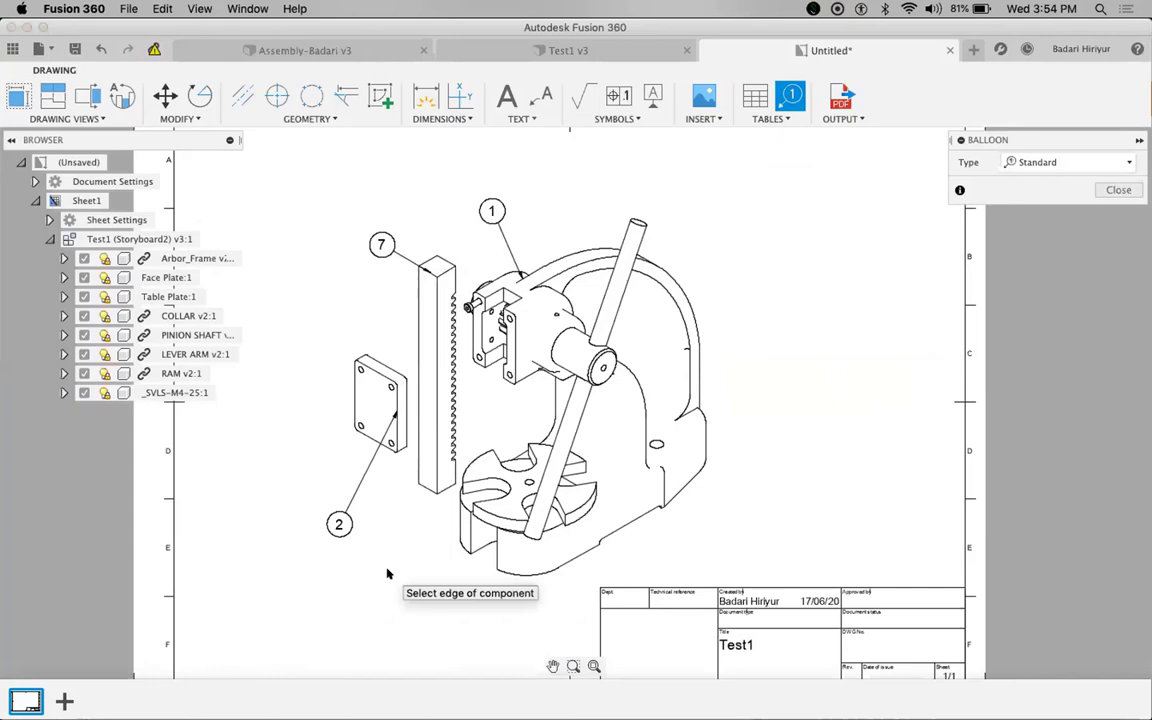
- Place a parts list directly above the title block and move the exploded view toward the sheet's left edge, clear of the table
click(754, 96)
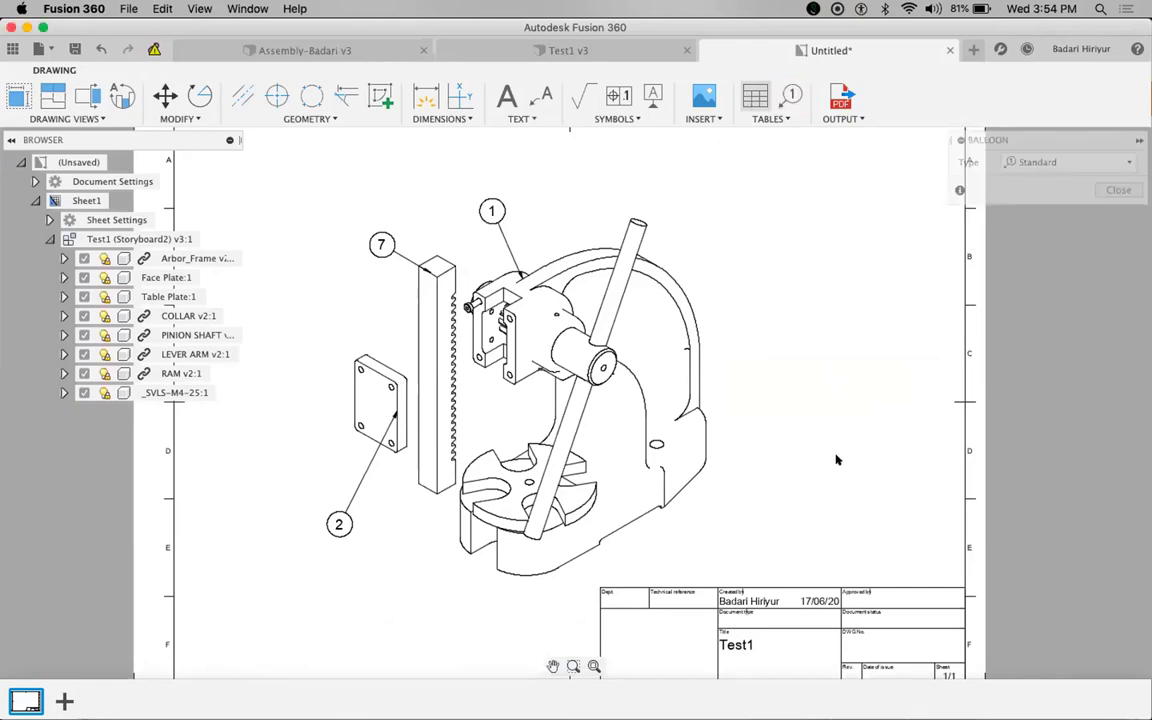
click(962, 588)
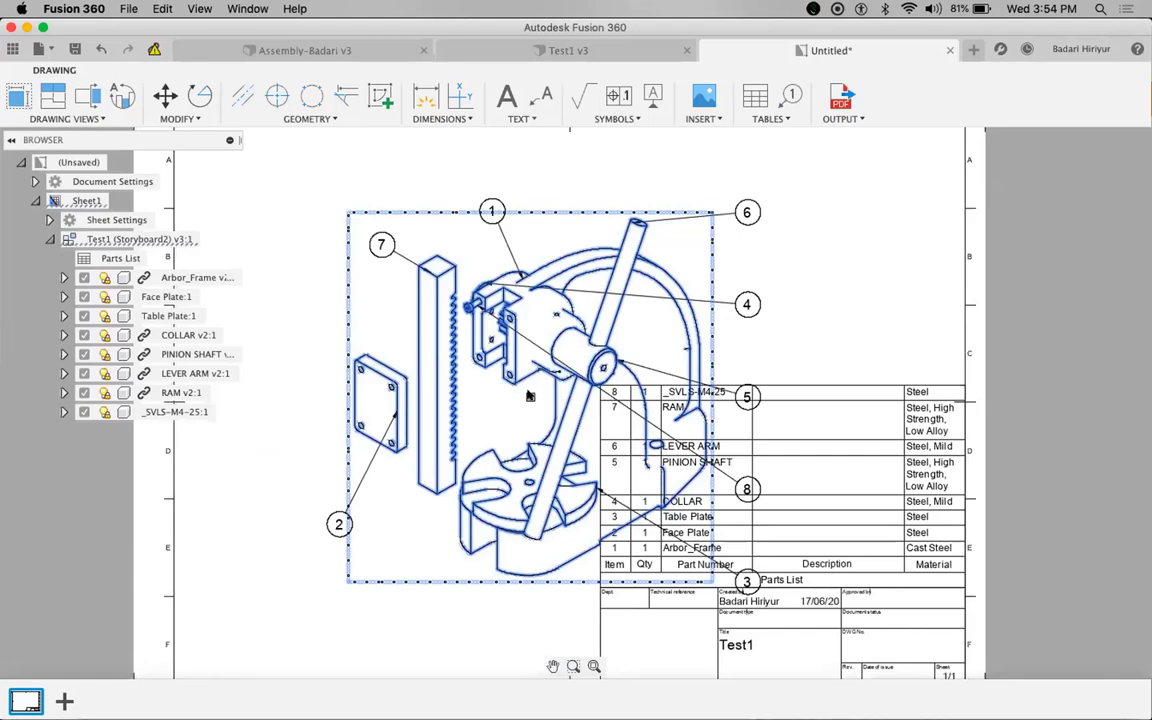
click(352, 397)
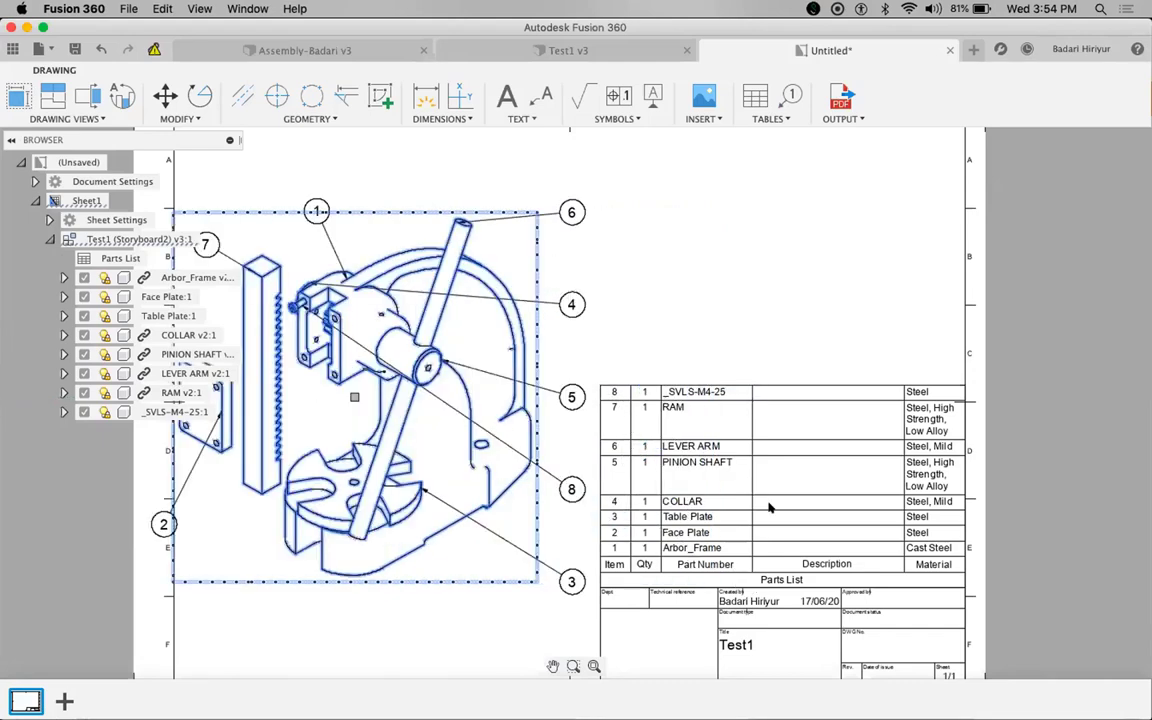
key(Escape)
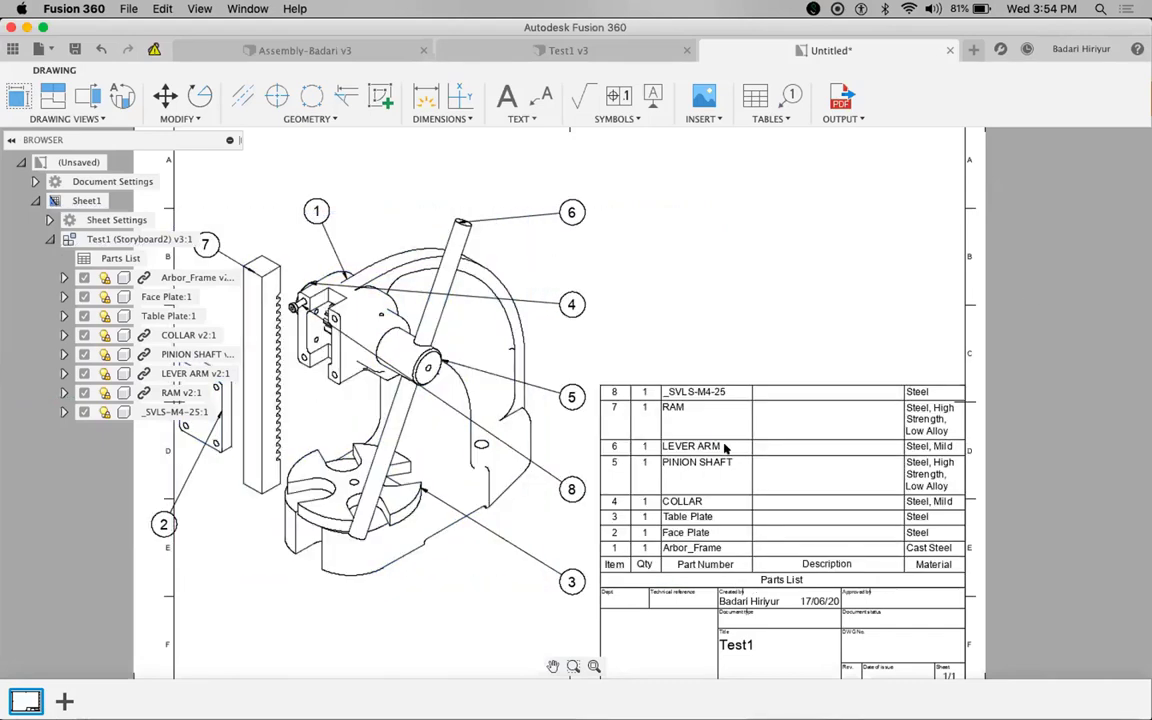
mouse_move(551, 441)
middle_down()
mouse_move(780, 409)
mouse_move(752, 408)
middle_up()
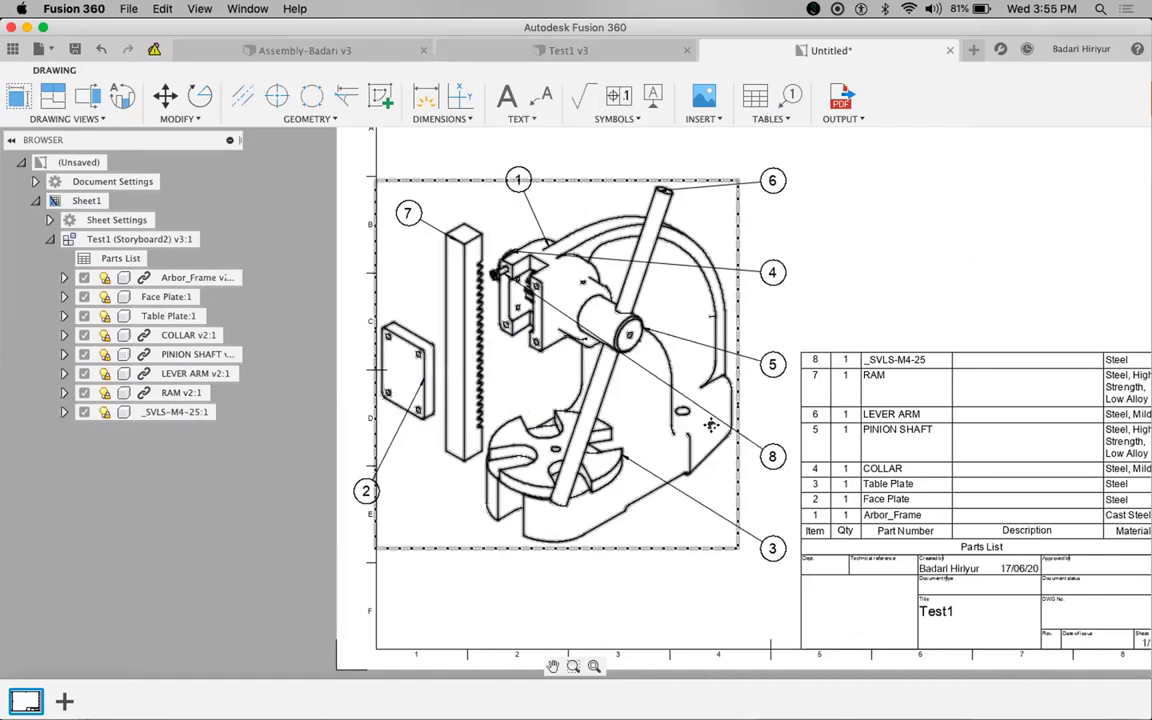
key(F6)
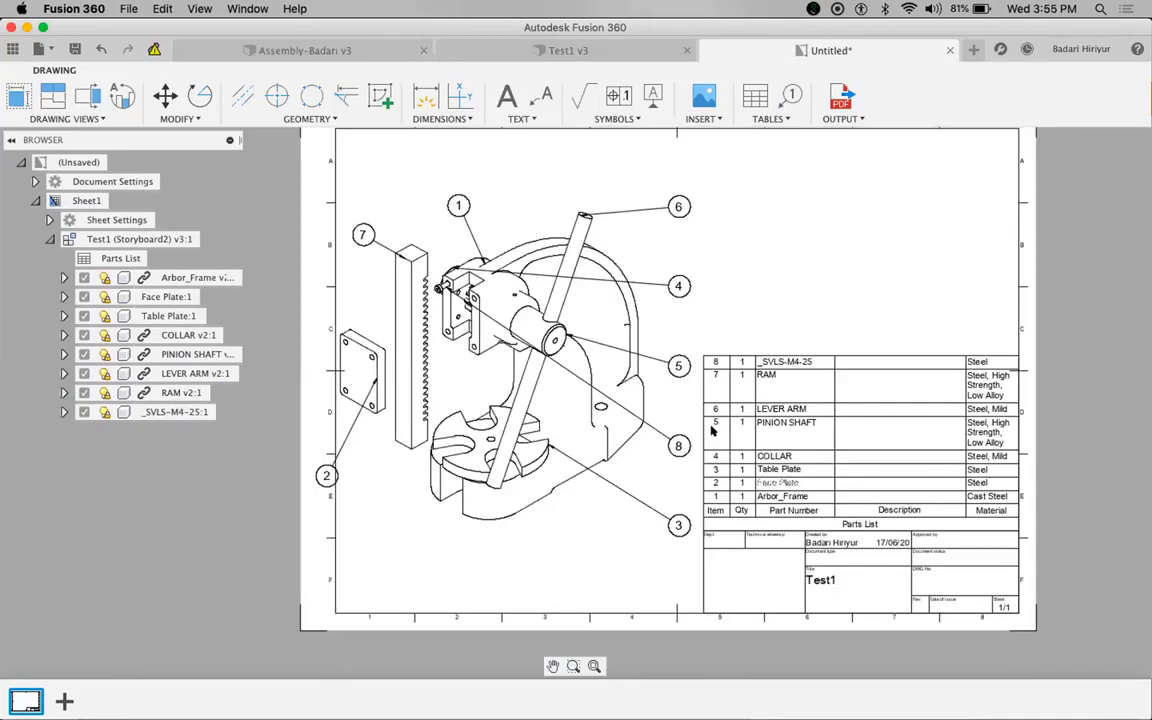